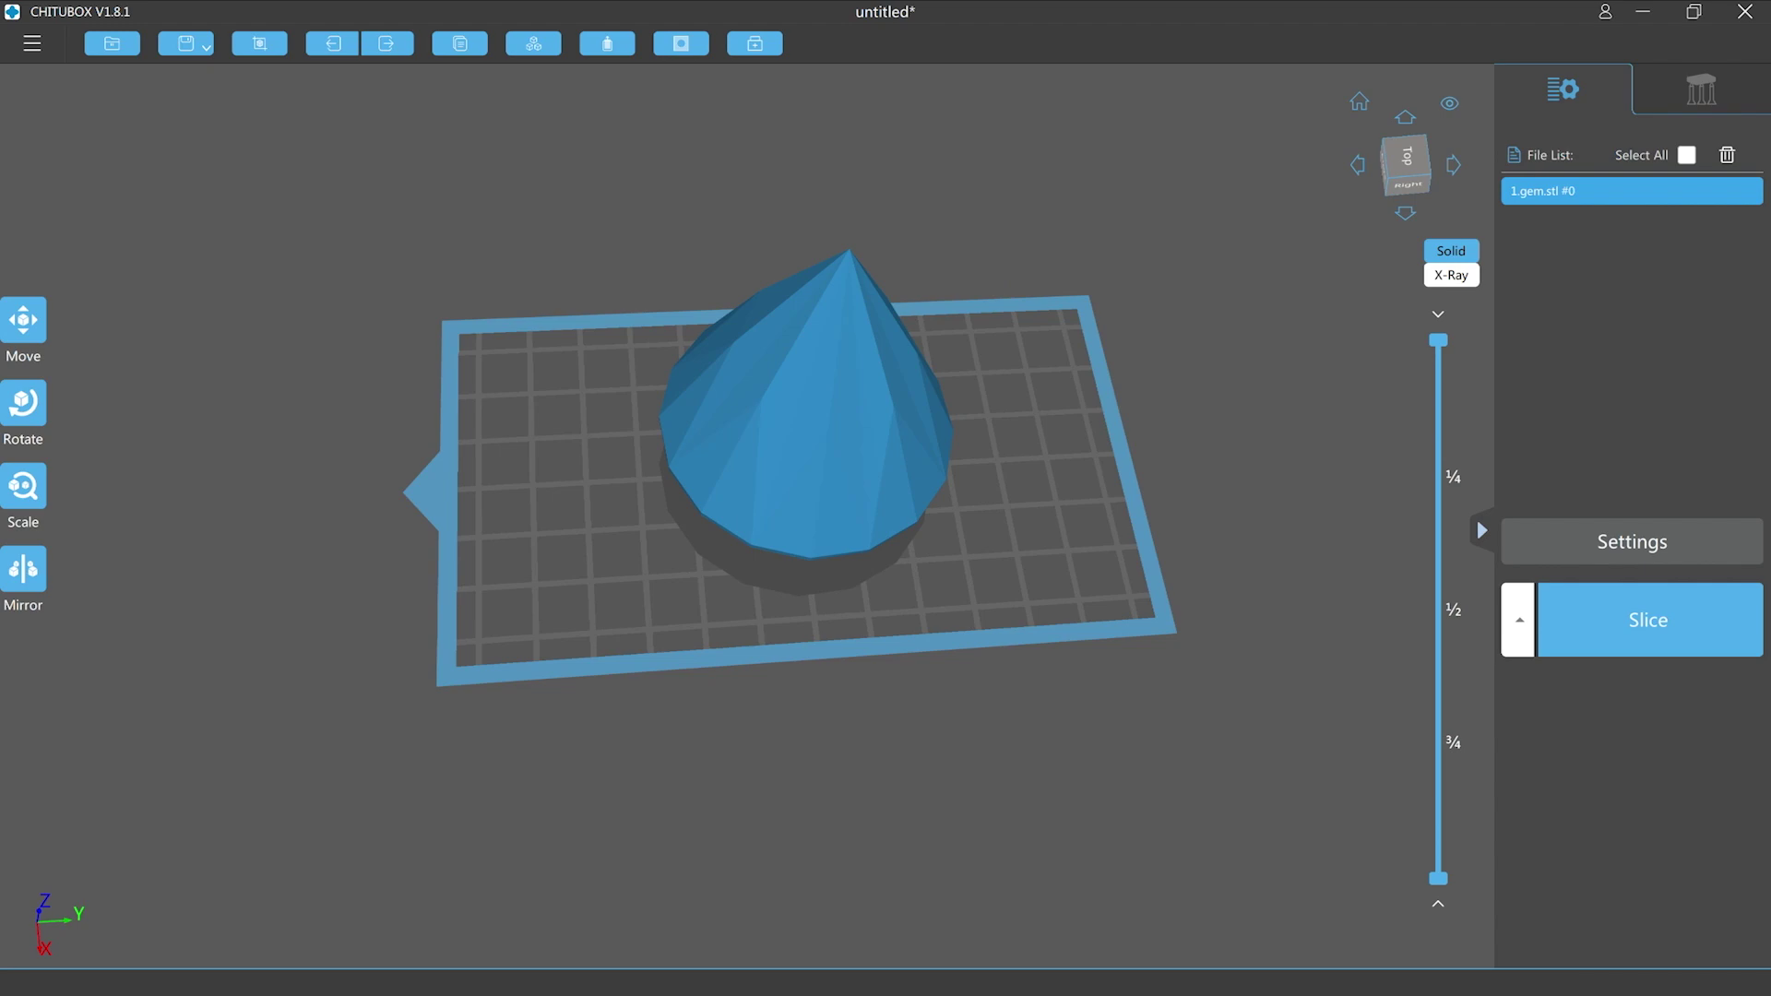
Step: Hollow the gem inward with a 4.00 mm wall thickness, 100% precision and no infill structure
{"action": "mouse_move", "coordinate": [1438, 341]}
{"action": "left_mouse_down"}
{"action": "mouse_move", "coordinate": [1438, 877]}
{"action": "mouse_move", "coordinate": [1438, 340]}
{"action": "left_mouse_up"}
{"action": "left_click", "coordinate": [680, 44]}
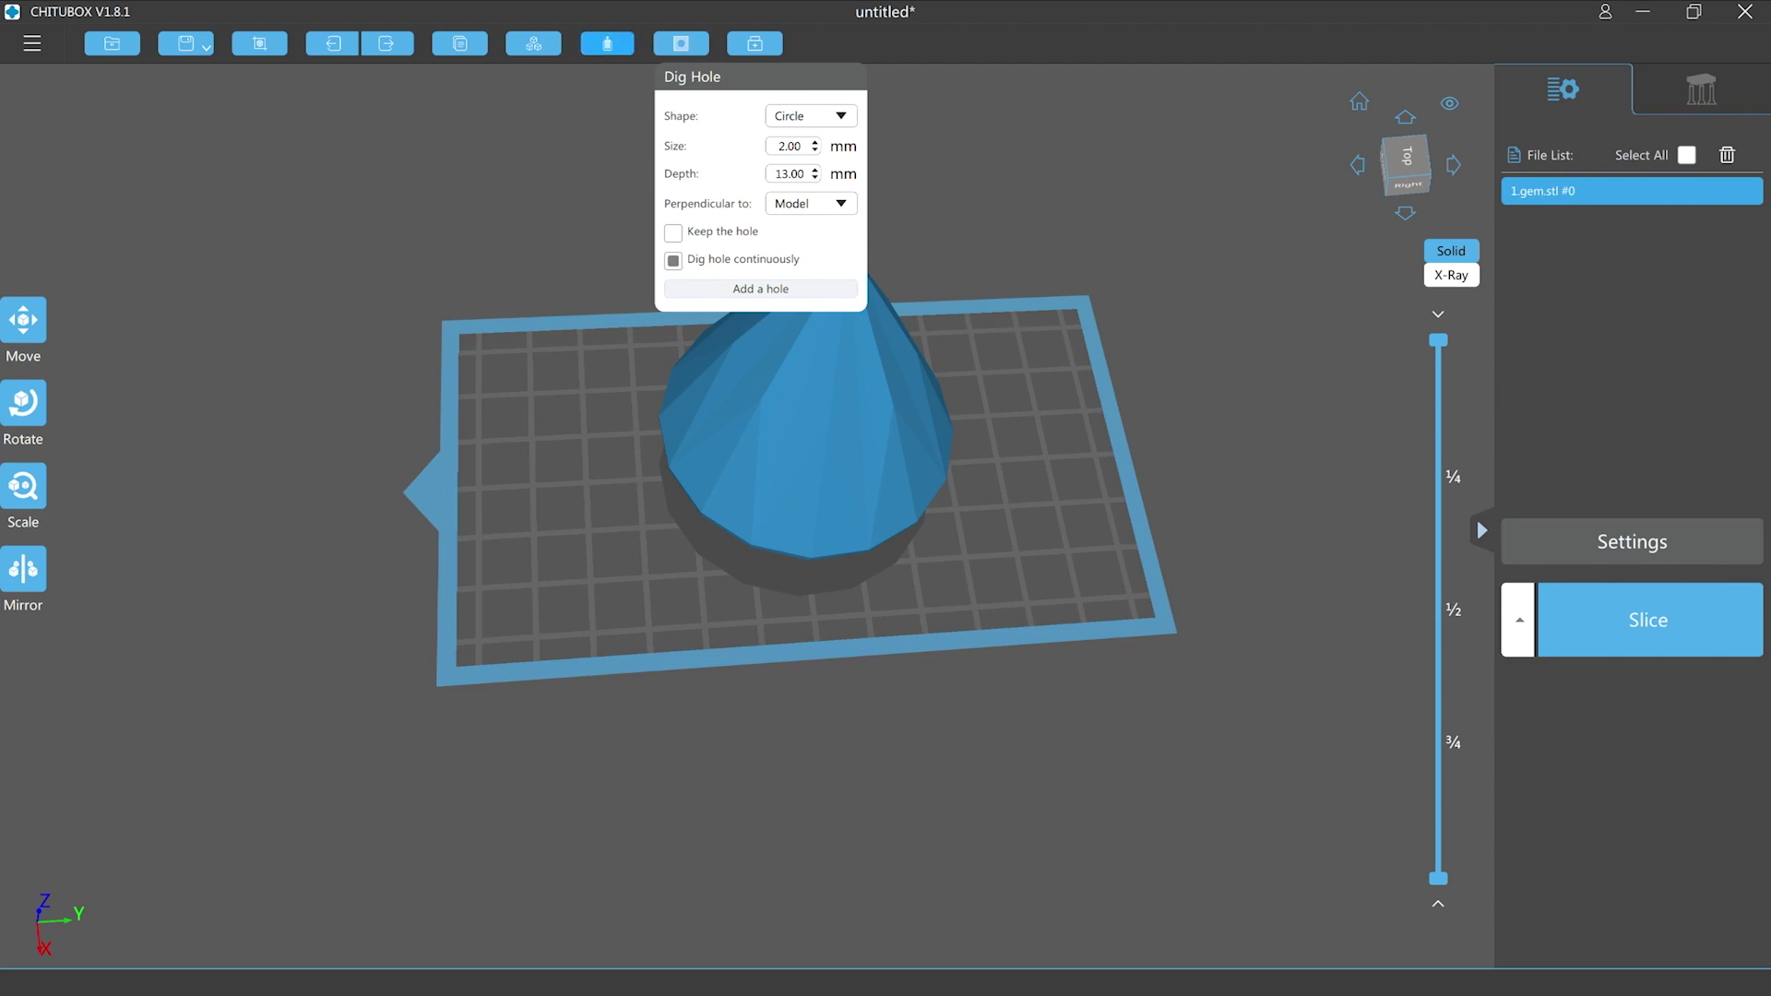
{"action": "left_click", "coordinate": [607, 44]}
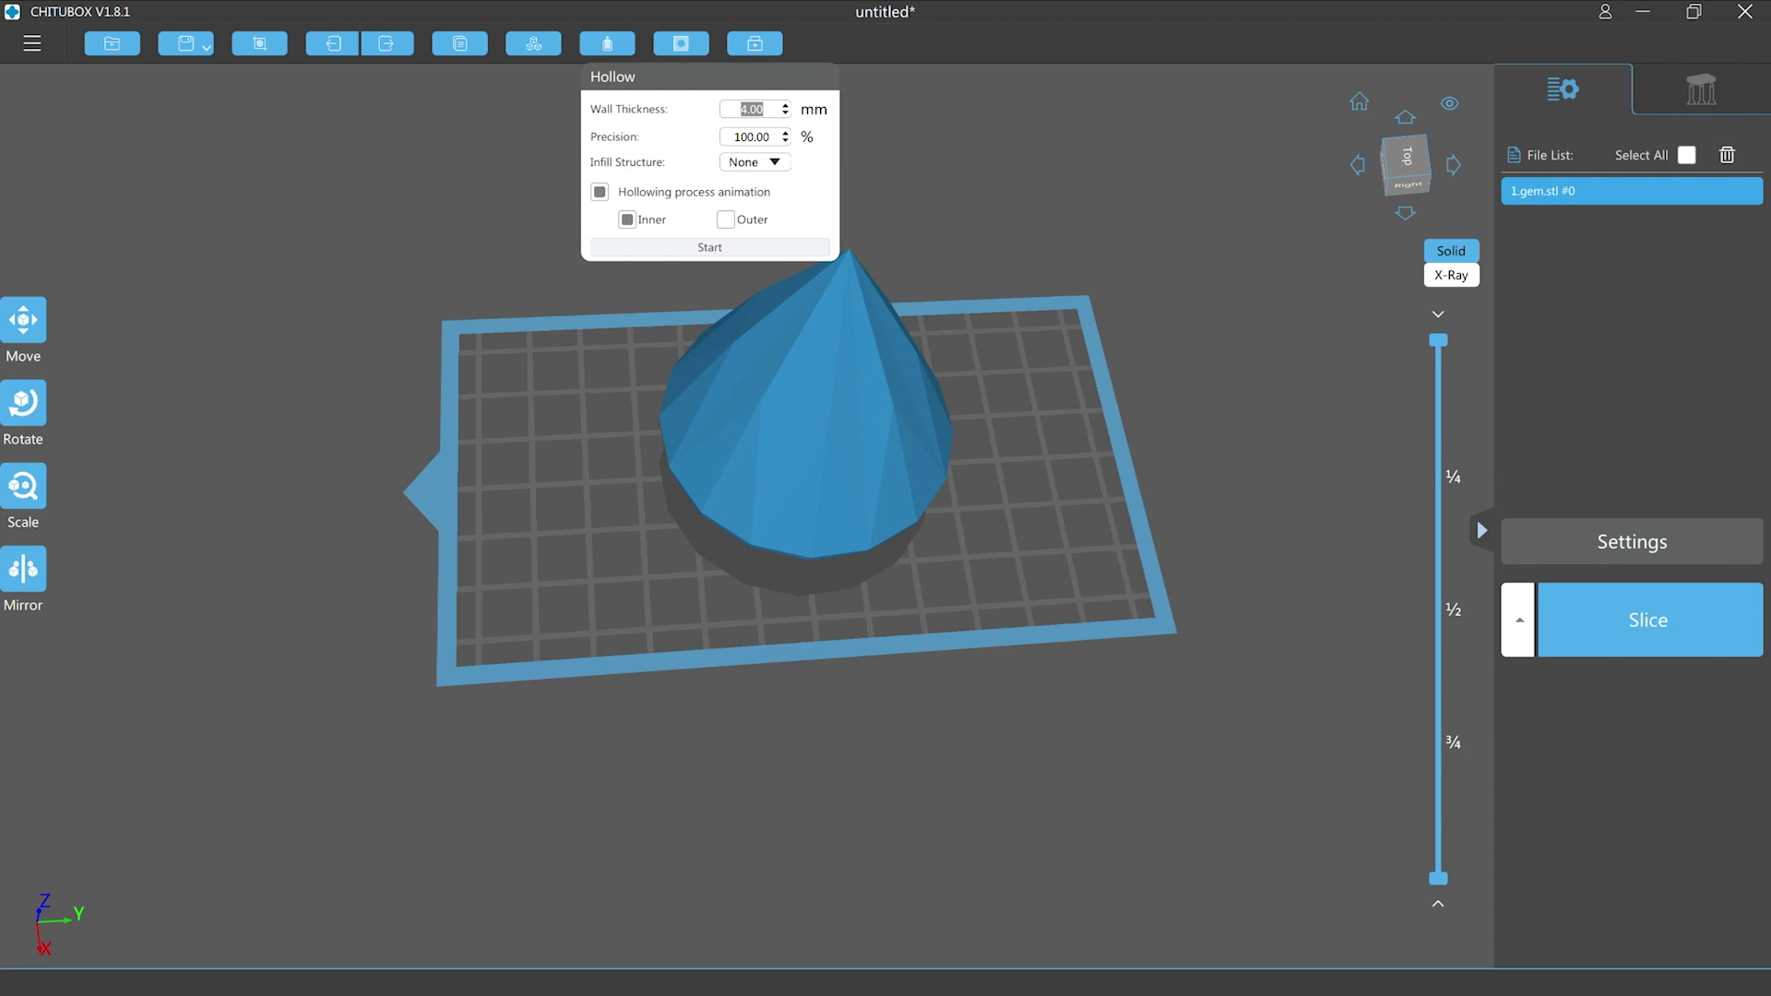
{"action": "left_click", "coordinate": [754, 162]}
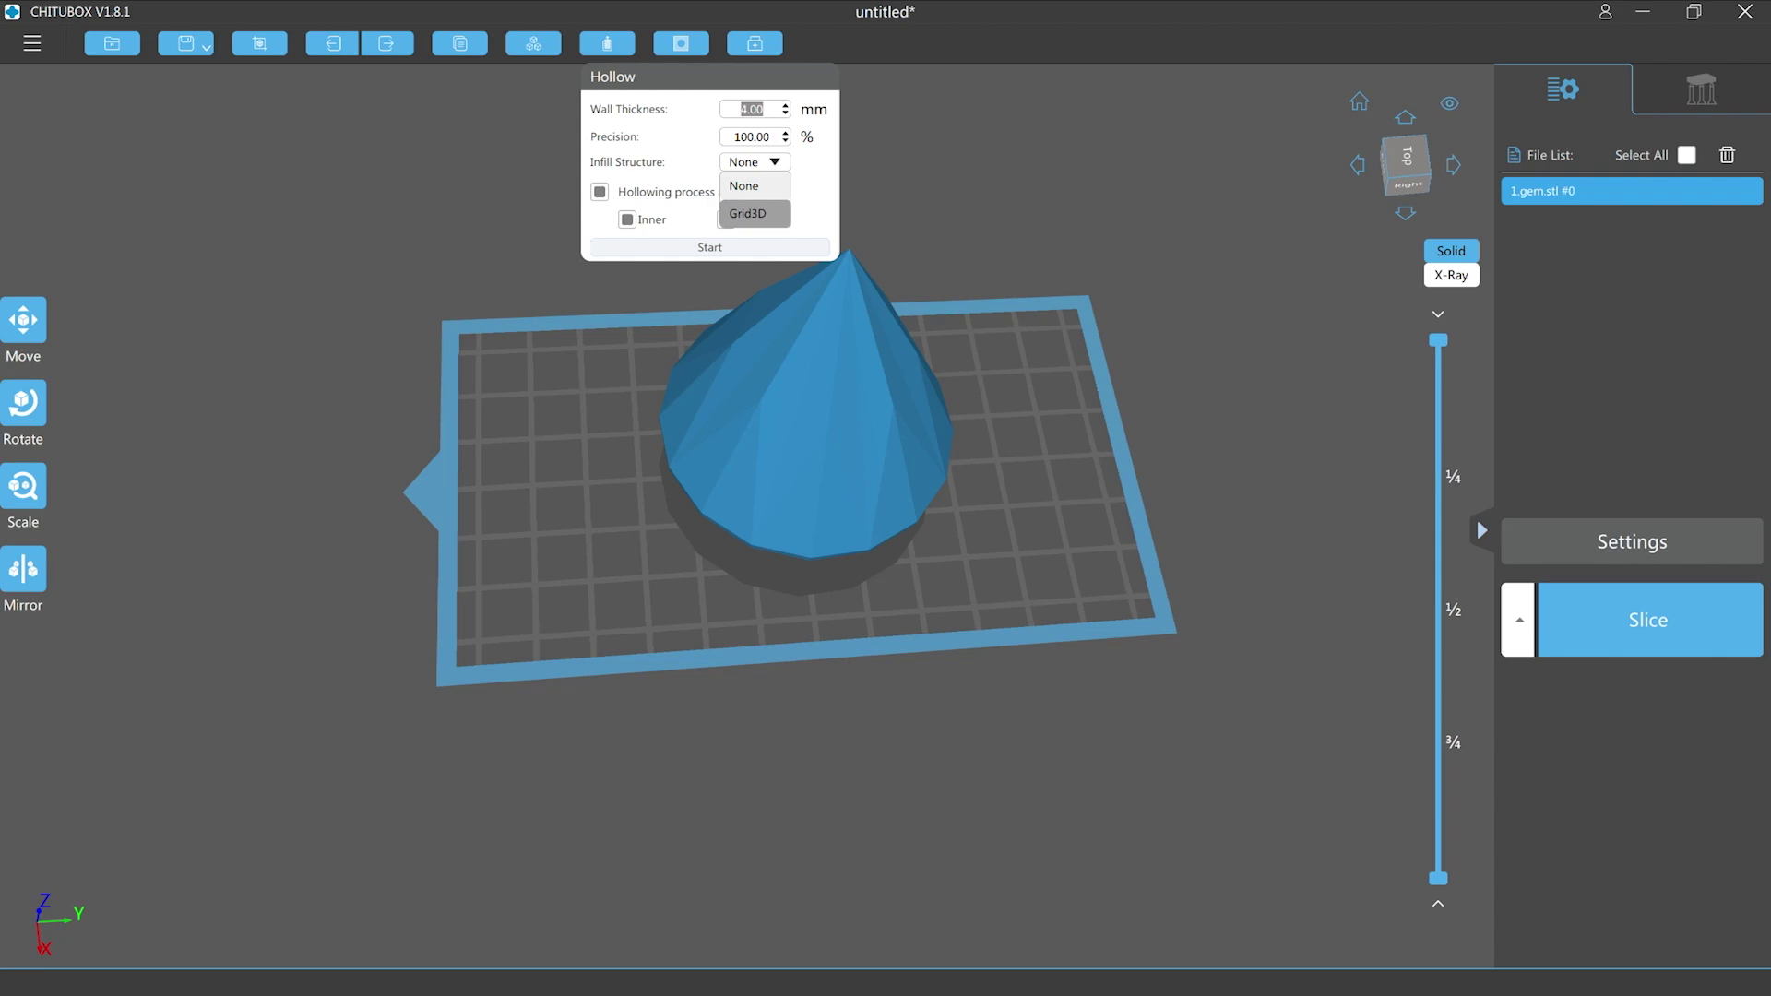
{"action": "left_click", "coordinate": [755, 186]}
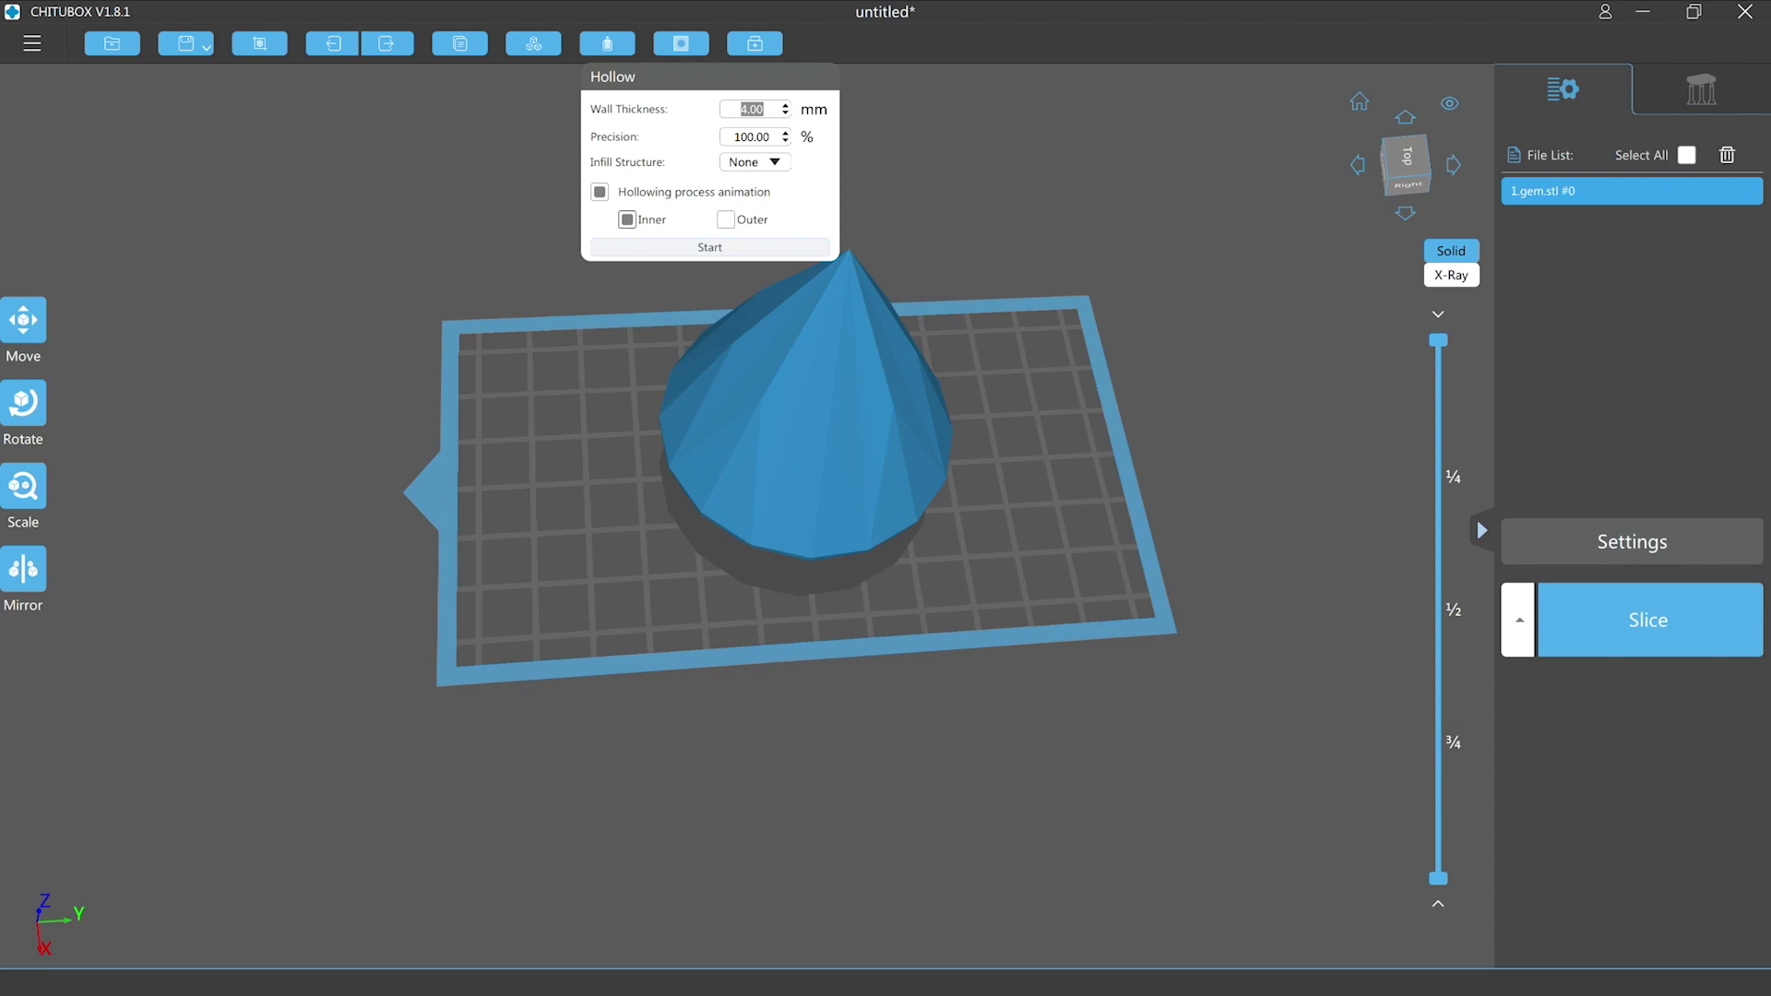
{"action": "left_click", "coordinate": [709, 246]}
Step: Clip the displayed gem down to about 15 mm high and examine its walls, cavity and flat base
{"action": "left_click_drag", "start_coordinate": [1438, 350], "coordinate": [1438, 676]}
{"action": "right_click_drag", "start_coordinate": [1014, 554], "coordinate": [628, 461]}
{"action": "mouse_move", "coordinate": [1019, 488]}
{"action": "right_mouse_down"}
{"action": "mouse_move", "coordinate": [767, 513]}
{"action": "mouse_move", "coordinate": [784, 618]}
{"action": "mouse_move", "coordinate": [771, 584]}
{"action": "mouse_move", "coordinate": [859, 546]}
{"action": "mouse_move", "coordinate": [893, 470]}
{"action": "mouse_move", "coordinate": [834, 424]}
{"action": "mouse_move", "coordinate": [808, 437]}
{"action": "mouse_move", "coordinate": [812, 489]}
{"action": "right_mouse_up"}
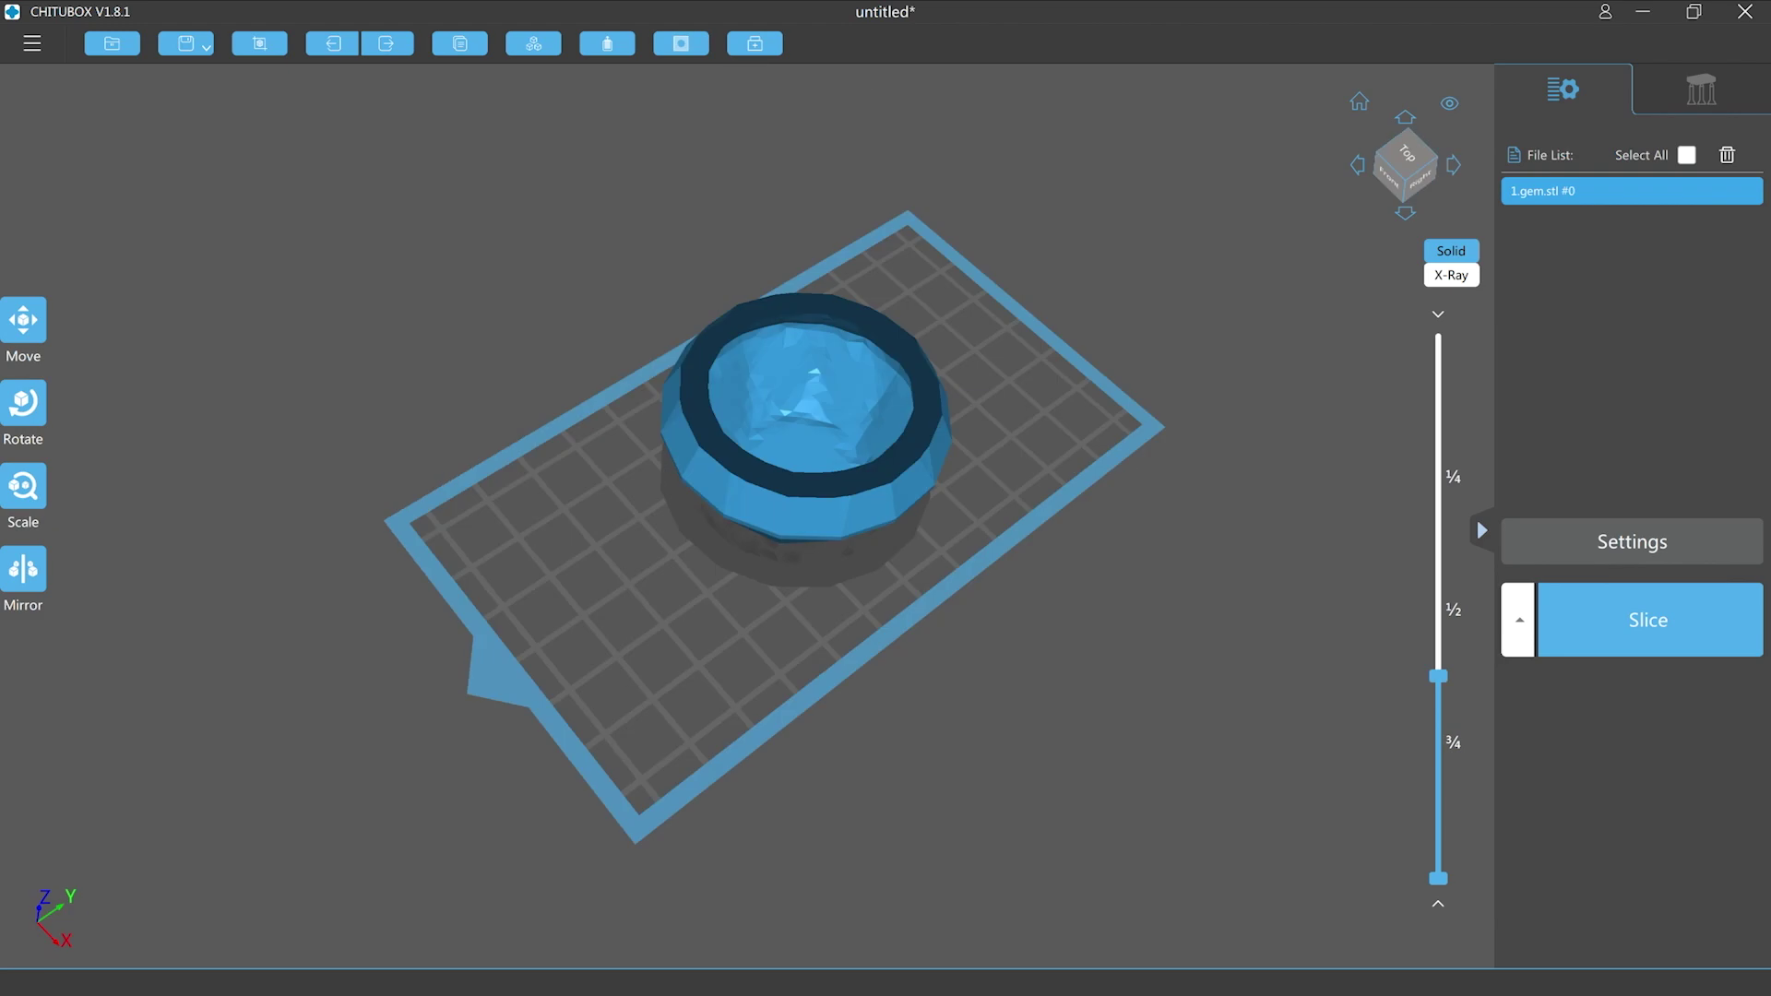
{"action": "right_click_drag", "start_coordinate": [811, 434], "coordinate": [758, 657]}
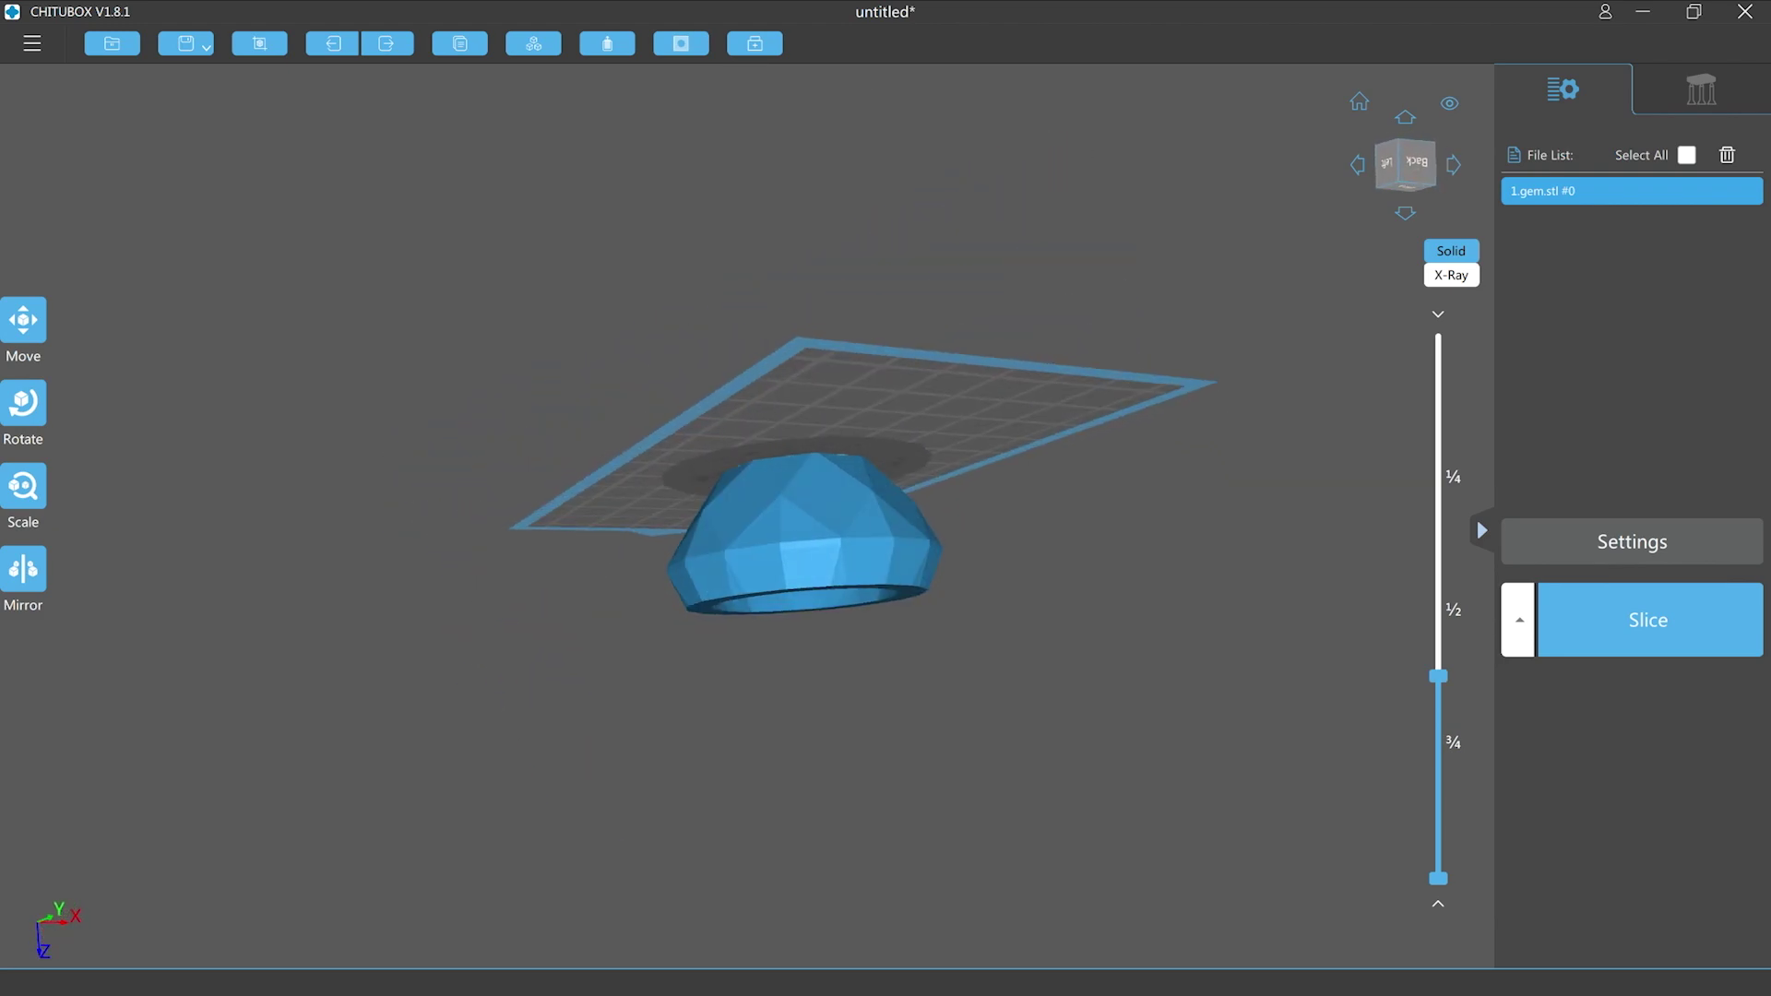
{"action": "left_click_drag", "start_coordinate": [1438, 676], "coordinate": [1438, 743]}
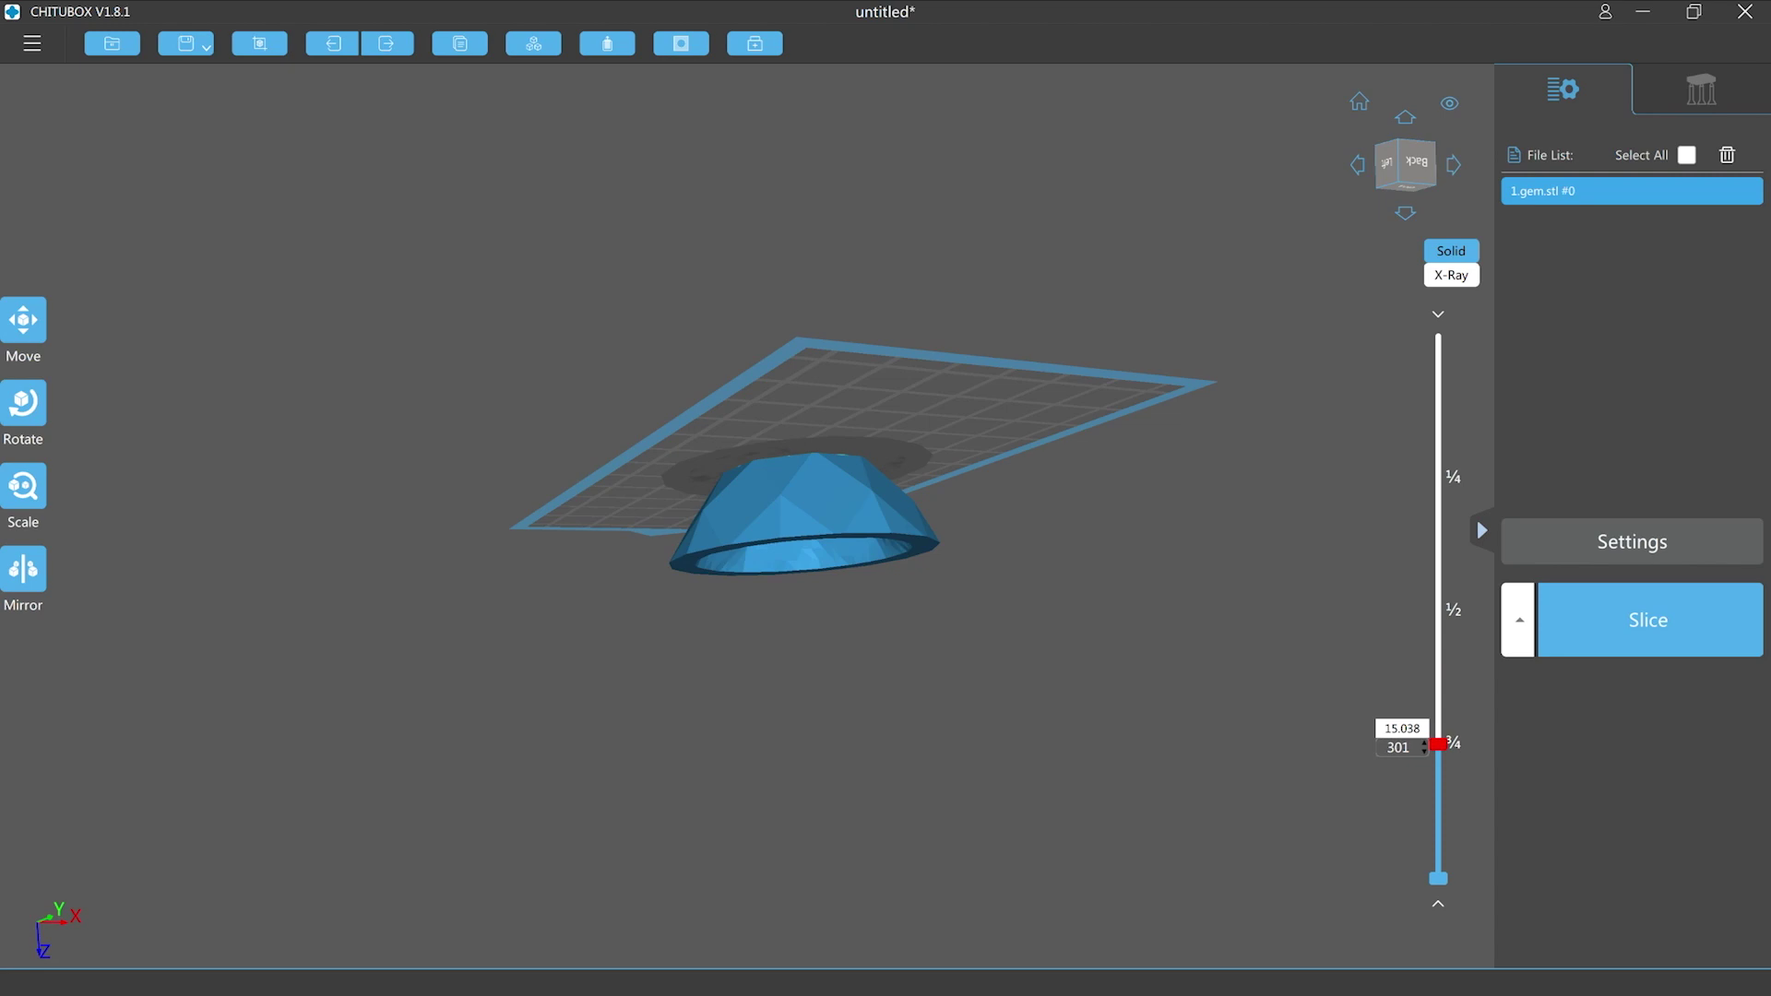
{"action": "right_click_drag", "start_coordinate": [811, 646], "coordinate": [1106, 692]}
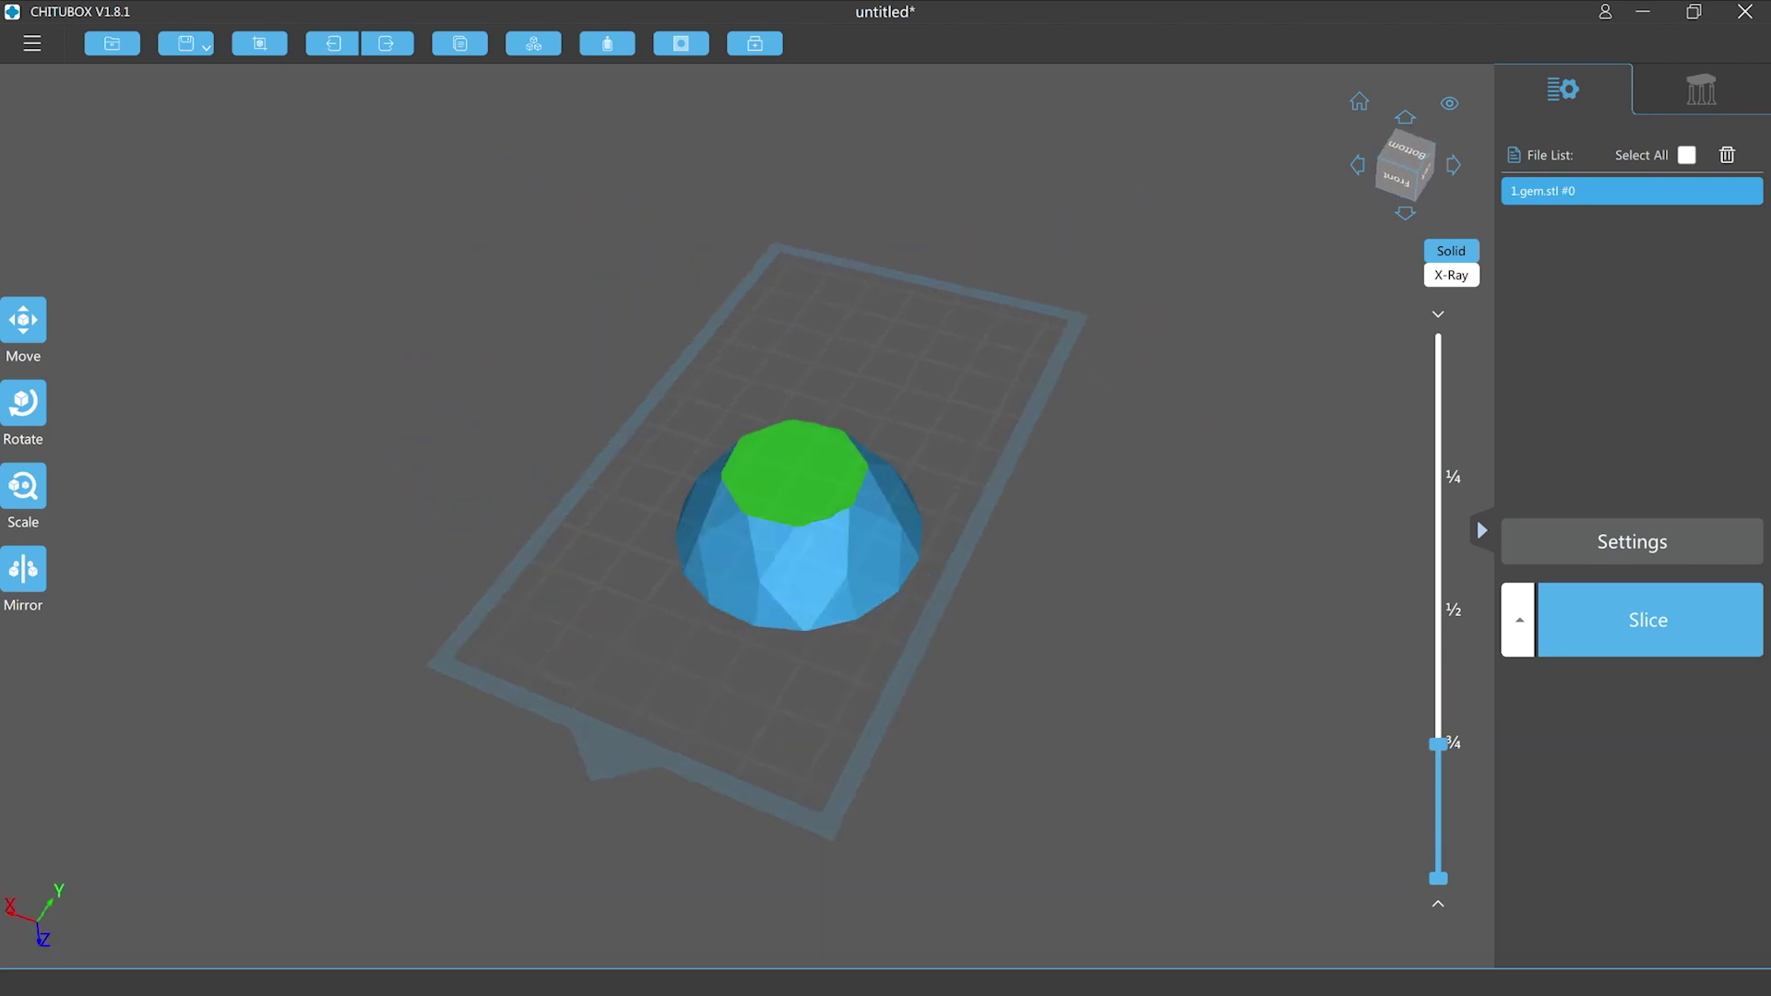
{"action": "right_click_drag", "start_coordinate": [795, 482], "coordinate": [913, 277]}
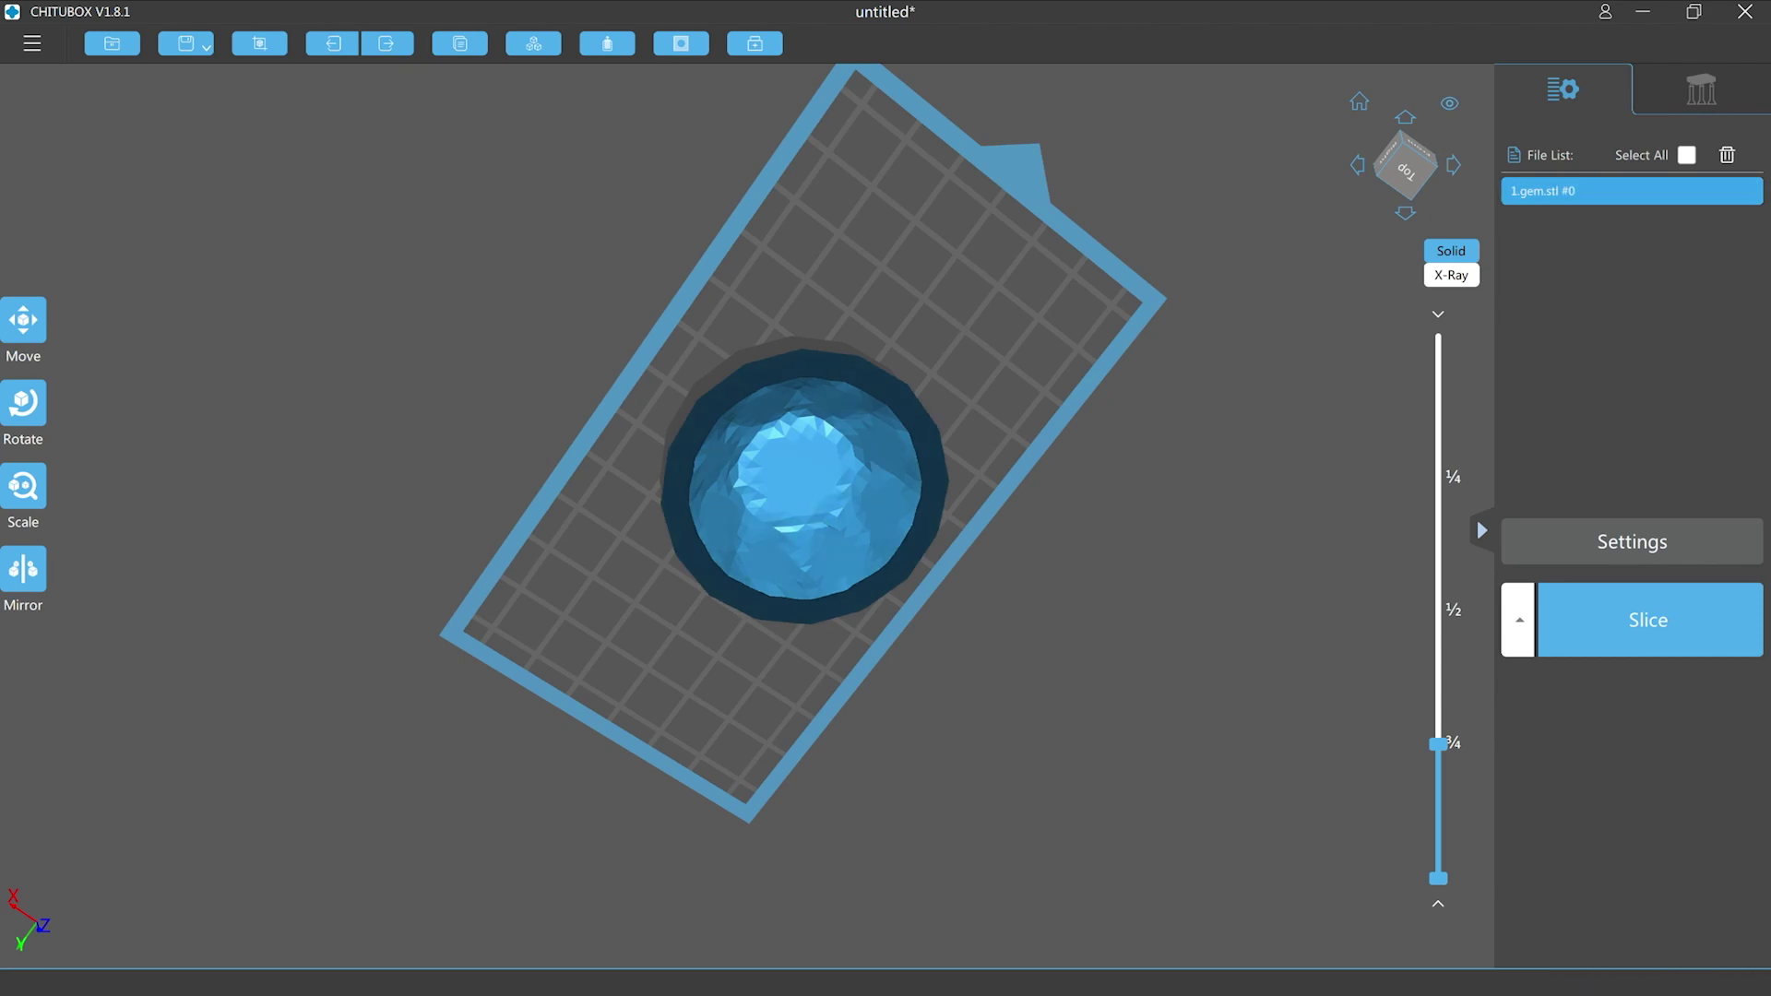
Step: Dig two circular drain holes, 2.50 mm in size and 13.00 mm deep, through the front and back facets just above the gem's base
{"action": "left_click", "coordinate": [680, 44]}
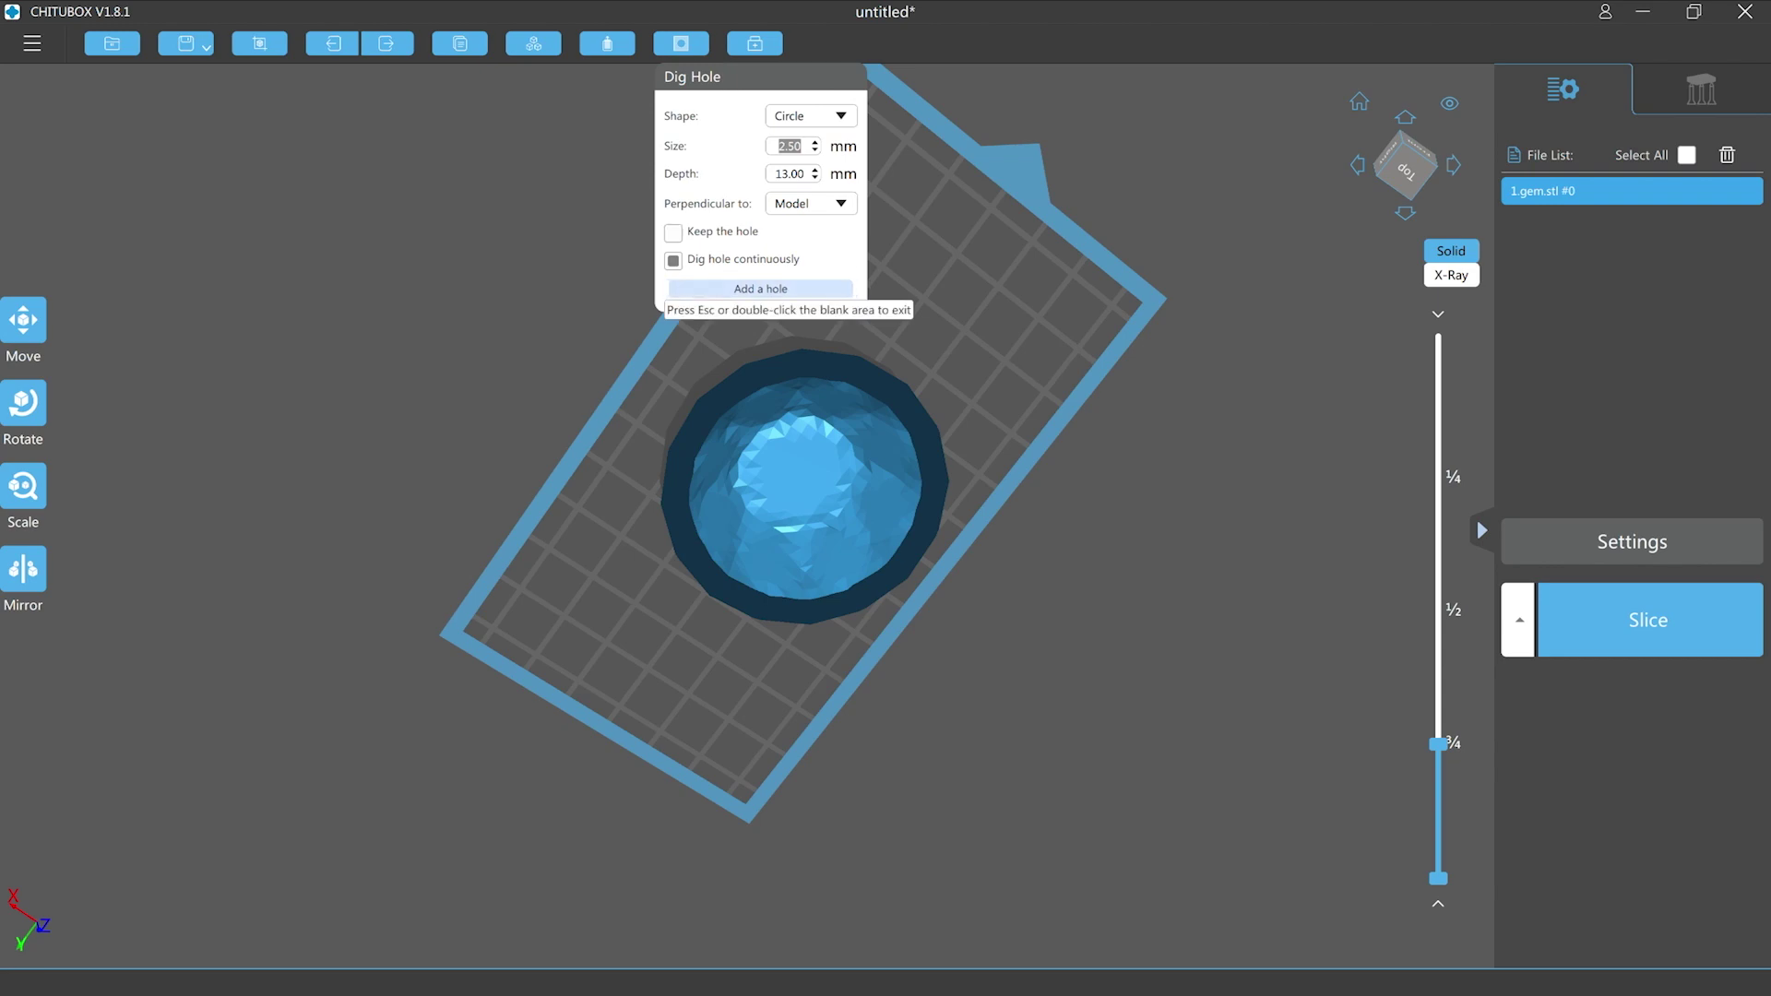
{"action": "right_click_drag", "start_coordinate": [1014, 646], "coordinate": [669, 247]}
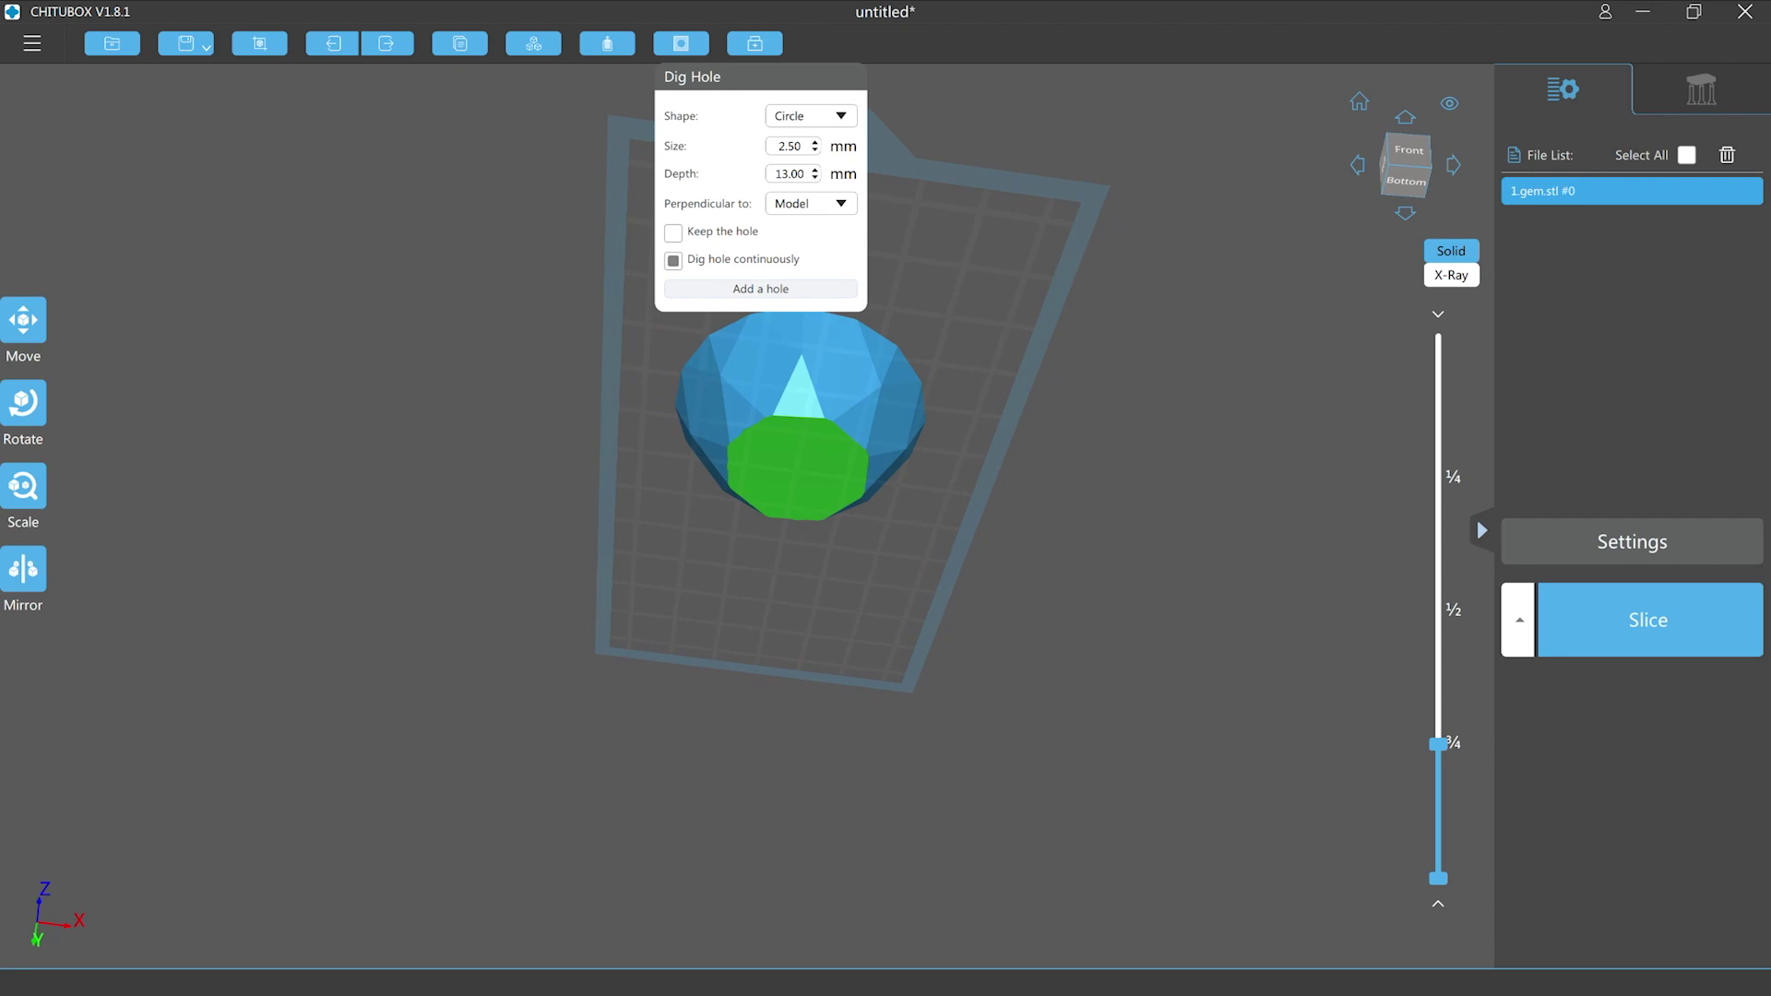
{"action": "scroll", "coordinate": [805, 397], "scroll_direction": "up", "scroll_amount": 3}
{"action": "scroll", "coordinate": [805, 398], "scroll_direction": "up", "scroll_amount": 5}
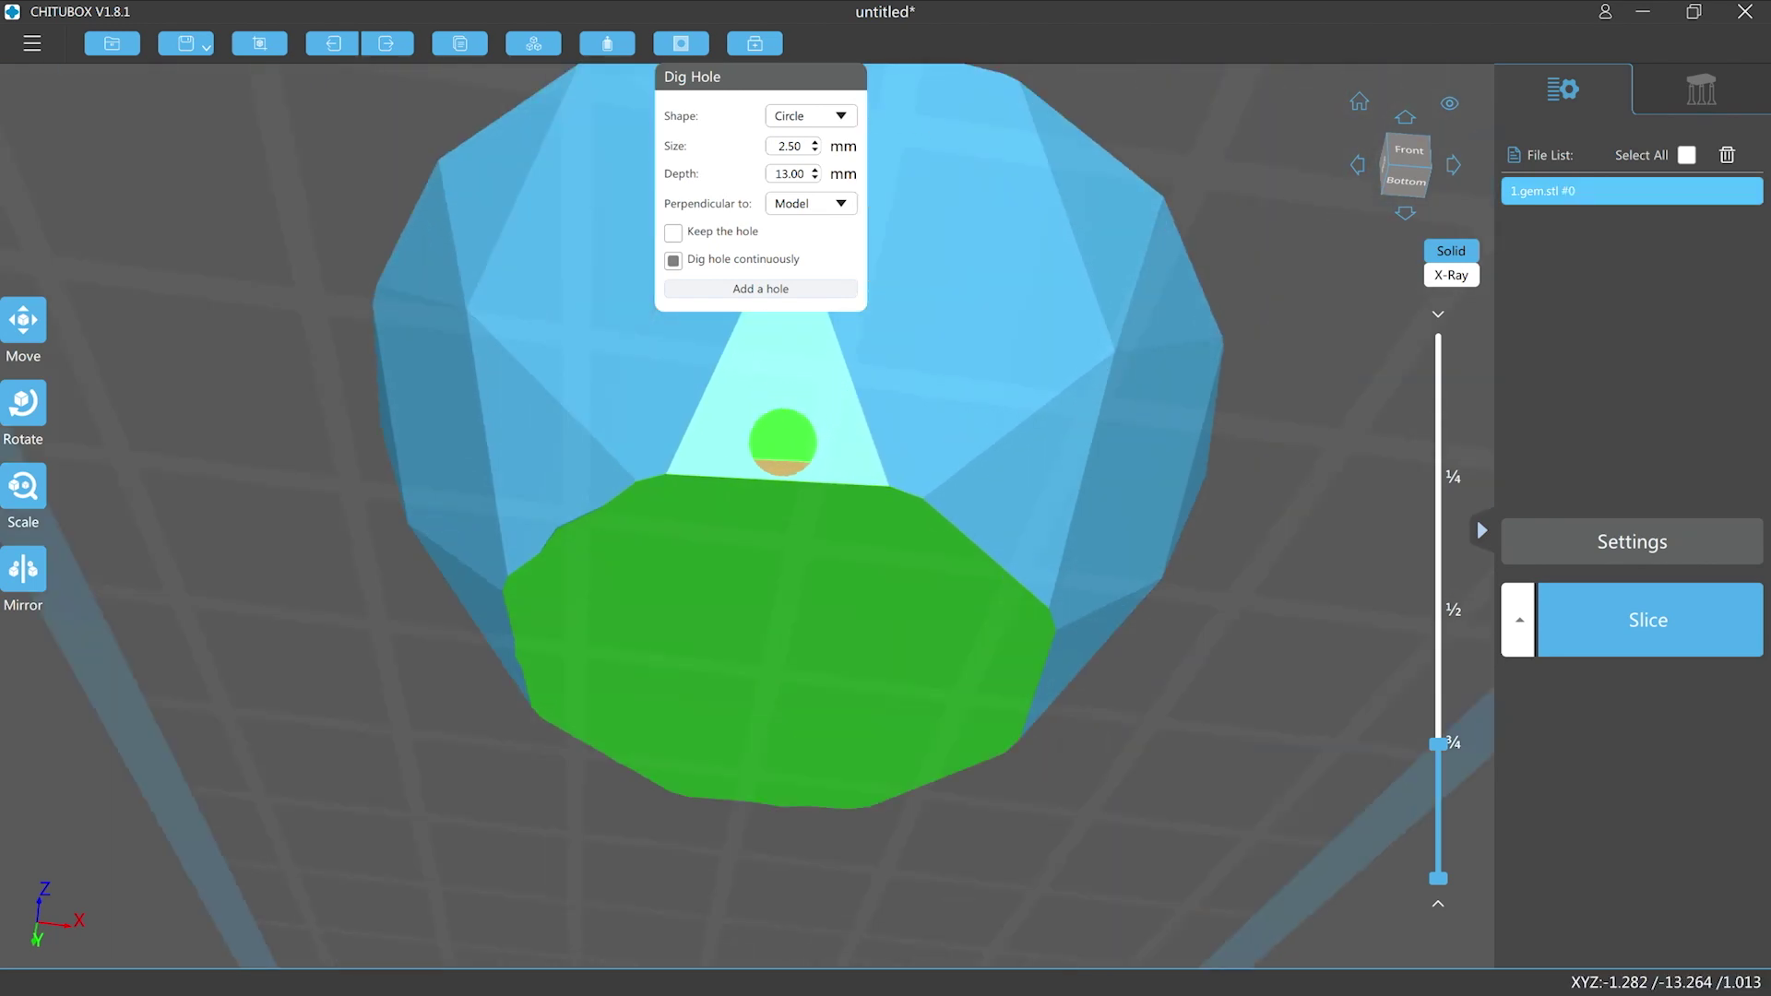
{"action": "left_click", "coordinate": [779, 447]}
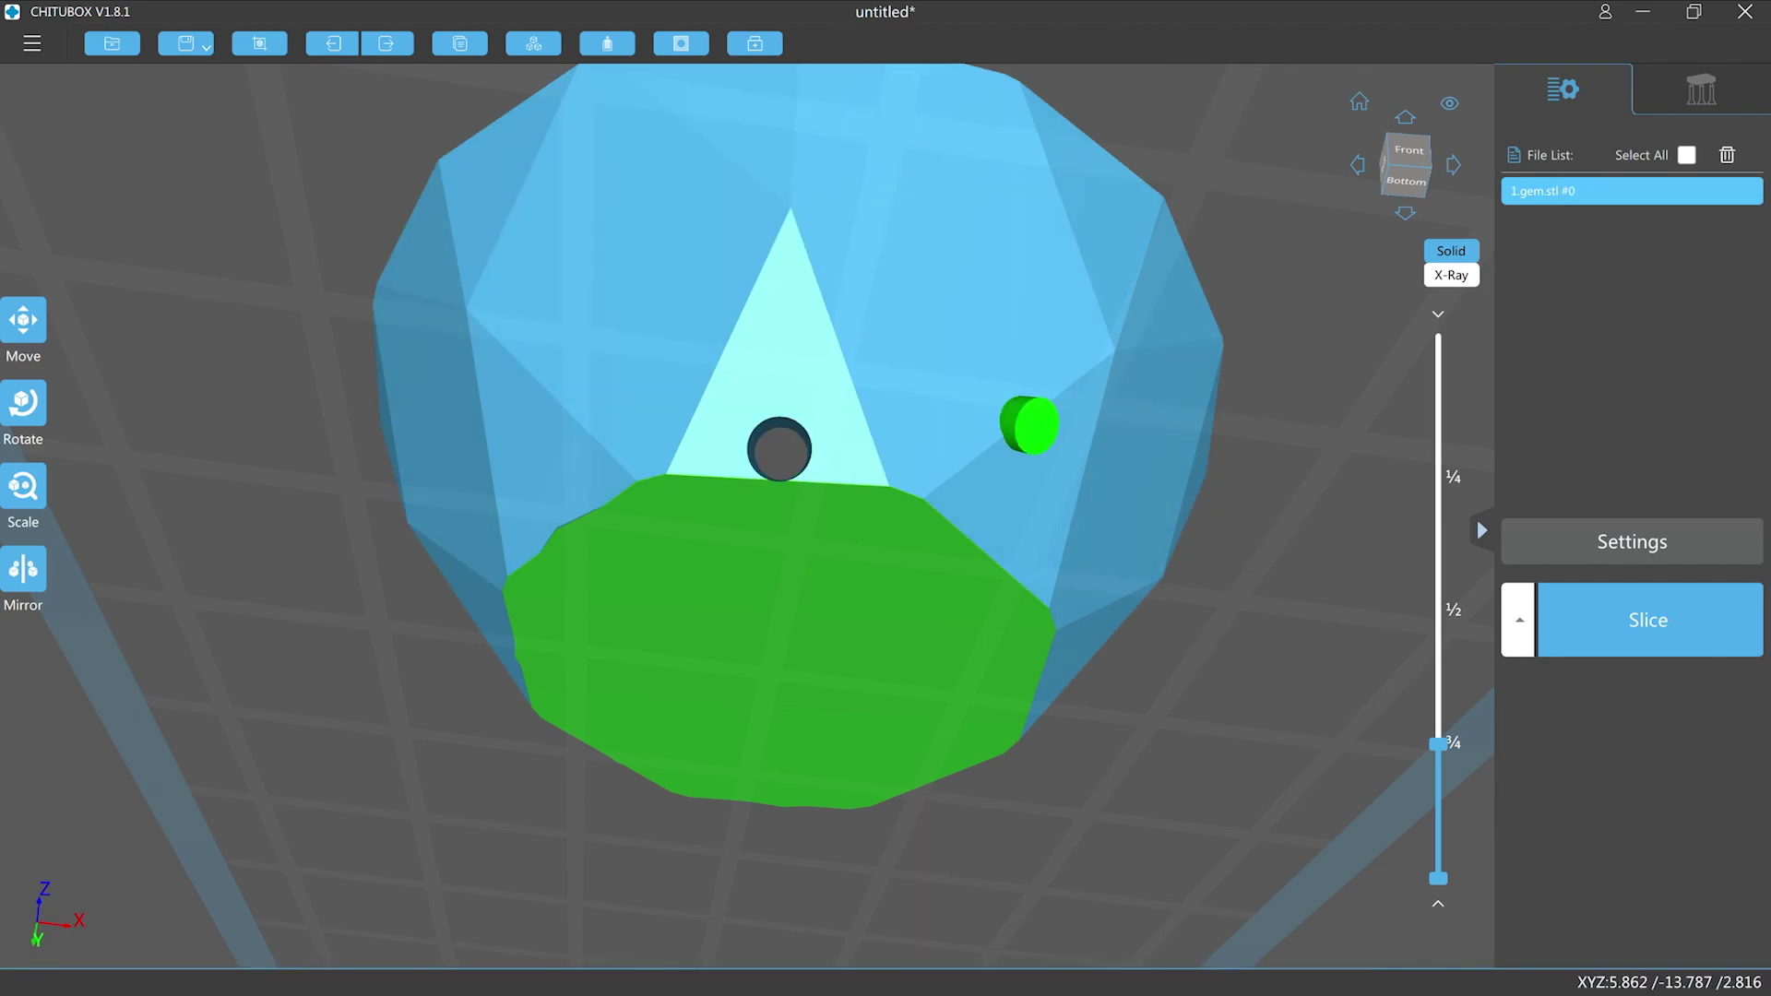
{"action": "mouse_move", "coordinate": [1089, 306]}
{"action": "right_mouse_down"}
{"action": "mouse_move", "coordinate": [1065, 334]}
{"action": "mouse_move", "coordinate": [988, 344]}
{"action": "mouse_move", "coordinate": [897, 313]}
{"action": "mouse_move", "coordinate": [917, 281]}
{"action": "mouse_move", "coordinate": [711, 960]}
{"action": "mouse_move", "coordinate": [731, 960]}
{"action": "mouse_move", "coordinate": [900, 293]}
{"action": "mouse_move", "coordinate": [925, 313]}
{"action": "mouse_move", "coordinate": [889, 348]}
{"action": "right_mouse_up"}
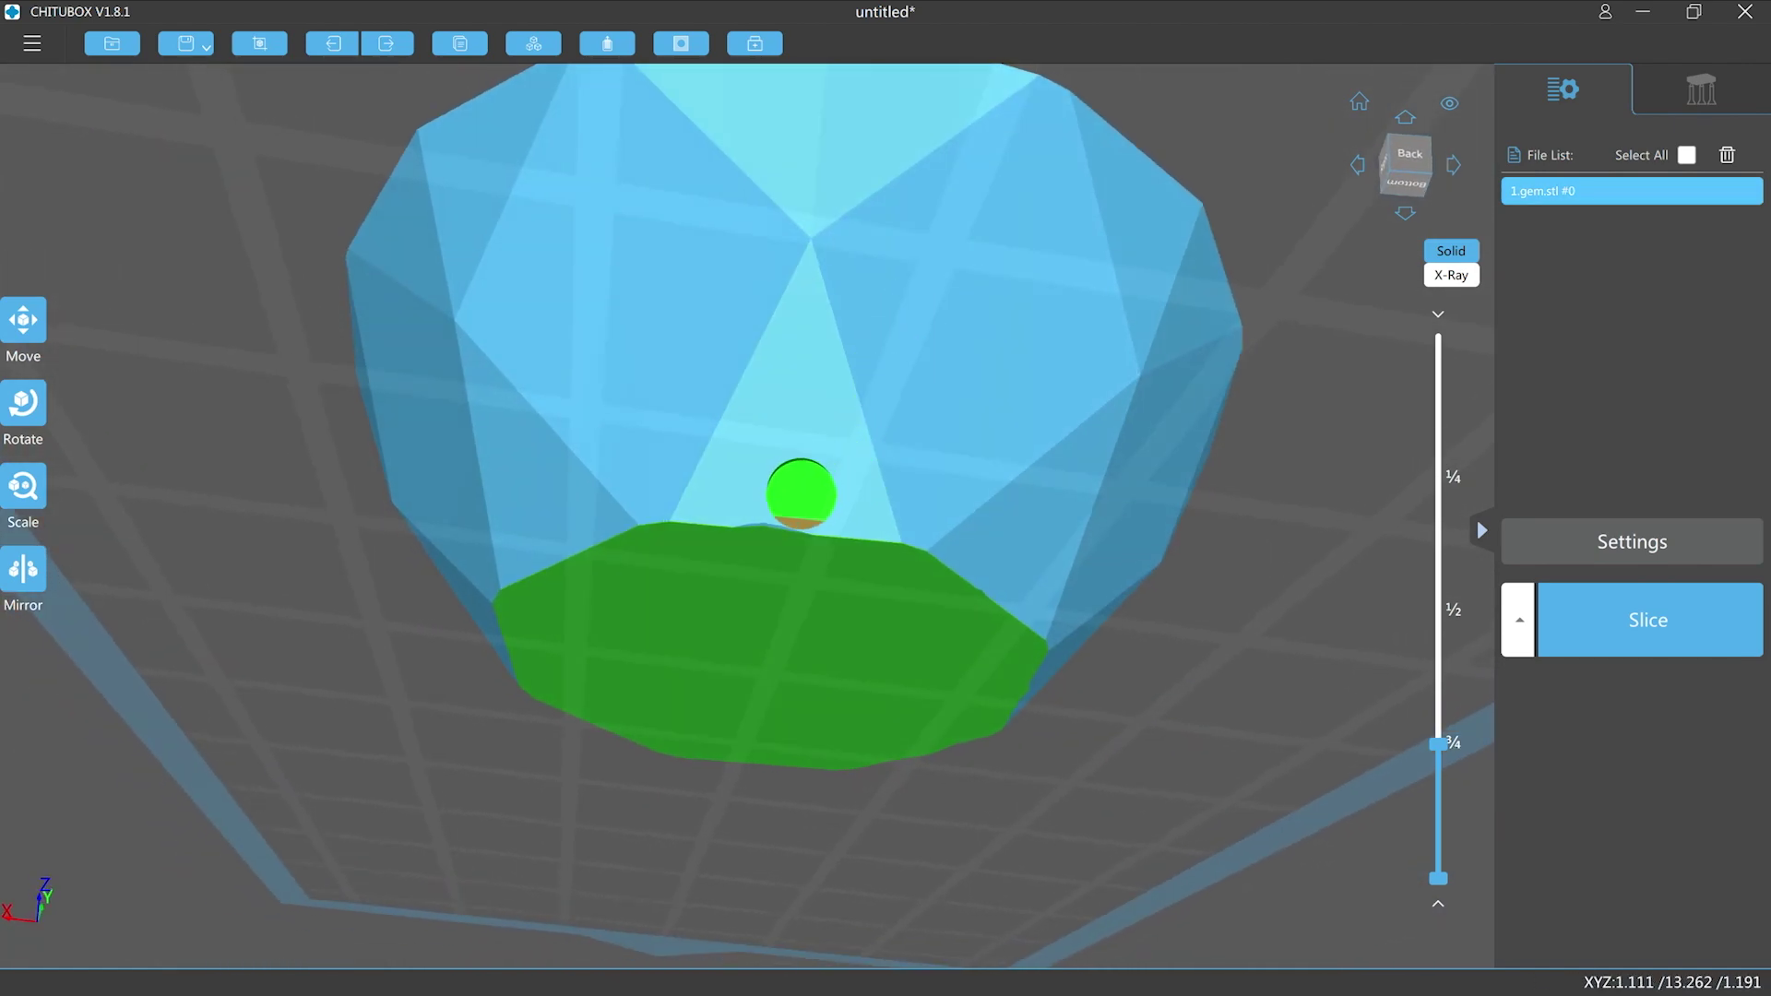
{"action": "left_click", "coordinate": [787, 498]}
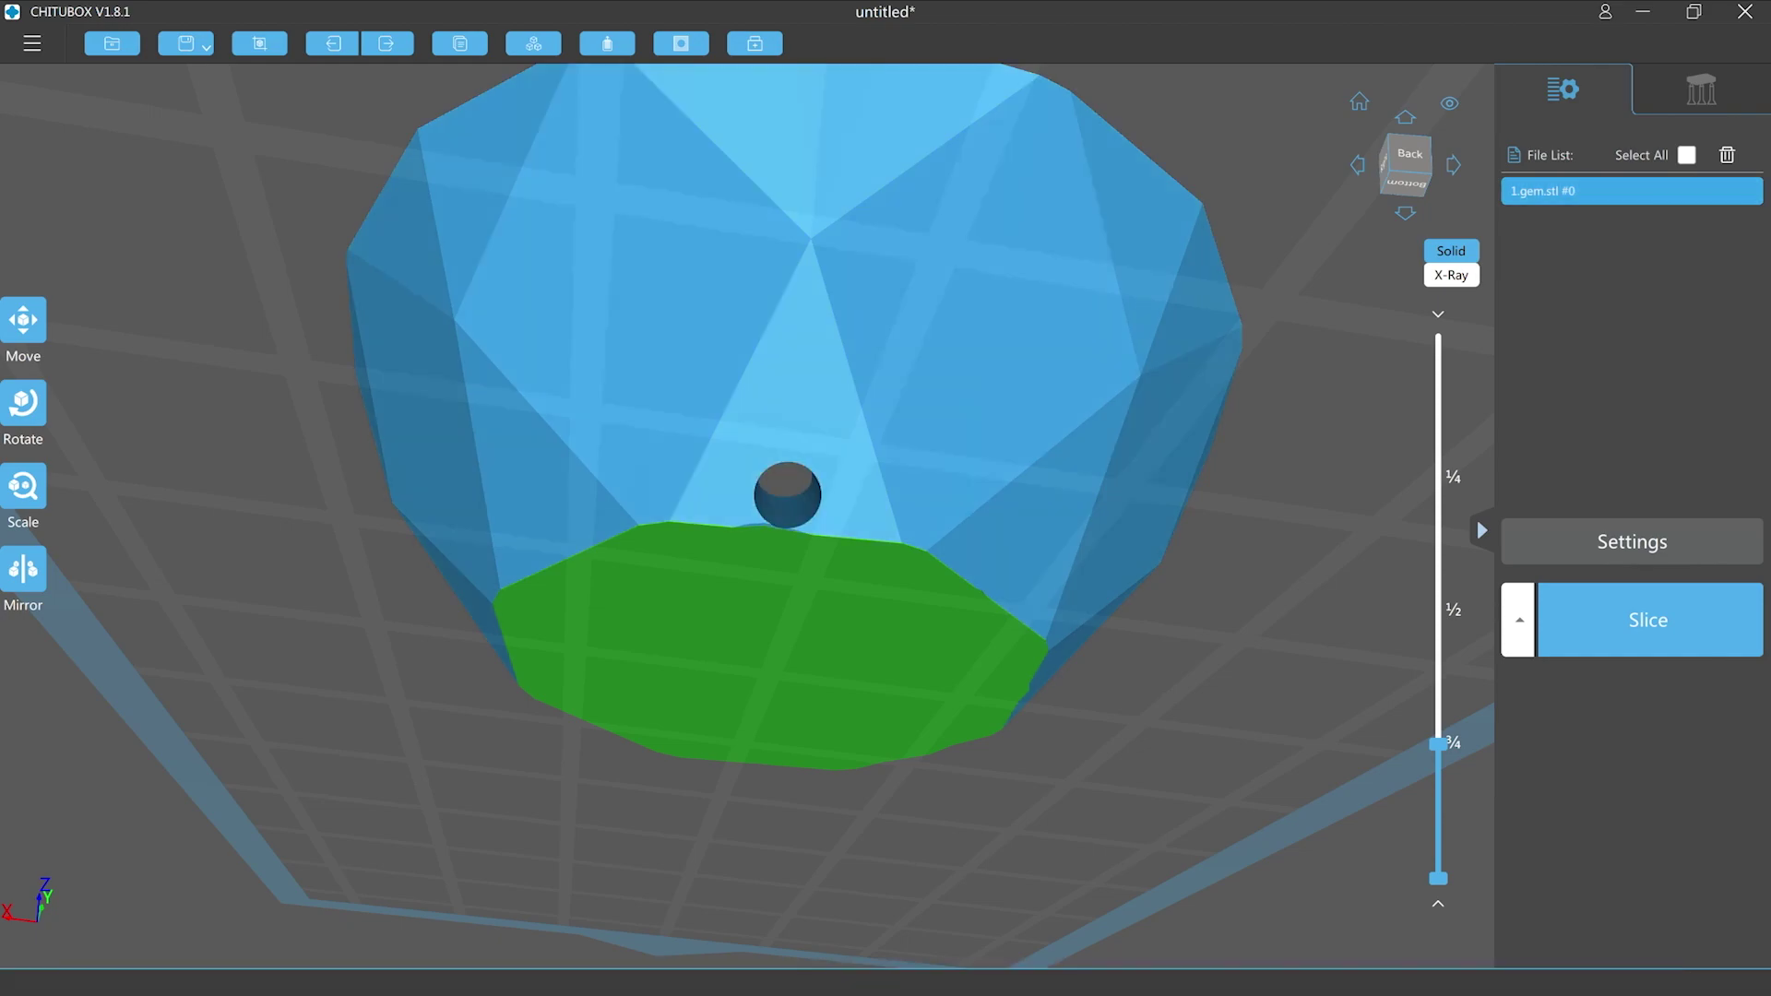
Step: Examine the gem's open cavity and outer faces from several angles, and restore the clipped display to full height
{"action": "mouse_move", "coordinate": [1149, 302]}
{"action": "right_mouse_down"}
{"action": "mouse_move", "coordinate": [1060, 391]}
{"action": "mouse_move", "coordinate": [968, 379]}
{"action": "mouse_move", "coordinate": [1042, 384]}
{"action": "mouse_move", "coordinate": [908, 318]}
{"action": "right_mouse_up"}
{"action": "scroll", "coordinate": [968, 387], "scroll_direction": "down", "scroll_amount": 6}
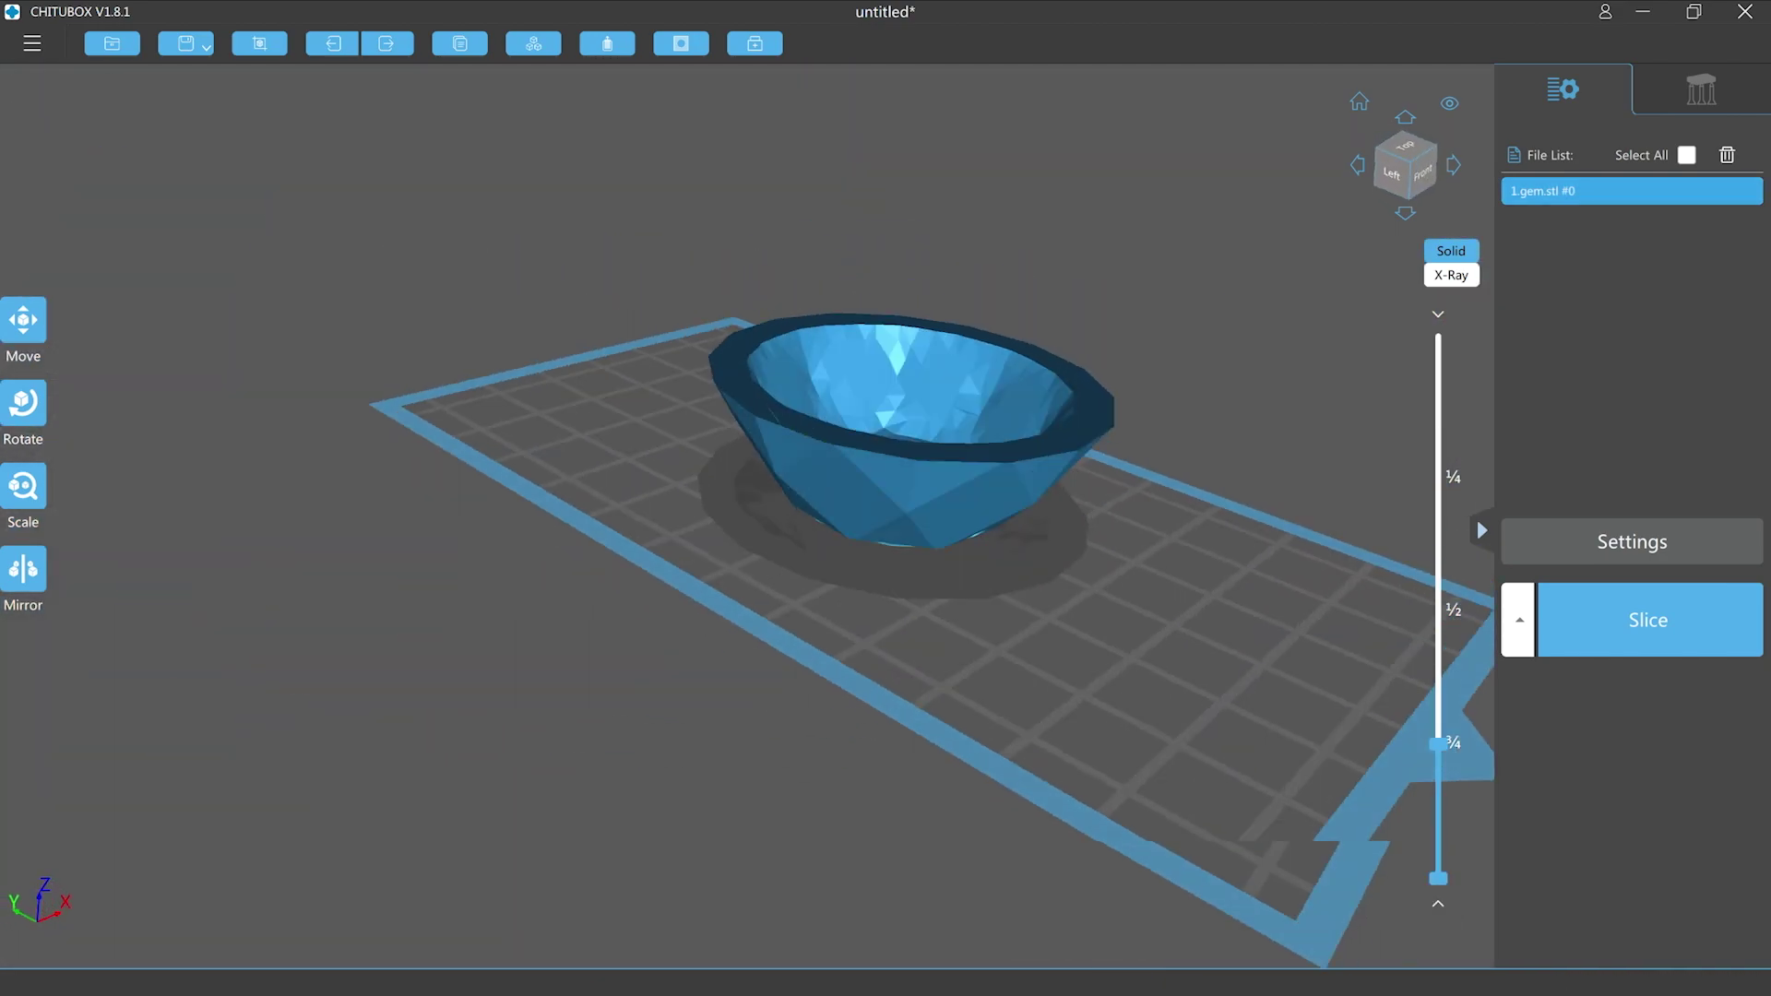
{"action": "right_click_drag", "start_coordinate": [904, 396], "coordinate": [959, 410]}
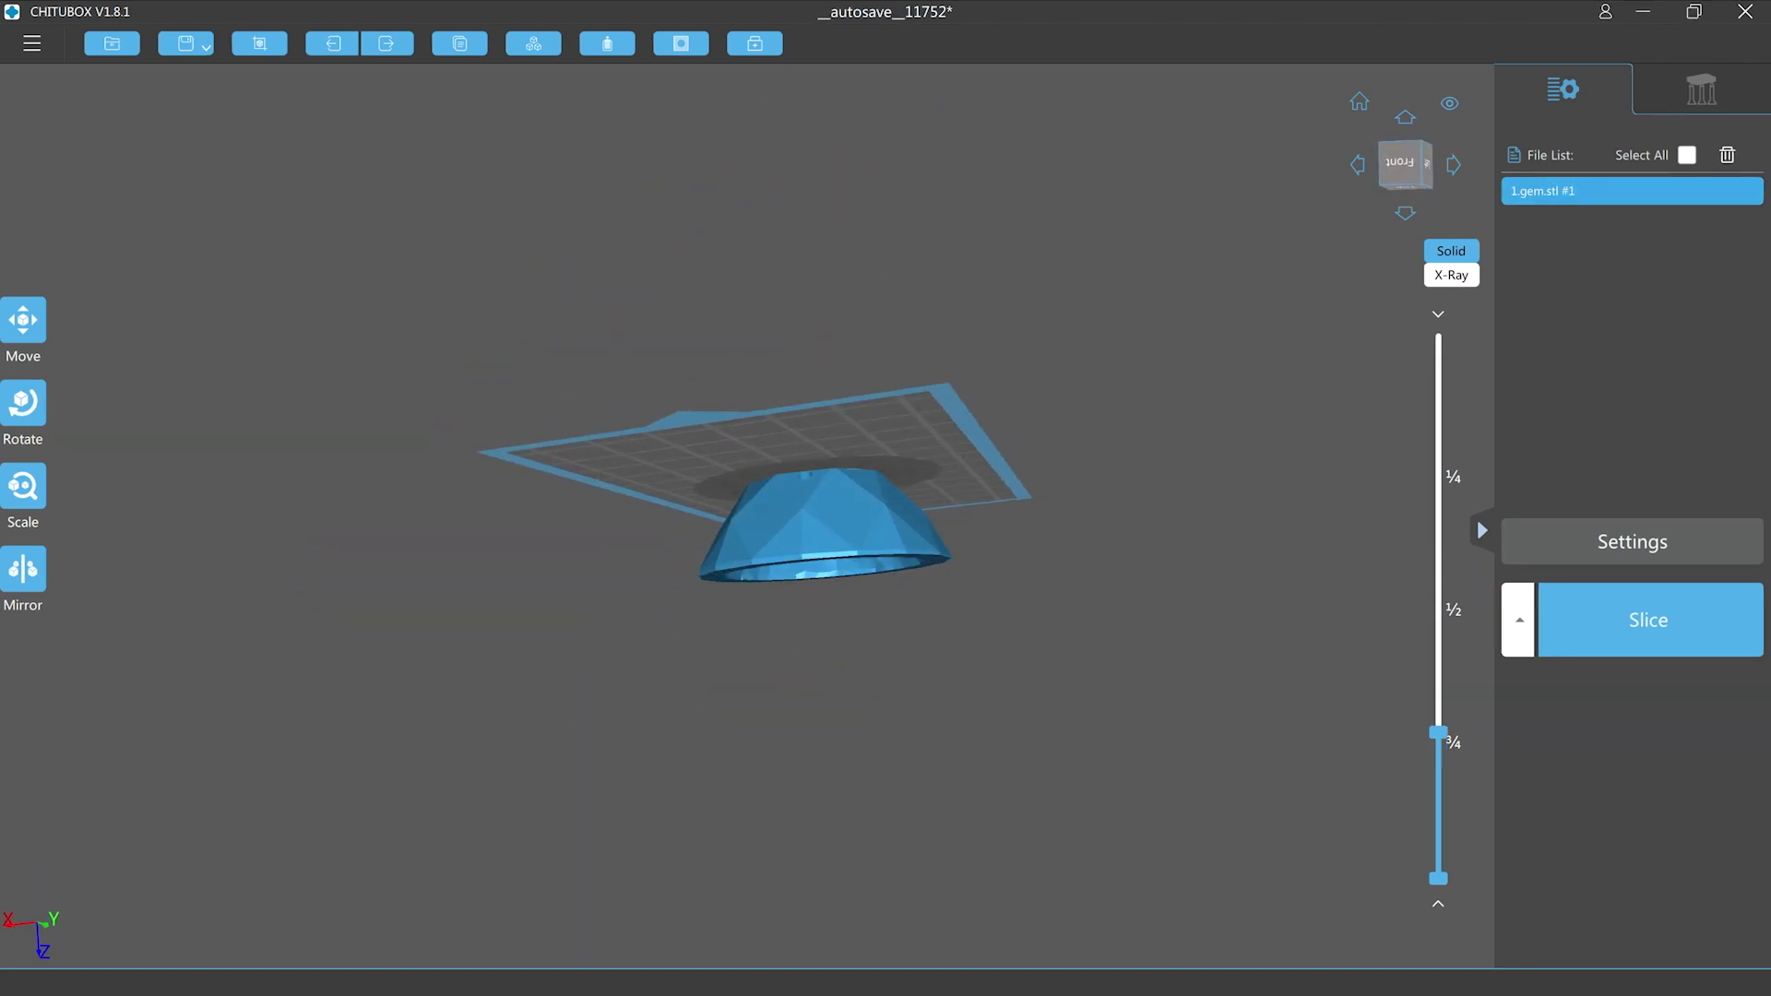
{"action": "left_click_drag", "start_coordinate": [1438, 734], "coordinate": [1438, 417]}
{"action": "right_click_drag", "start_coordinate": [830, 600], "coordinate": [812, 415]}
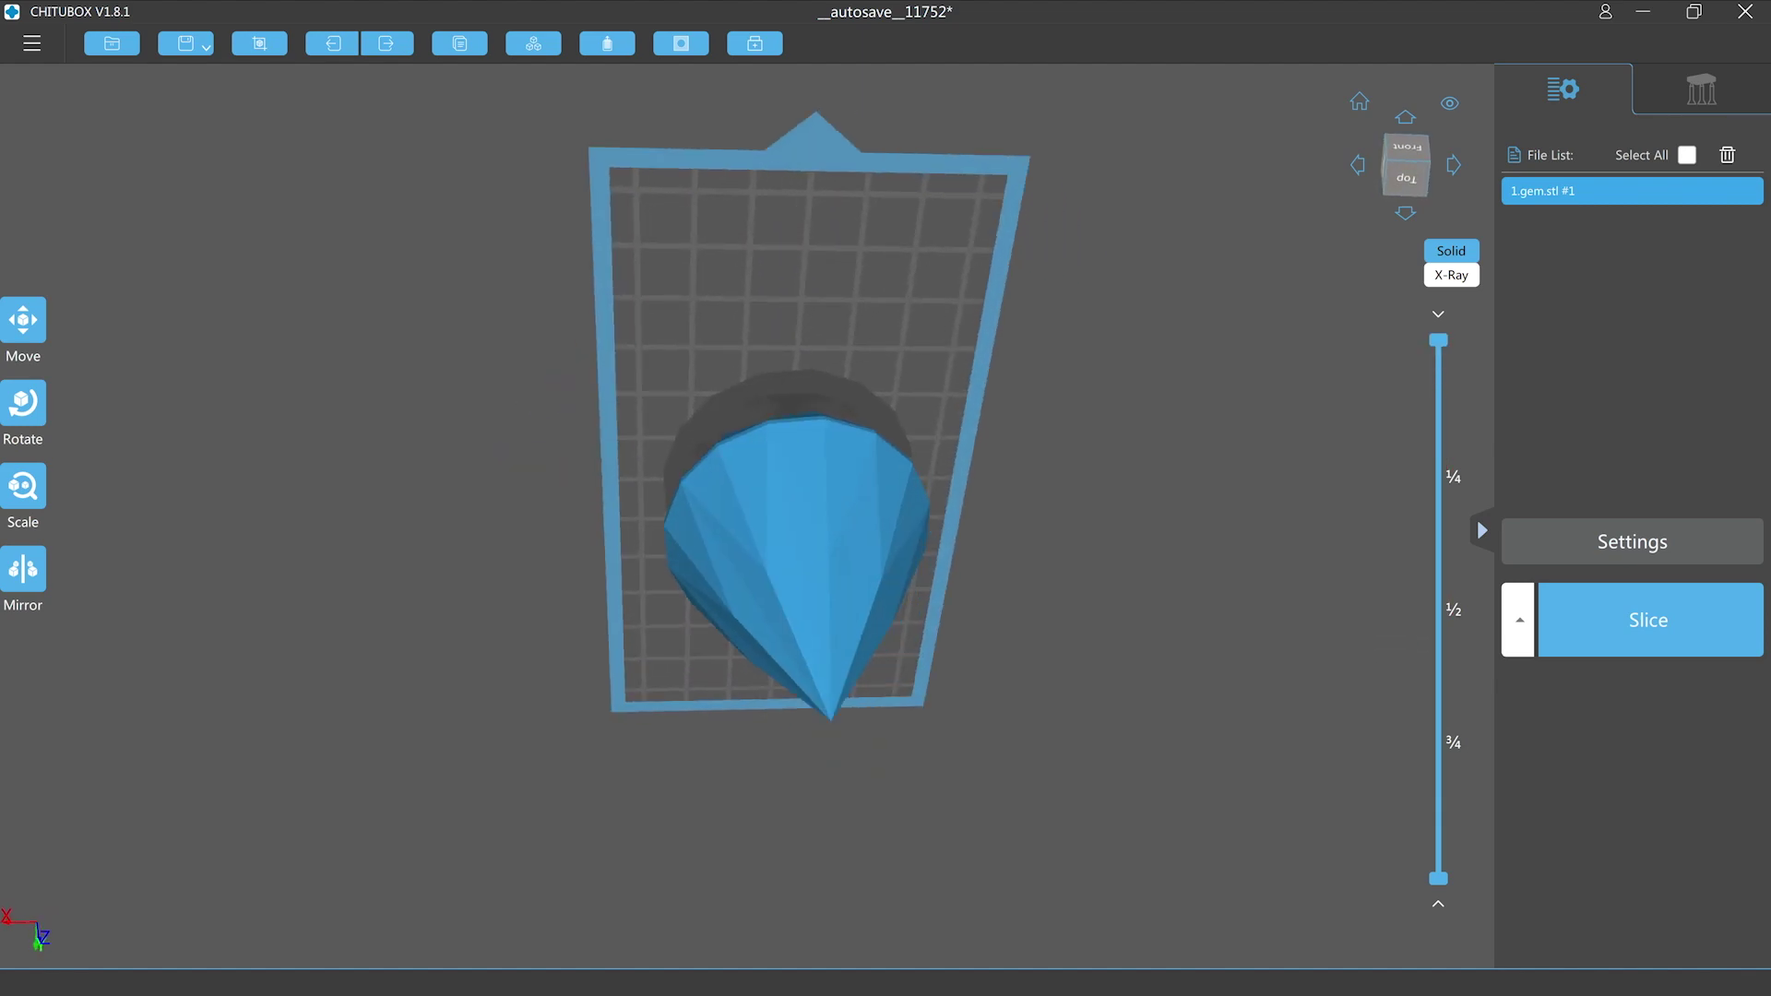
Step: Clip the gem from its base up to about 36 mm and examine the upper cavity from underneath
{"action": "left_click_drag", "start_coordinate": [1438, 878], "coordinate": [1438, 576]}
{"action": "right_click_drag", "start_coordinate": [799, 434], "coordinate": [931, 587]}
{"action": "scroll", "coordinate": [791, 562], "scroll_direction": "up", "scroll_amount": 5}
{"action": "scroll", "coordinate": [808, 533], "scroll_direction": "up", "scroll_amount": 6}
{"action": "scroll", "coordinate": [808, 533], "scroll_direction": "down", "scroll_amount": 2}
{"action": "mouse_move", "coordinate": [1437, 576]}
{"action": "left_mouse_down"}
{"action": "mouse_move", "coordinate": [1438, 609]}
{"action": "mouse_move", "coordinate": [1439, 435]}
{"action": "mouse_move", "coordinate": [1438, 602]}
{"action": "mouse_move", "coordinate": [1439, 555]}
{"action": "left_mouse_up"}
{"action": "scroll", "coordinate": [1171, 669], "scroll_direction": "down", "scroll_amount": 6}
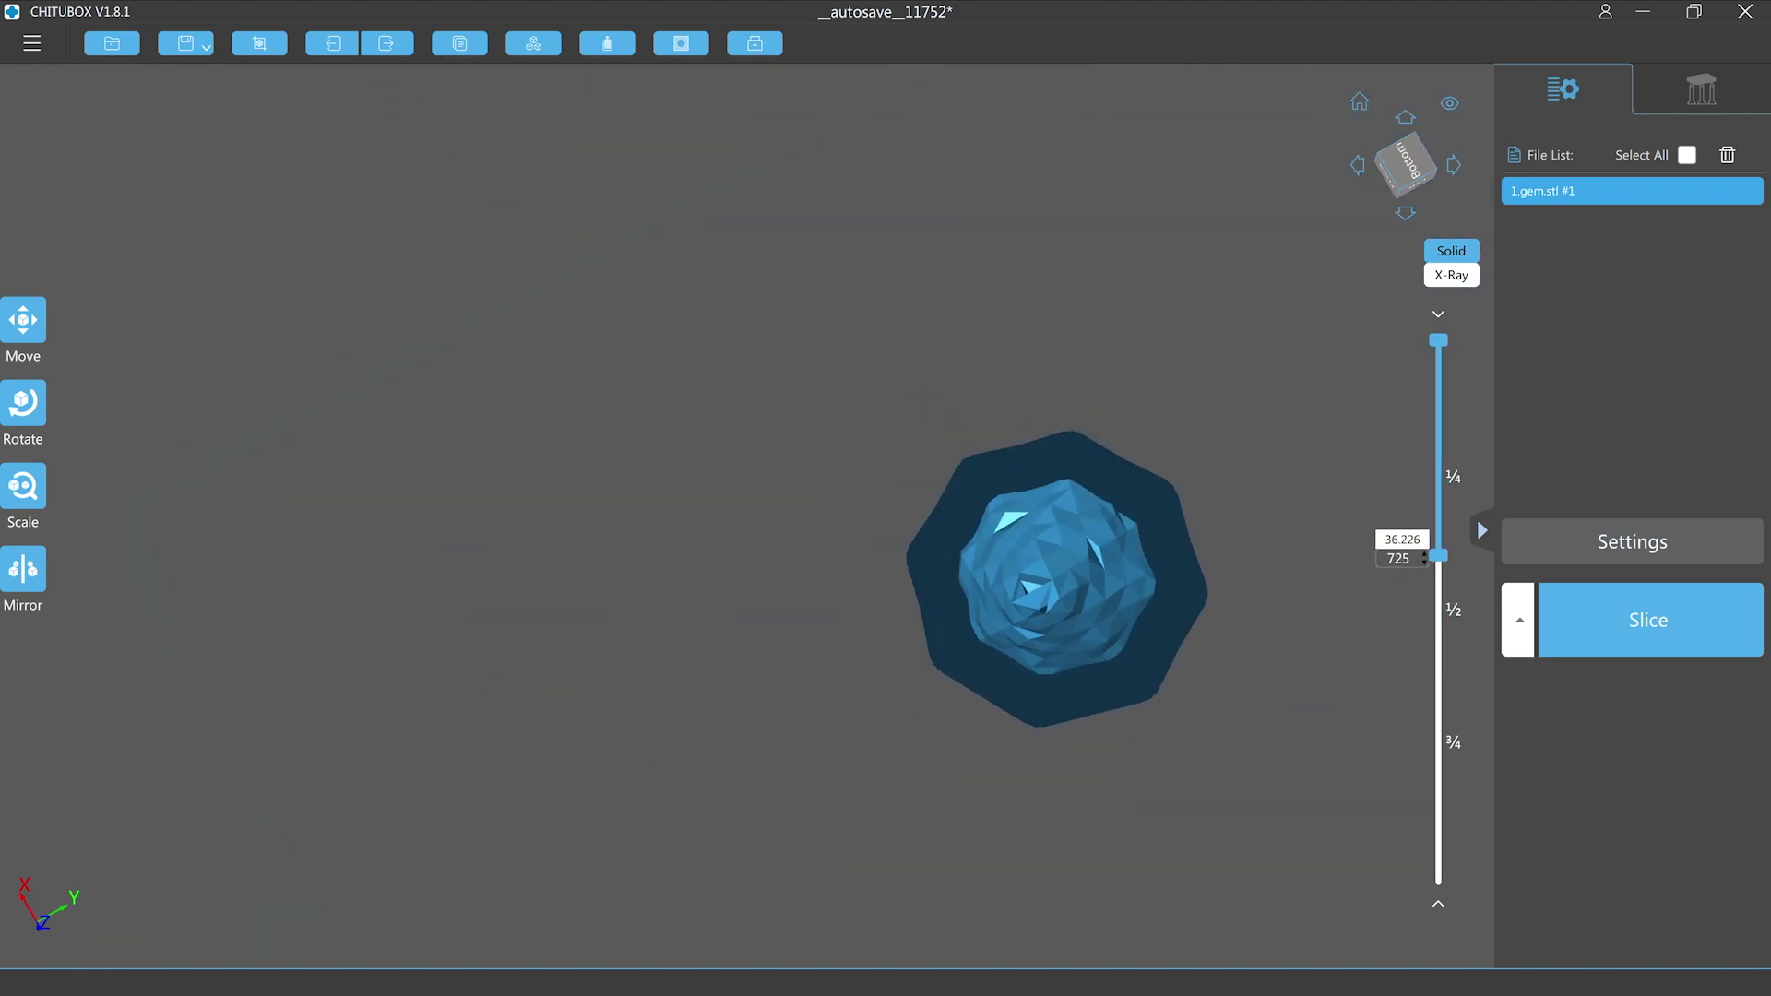
{"action": "right_click_drag", "start_coordinate": [1171, 669], "coordinate": [1226, 739]}
{"action": "left_click_drag", "start_coordinate": [1438, 555], "coordinate": [1438, 578]}
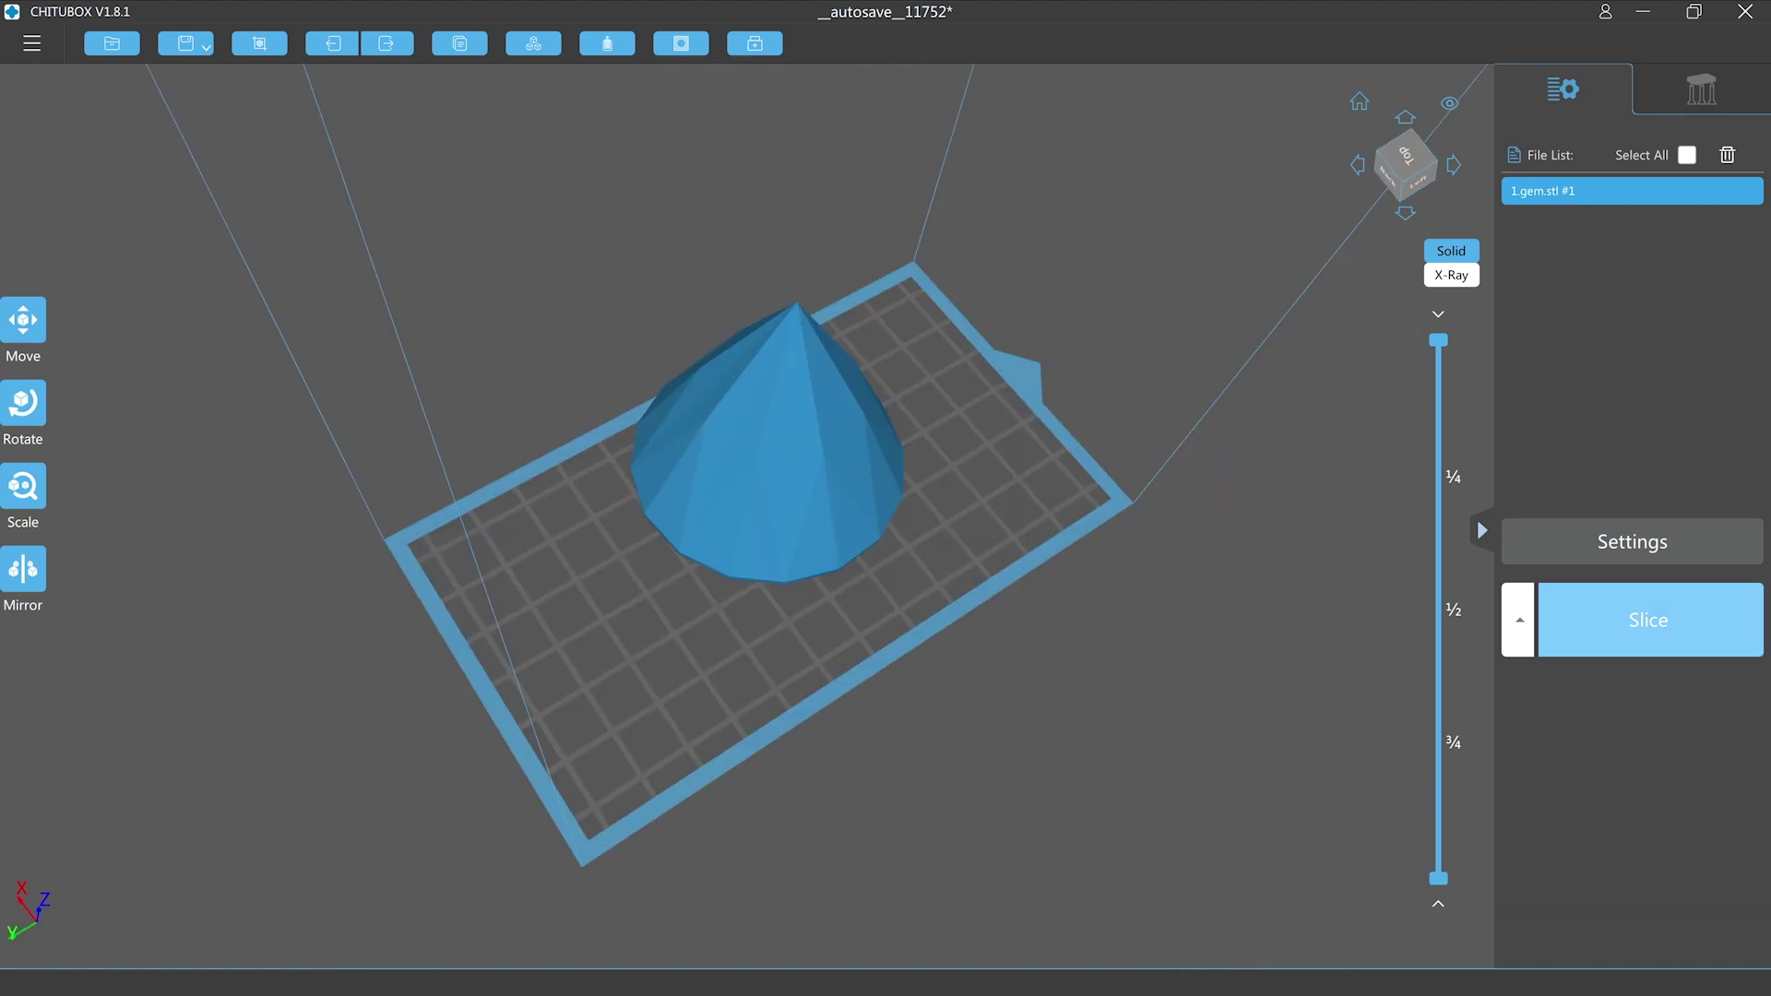
Step: Slice the gem and preview its layer cross-sections from the tip down toward the base
{"action": "left_click", "coordinate": [1648, 620]}
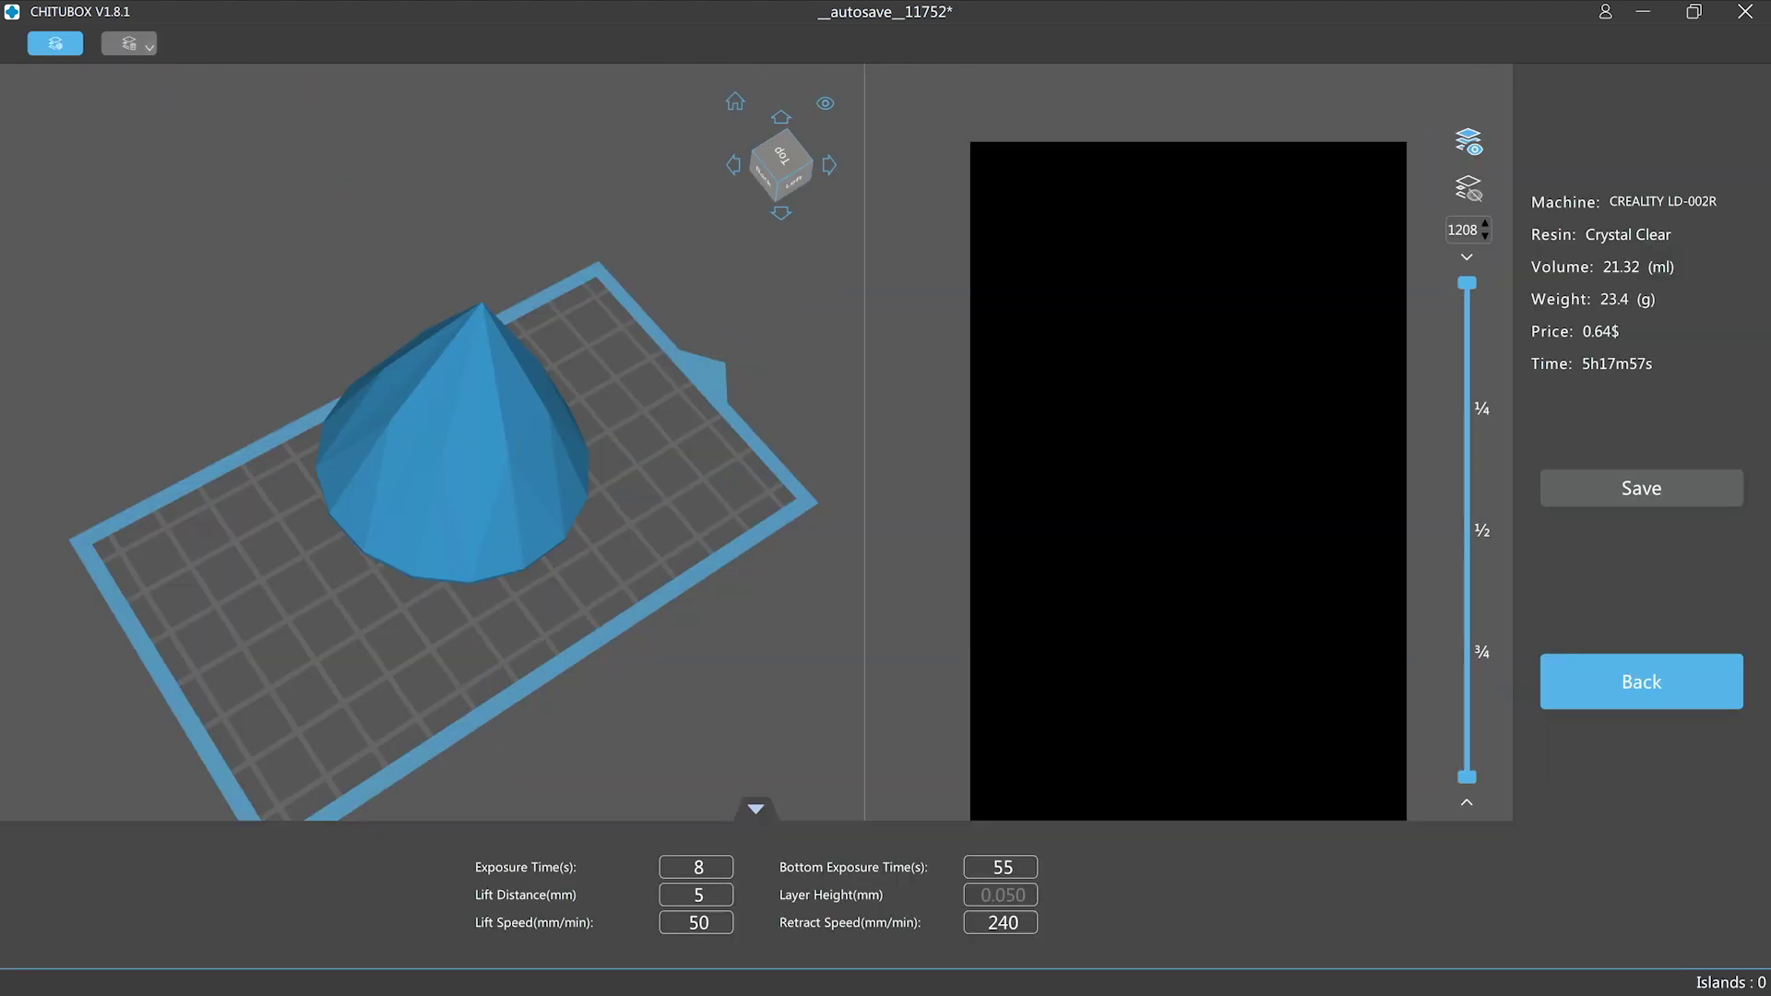
{"action": "left_click_drag", "start_coordinate": [1466, 290], "coordinate": [1466, 430]}
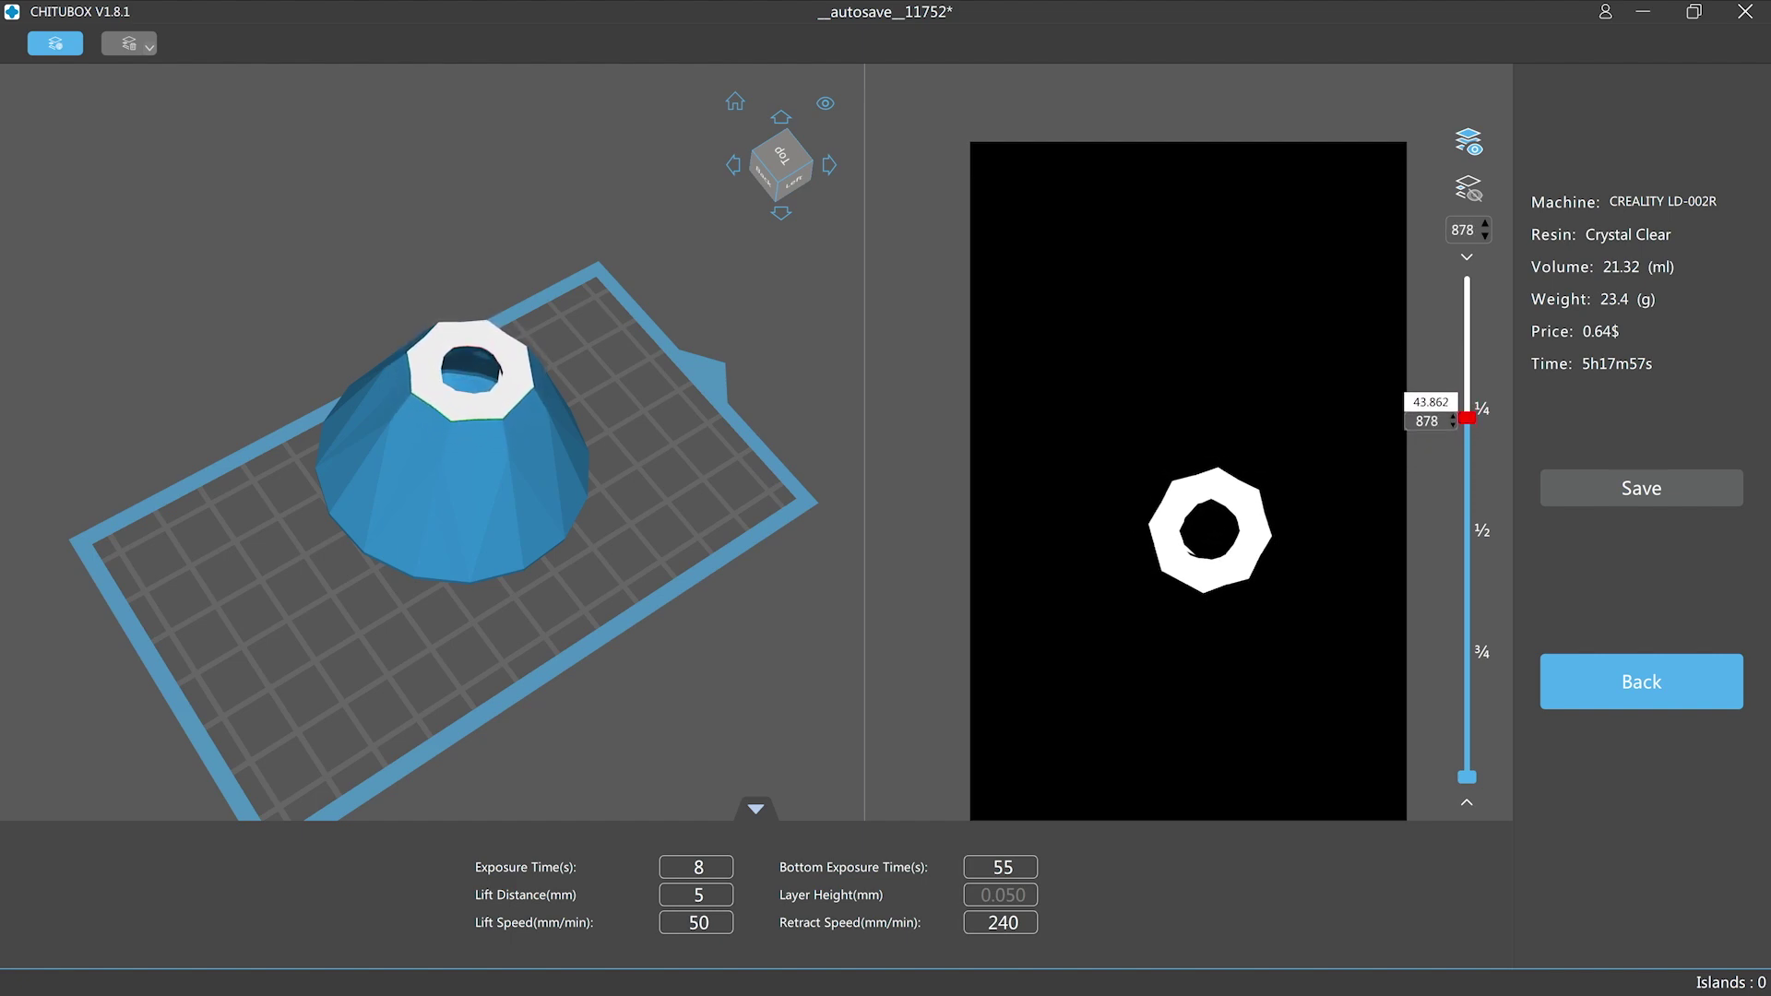
{"action": "left_click_drag", "start_coordinate": [1466, 416], "coordinate": [1467, 621]}
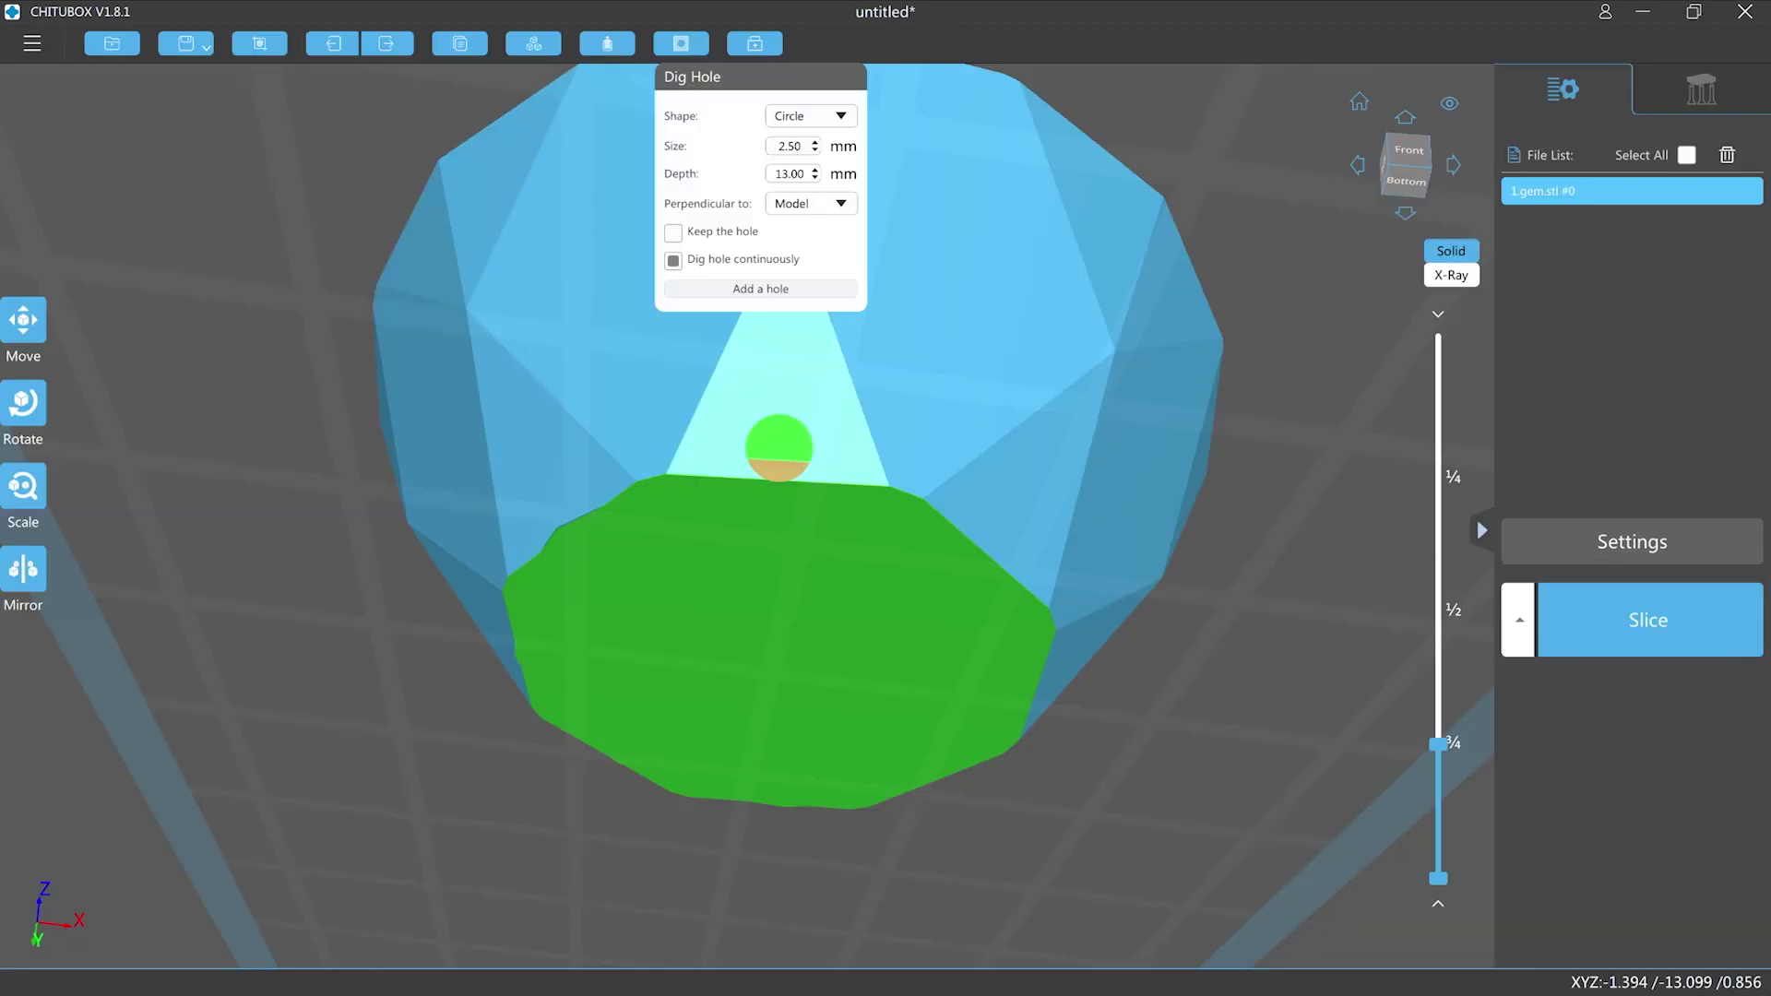
Step: Dig a 2.50 mm circular hole in the gem's front facet beside the base edge and inspect its placement
{"action": "left_click", "coordinate": [779, 448]}
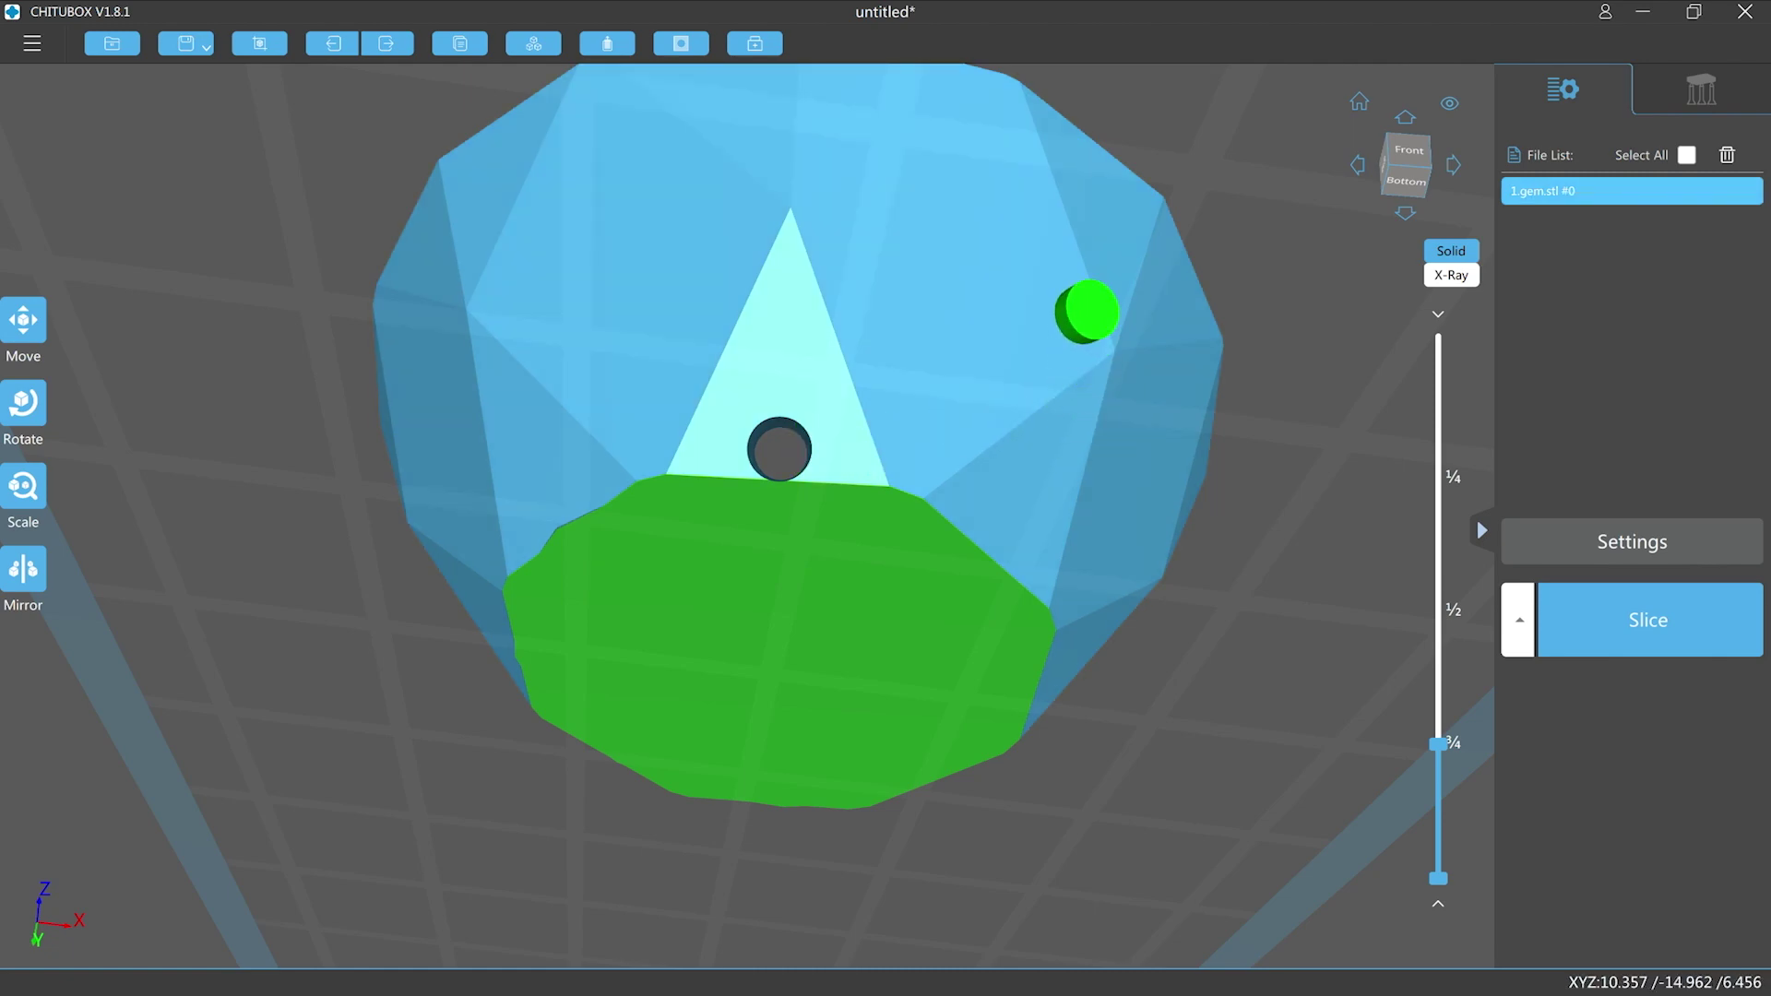
{"action": "right_click_drag", "start_coordinate": [1079, 301], "coordinate": [911, 221]}
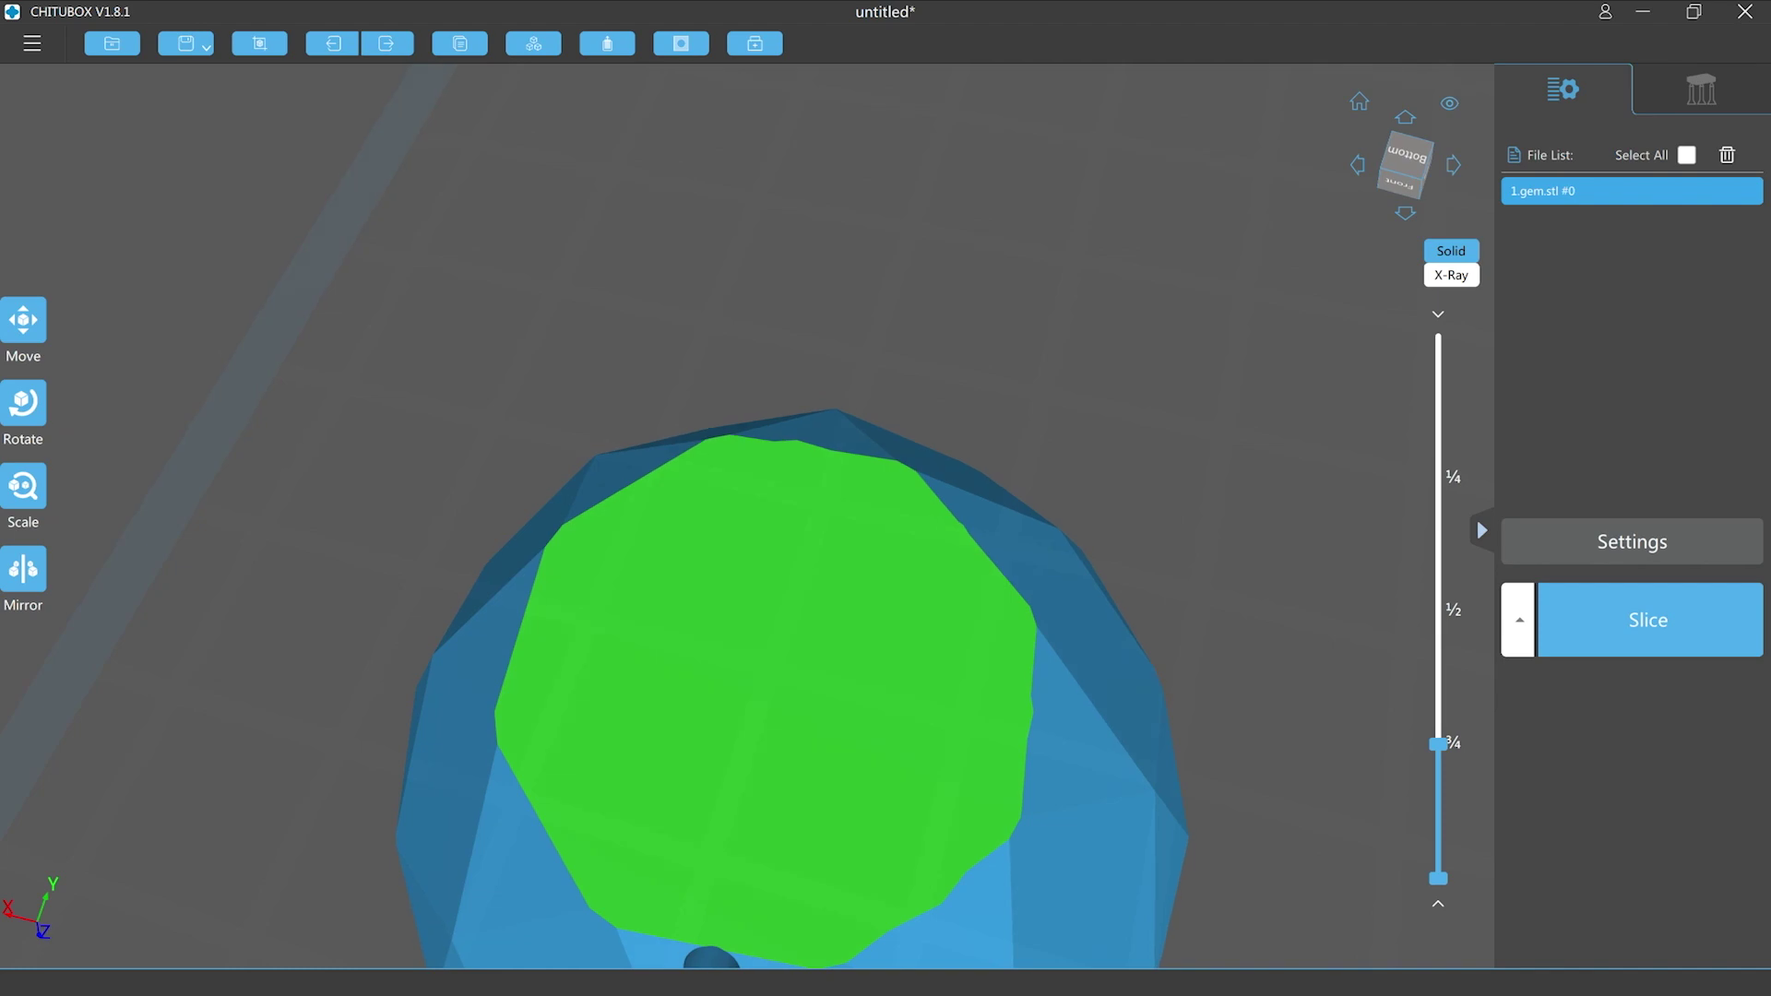
{"action": "right_click_drag", "start_coordinate": [710, 959], "coordinate": [891, 348]}
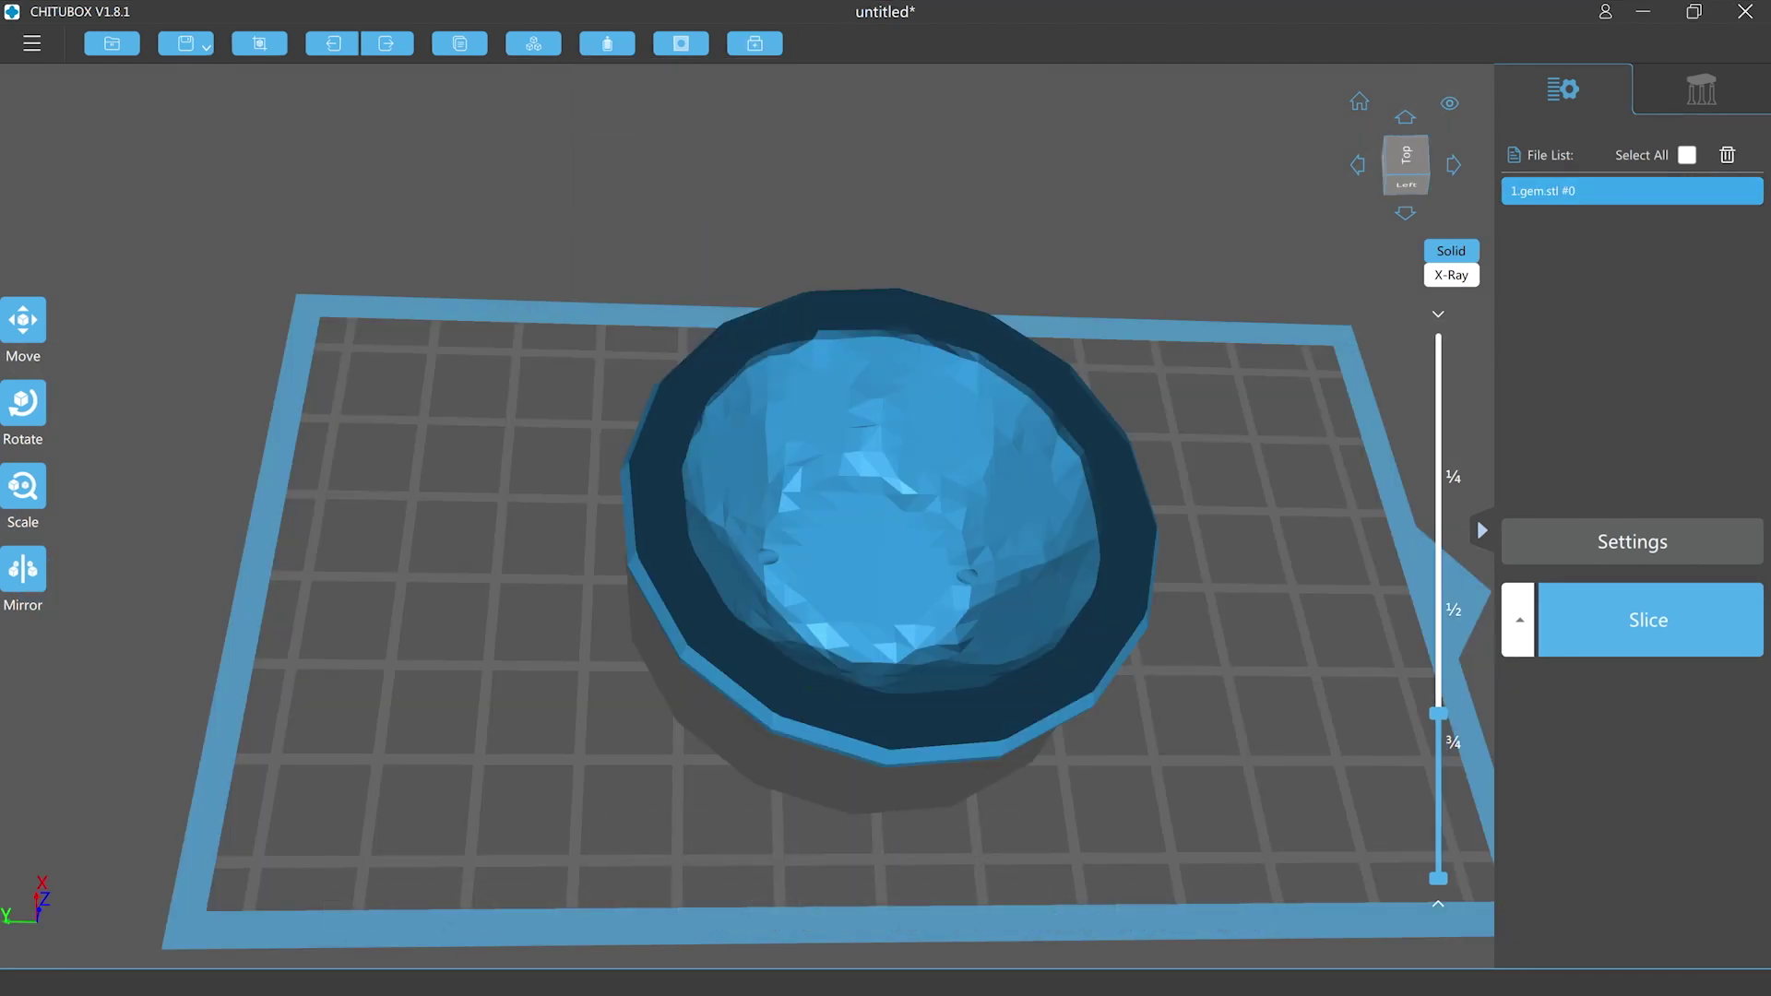
Step: Review the machine, advanced and print settings of the CREALITY LD-002R with the M3D Crystal Clear profile
{"action": "left_click", "coordinate": [1632, 542]}
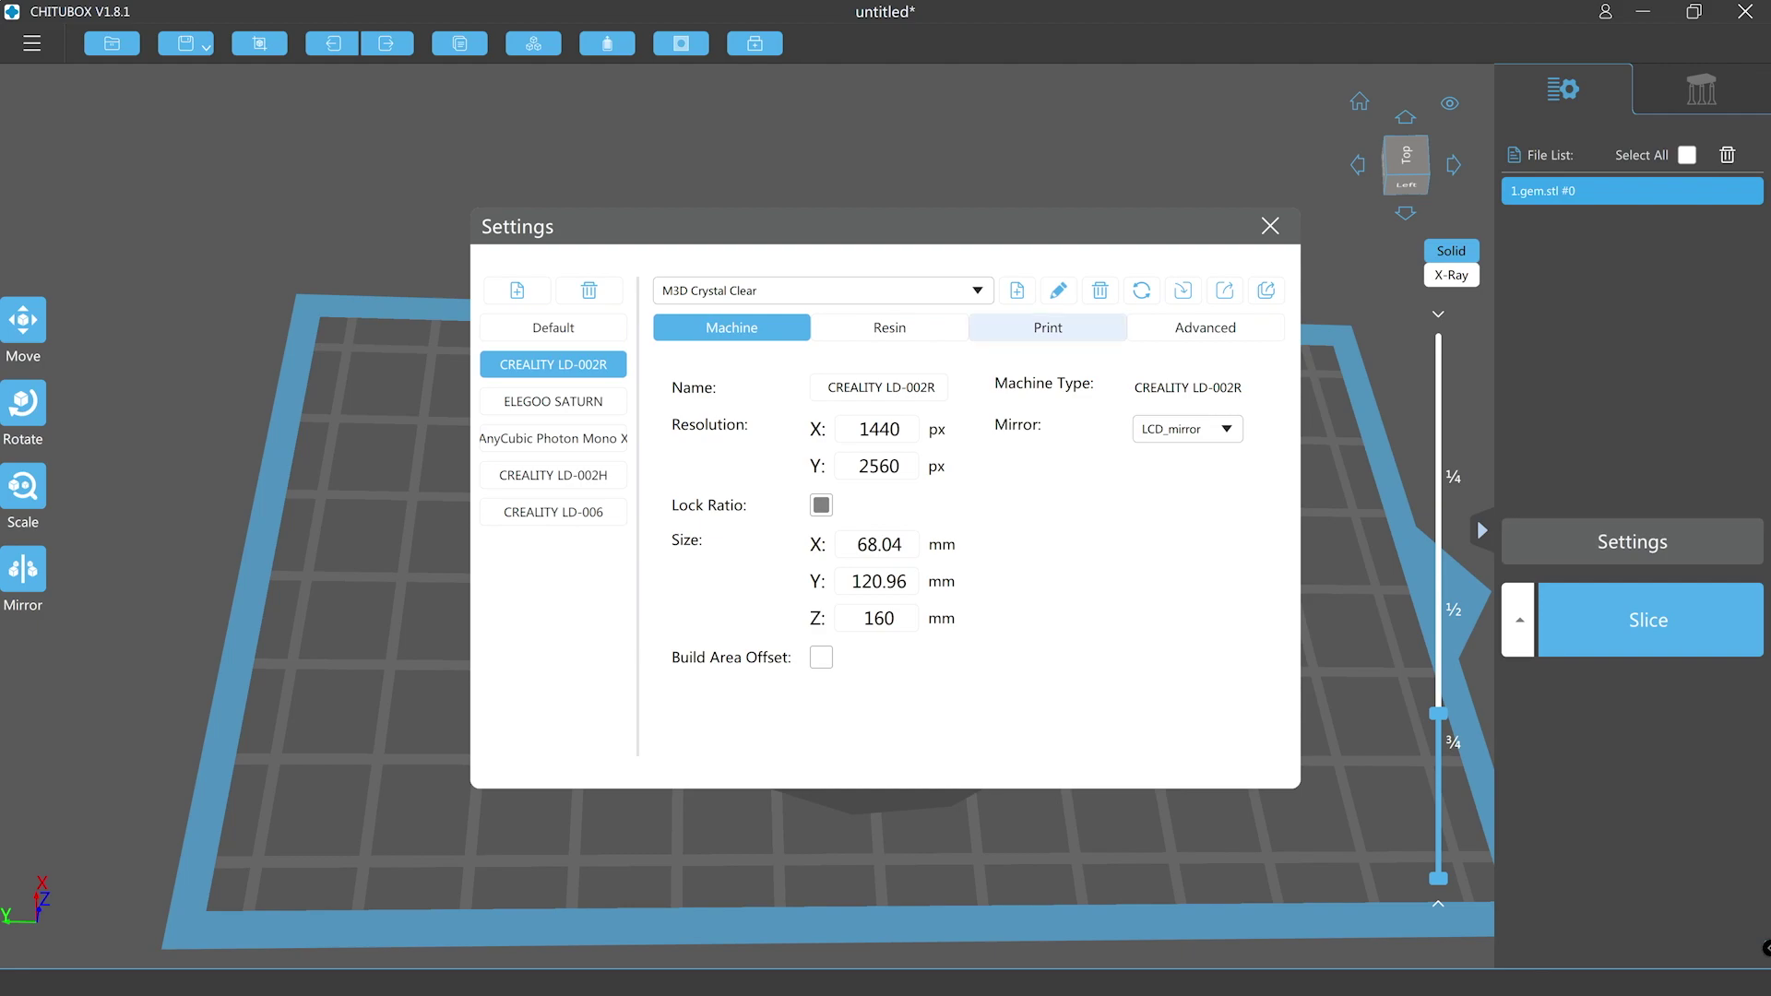
{"action": "left_click", "coordinate": [1204, 328]}
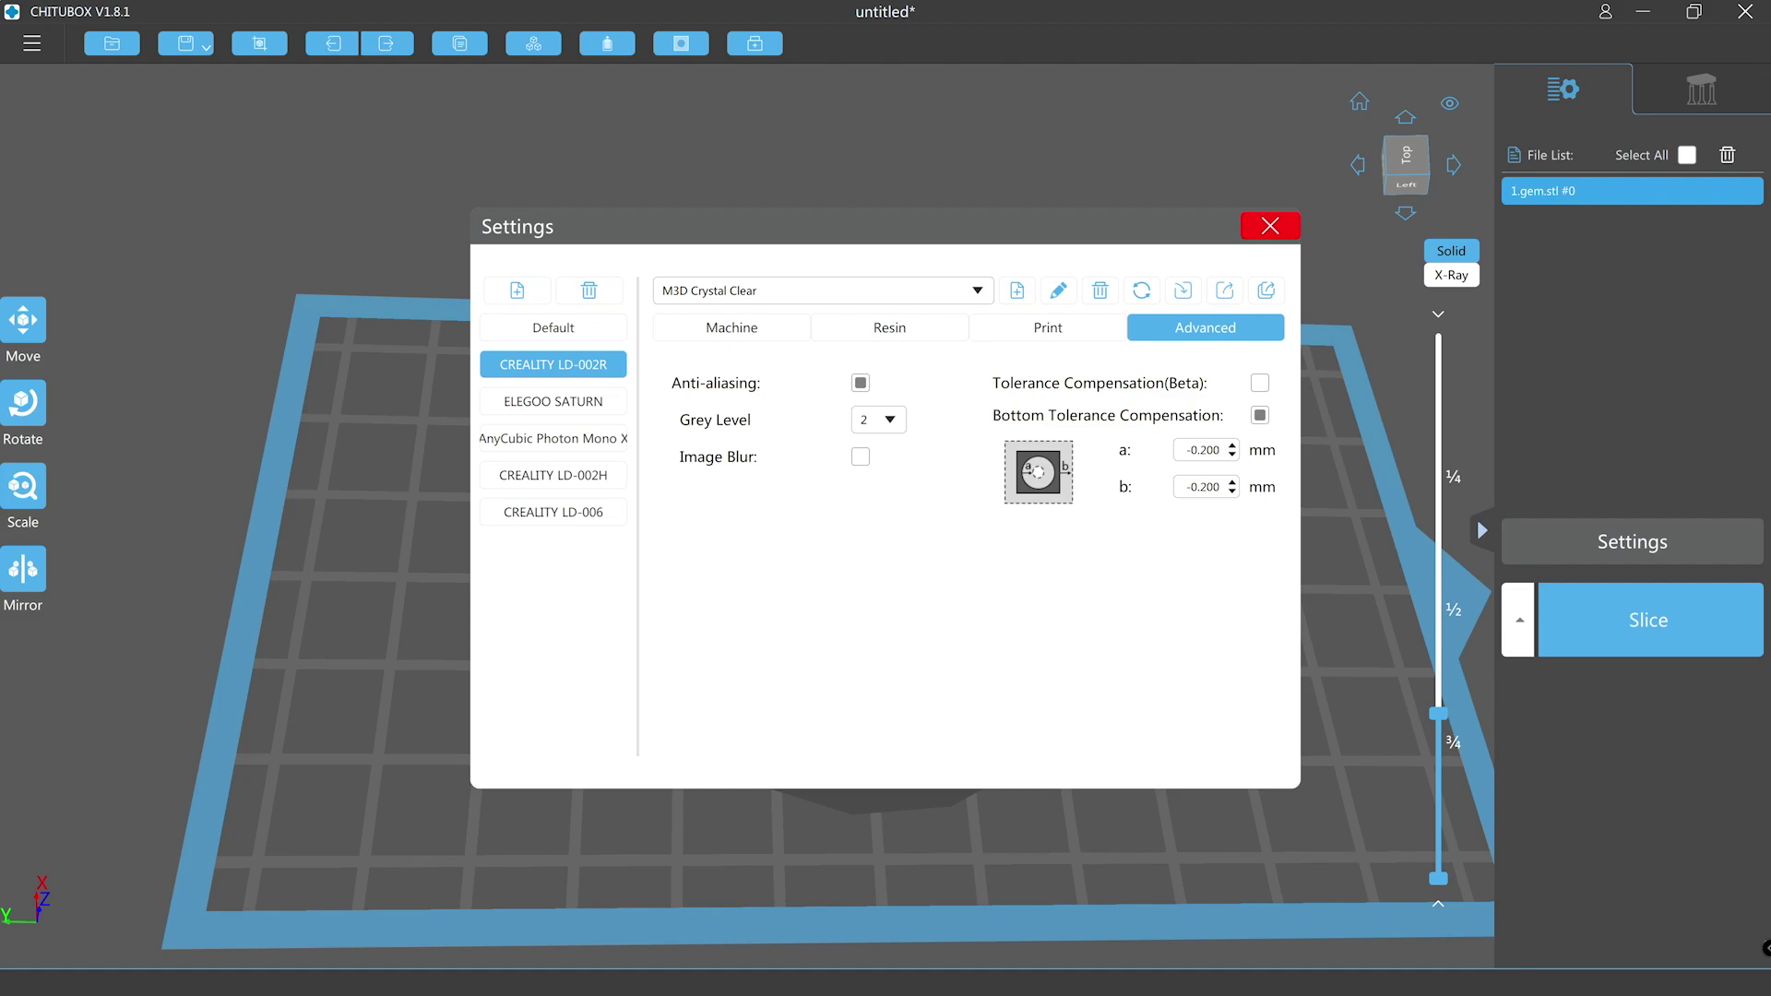
{"action": "left_click", "coordinate": [1048, 328]}
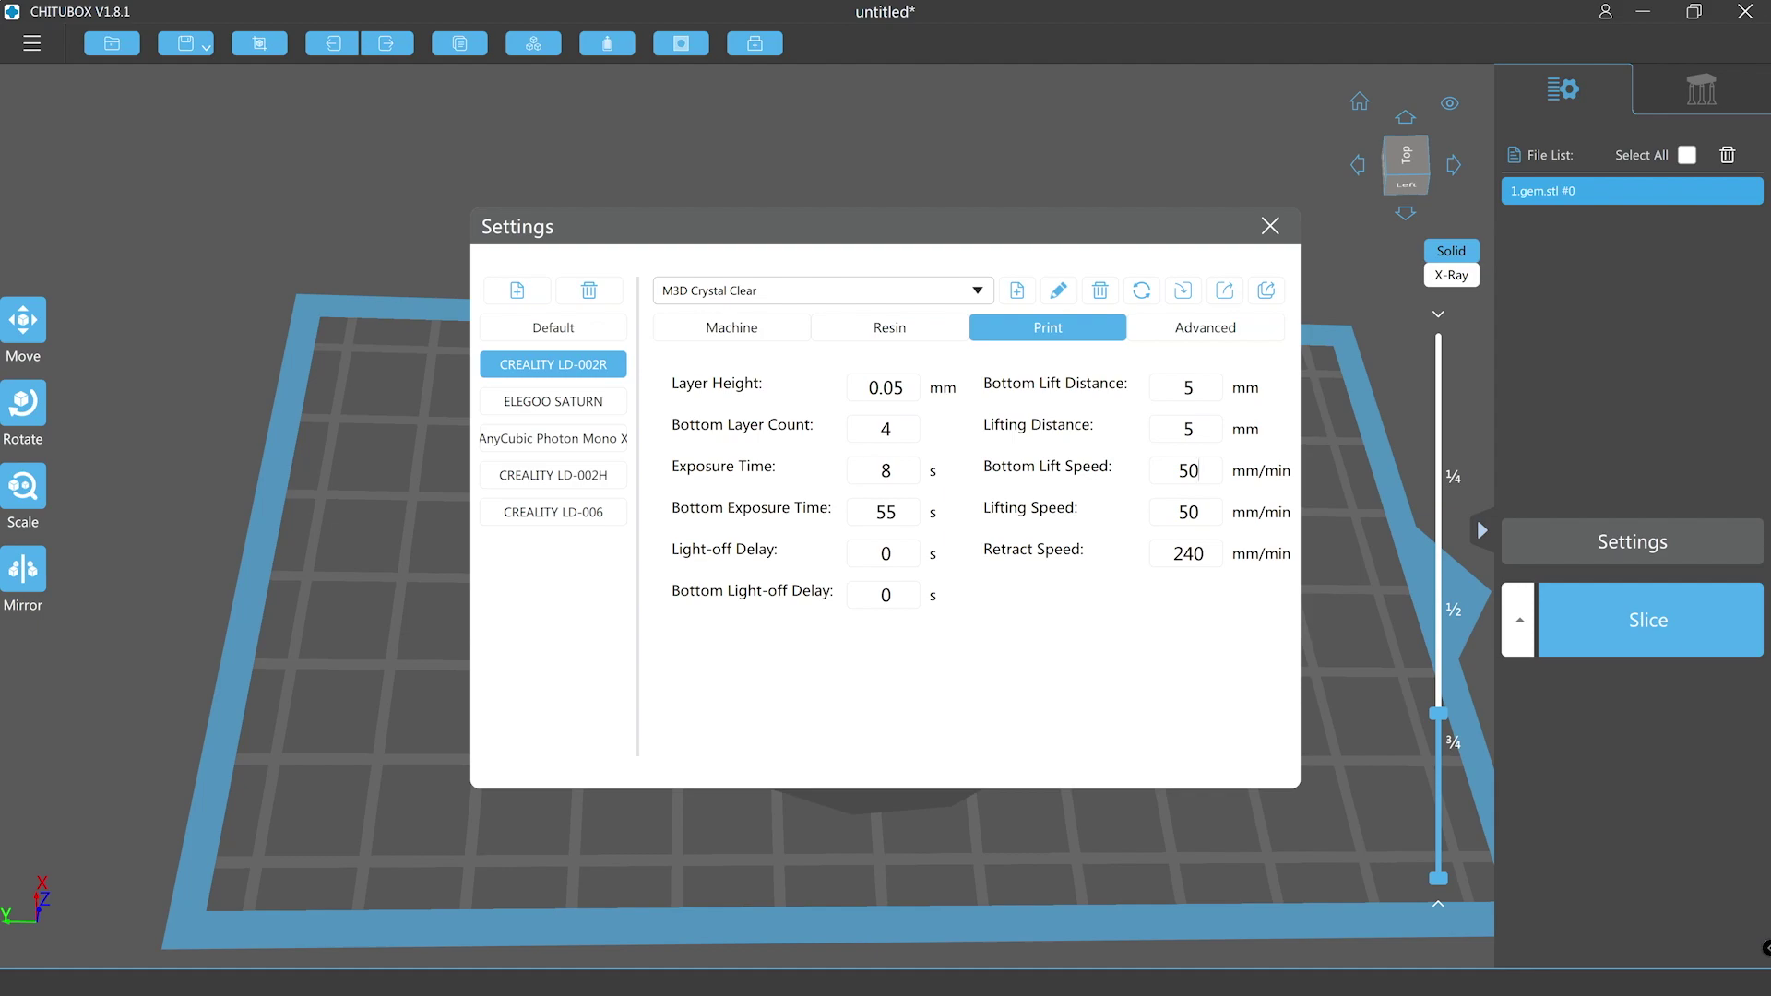
{"action": "left_click", "coordinate": [1269, 226]}
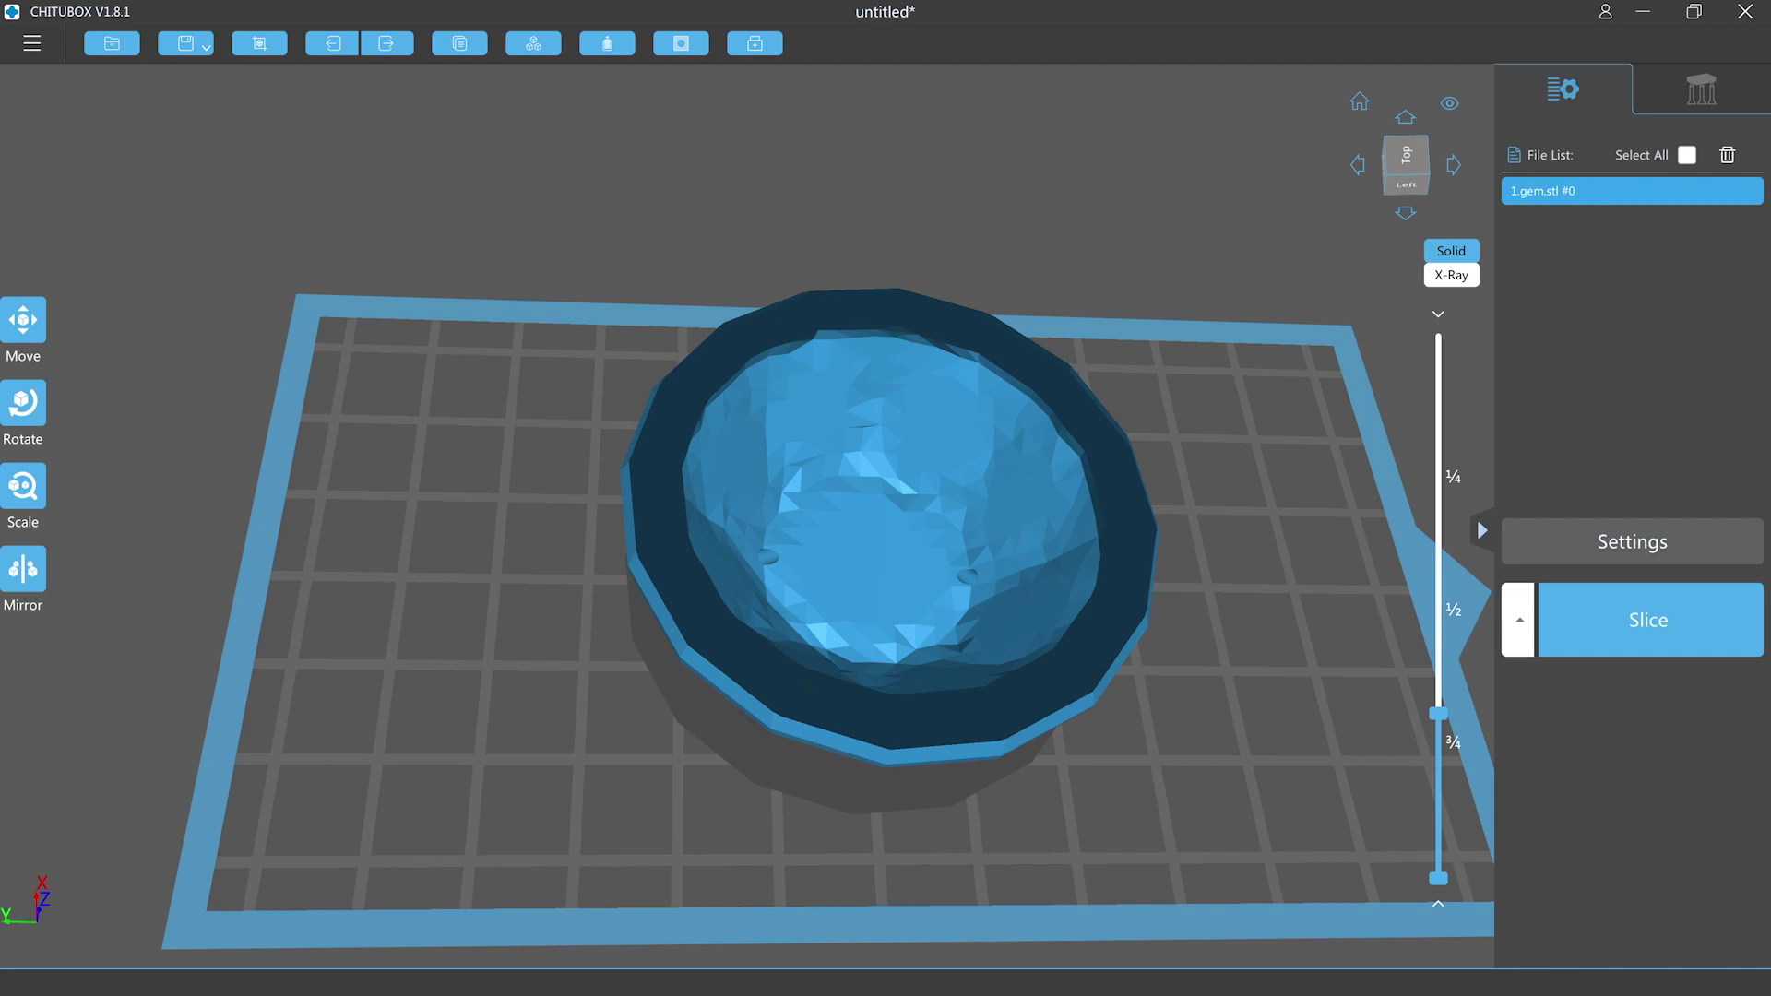
{"action": "right_click_drag", "start_coordinate": [885, 516], "coordinate": [917, 485]}
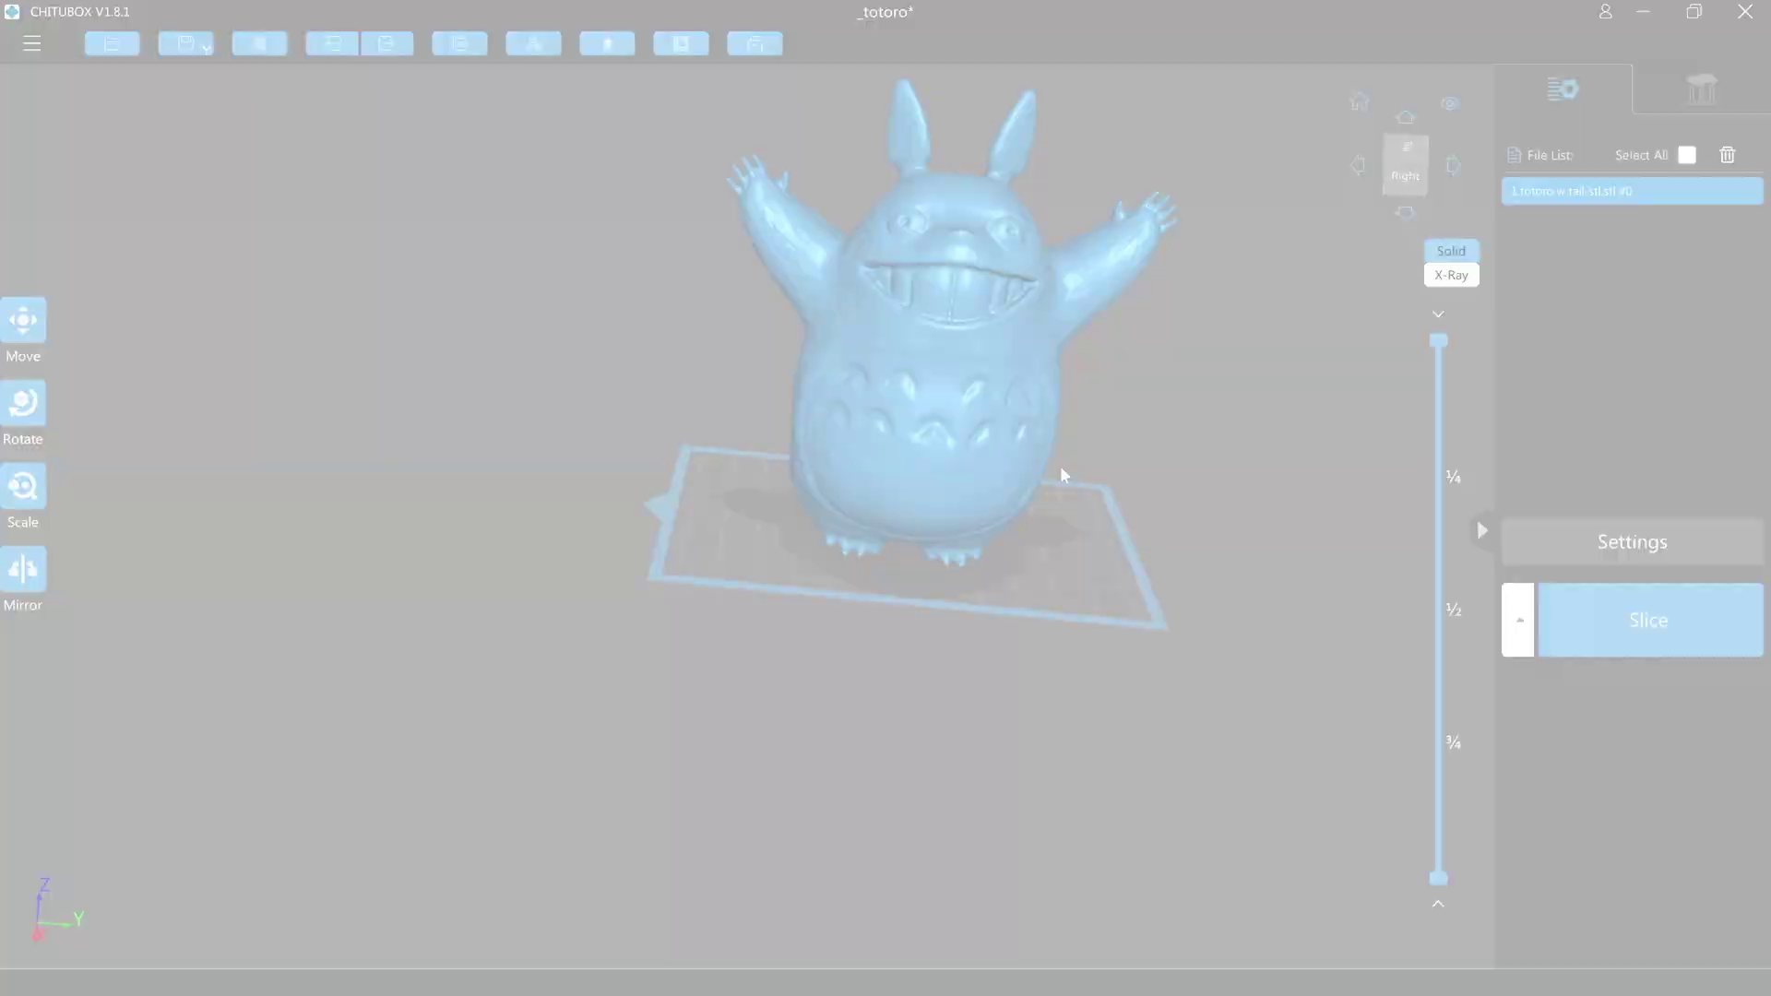
Step: Examine the Totoro figure's underside and its interior using clipped views from above and below
{"action": "right_click_drag", "start_coordinate": [1061, 475], "coordinate": [941, 567]}
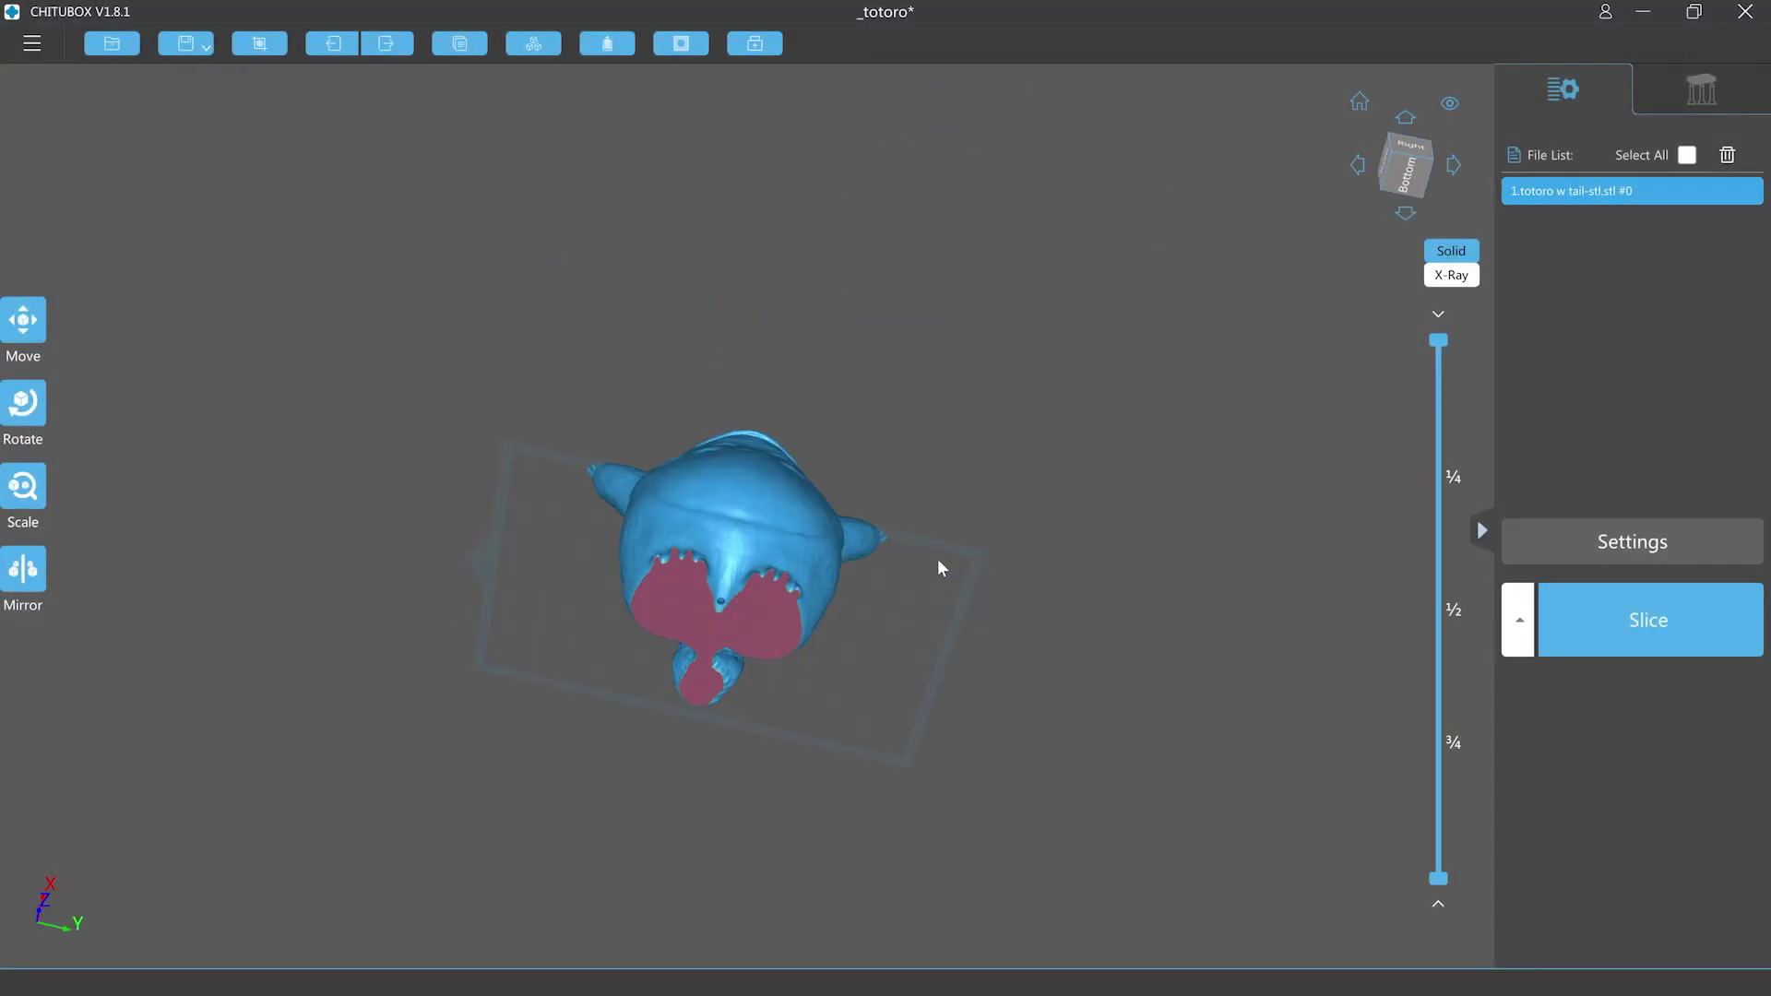
{"action": "left_click_drag", "start_coordinate": [1438, 341], "coordinate": [1350, 335]}
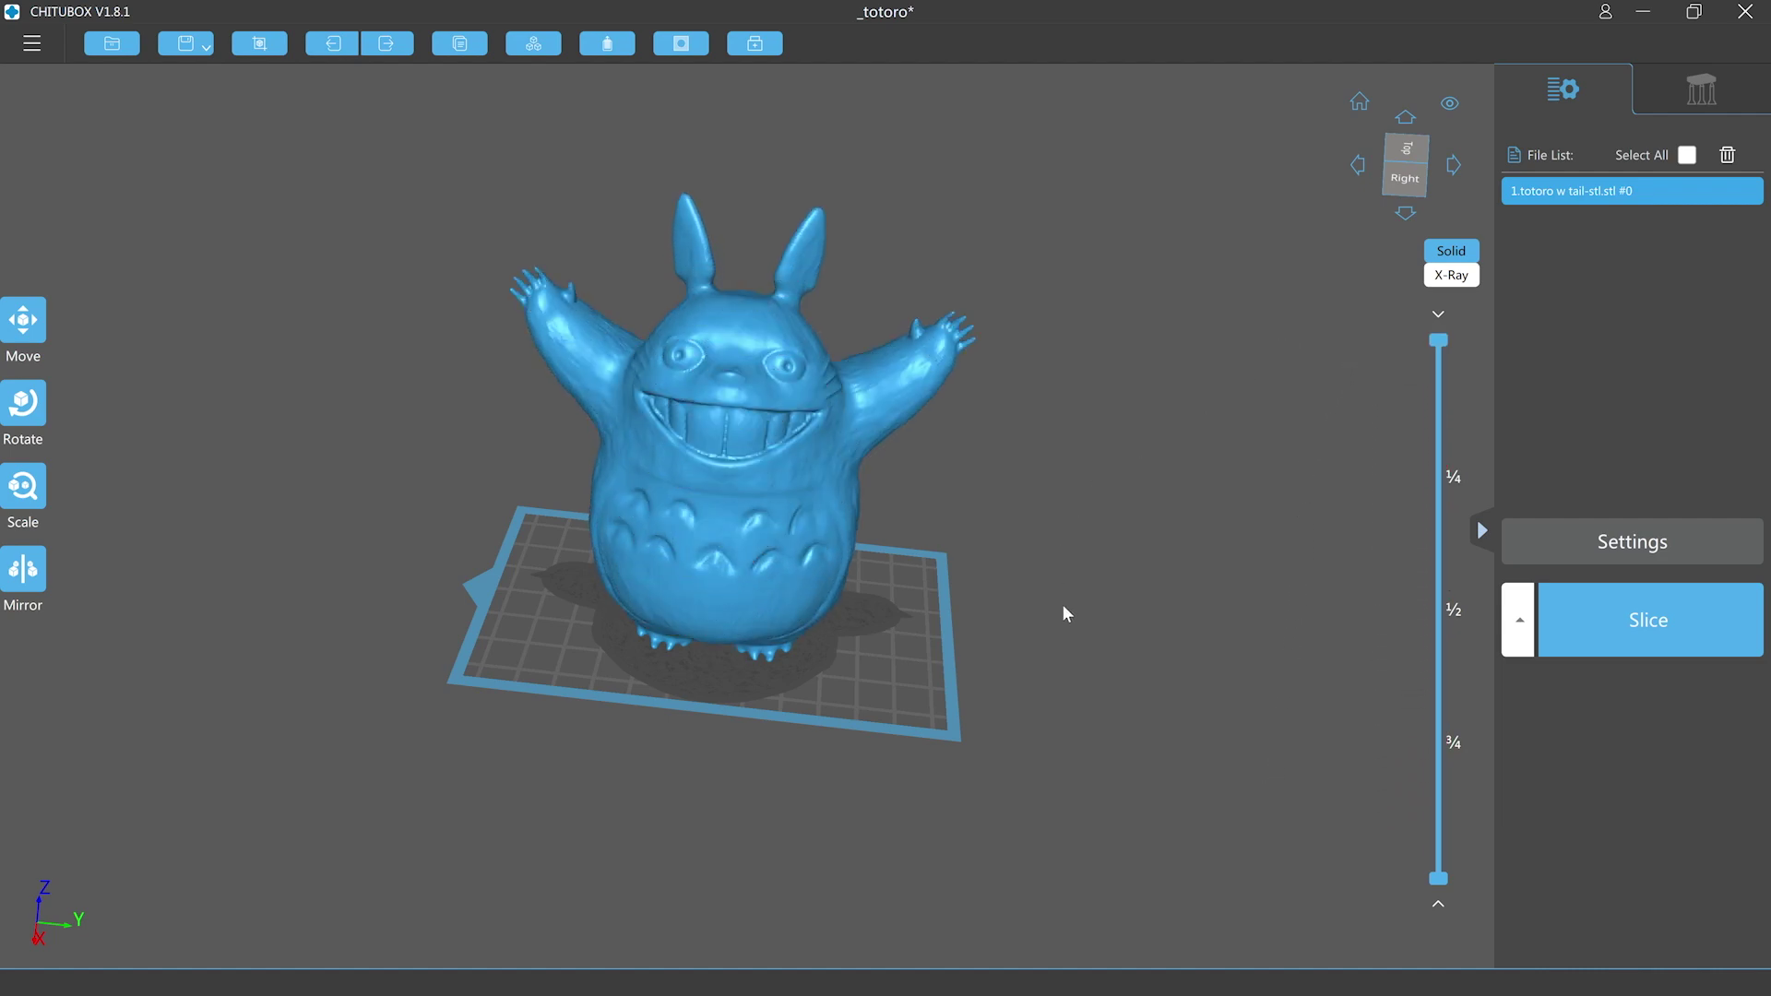
{"action": "left_click_drag", "start_coordinate": [1063, 605], "coordinate": [1072, 537]}
{"action": "left_click_drag", "start_coordinate": [1436, 877], "coordinate": [1474, 521]}
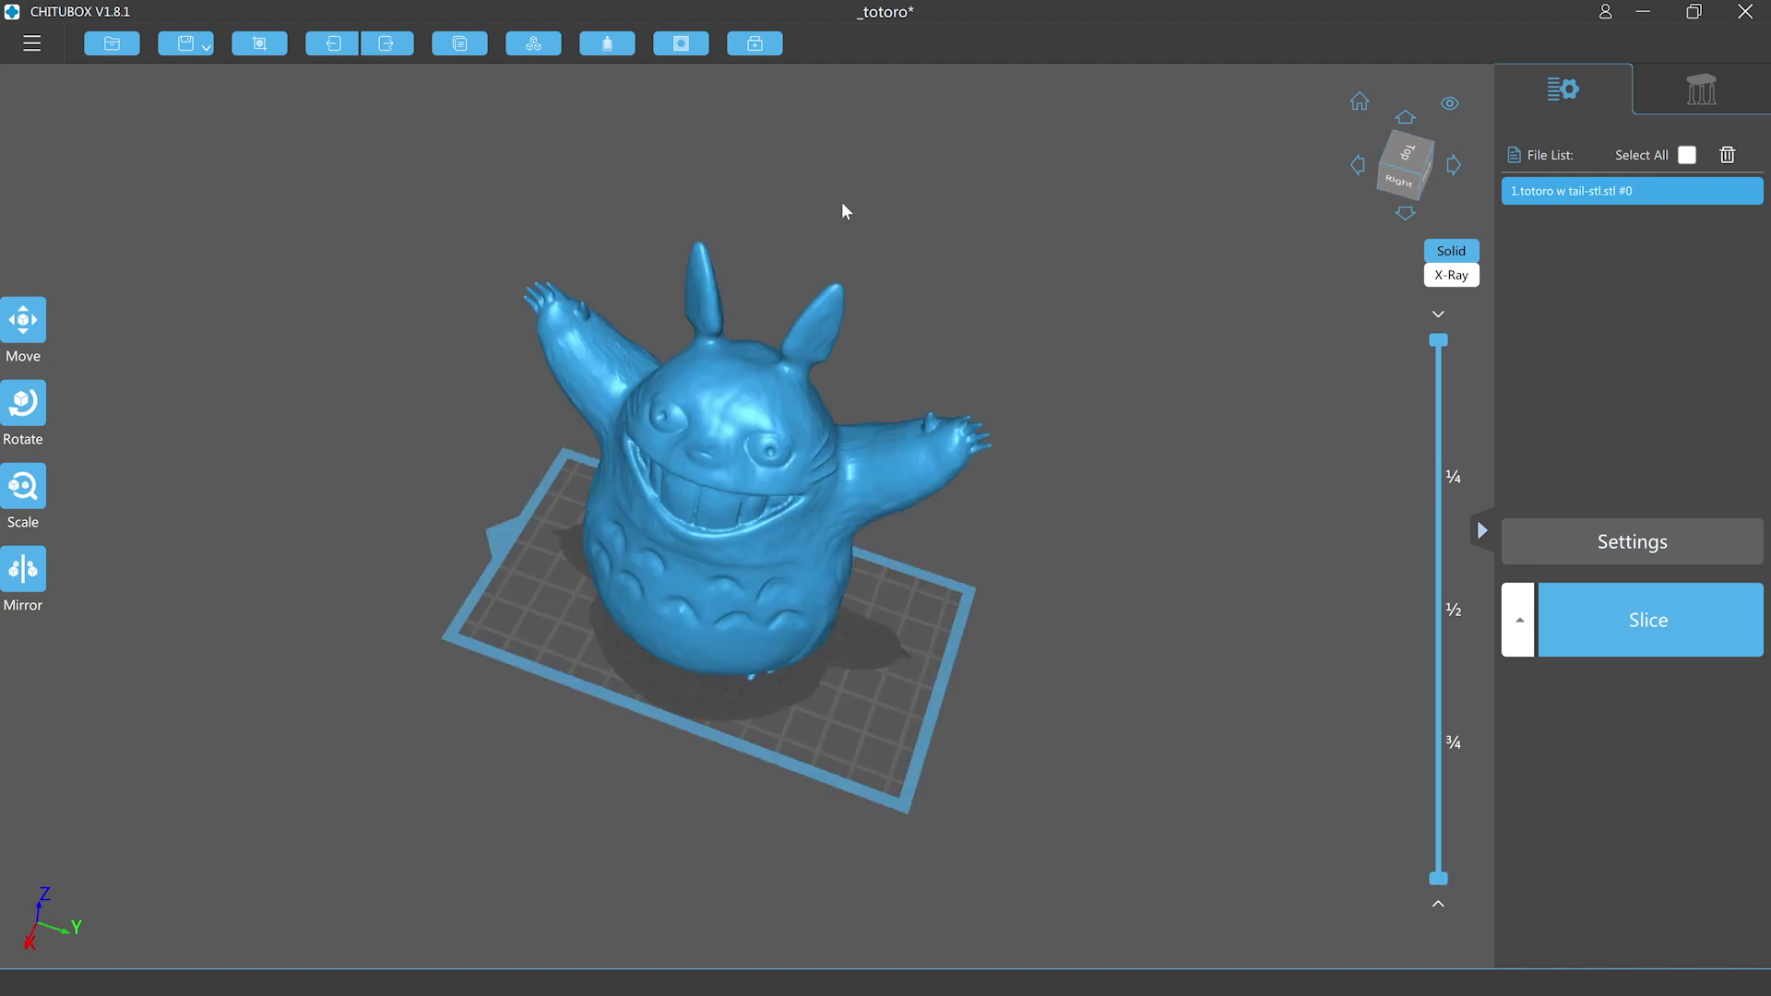
Step: Select the Medium support preset for the Totoro figure and check its raft settings
{"action": "left_click", "coordinate": [1711, 82]}
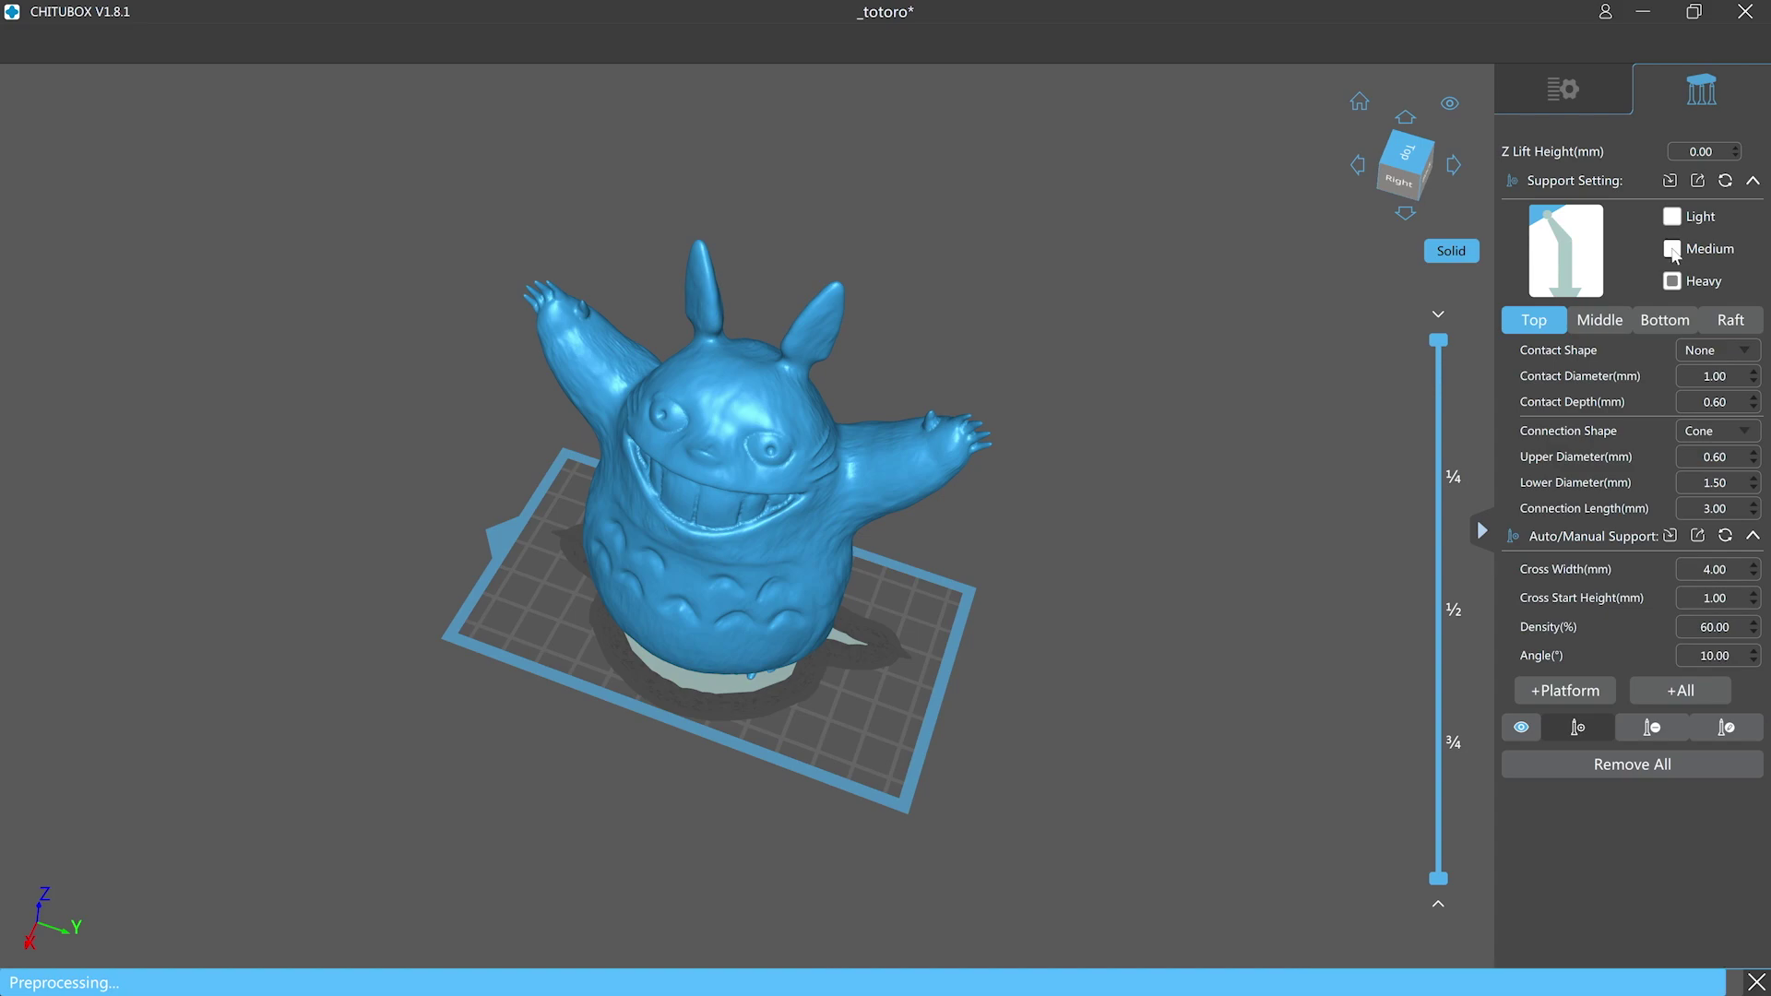
{"action": "left_click", "coordinate": [1732, 320]}
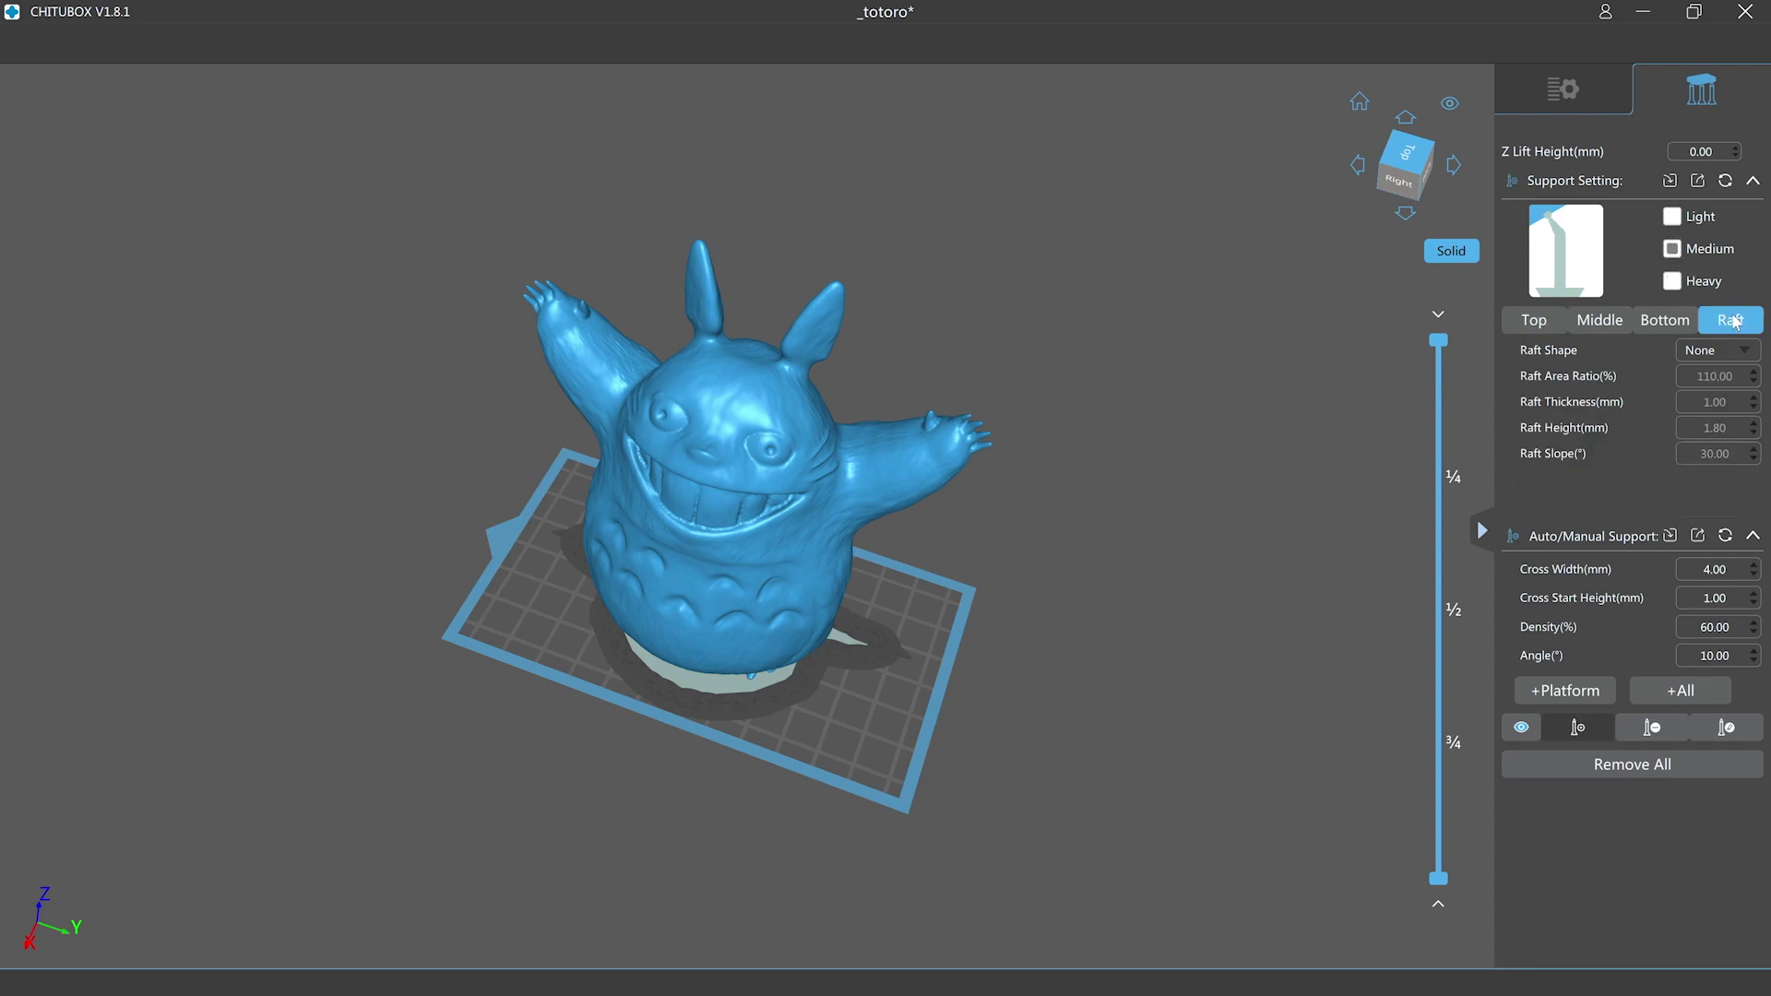
{"action": "left_click_drag", "start_coordinate": [1219, 545], "coordinate": [1254, 517]}
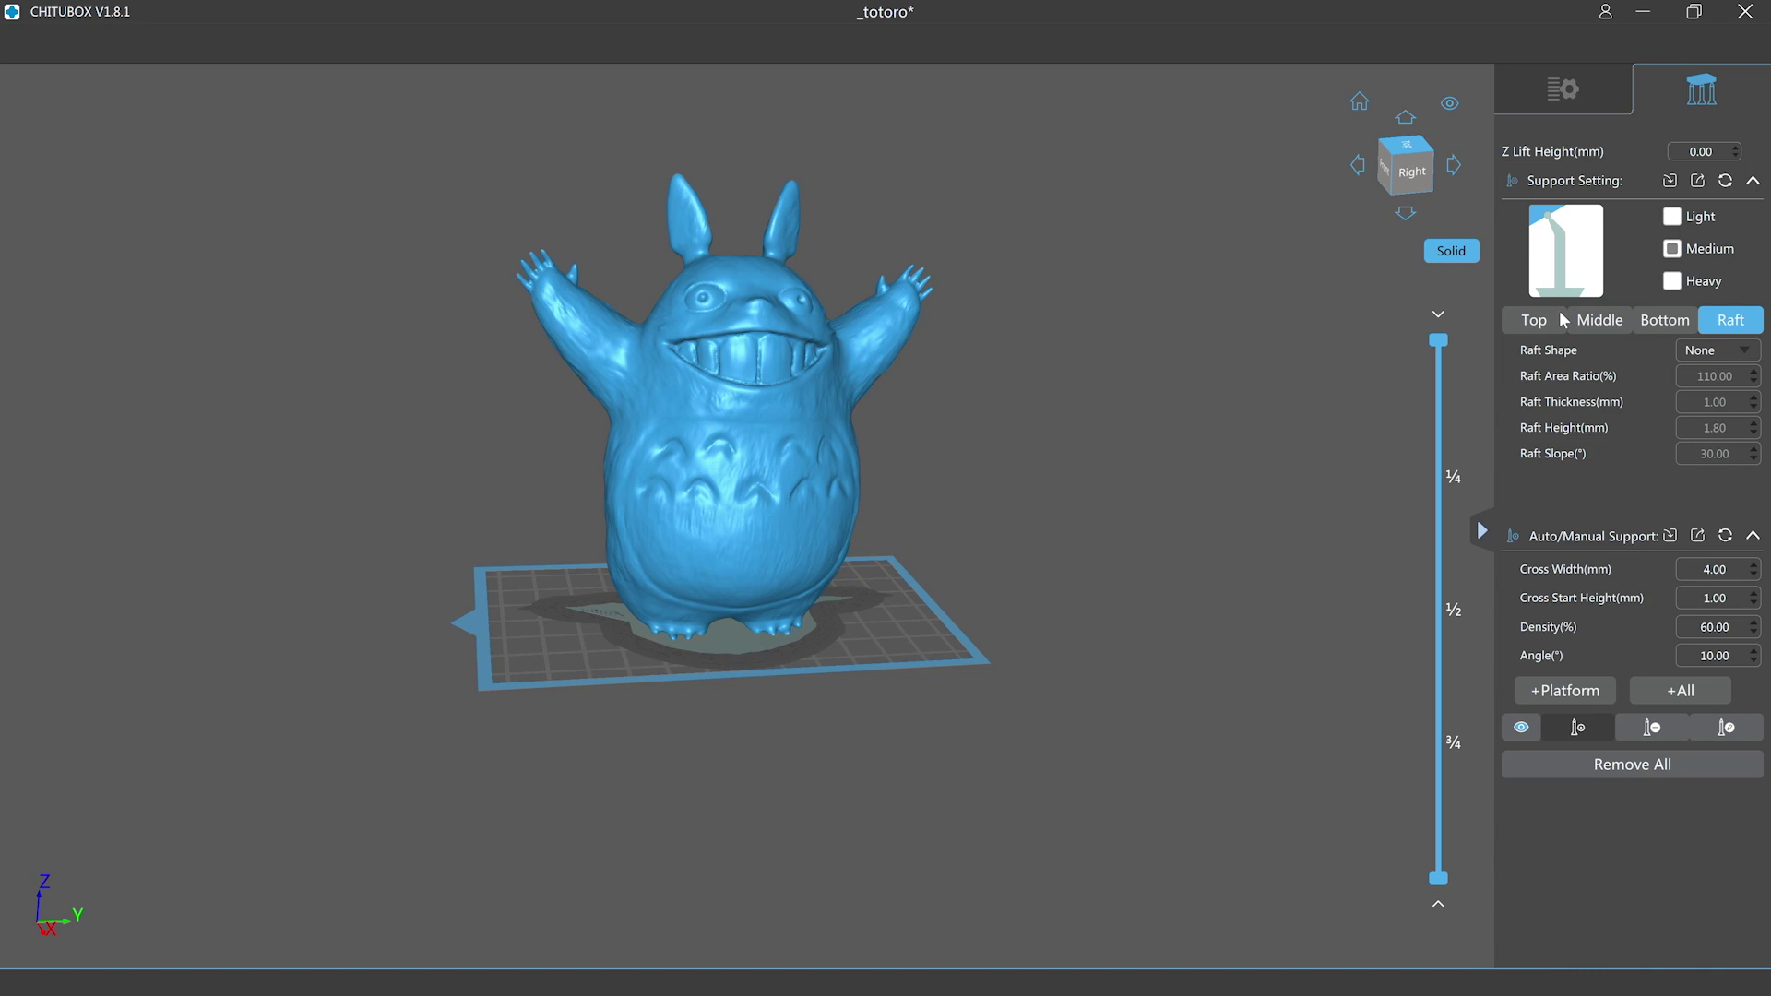
Step: Generate supports across the whole figure at a 10° angle and inspect the clipped interior from below
{"action": "left_click", "coordinate": [1668, 694]}
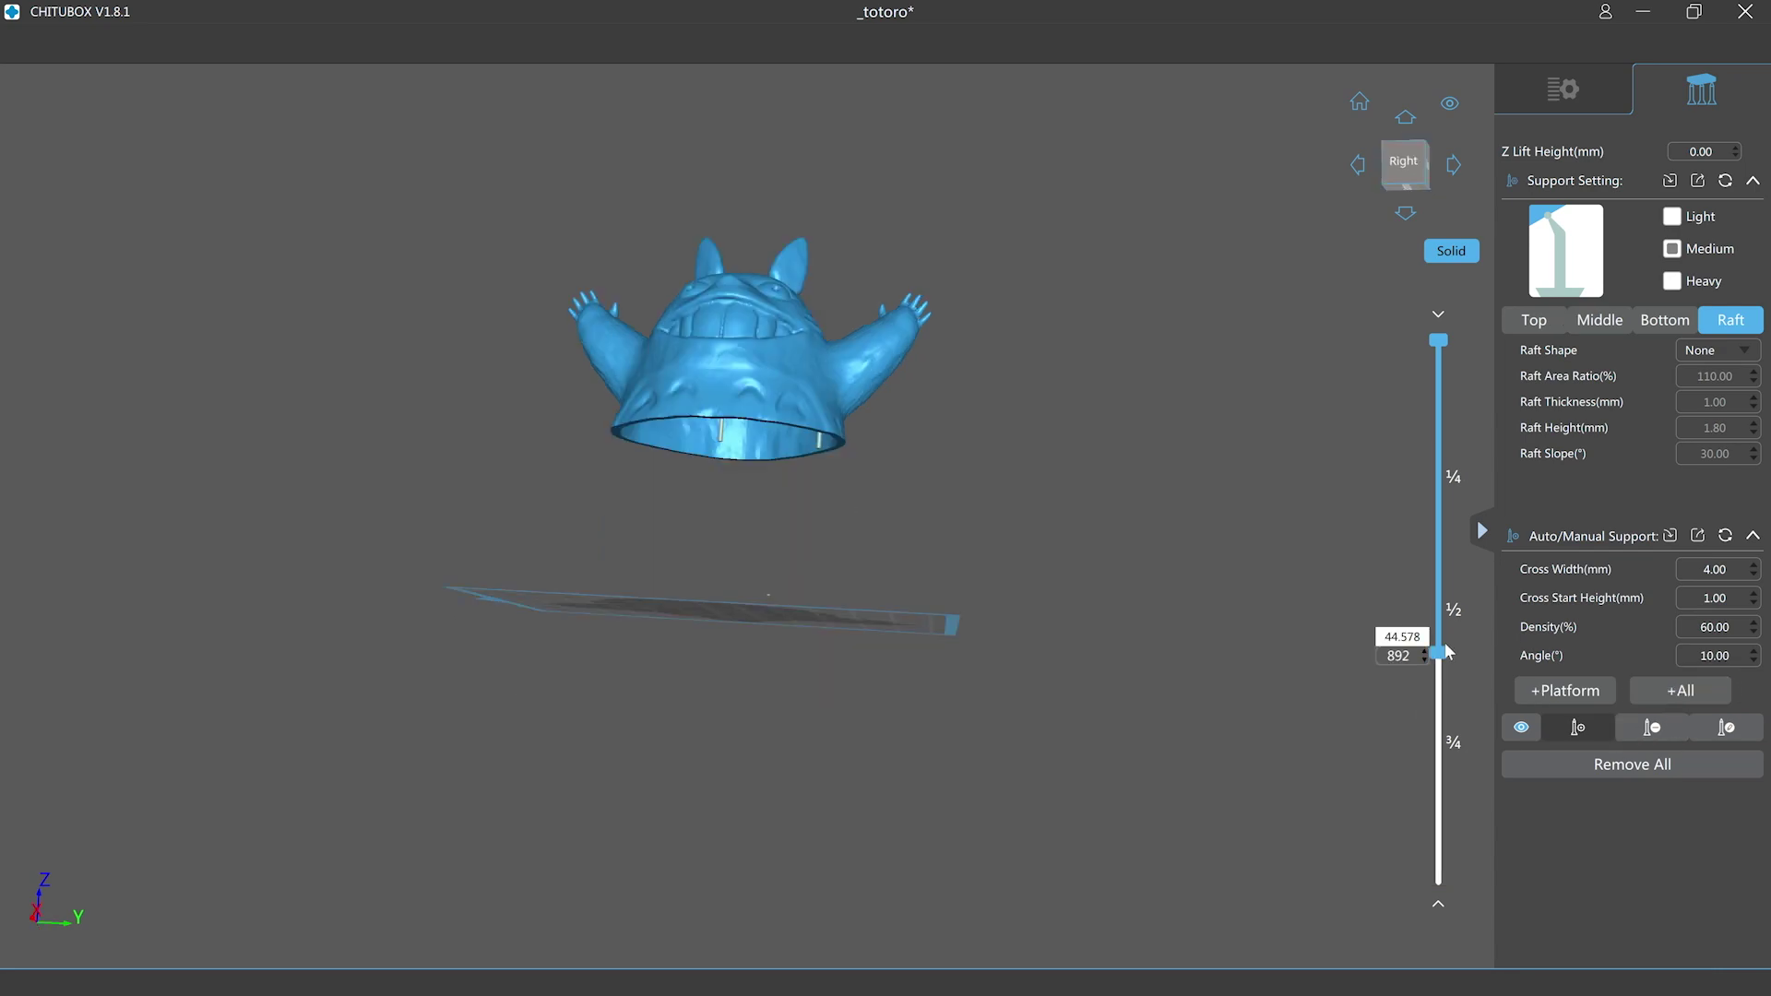
{"action": "right_click_drag", "start_coordinate": [1061, 581], "coordinate": [1072, 520]}
{"action": "left_click_drag", "start_coordinate": [1440, 653], "coordinate": [1439, 549]}
{"action": "mouse_move", "coordinate": [1255, 515]}
{"action": "left_mouse_down"}
{"action": "mouse_move", "coordinate": [1278, 523]}
{"action": "mouse_move", "coordinate": [1244, 522]}
{"action": "left_mouse_up"}
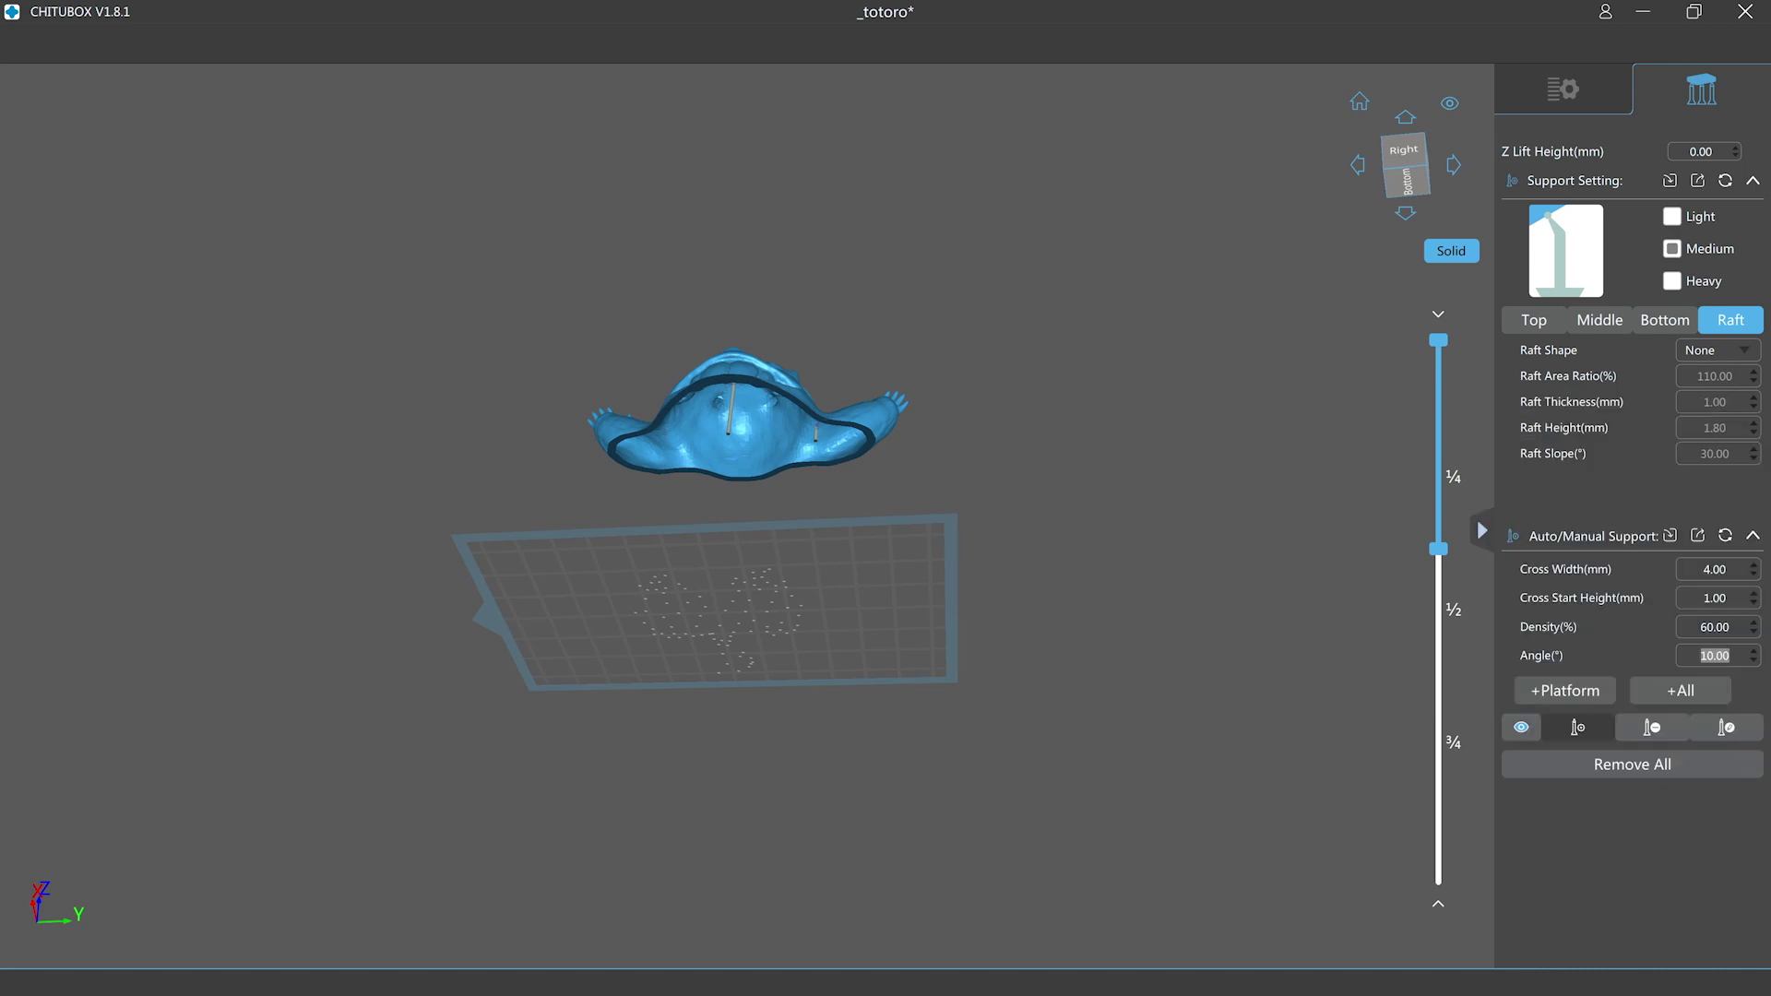
Step: Set the support angle to 70°, replace all existing supports, and inspect the full unclipped figure
{"action": "type", "text": "0"}
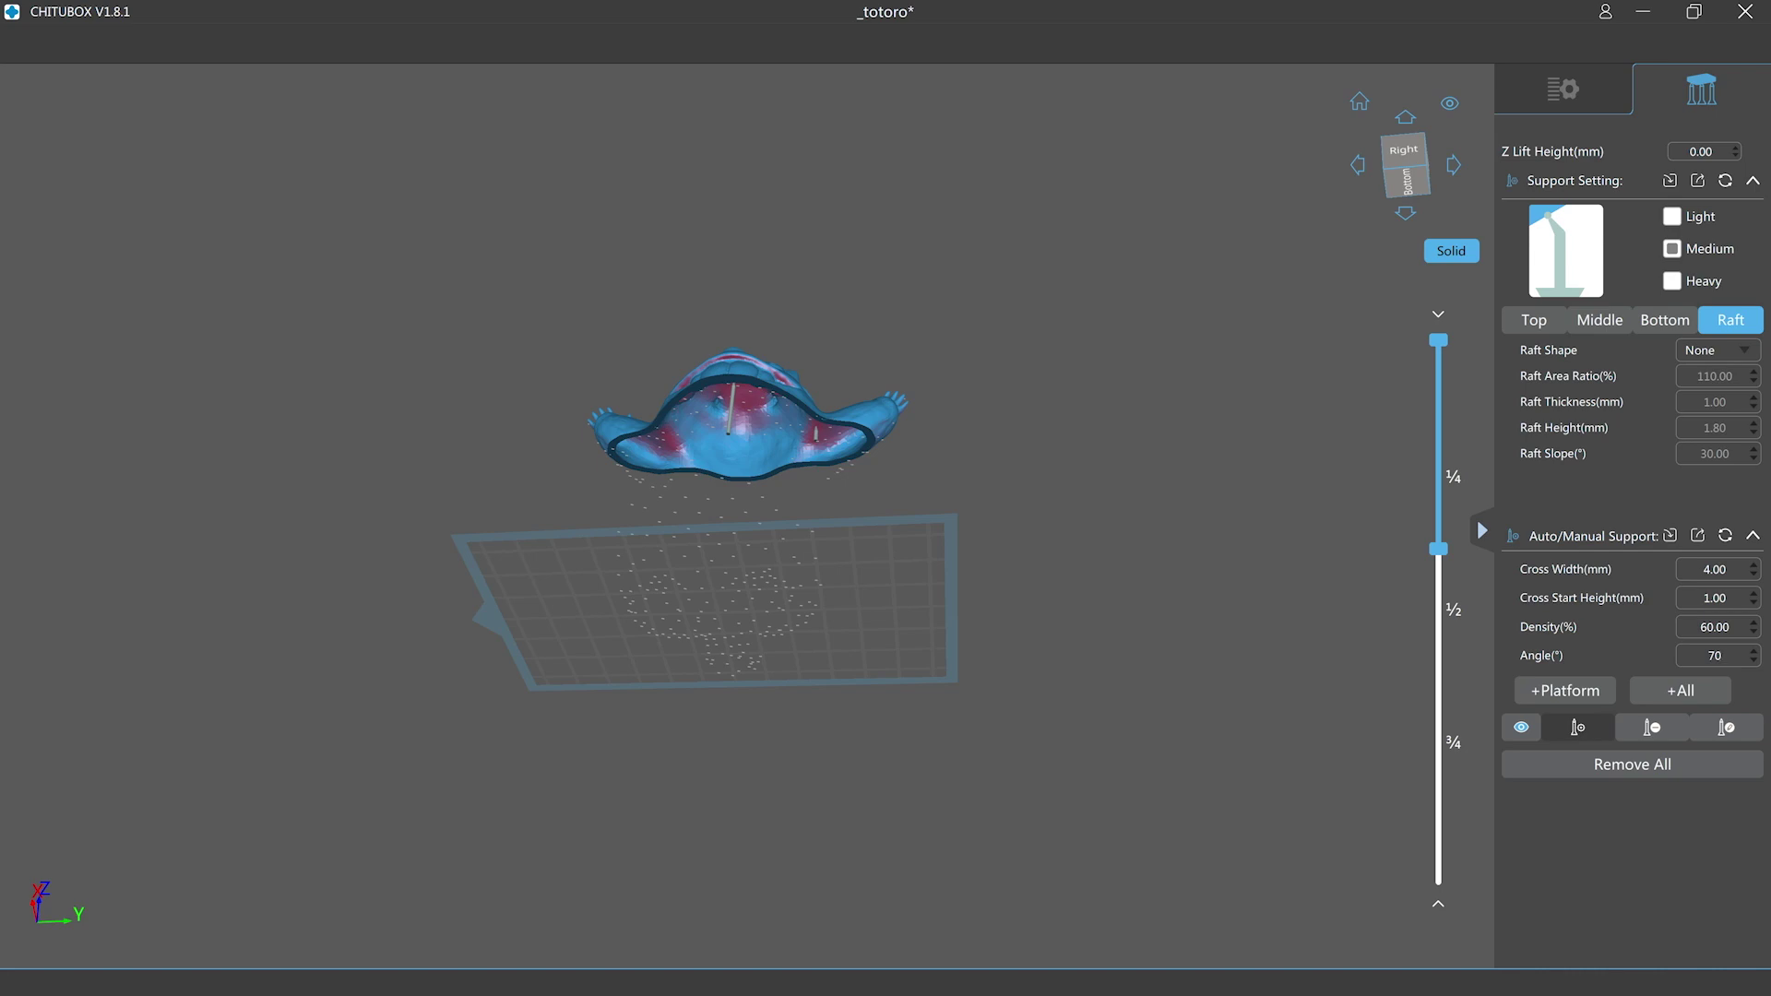
{"action": "left_click", "coordinate": [1701, 692]}
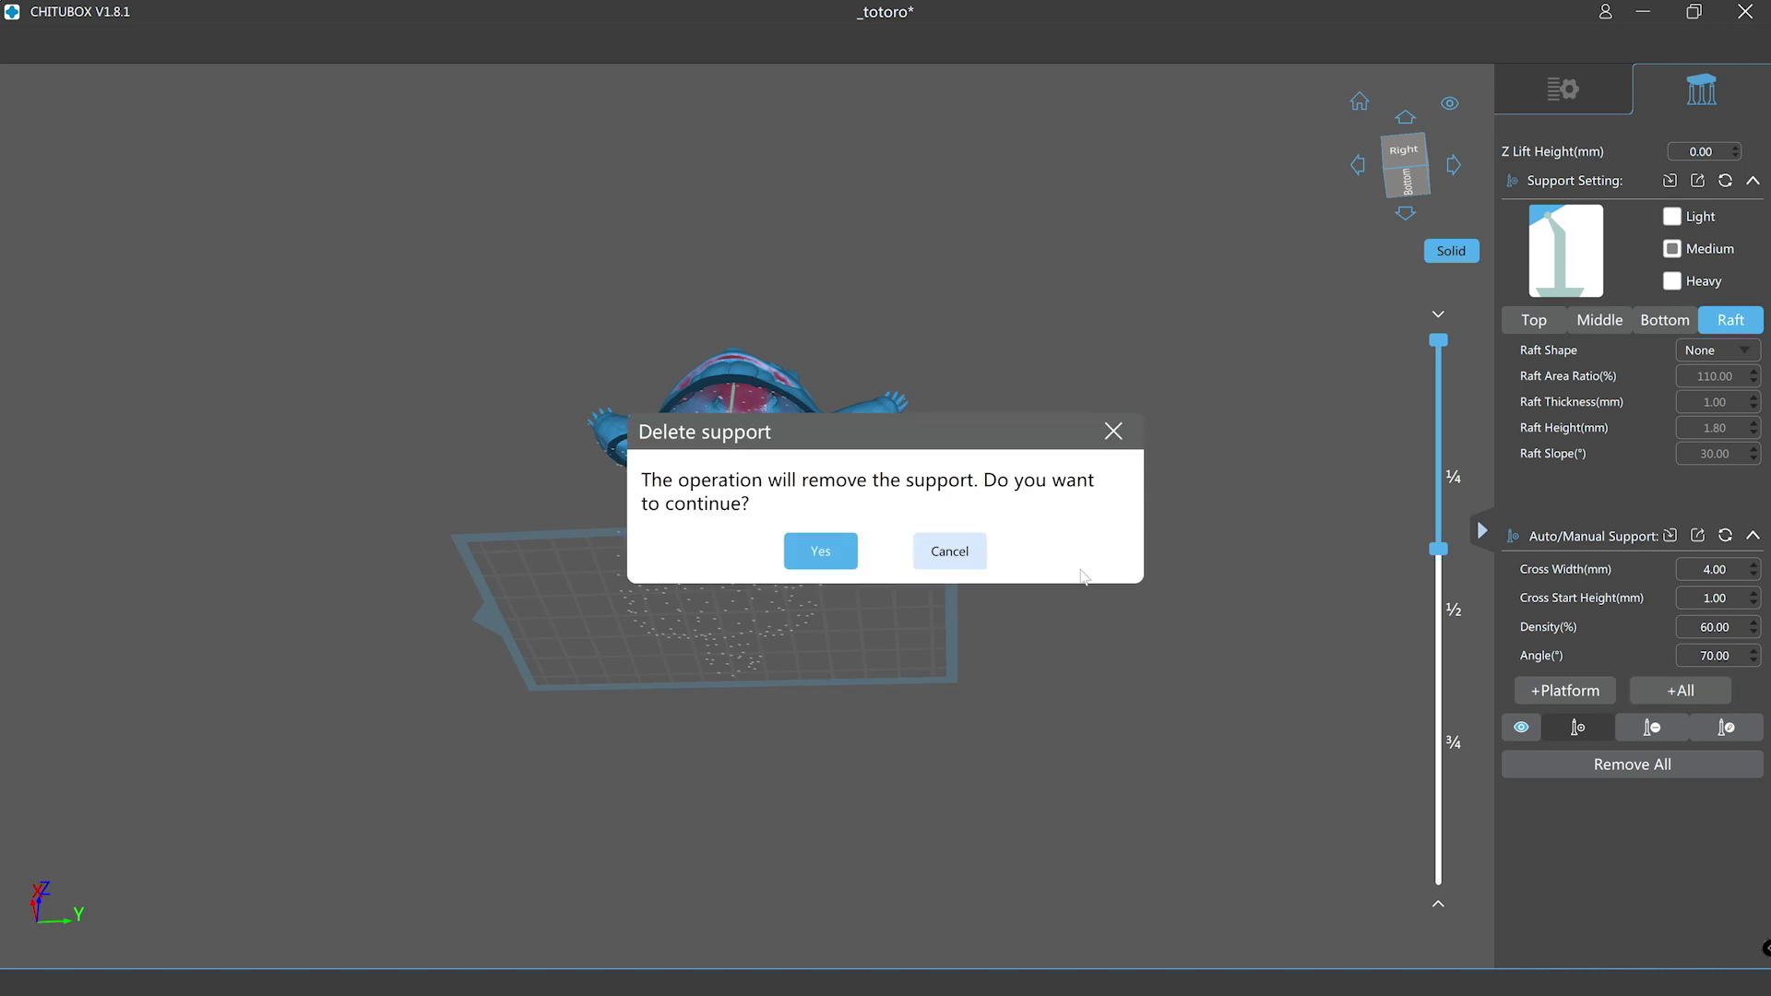
{"action": "left_click", "coordinate": [819, 550]}
{"action": "left_click_drag", "start_coordinate": [1438, 550], "coordinate": [1381, 898]}
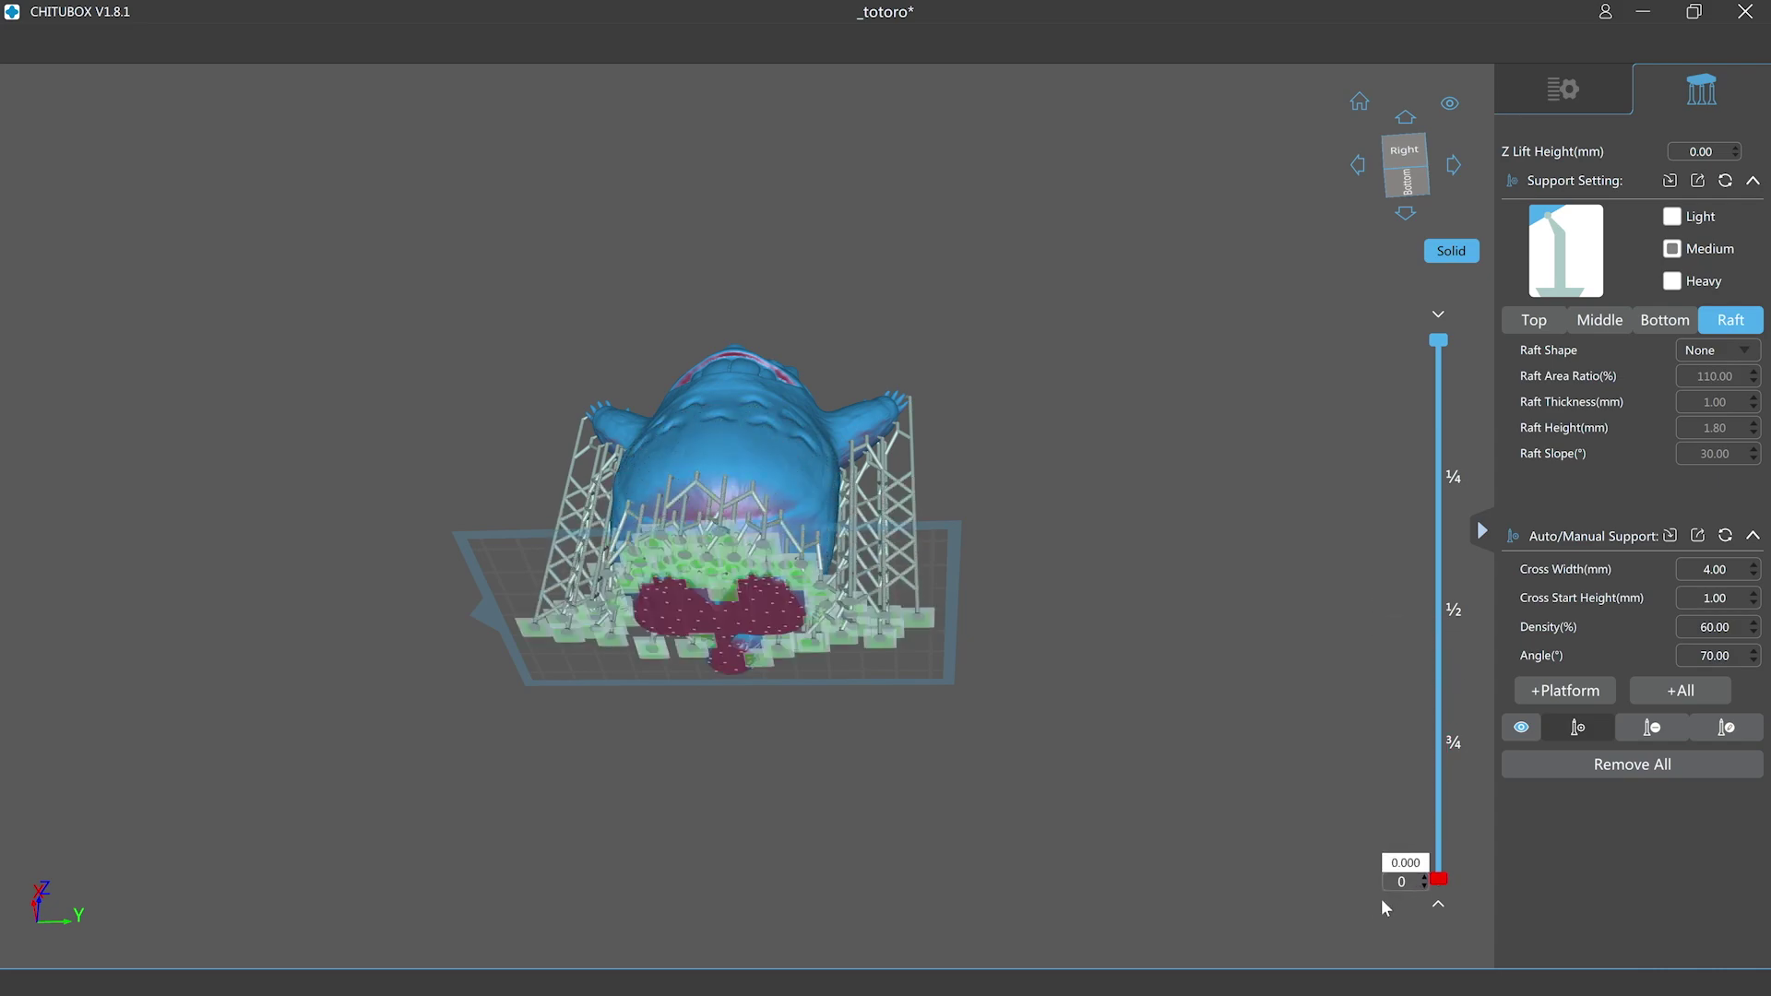
{"action": "right_click_drag", "start_coordinate": [1049, 488], "coordinate": [1031, 527]}
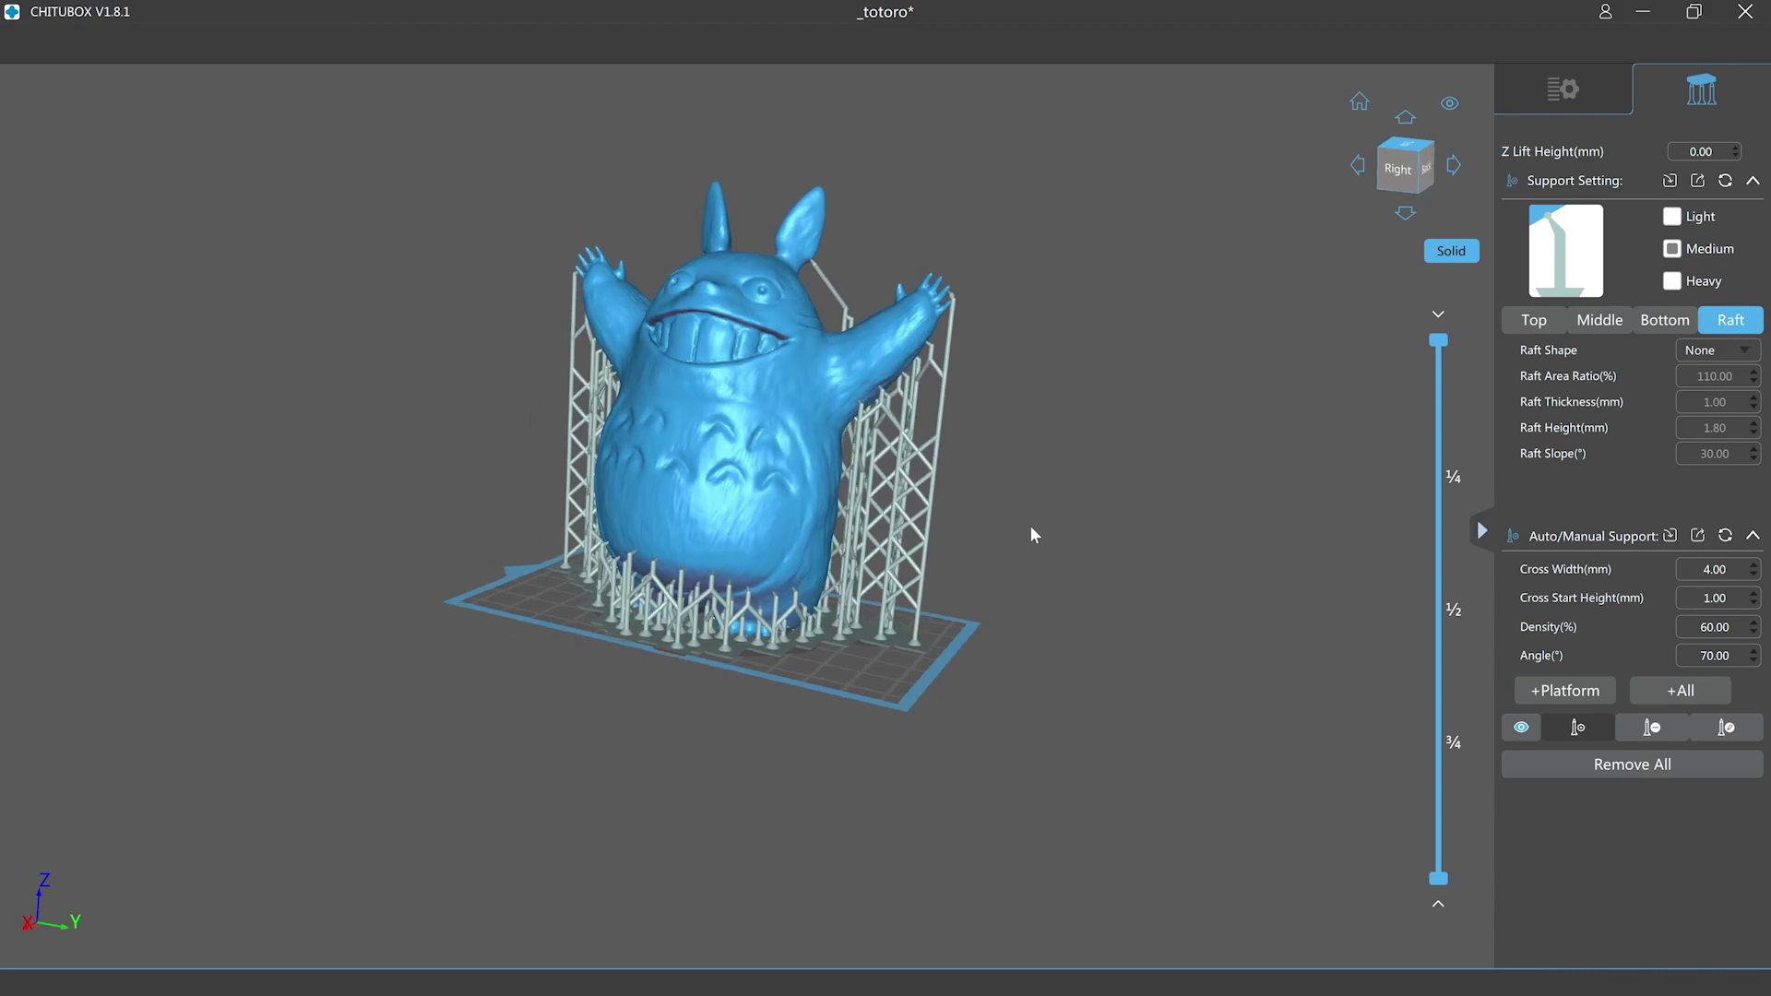
Step: Set the support angle to 50°, replace all supports on the figure, and inspect them from underneath
{"action": "type", "text": "50"}
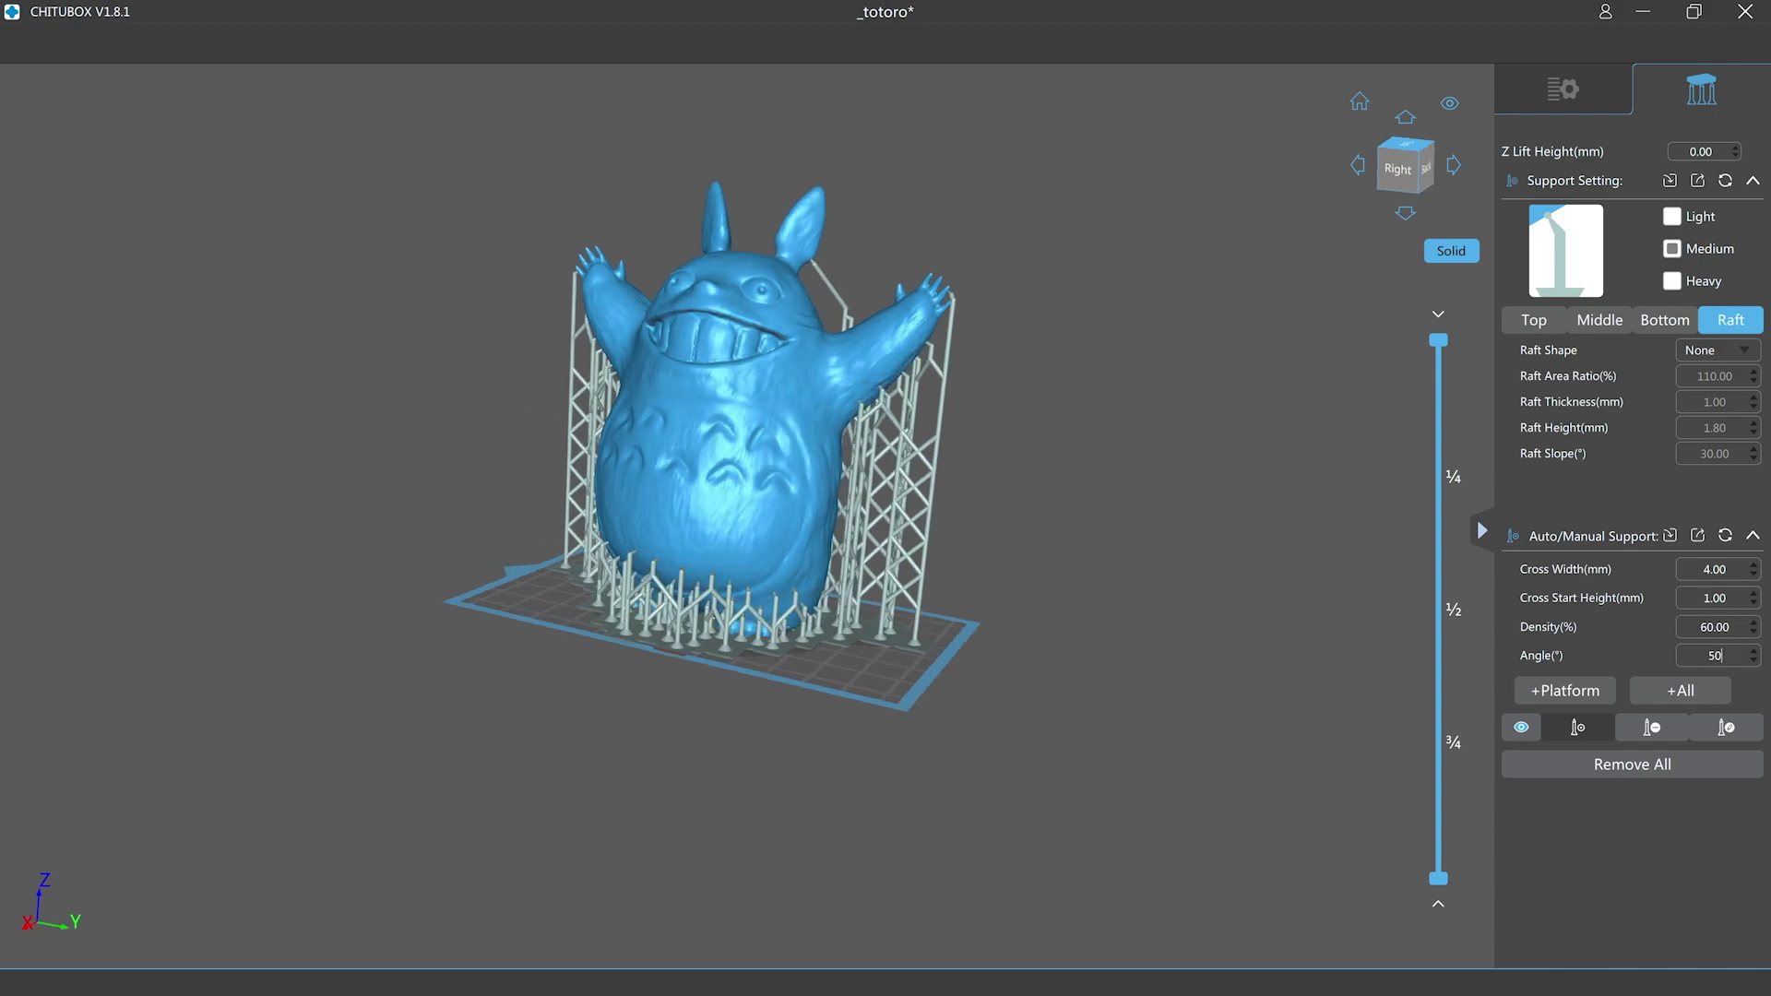
{"action": "left_click", "coordinate": [1697, 691]}
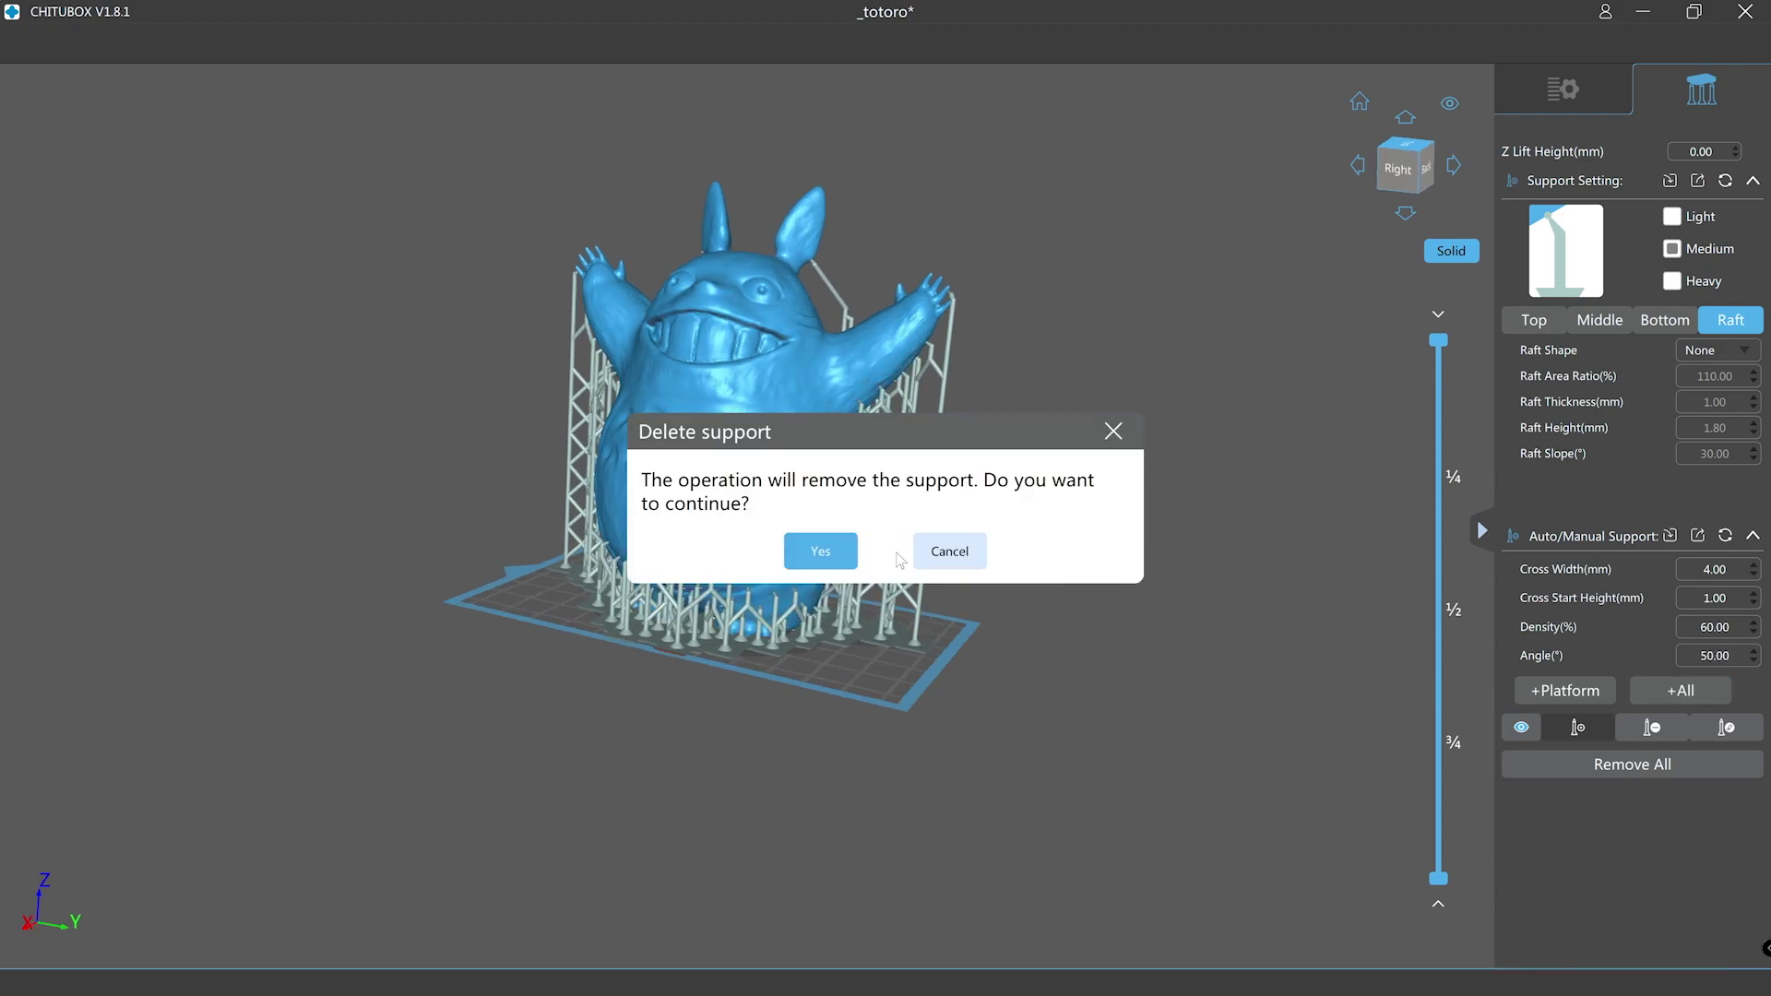
{"action": "left_click", "coordinate": [821, 552]}
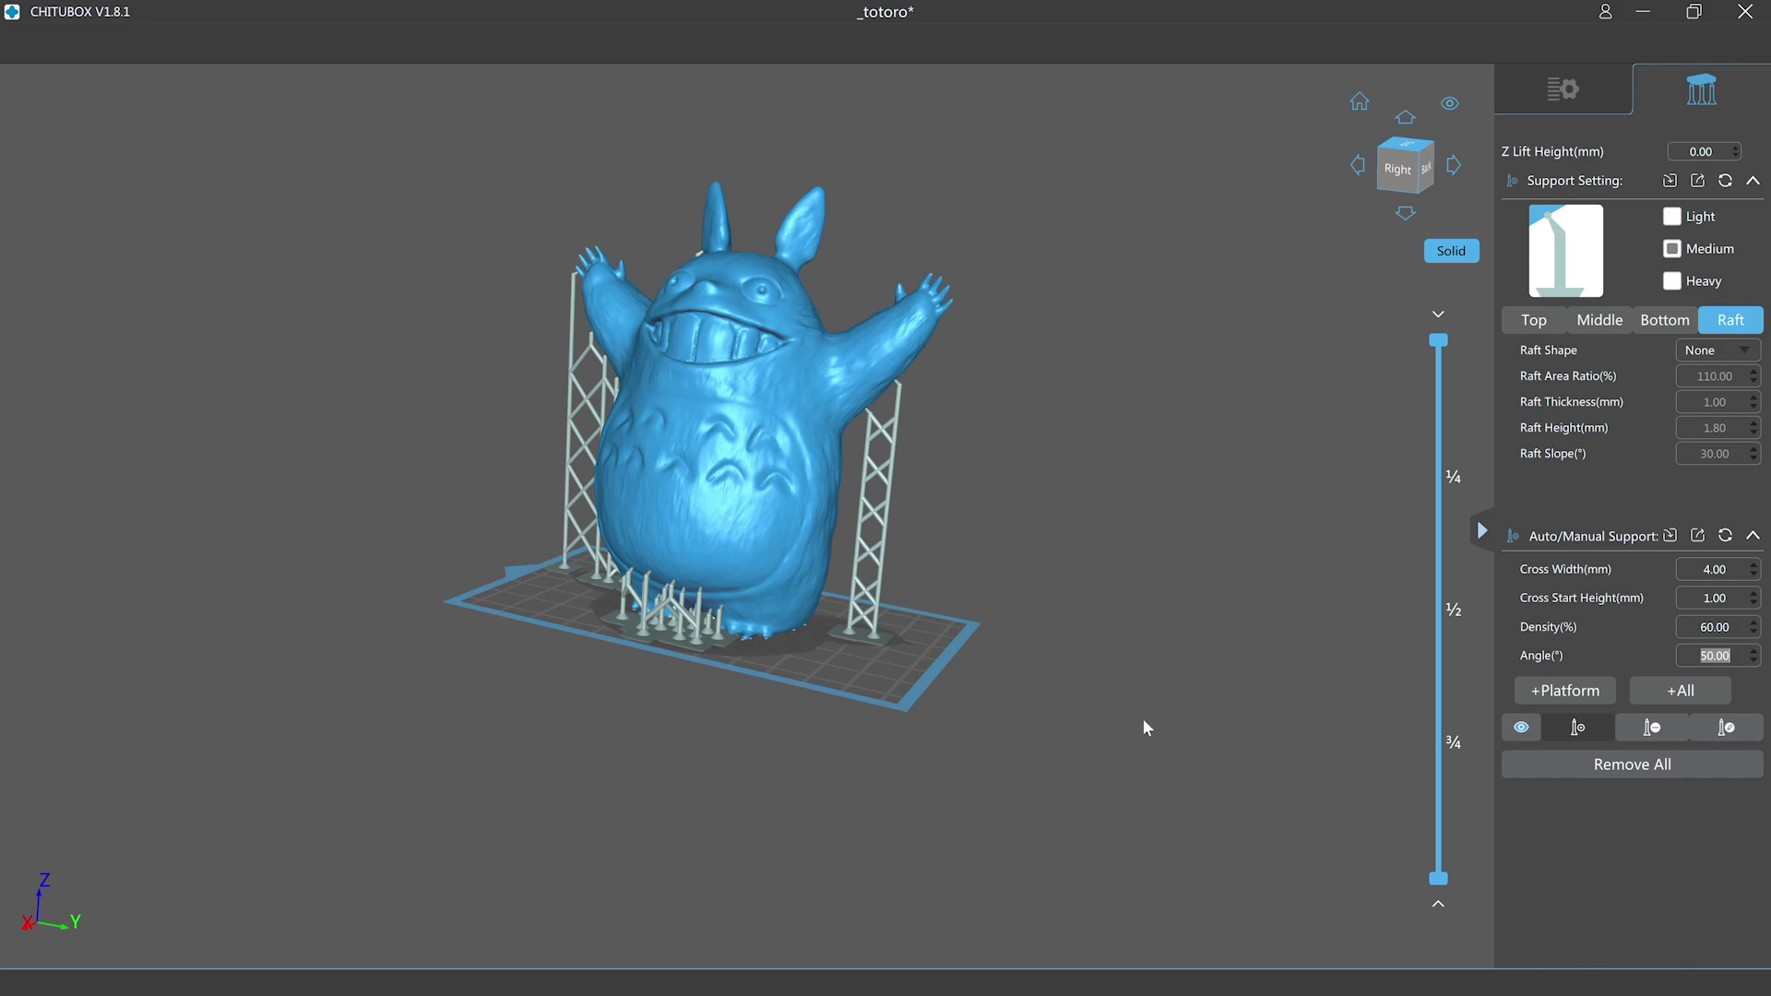
{"action": "left_click_drag", "start_coordinate": [1141, 717], "coordinate": [1170, 666]}
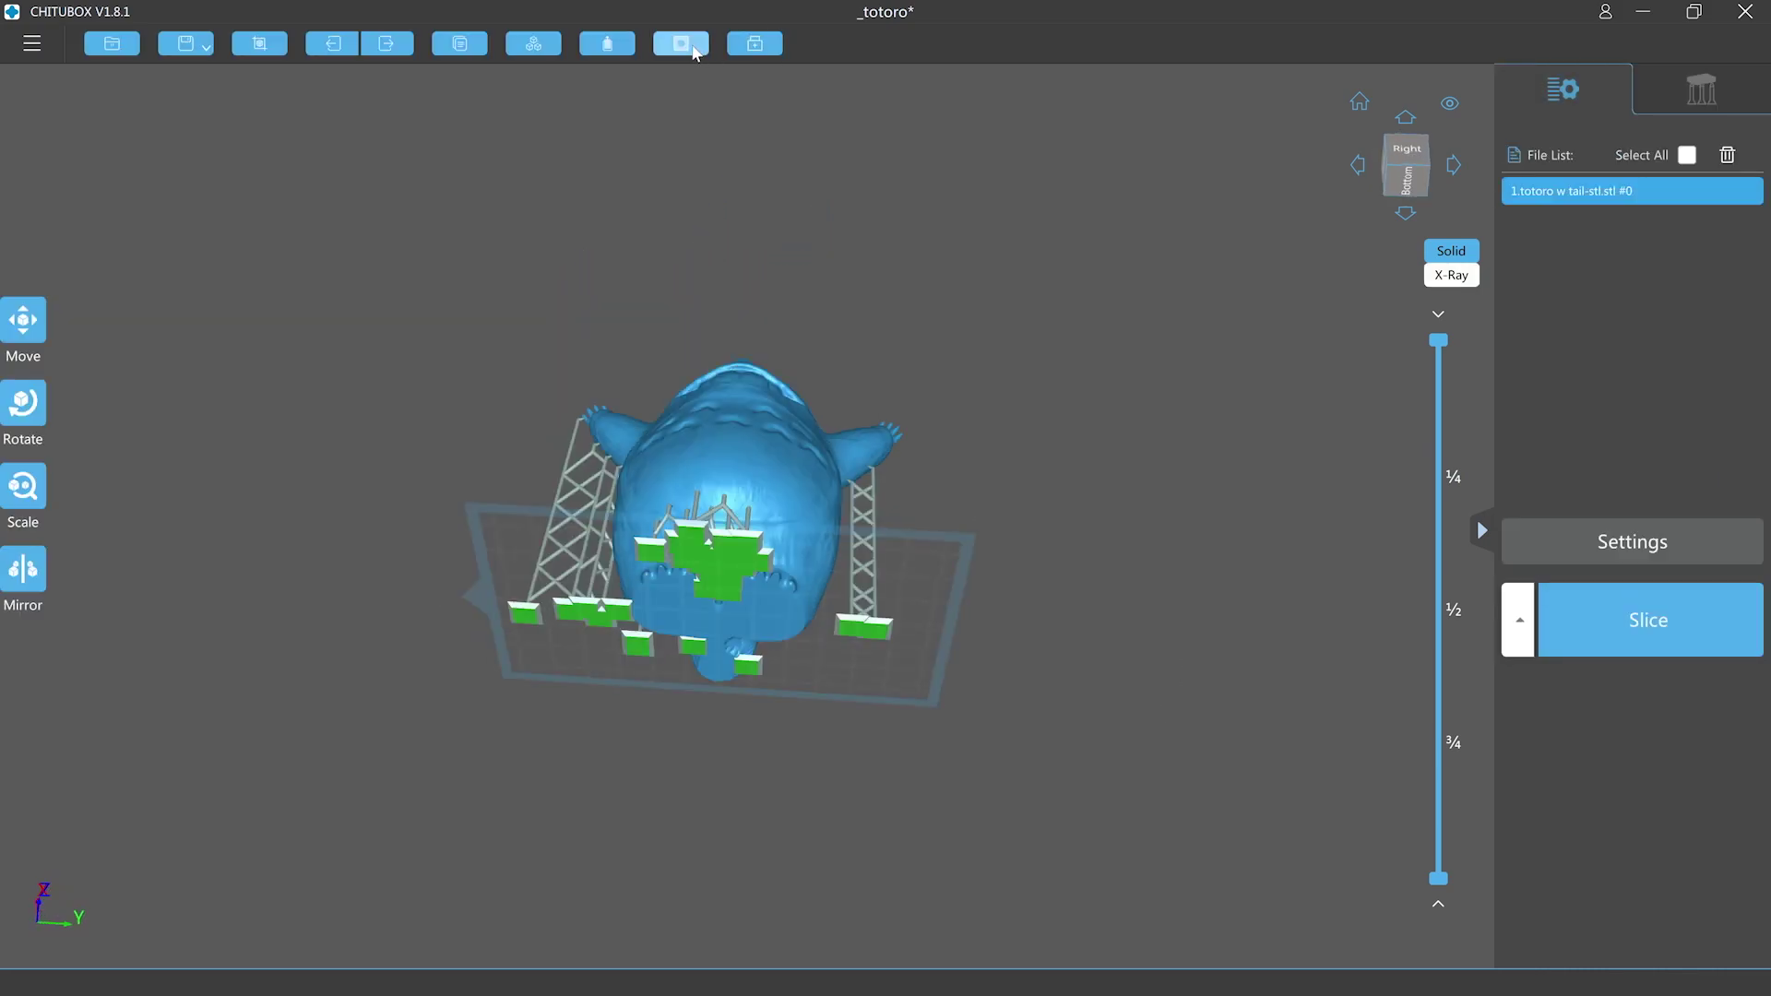
Step: Dig two 6 mm circular drain holes, 13 mm deep, through the figure's flat base, one behind each foot
{"action": "left_click", "coordinate": [694, 48]}
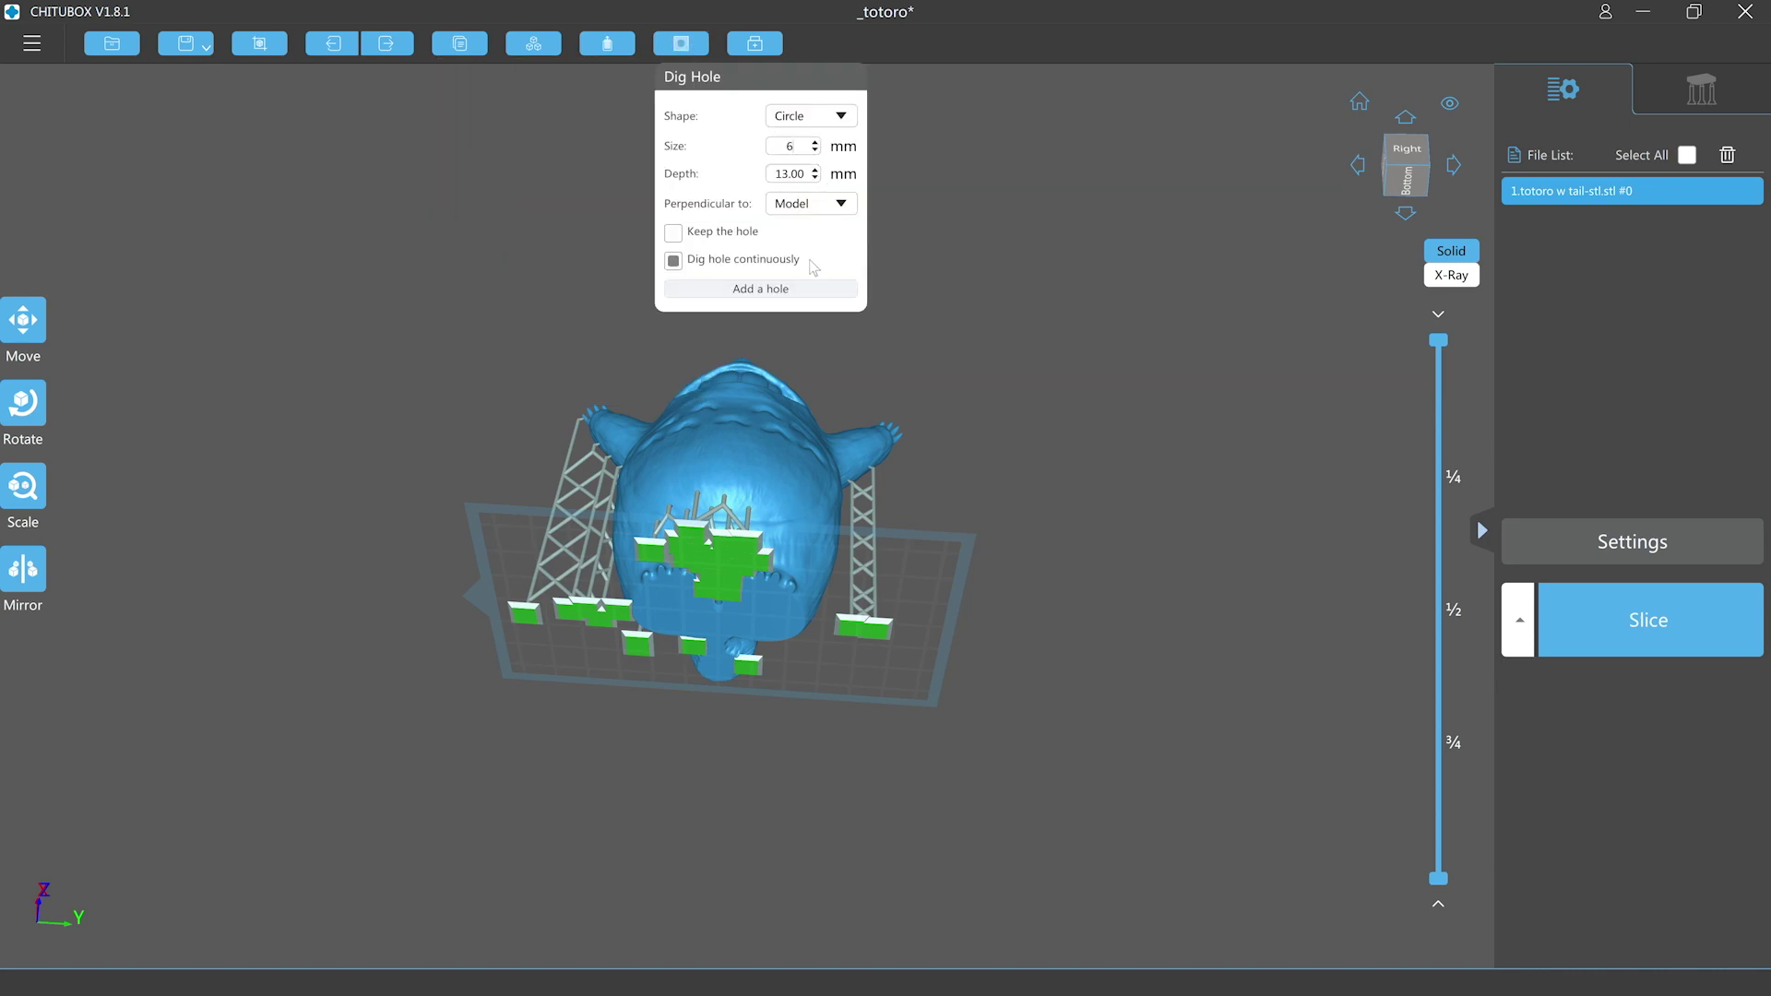
{"action": "left_click", "coordinate": [784, 289]}
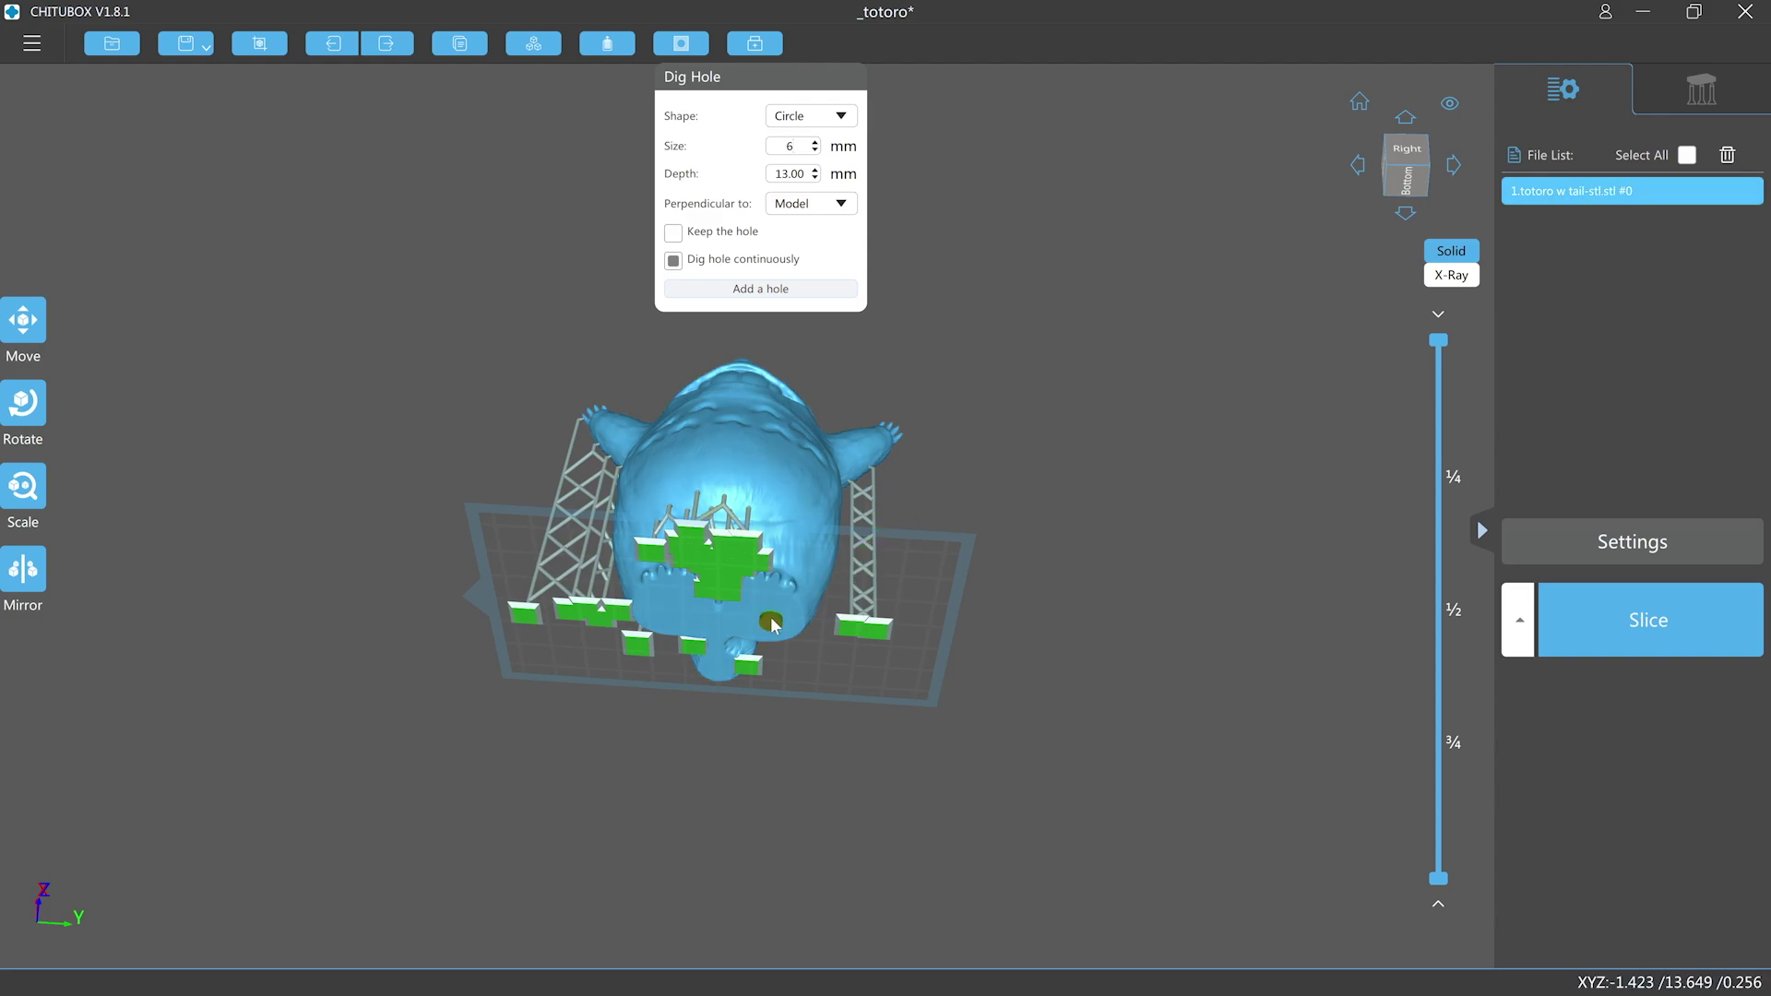
{"action": "scroll", "coordinate": [772, 626], "scroll_direction": "up", "scroll_amount": 5}
{"action": "left_click", "coordinate": [771, 614]}
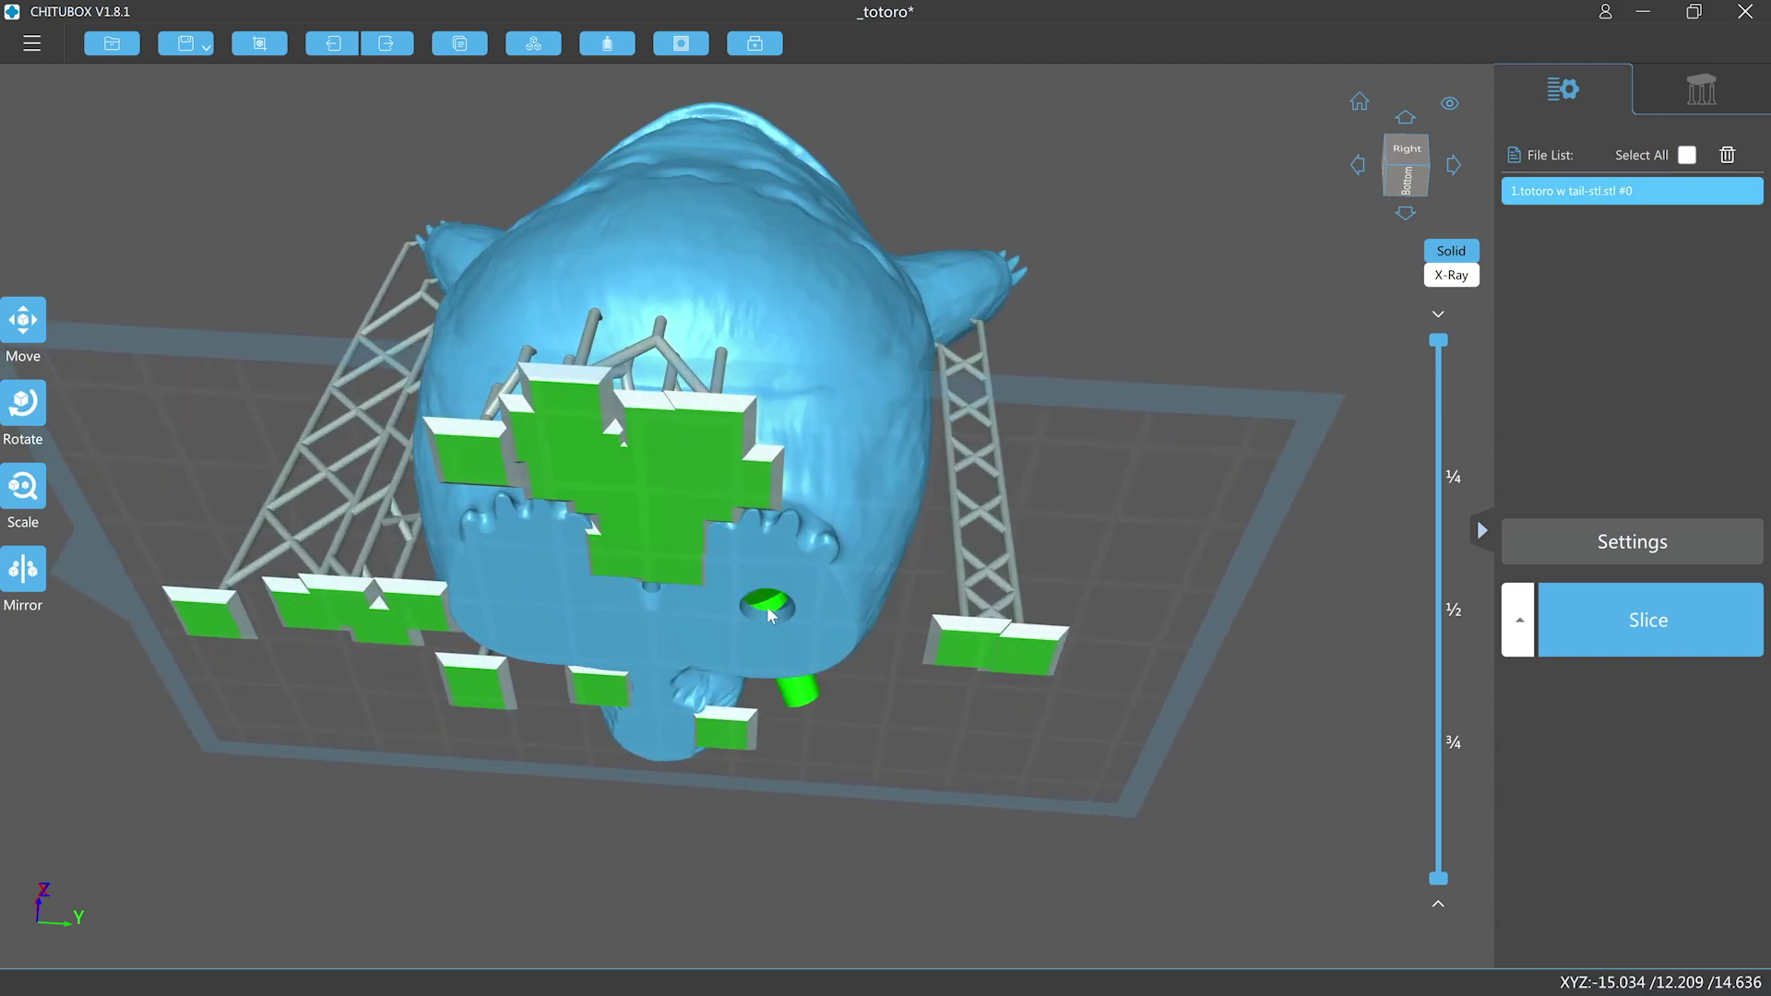
{"action": "left_click", "coordinate": [546, 592]}
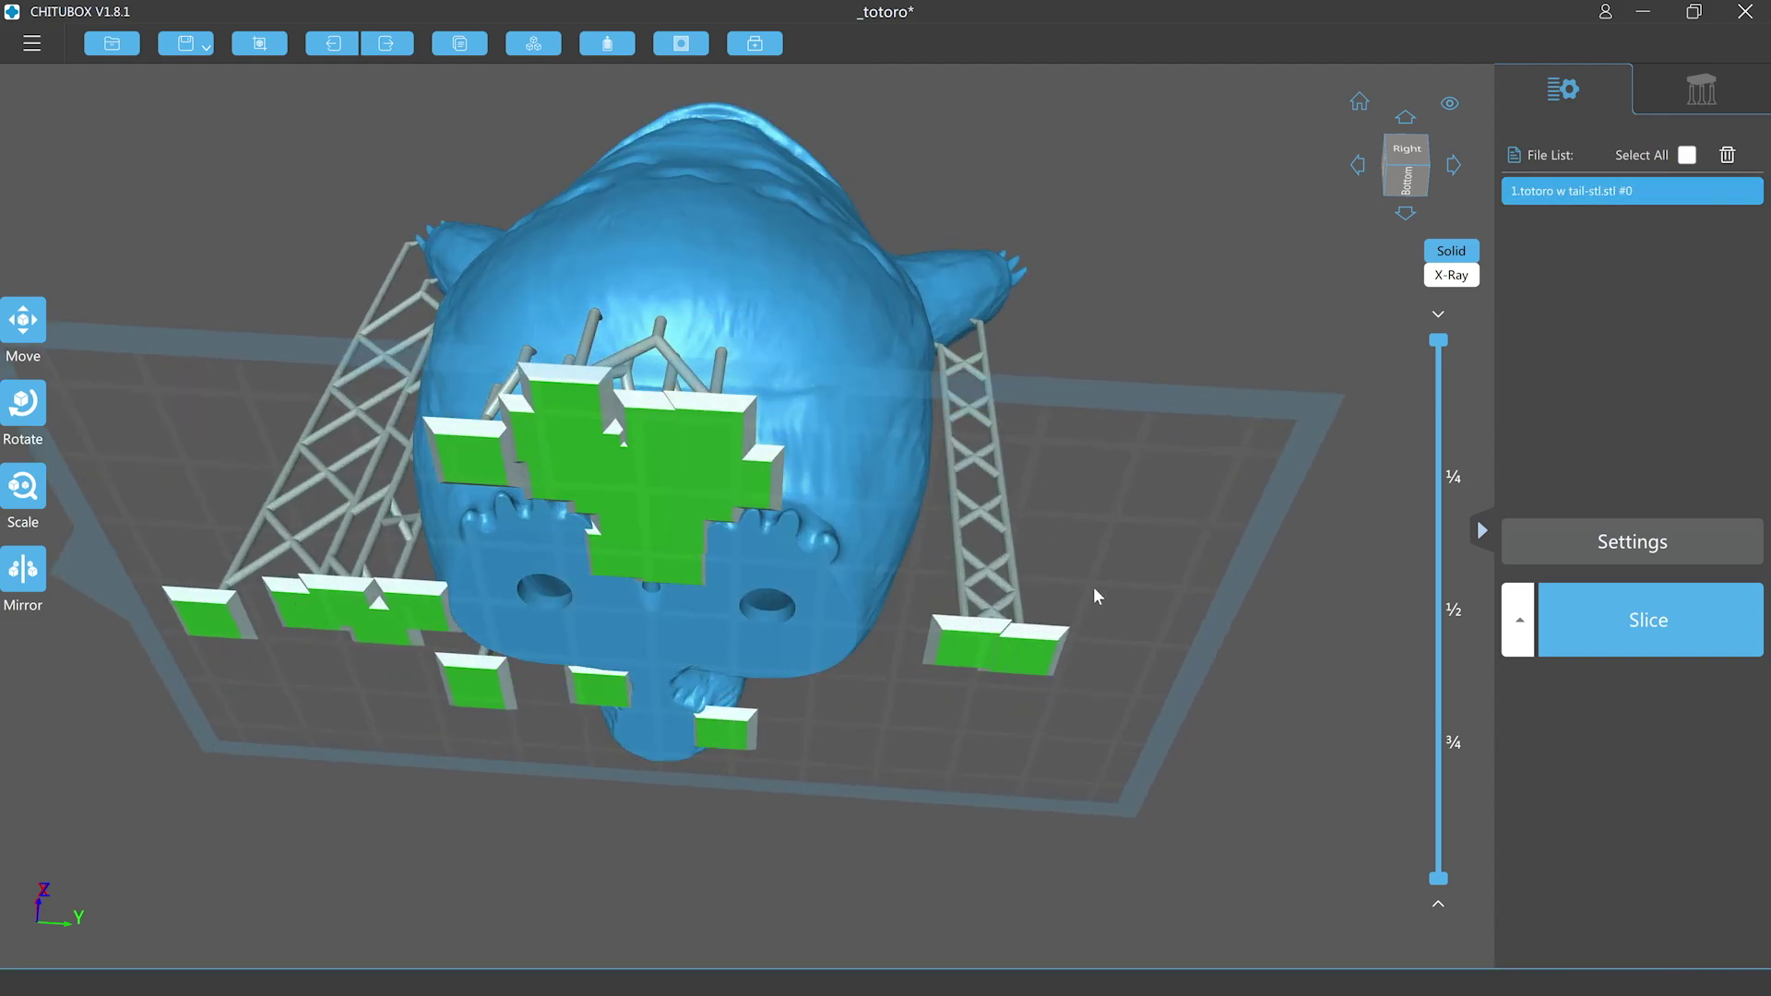
Step: Slice the supported figure, examine the drain holes and hollow interior at layers 58 and 102, and return to the model
{"action": "right_click_drag", "start_coordinate": [1293, 494], "coordinate": [1328, 558]}
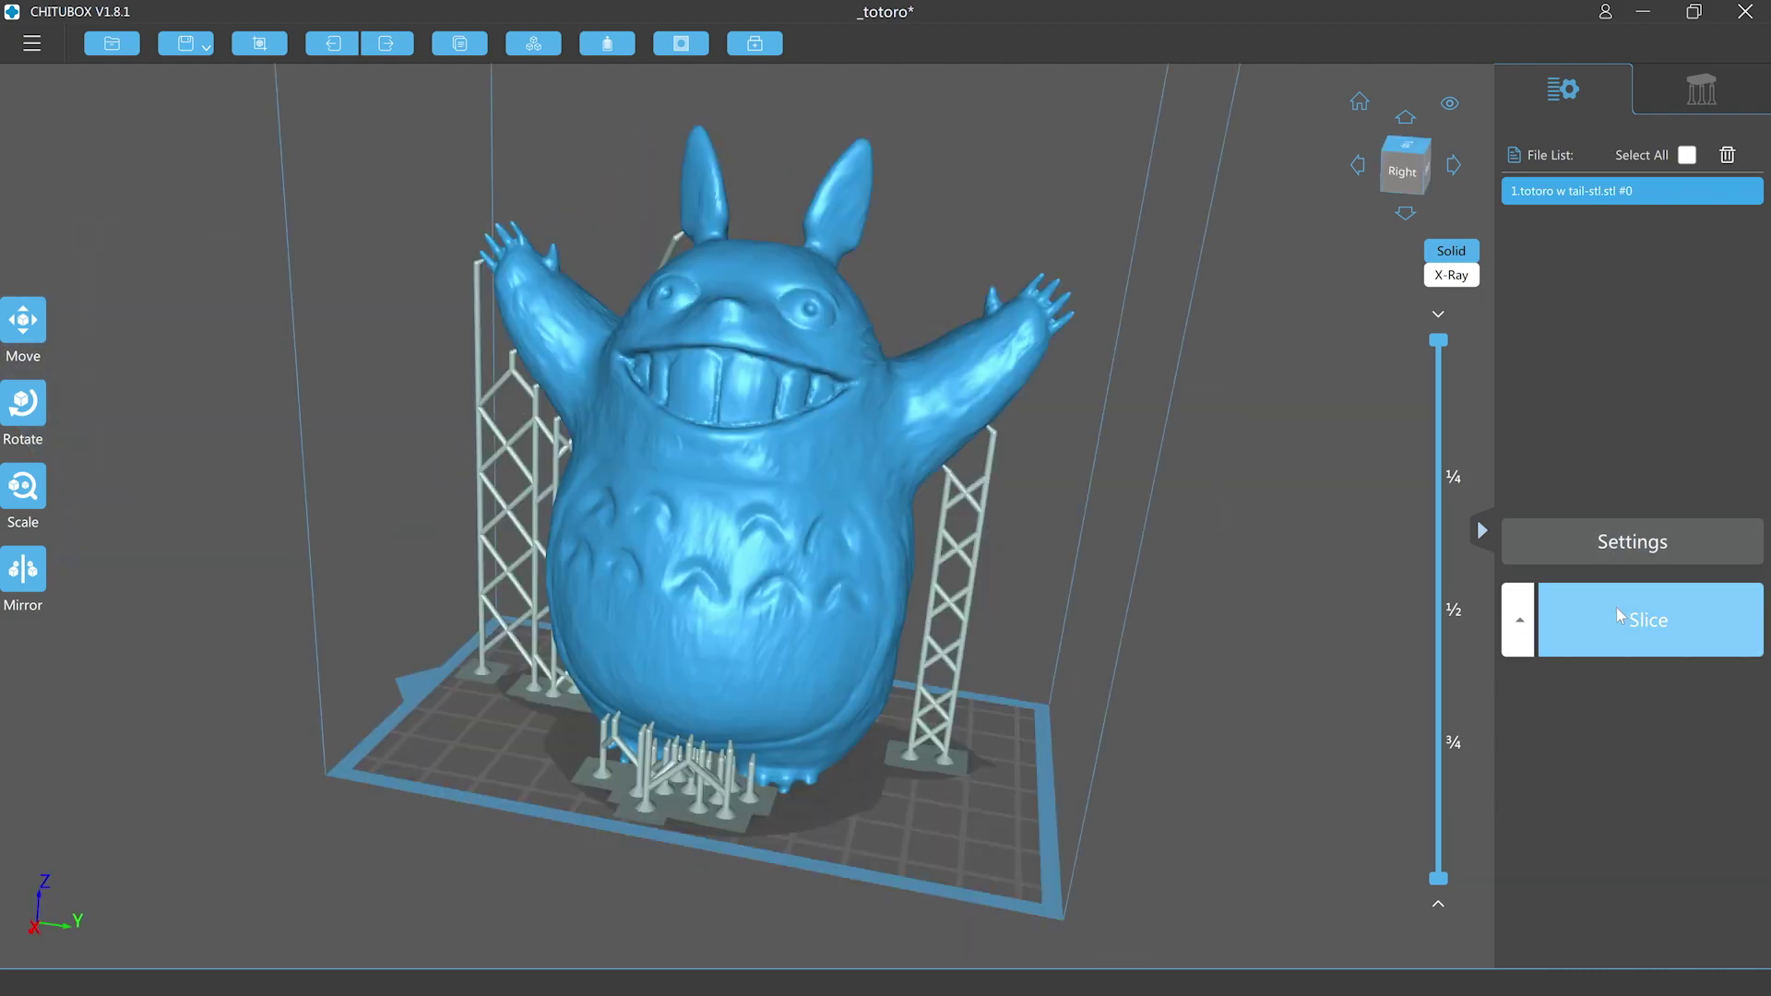
{"action": "left_click", "coordinate": [1620, 616]}
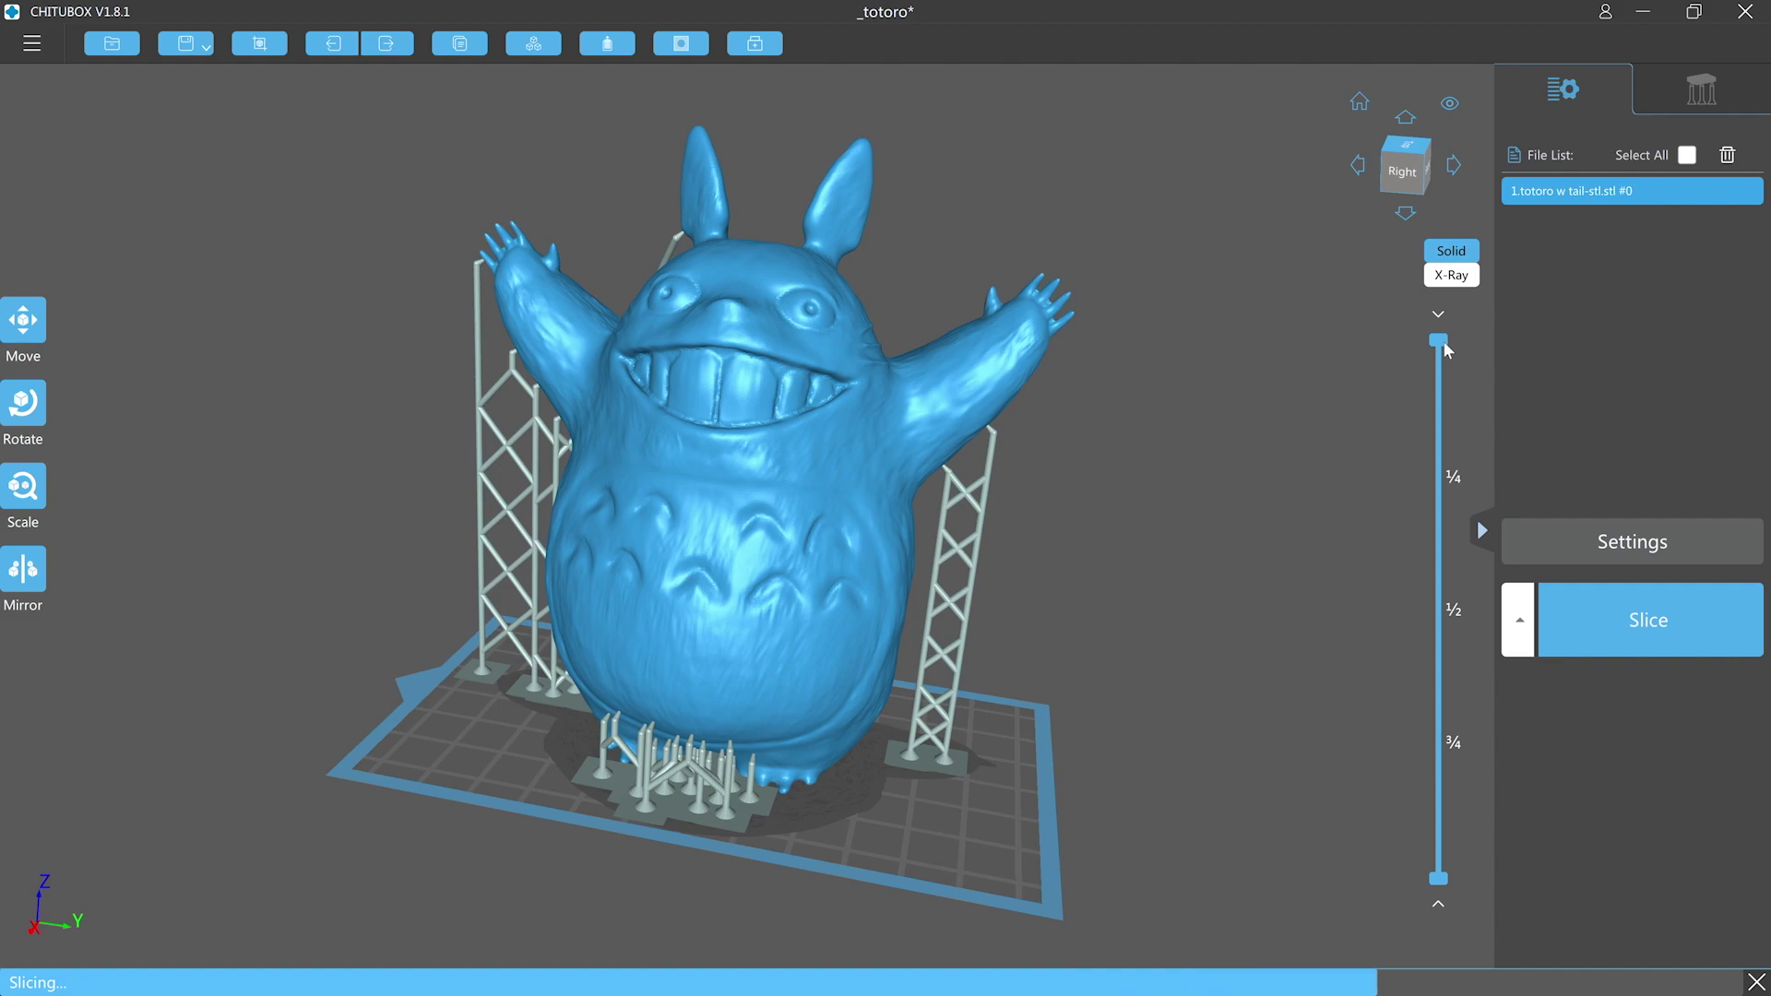
{"action": "left_click_drag", "start_coordinate": [1467, 288], "coordinate": [1466, 765]}
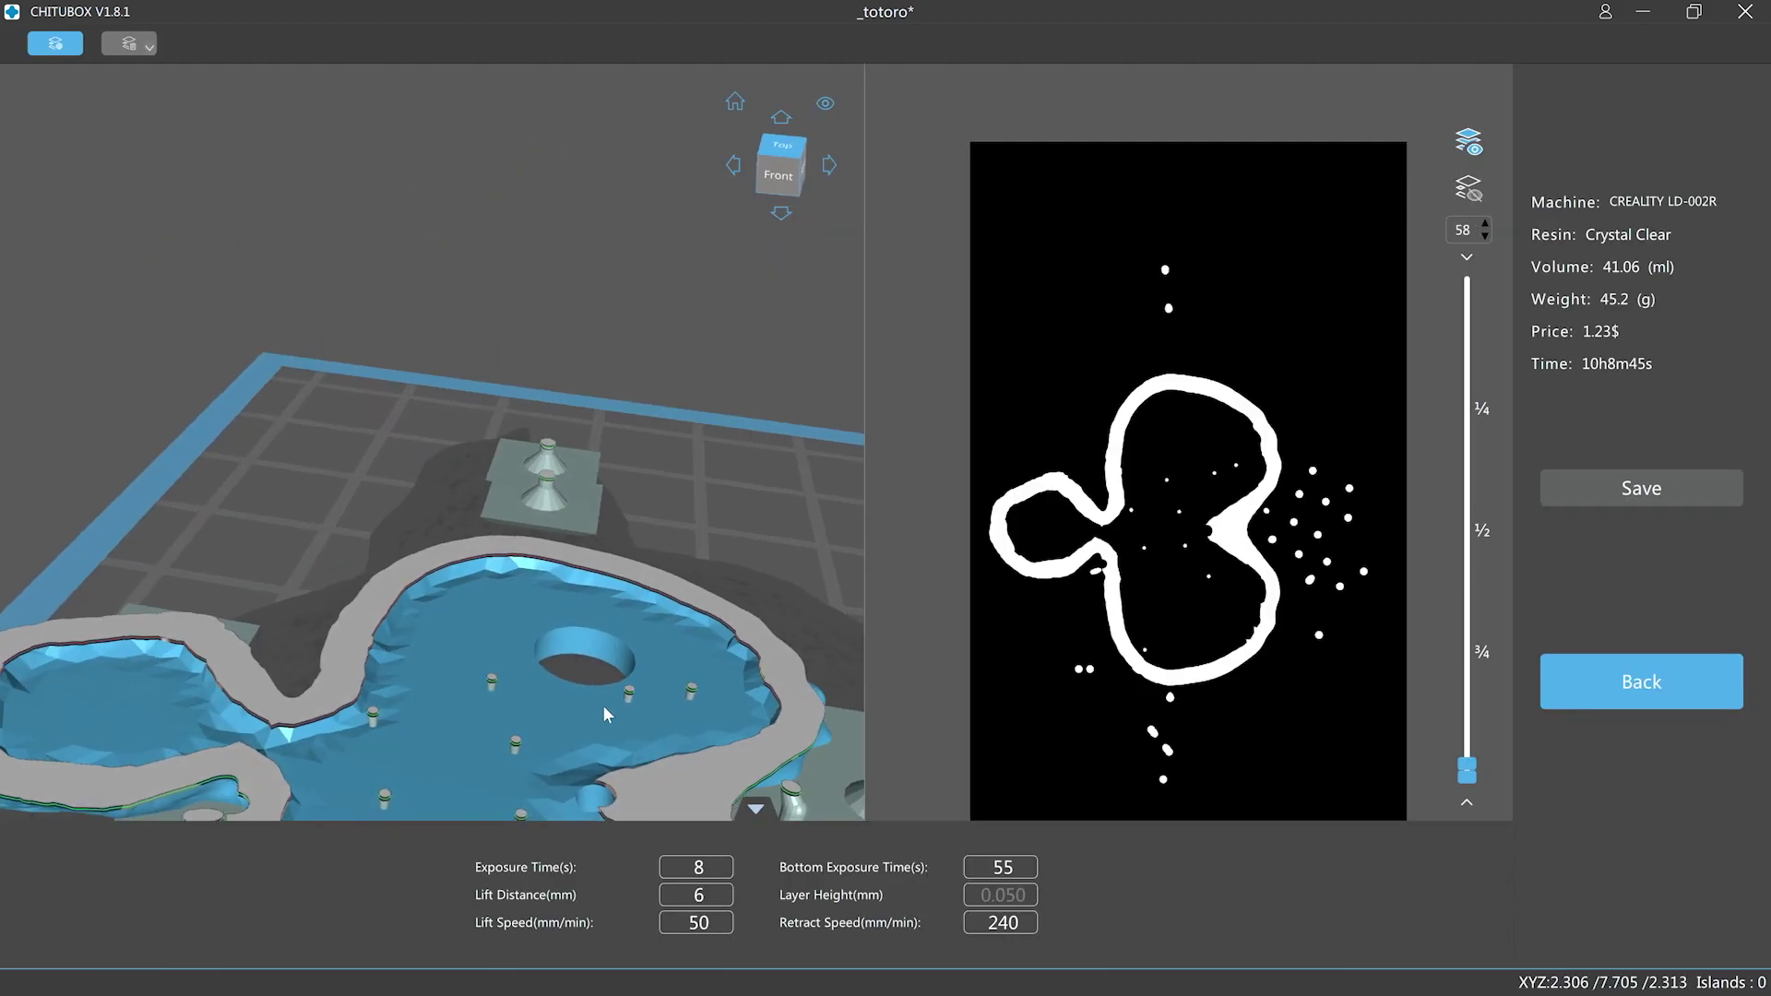
{"action": "right_click_drag", "start_coordinate": [601, 704], "coordinate": [578, 733]}
{"action": "left_click_drag", "start_coordinate": [579, 738], "coordinate": [504, 708]}
{"action": "right_click_drag", "start_coordinate": [503, 708], "coordinate": [515, 708]}
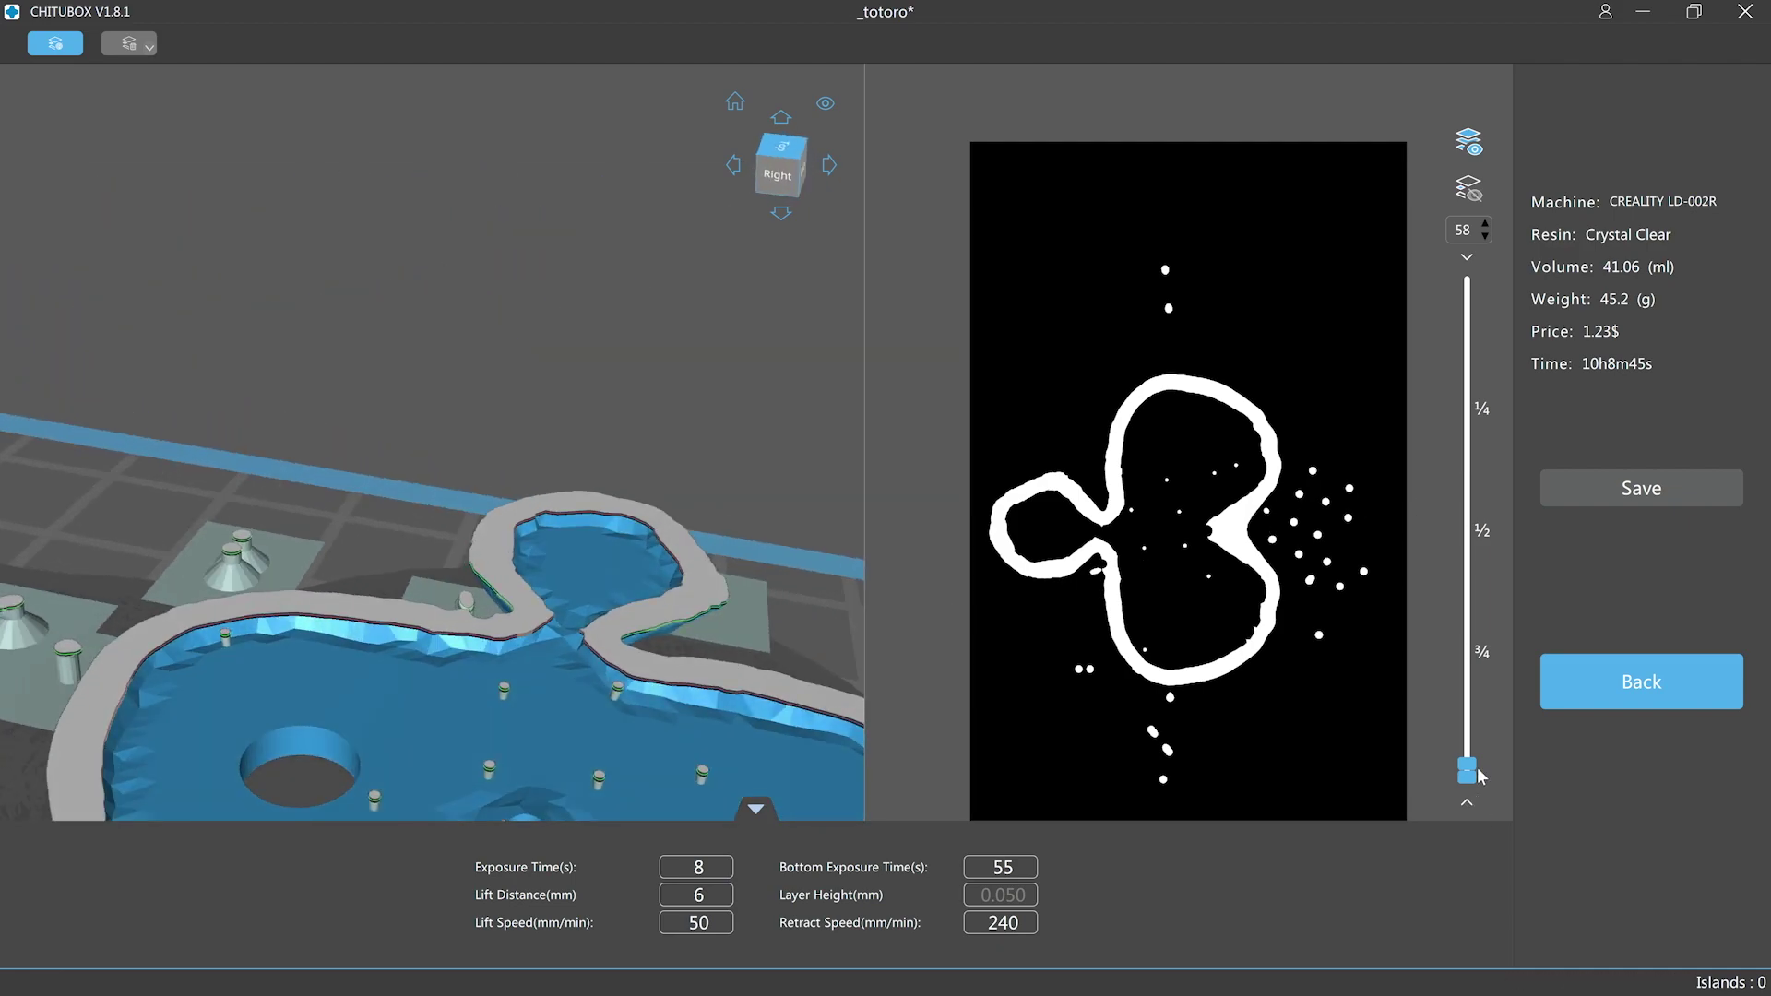
{"action": "left_click_drag", "start_coordinate": [1468, 770], "coordinate": [1474, 761]}
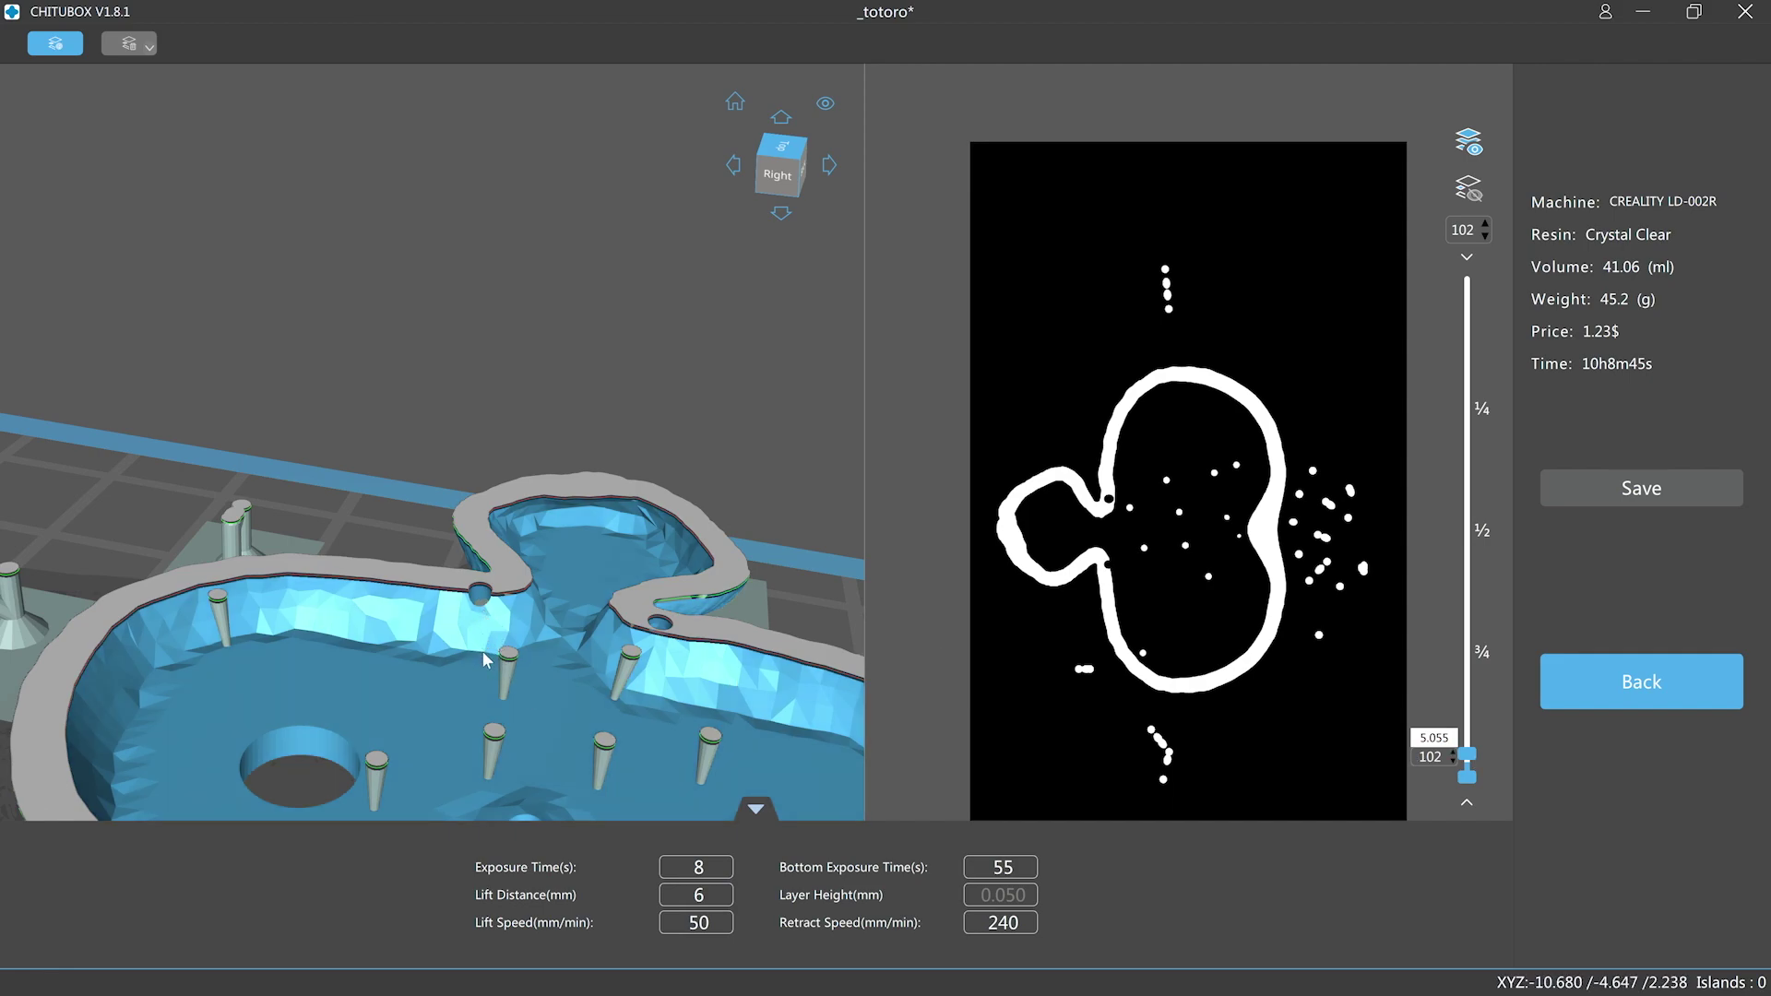
{"action": "left_click", "coordinate": [1619, 686]}
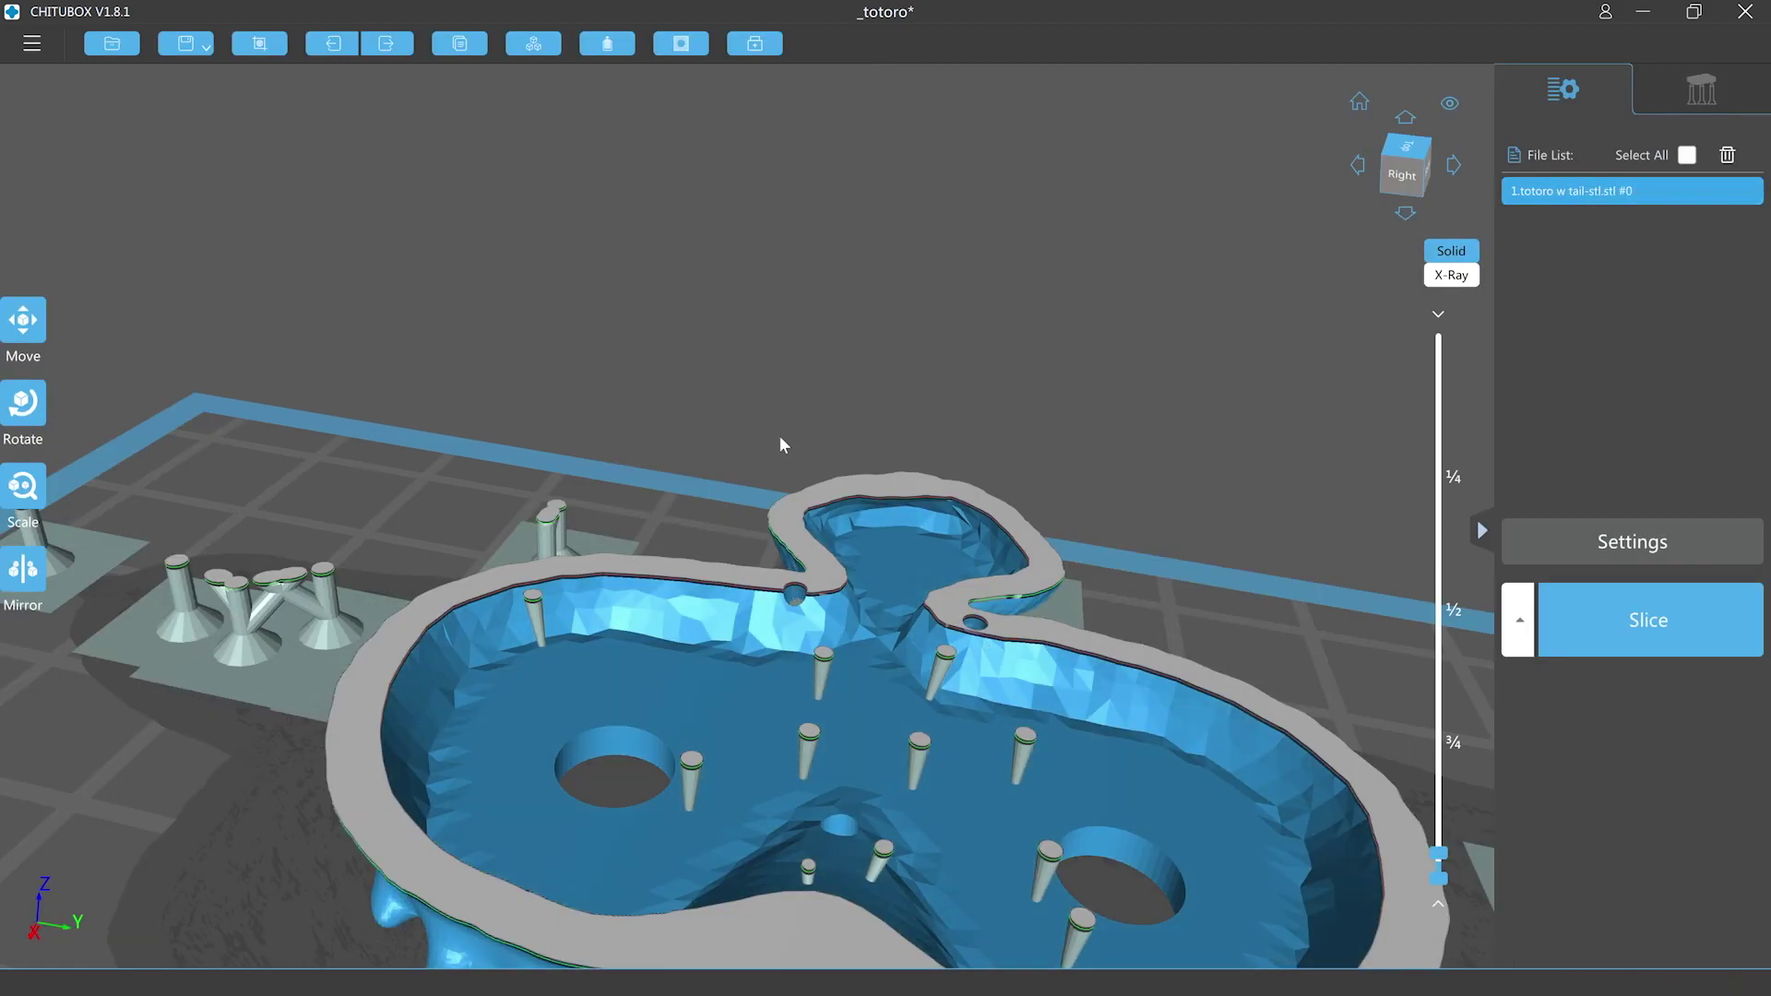
Step: Dig two smaller circular holes through the lower back wall, one on each side of the tail, and check them from underneath
{"action": "left_click", "coordinate": [680, 44]}
{"action": "double_click", "coordinate": [789, 146]}
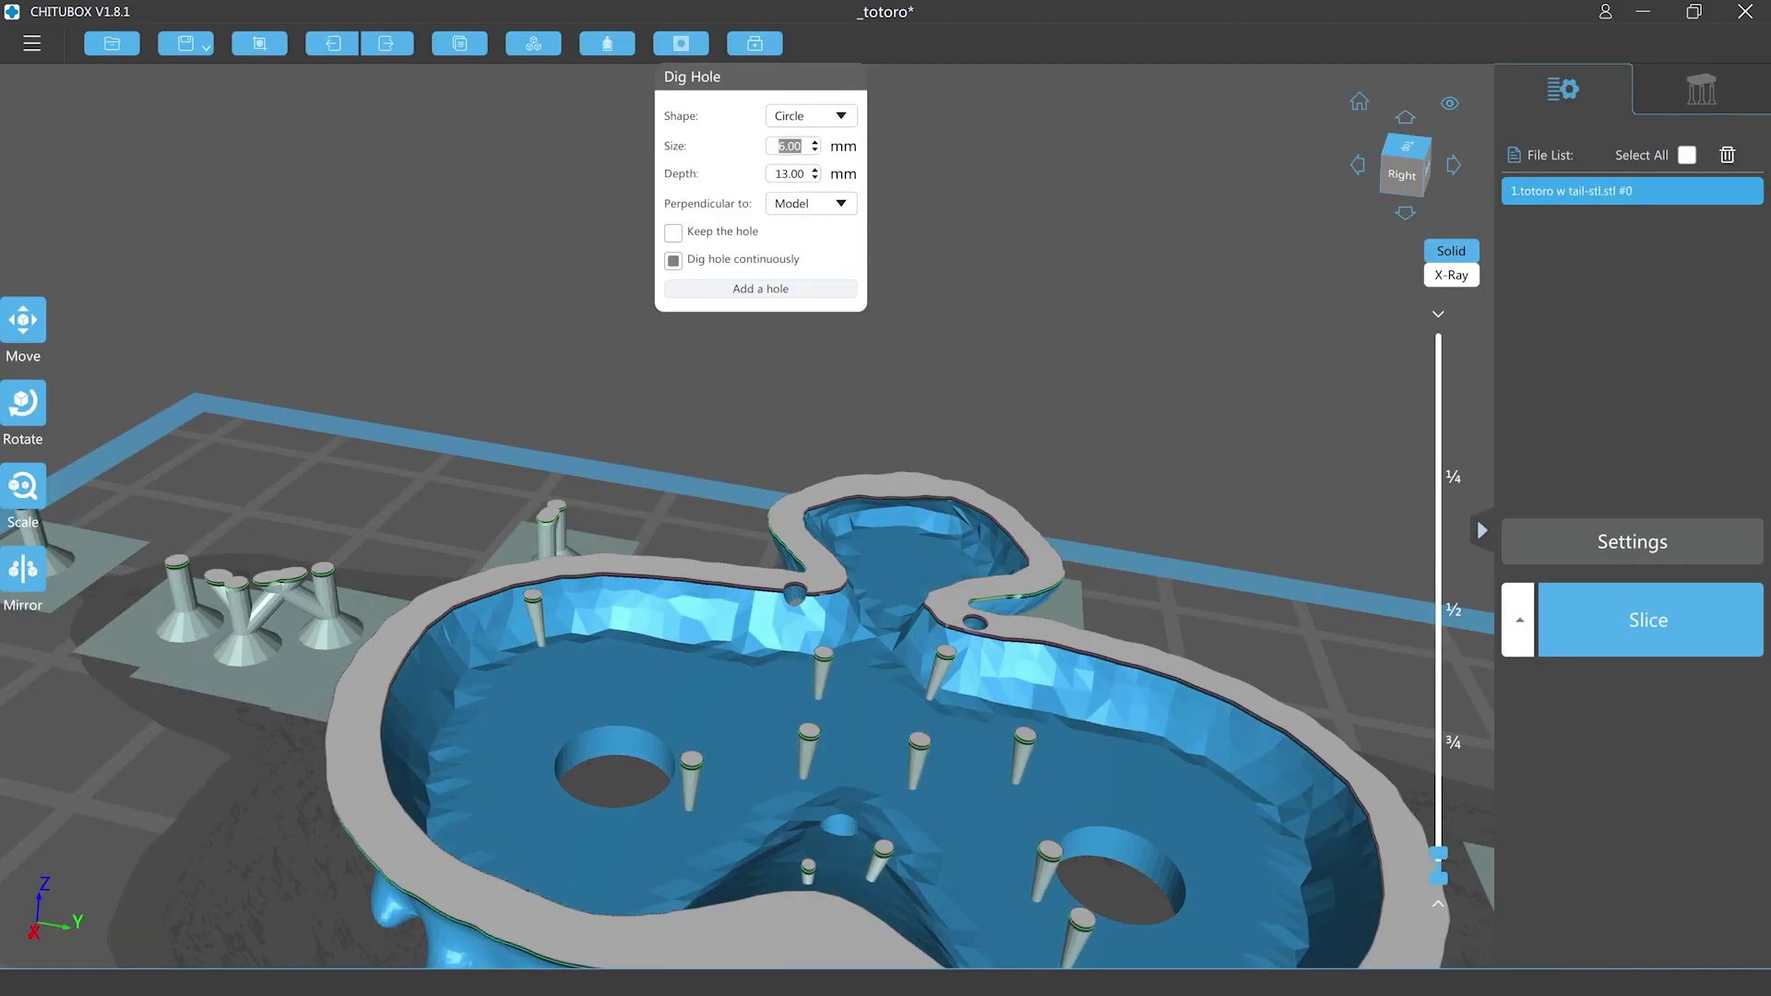
{"action": "left_click", "coordinate": [678, 624]}
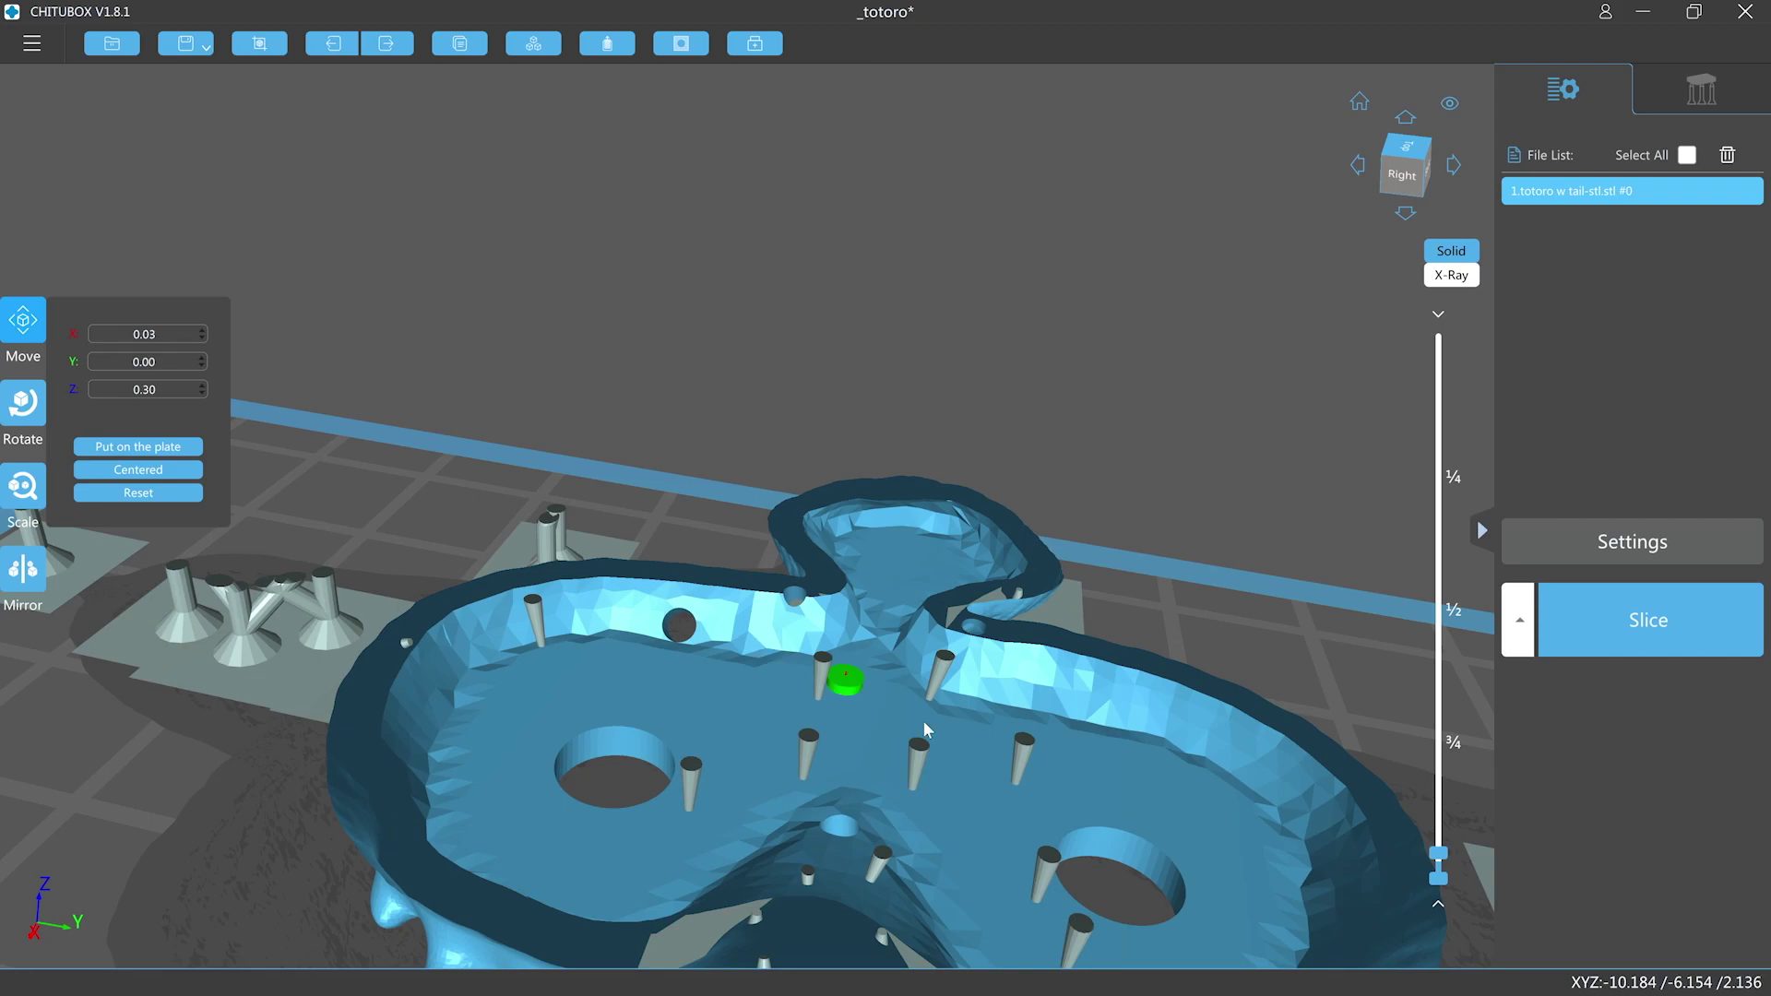
{"action": "left_click", "coordinate": [1094, 708]}
{"action": "right_click_drag", "start_coordinate": [1269, 735], "coordinate": [1324, 594]}
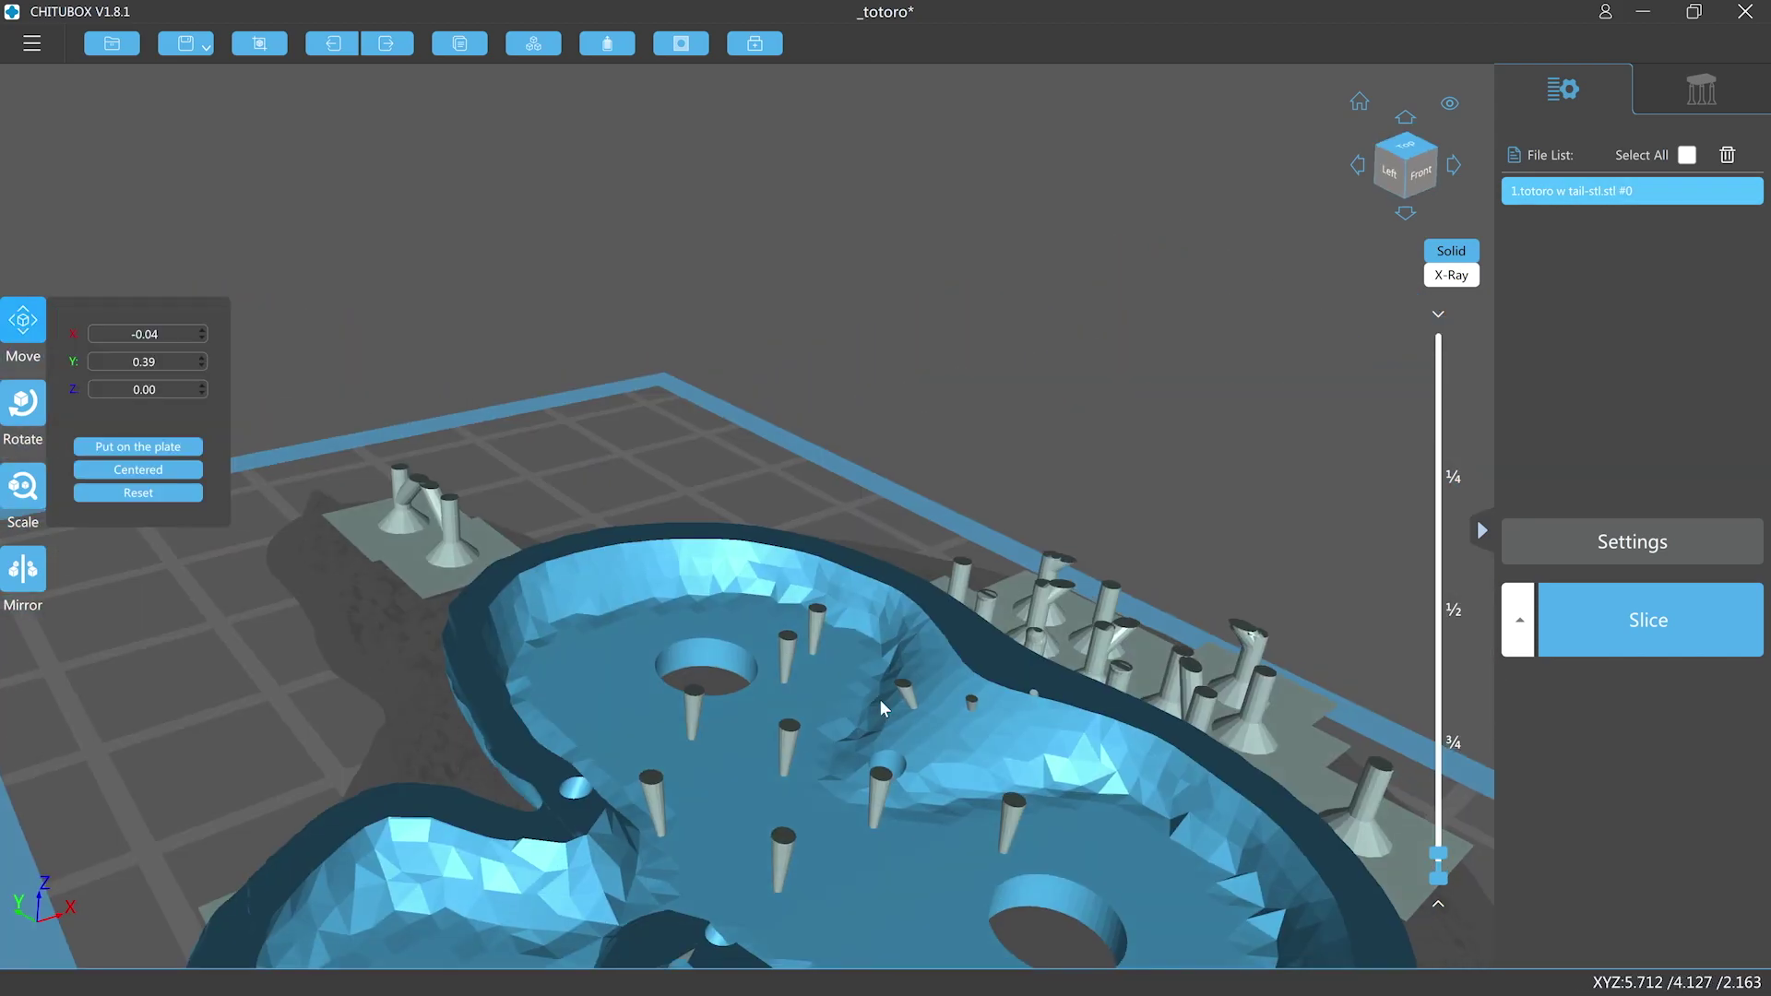
{"action": "right_click_drag", "start_coordinate": [882, 708], "coordinate": [898, 634]}
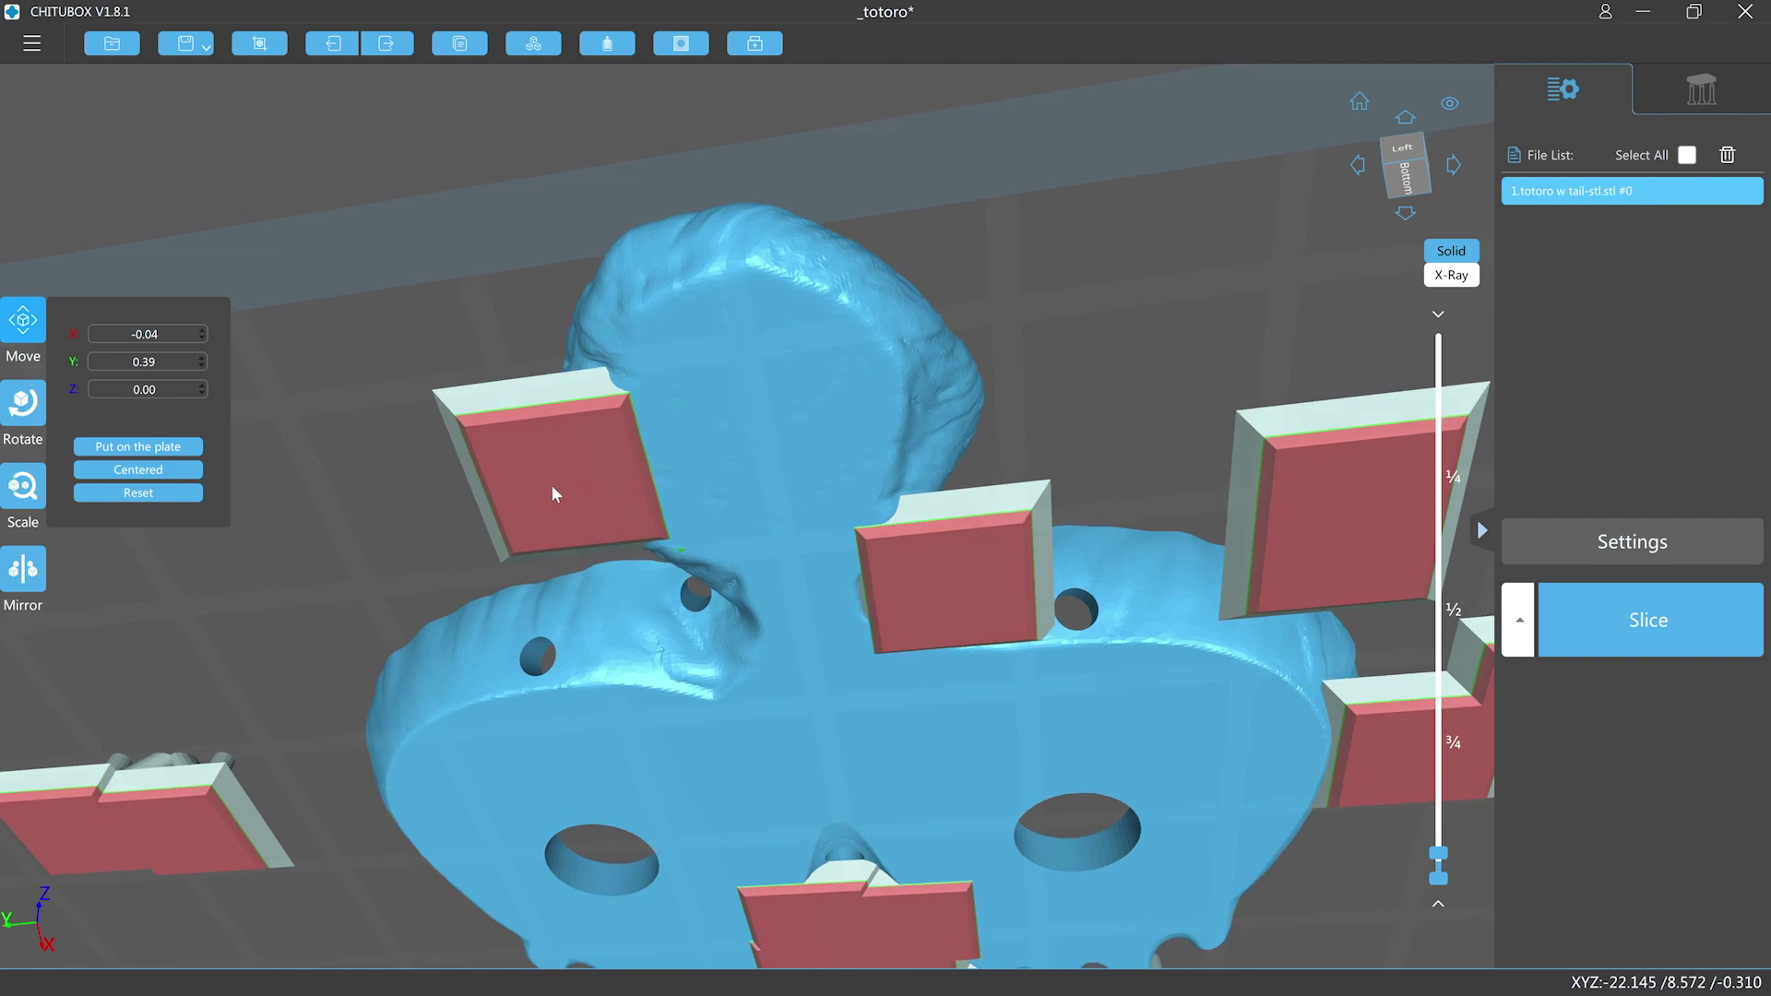
Step: Delete the two supports beside the tail near the back holes and the short supports next to the front toes
{"action": "left_click", "coordinate": [1732, 98]}
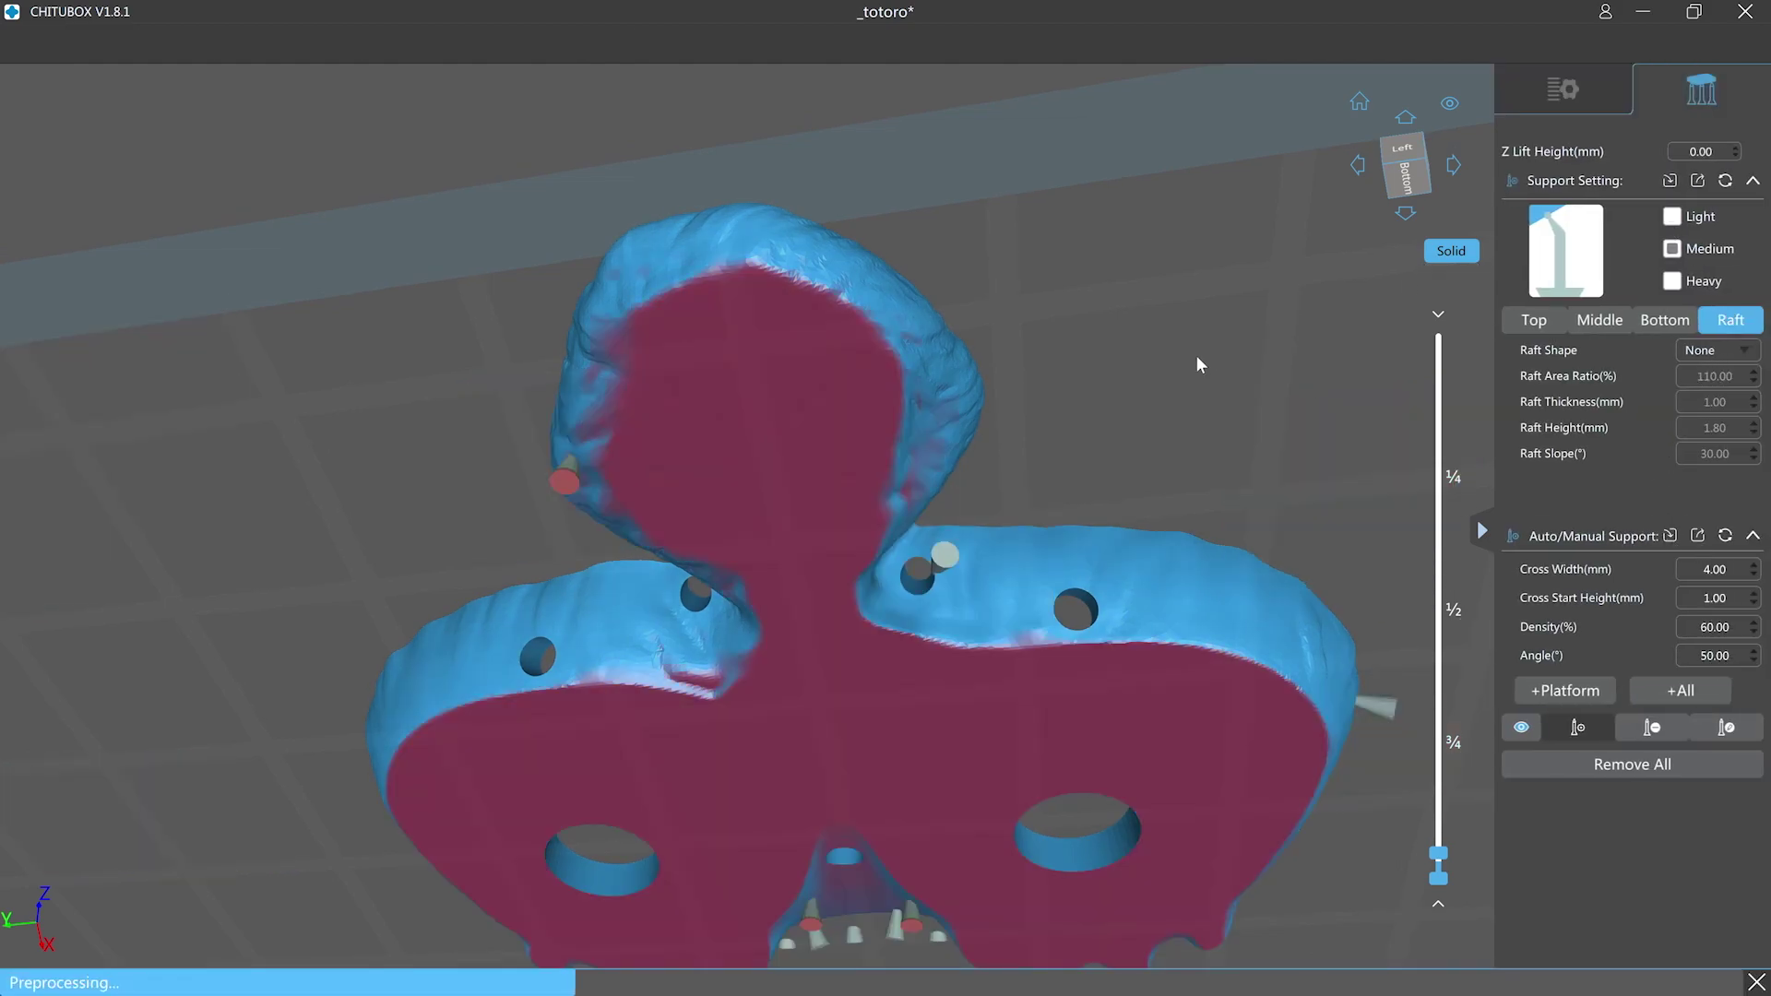
{"action": "right_click_drag", "start_coordinate": [1197, 359], "coordinate": [1077, 383]}
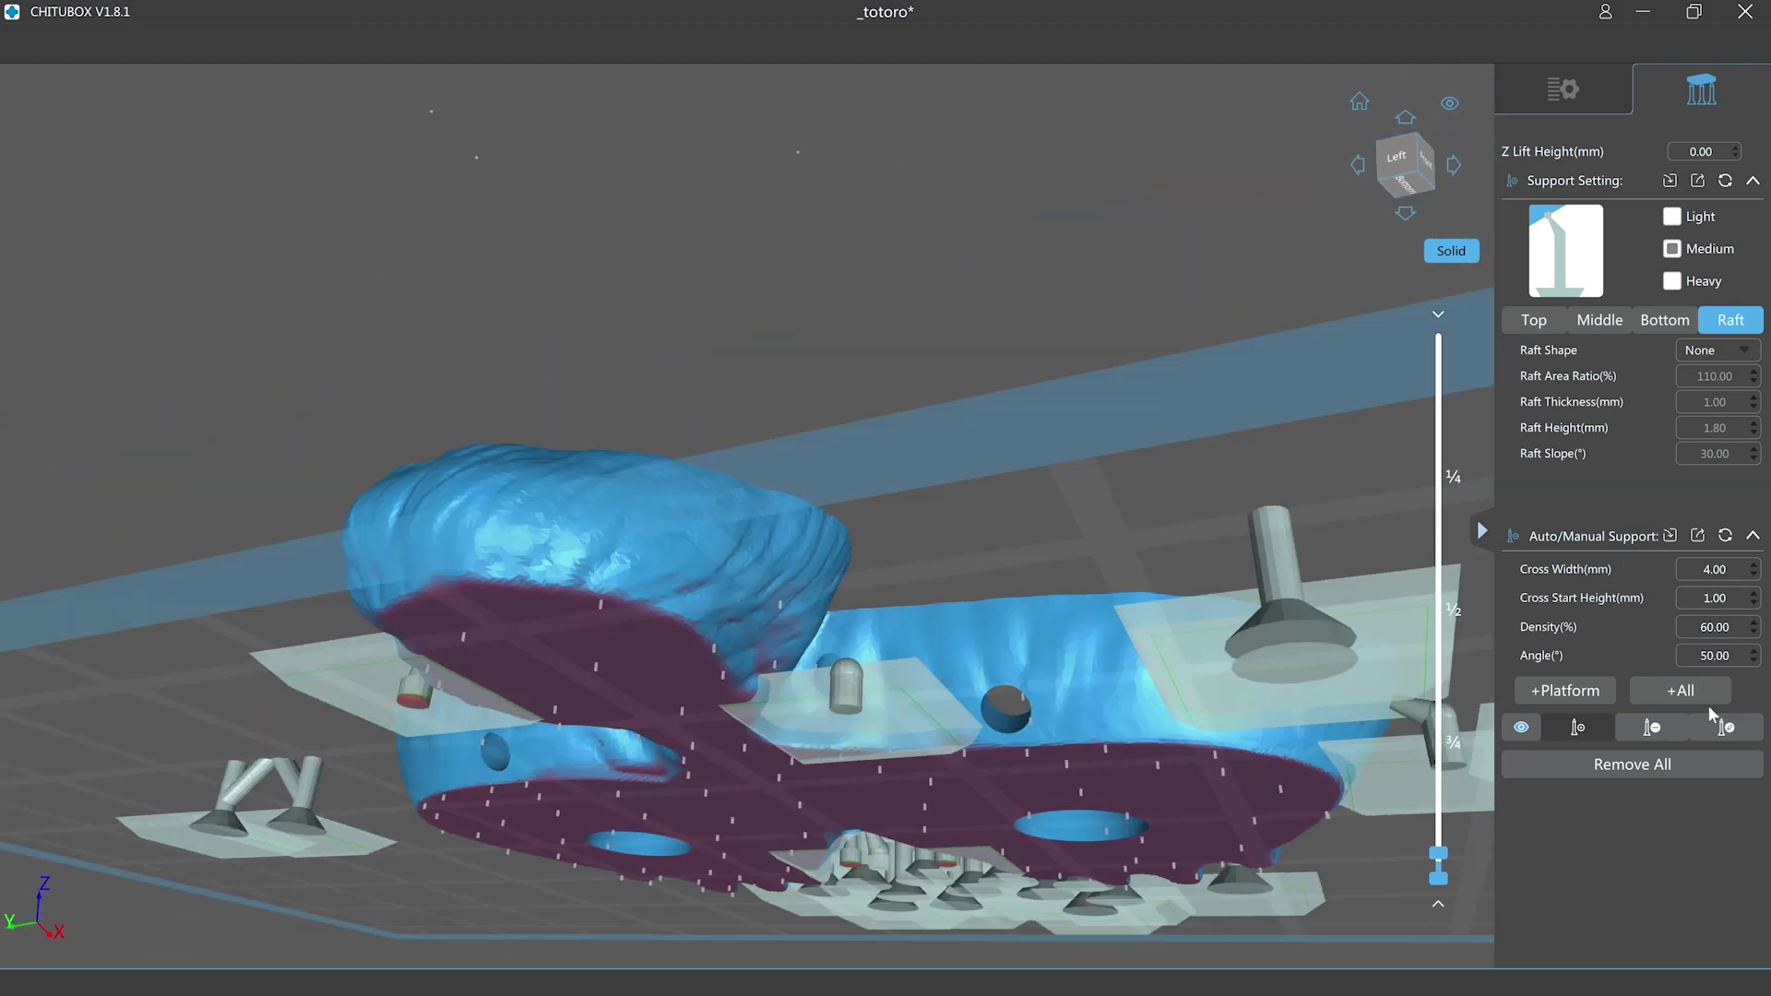
{"action": "left_click", "coordinate": [1671, 728]}
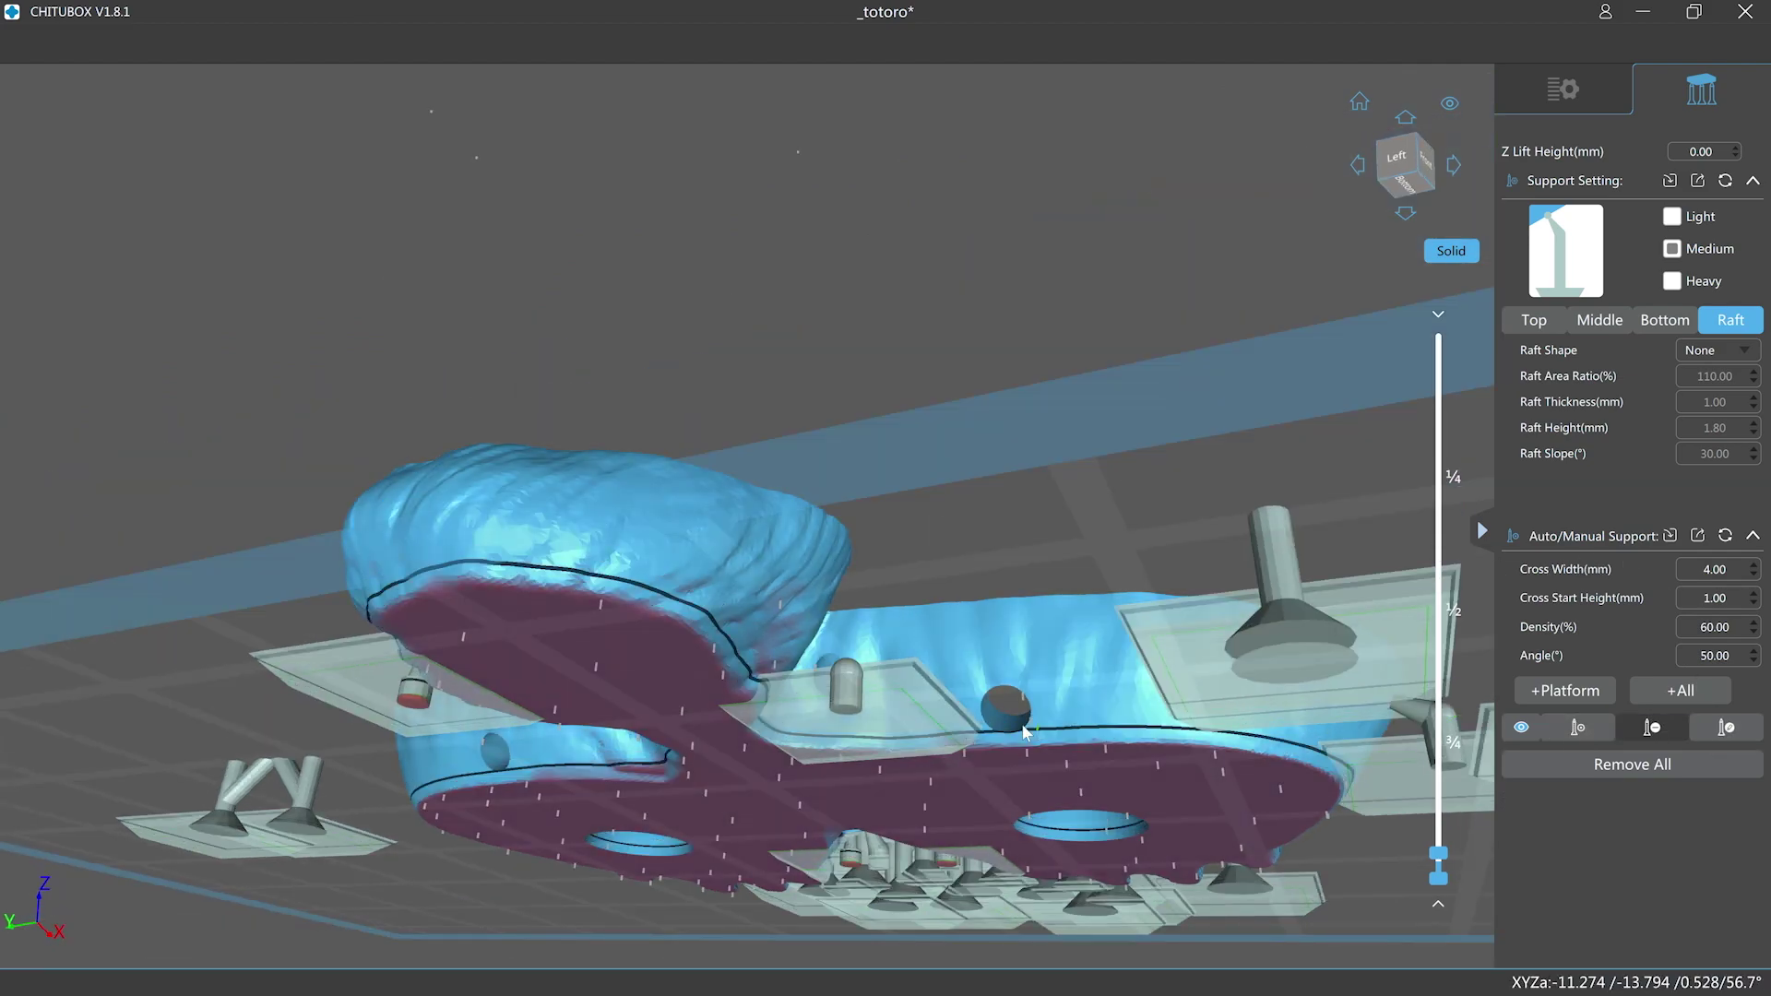
{"action": "left_click", "coordinate": [854, 701]}
{"action": "left_click", "coordinate": [415, 694]}
{"action": "right_click_drag", "start_coordinate": [1292, 652], "coordinate": [1420, 672]}
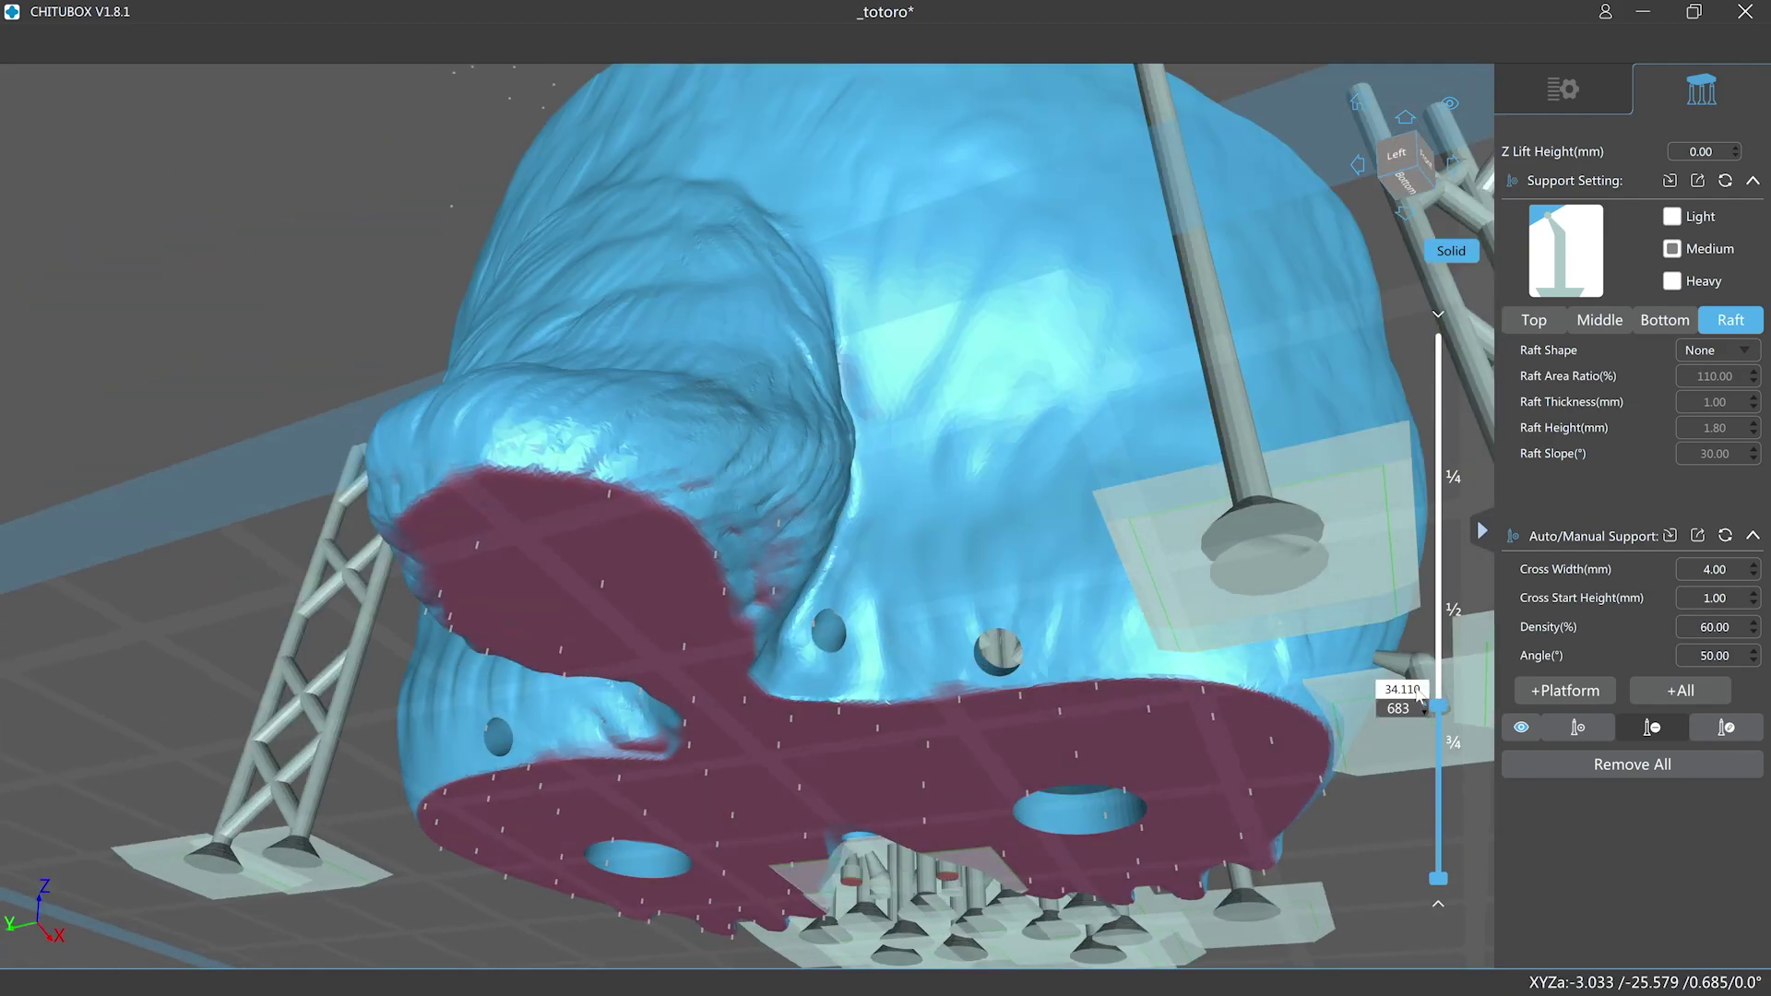
{"action": "left_click", "coordinate": [1423, 671]}
{"action": "right_click_drag", "start_coordinate": [1337, 721], "coordinate": [1540, 774]}
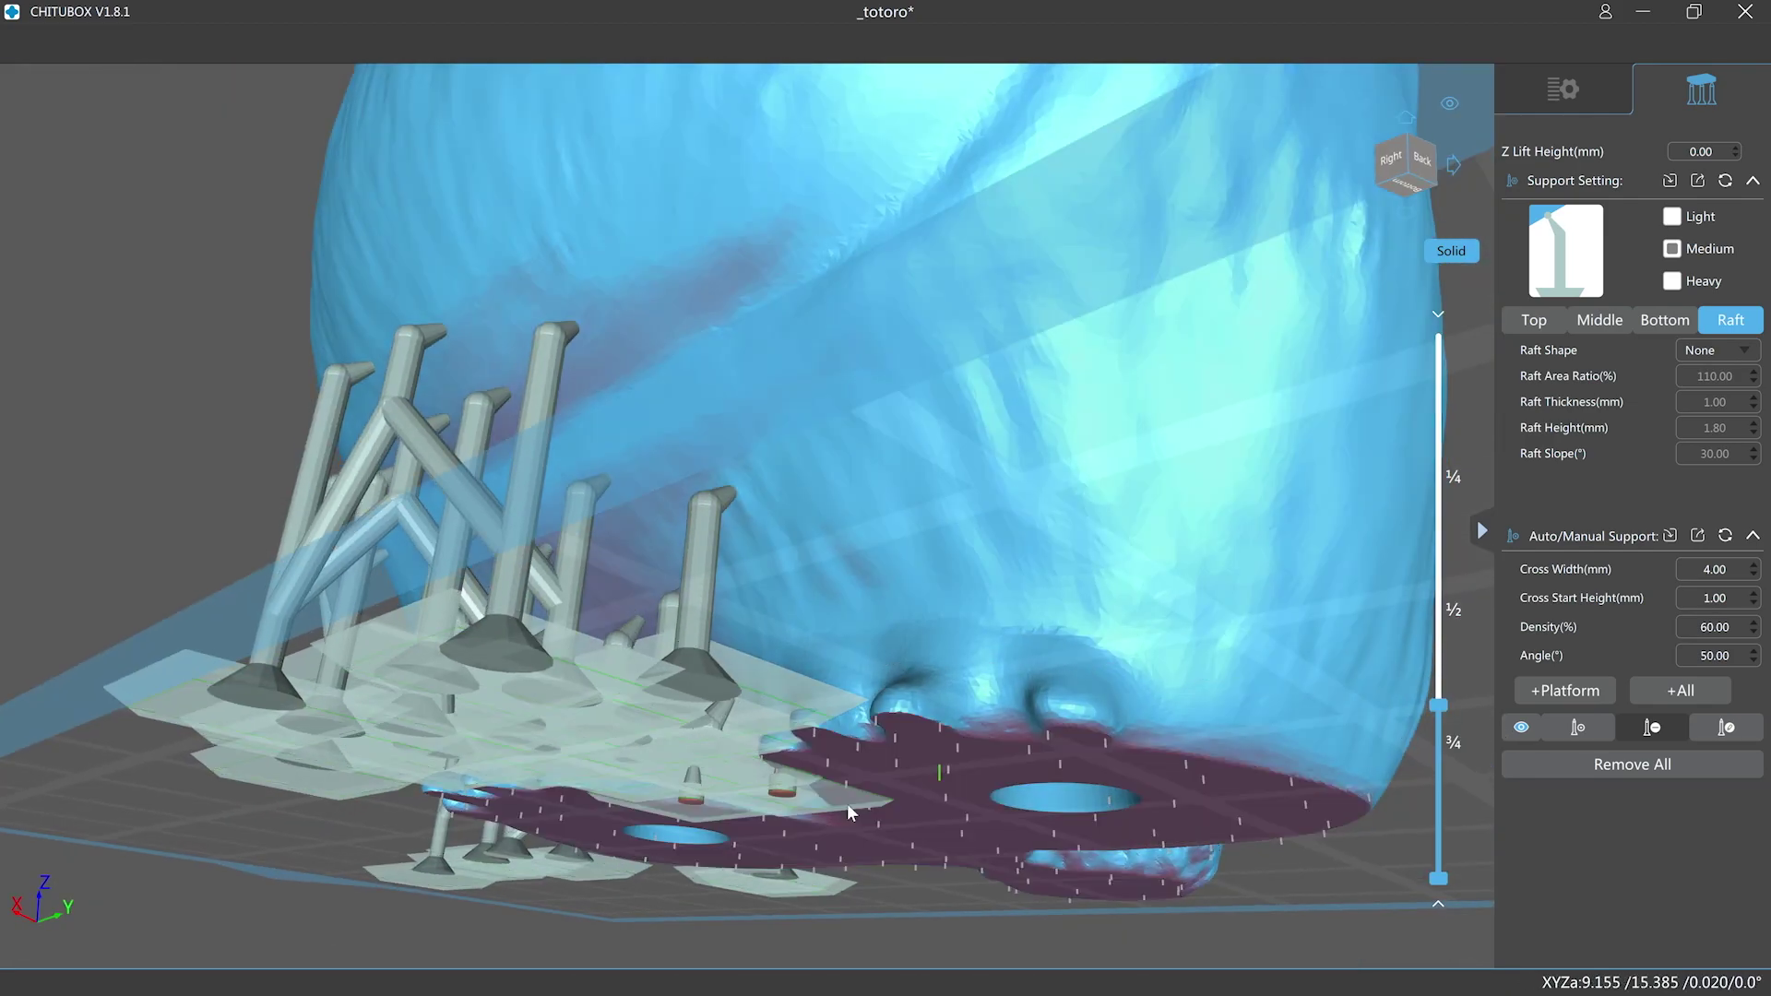
{"action": "right_click_drag", "start_coordinate": [705, 808], "coordinate": [773, 642]}
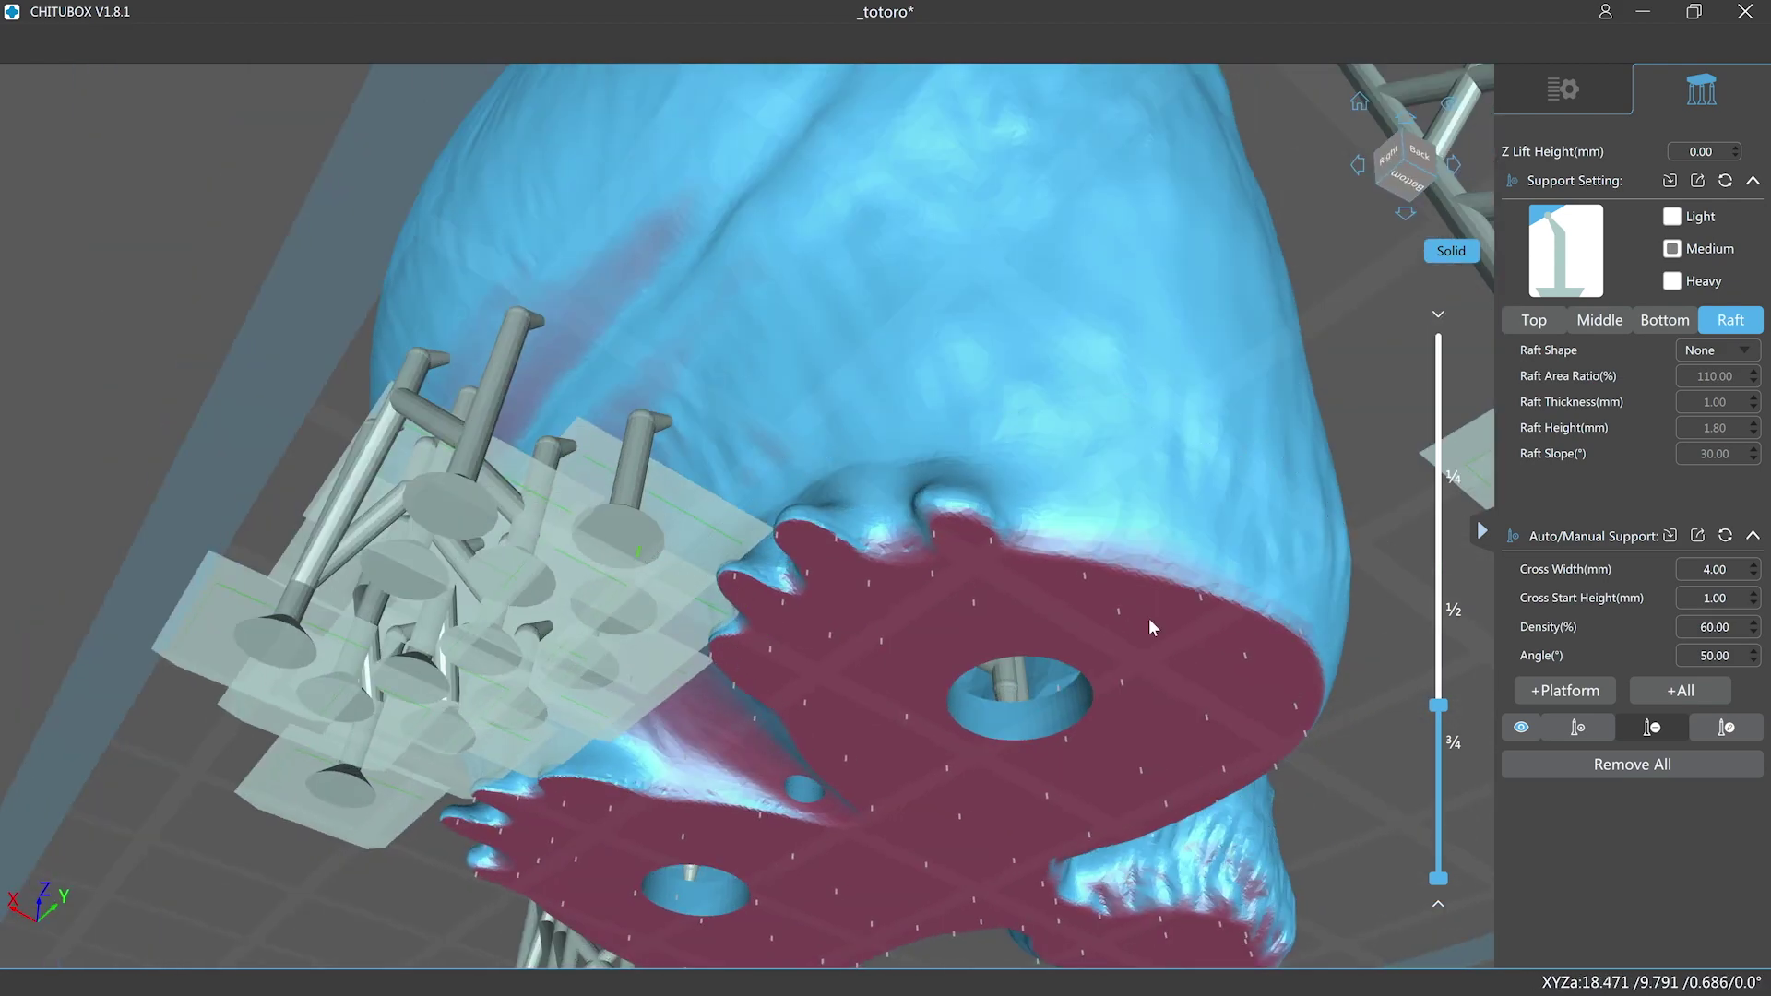
Step: Shift the bases of two front supports slightly away from the figure's toes and check their new placement
{"action": "left_click", "coordinate": [1724, 727]}
{"action": "left_click_drag", "start_coordinate": [622, 555], "coordinate": [609, 539]}
{"action": "left_click_drag", "start_coordinate": [628, 623], "coordinate": [602, 619]}
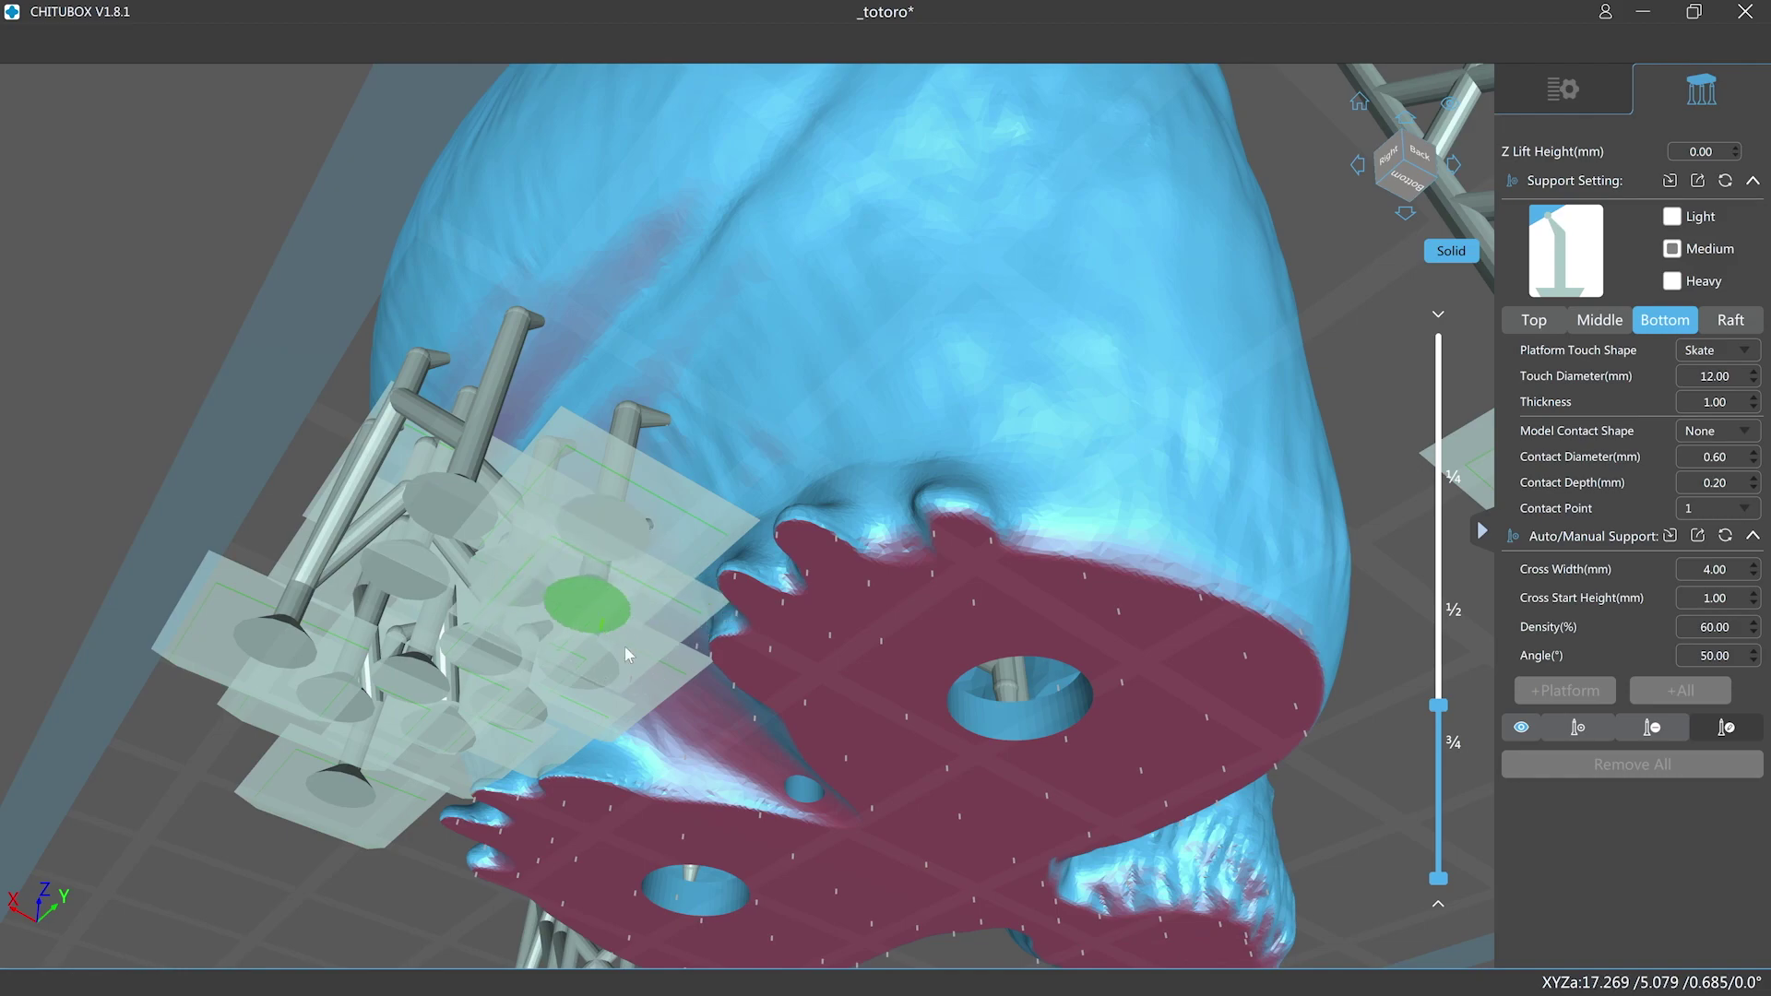
{"action": "right_click_drag", "start_coordinate": [626, 655], "coordinate": [932, 579]}
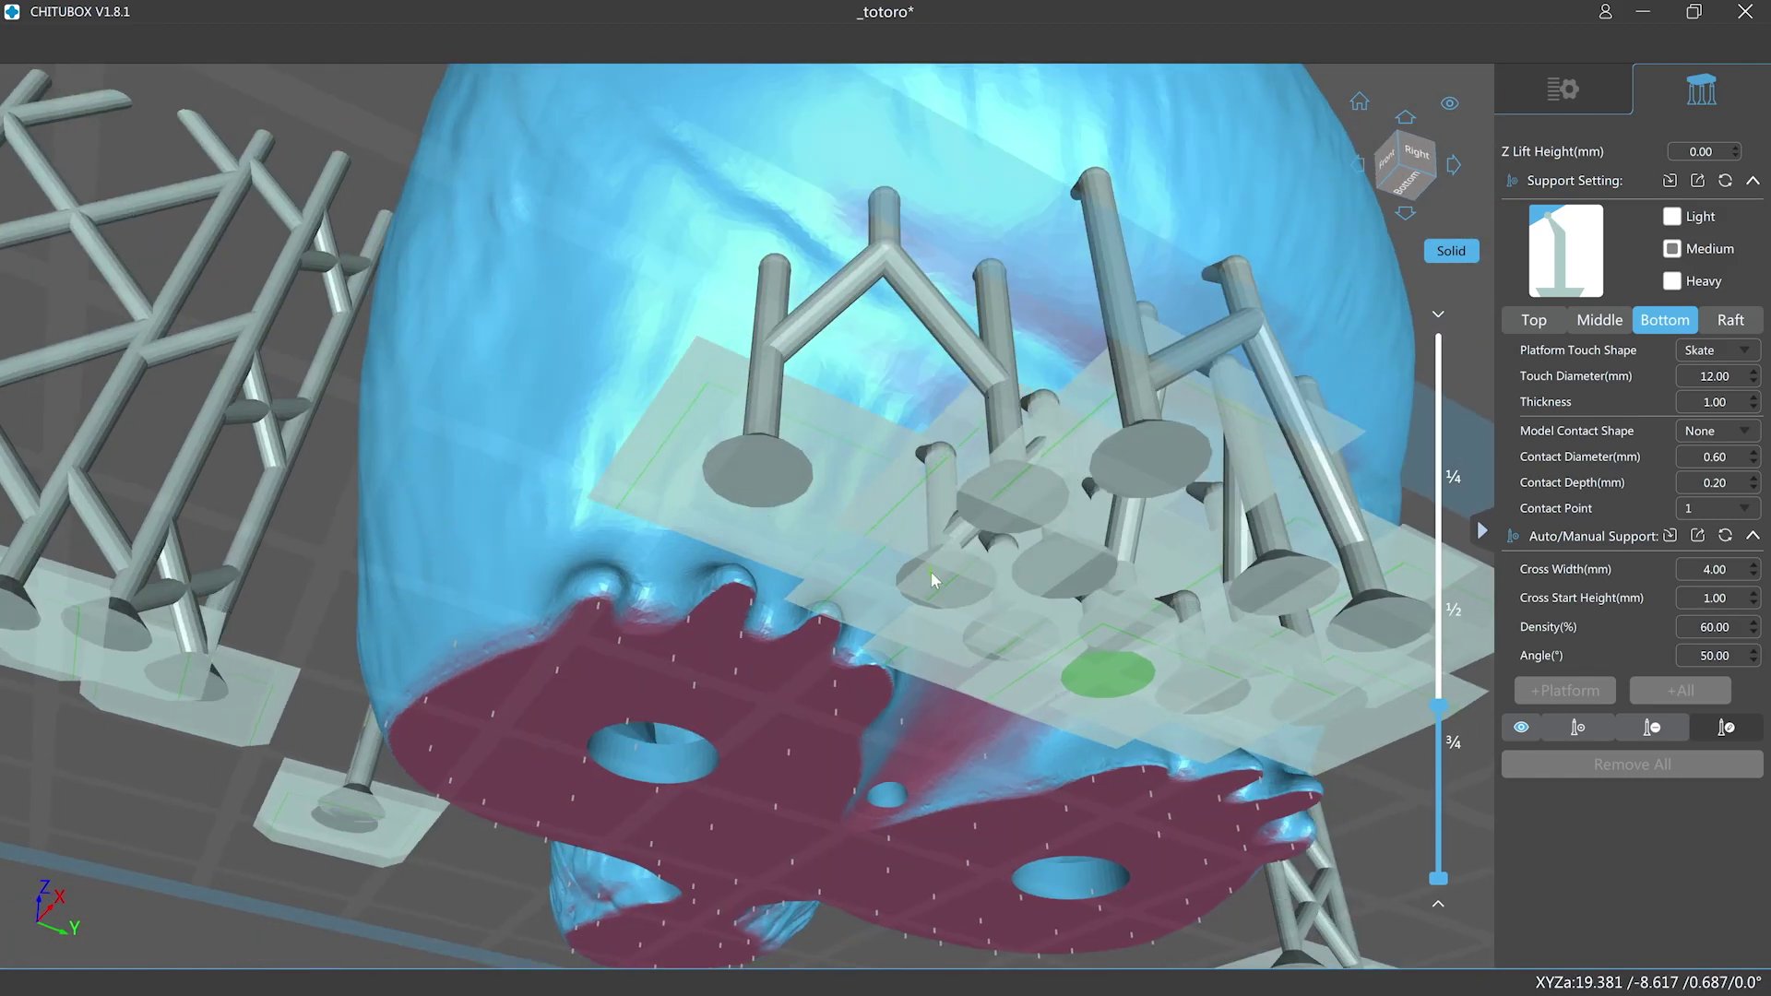
Step: Shift two more bases in the crowded front support cluster slightly and review the whole supported figure
{"action": "left_click_drag", "start_coordinate": [931, 579], "coordinate": [946, 562]}
{"action": "left_click_drag", "start_coordinate": [1001, 654], "coordinate": [1016, 638]}
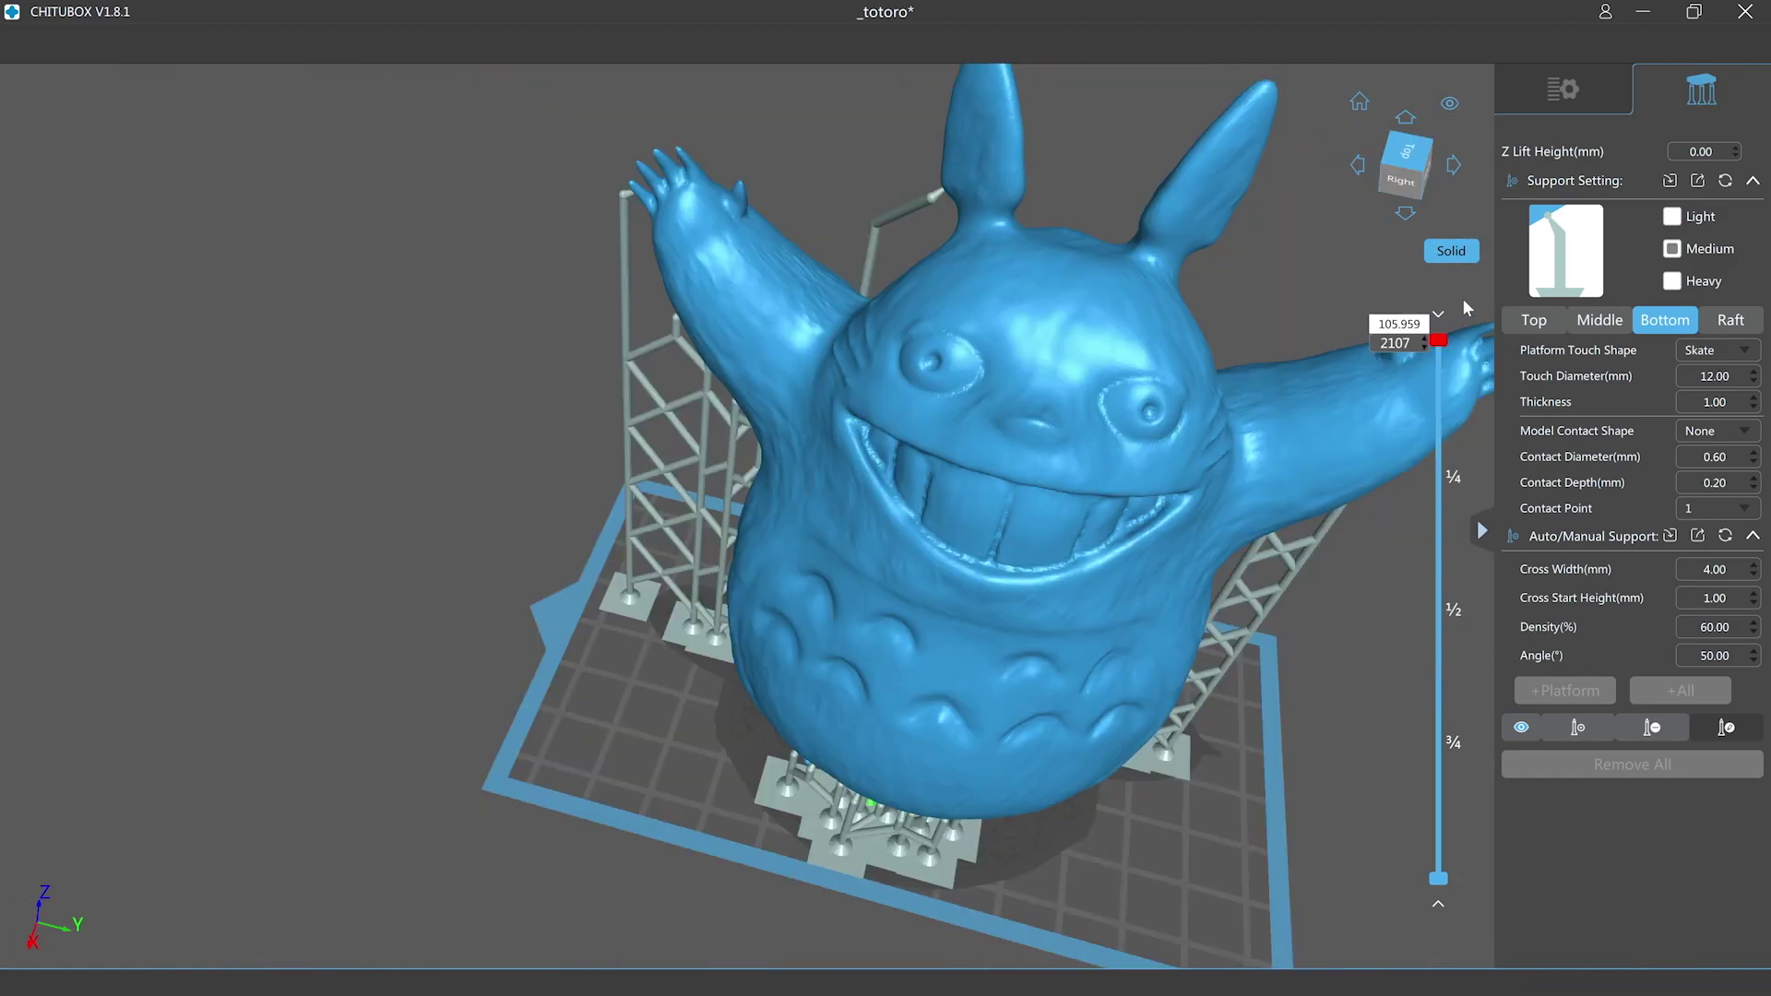
{"action": "left_click_drag", "start_coordinate": [1463, 302], "coordinate": [1468, 243]}
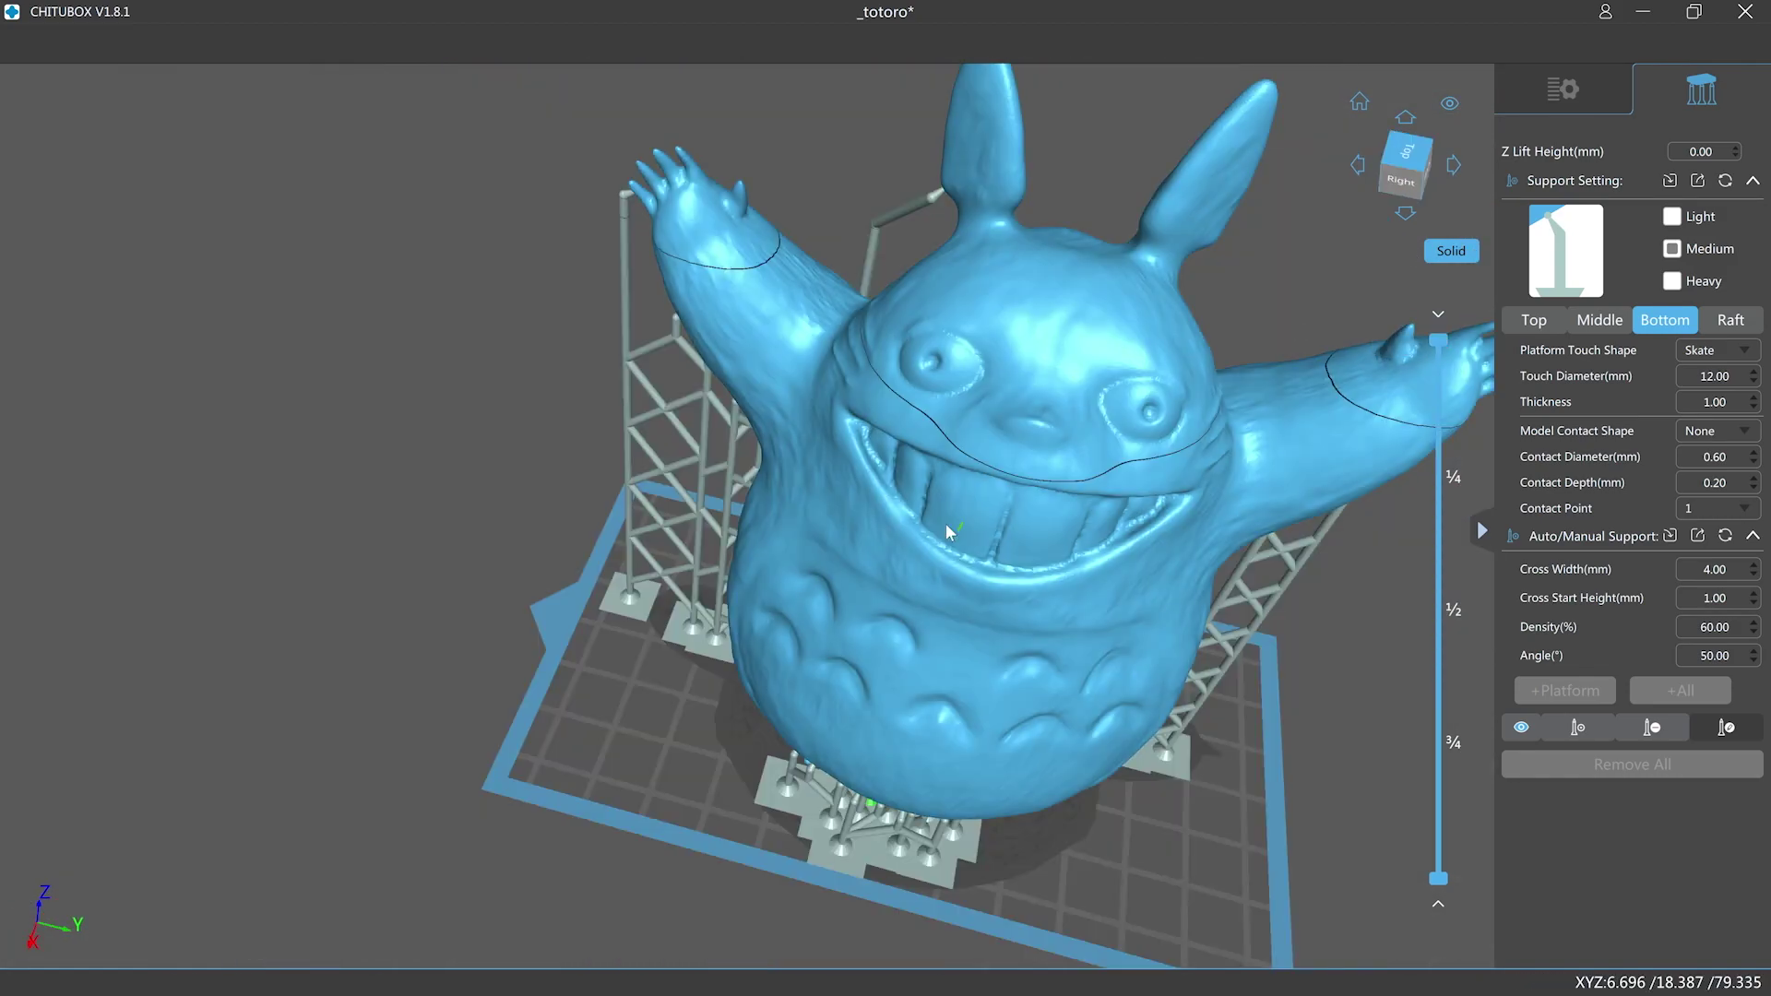
{"action": "scroll", "coordinate": [946, 525], "scroll_direction": "down", "scroll_amount": 3}
{"action": "right_click_drag", "start_coordinate": [947, 524], "coordinate": [973, 771]}
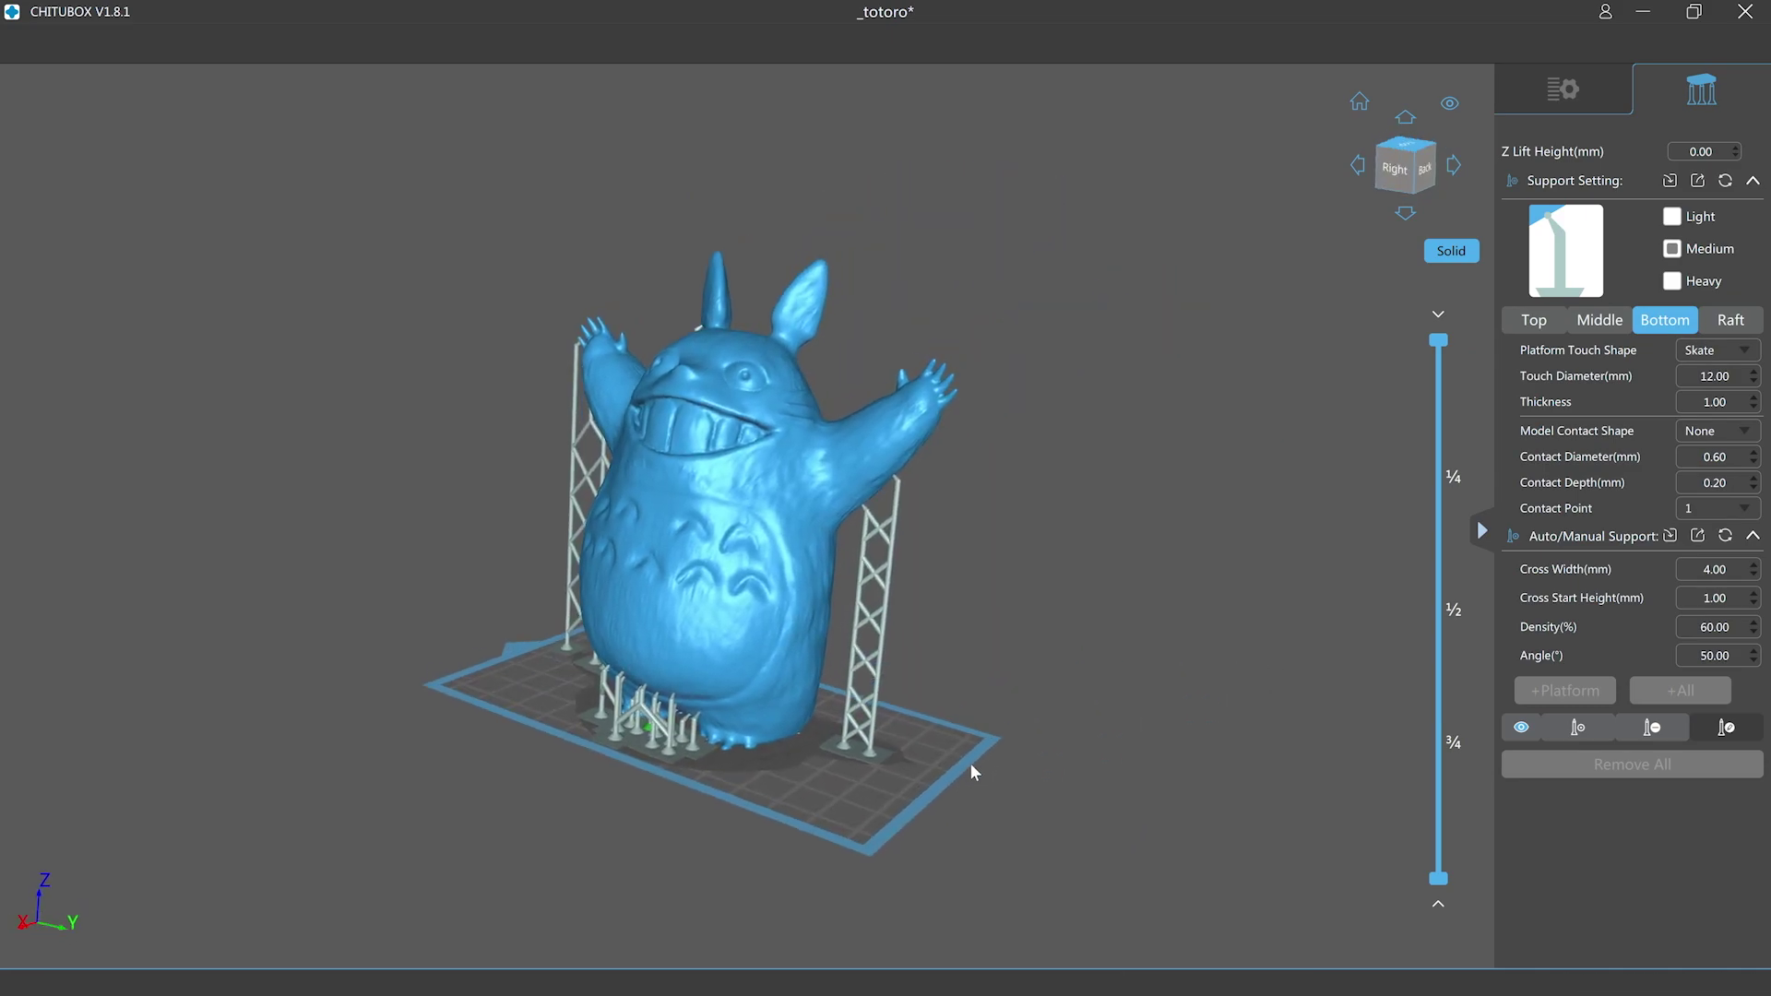
{"action": "scroll", "coordinate": [962, 691], "scroll_direction": "up", "scroll_amount": 3}
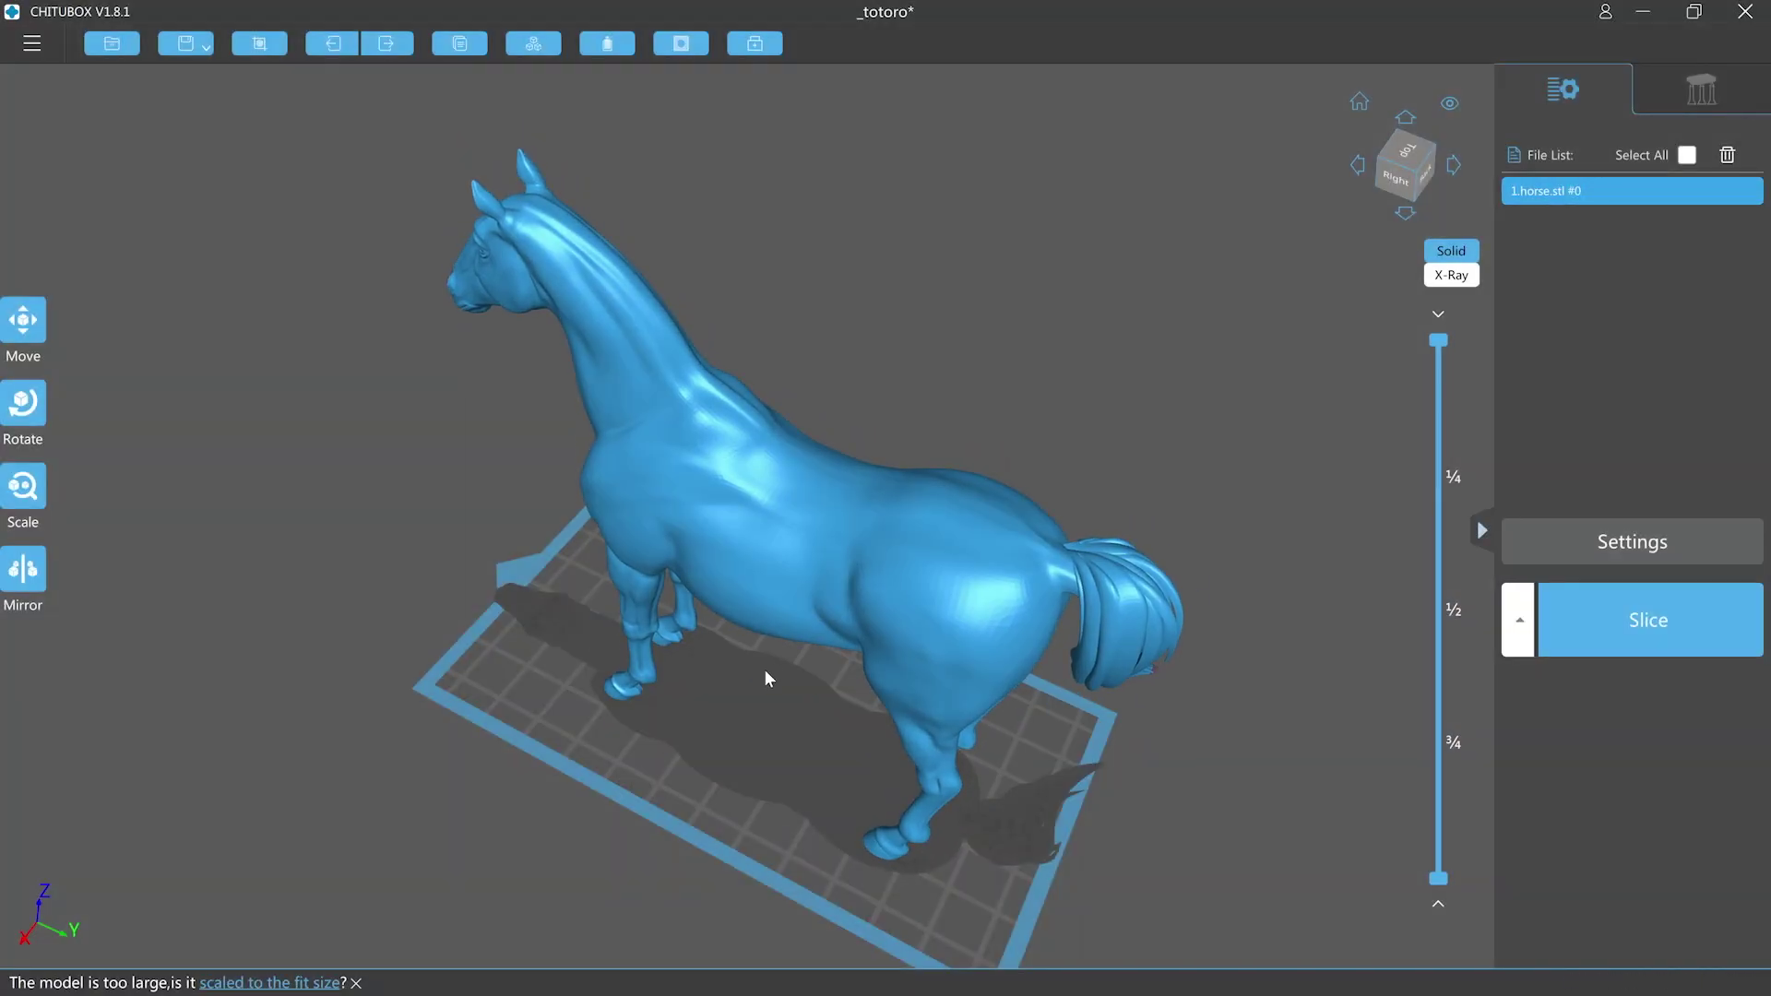
Step: Scale the horse model proportionally to fit the build volume and check its size on the plate
{"action": "right_click_drag", "start_coordinate": [765, 680], "coordinate": [815, 651]}
{"action": "left_click", "coordinate": [33, 500]}
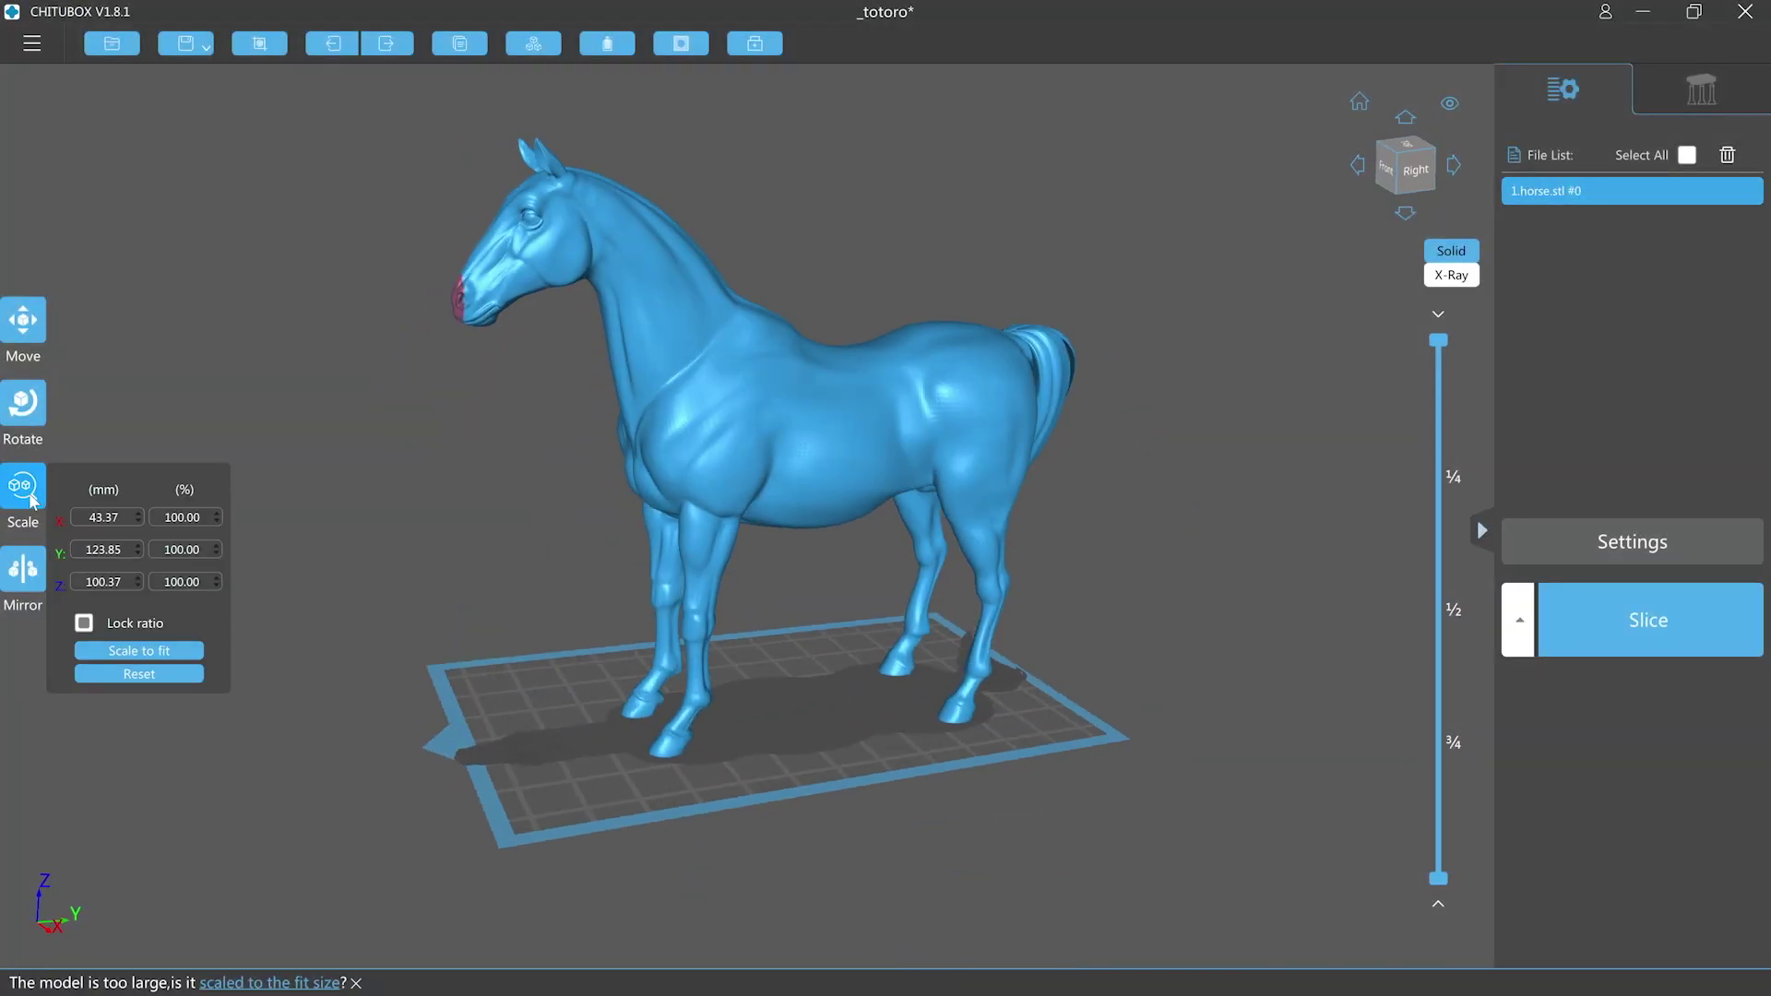
{"action": "left_click", "coordinate": [136, 650]}
{"action": "mouse_move", "coordinate": [916, 563]}
{"action": "right_mouse_down"}
{"action": "mouse_move", "coordinate": [877, 537]}
{"action": "mouse_move", "coordinate": [903, 539]}
{"action": "mouse_move", "coordinate": [849, 529]}
{"action": "mouse_move", "coordinate": [917, 529]}
{"action": "mouse_move", "coordinate": [893, 561]}
{"action": "right_mouse_up"}
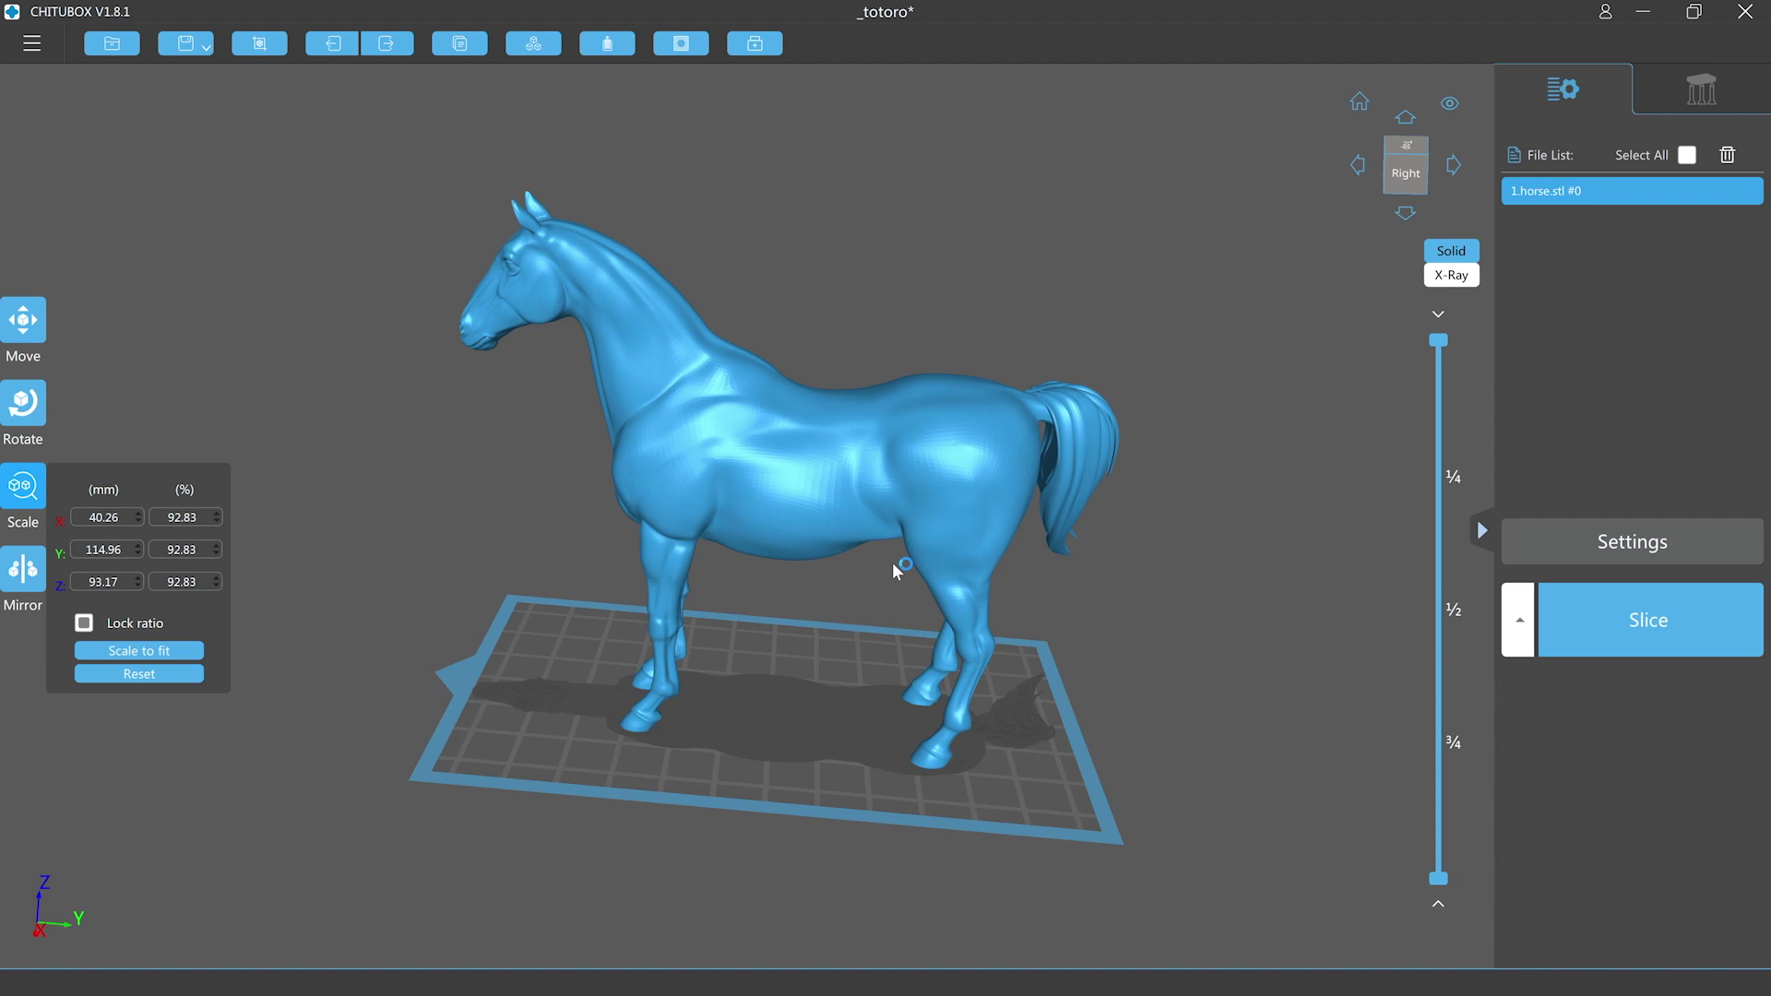
Step: Hollow the horse with a 3 mm inner wall, 100% precision and no infill structure
{"action": "right_click_drag", "start_coordinate": [925, 441], "coordinate": [830, 350]}
{"action": "left_click", "coordinate": [607, 43]}
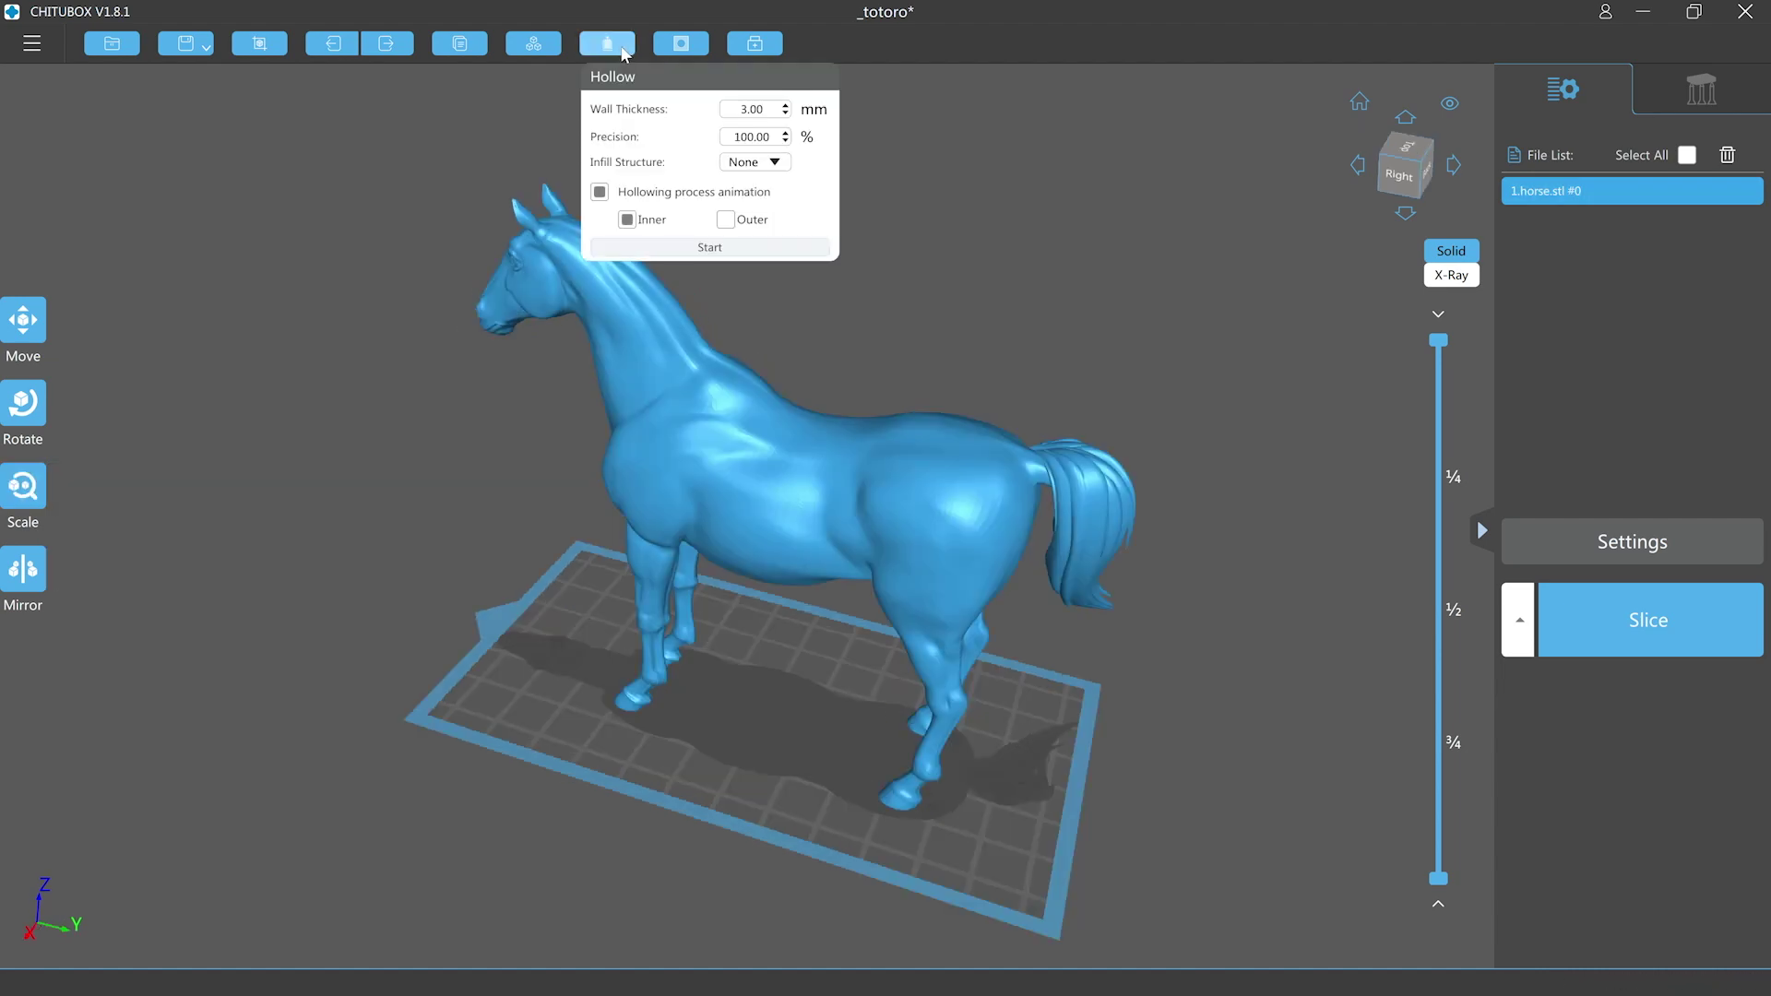
{"action": "left_click", "coordinate": [719, 249]}
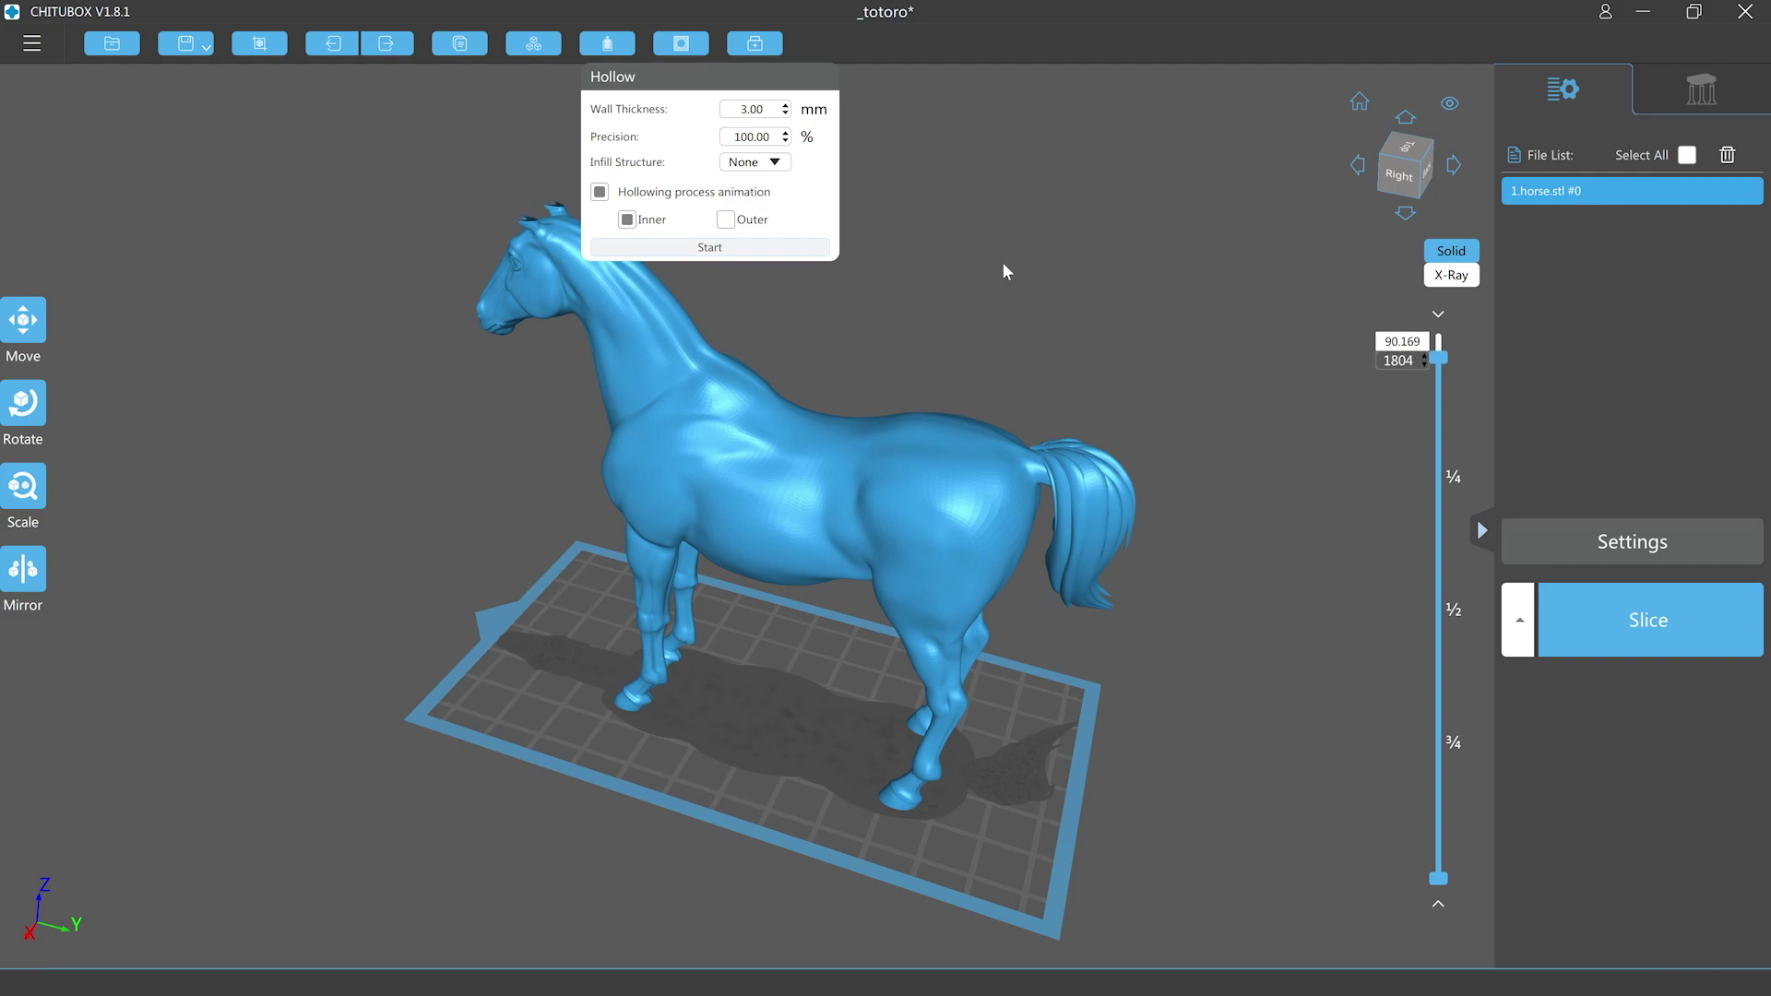
Step: Examine the horse's hollow interior by sectioning the model view down to about layer 905
{"action": "right_click_drag", "start_coordinate": [988, 290], "coordinate": [989, 303]}
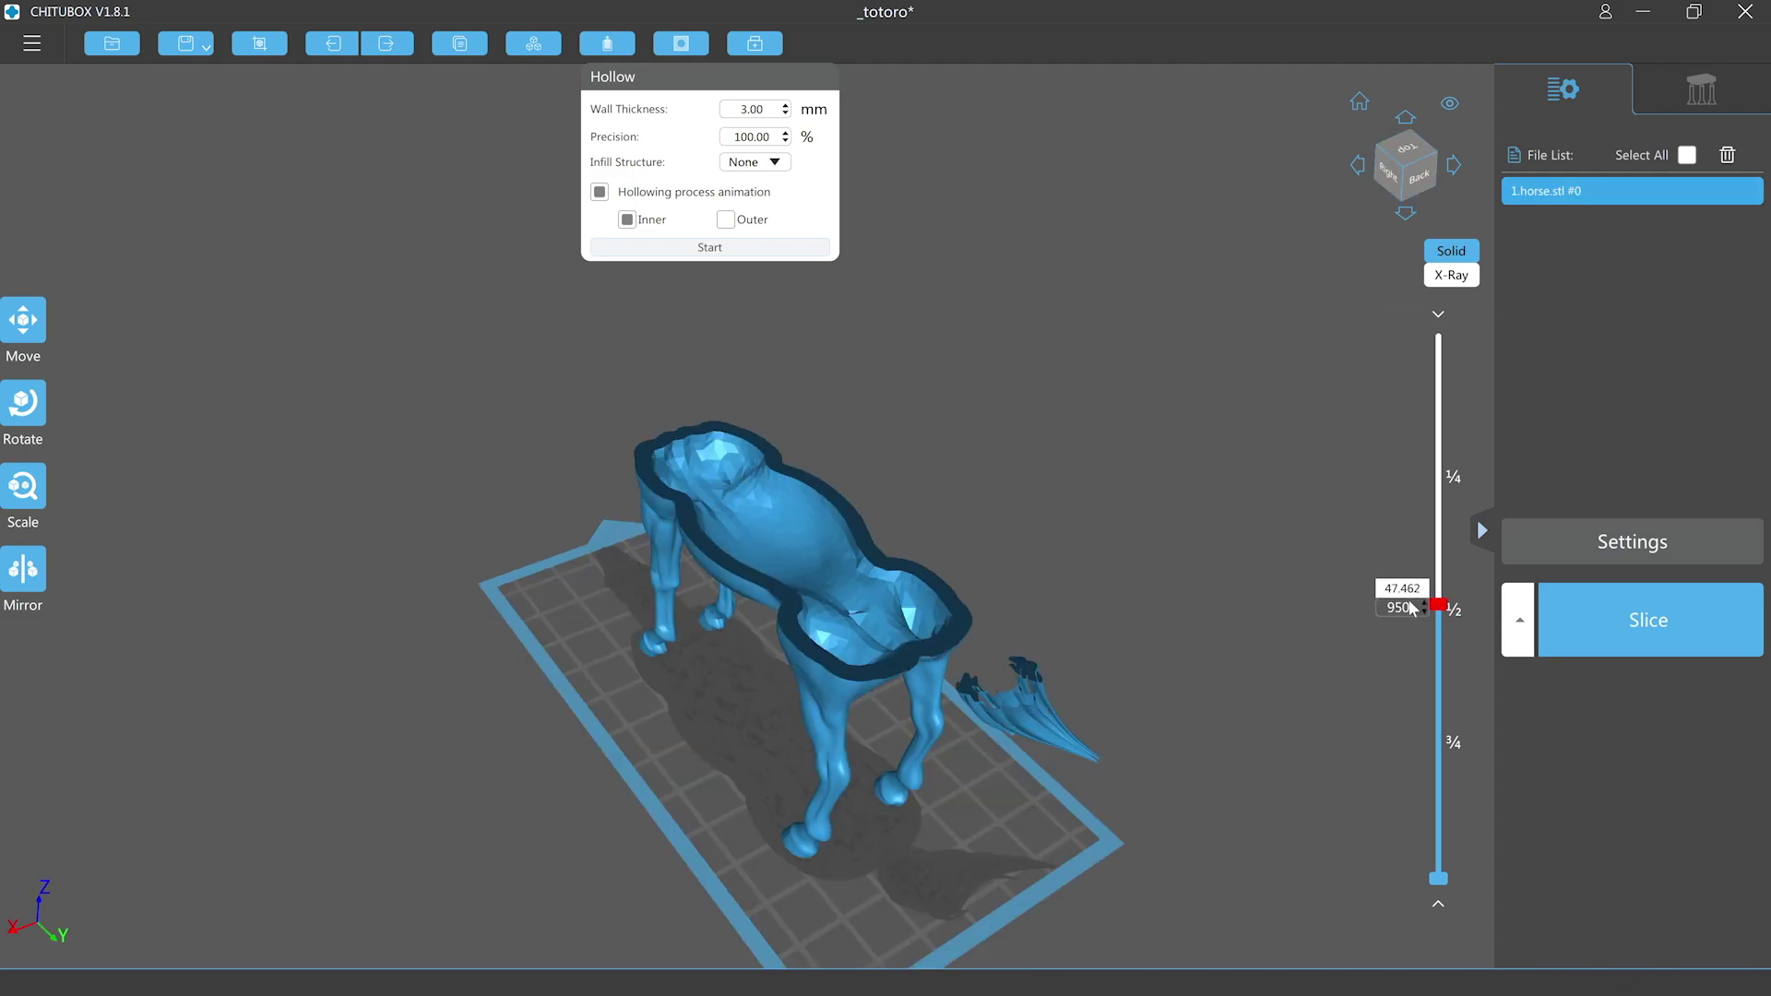
{"action": "left_click_drag", "start_coordinate": [1409, 602], "coordinate": [1380, 476]}
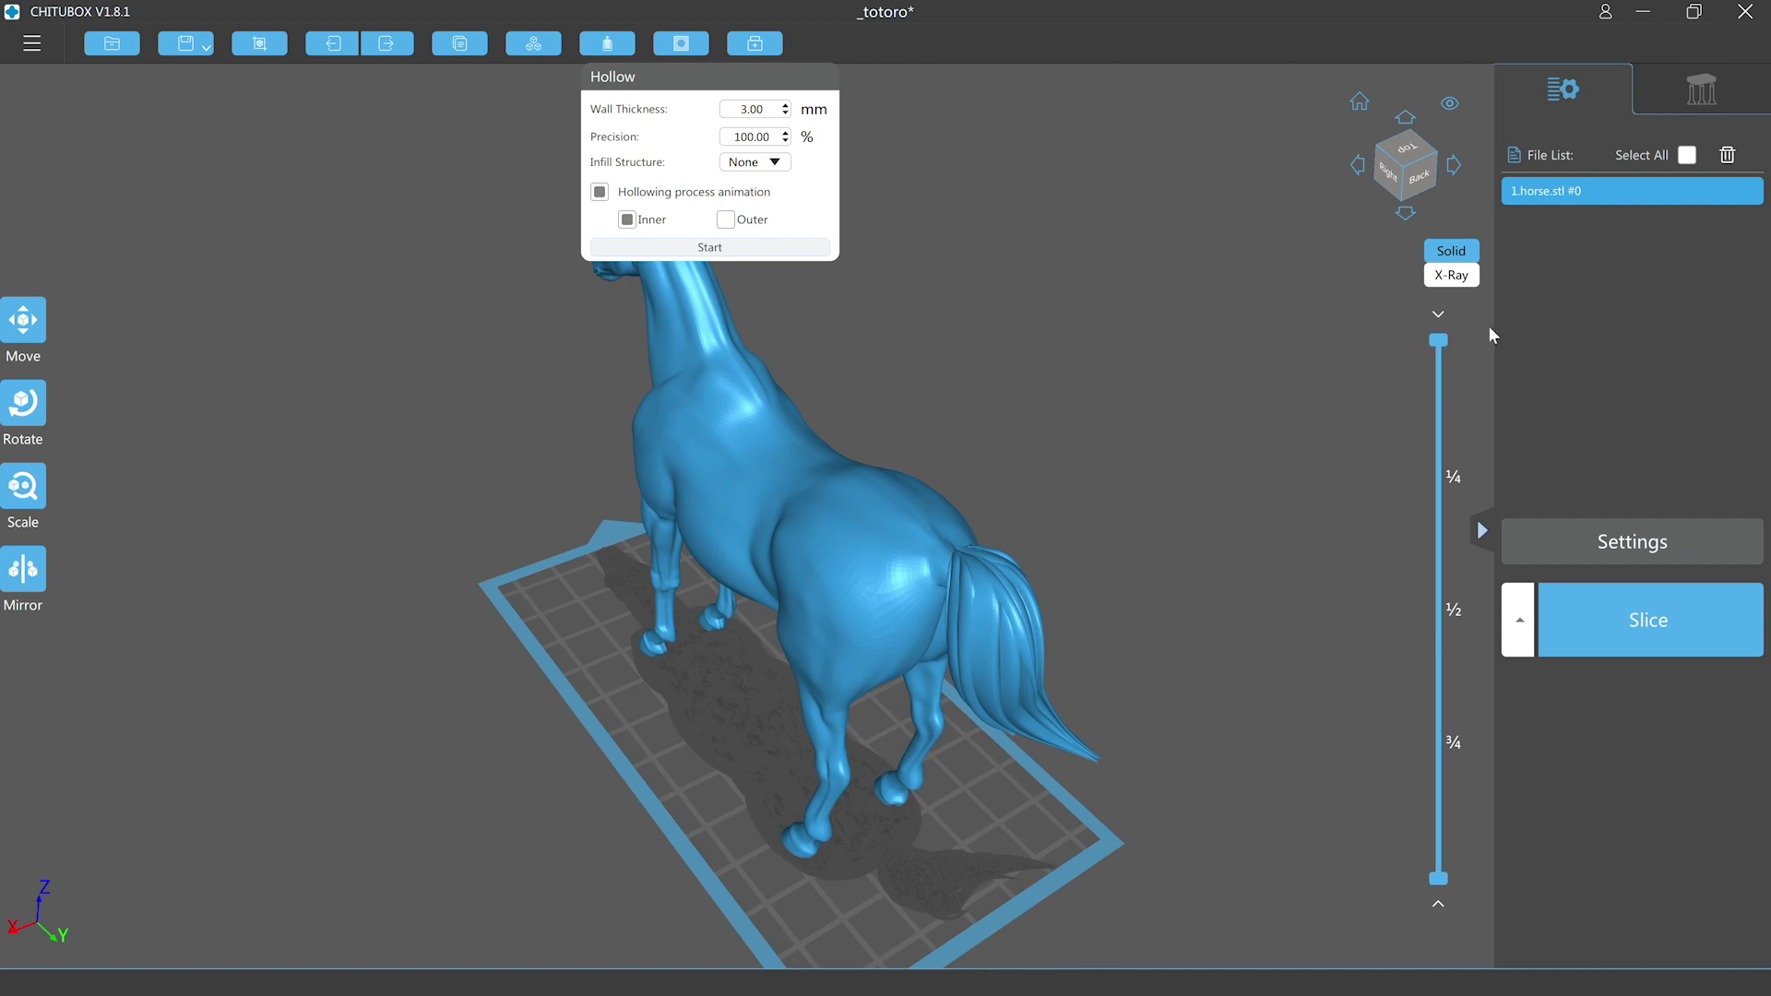
{"action": "left_click_drag", "start_coordinate": [1435, 494], "coordinate": [1402, 625]}
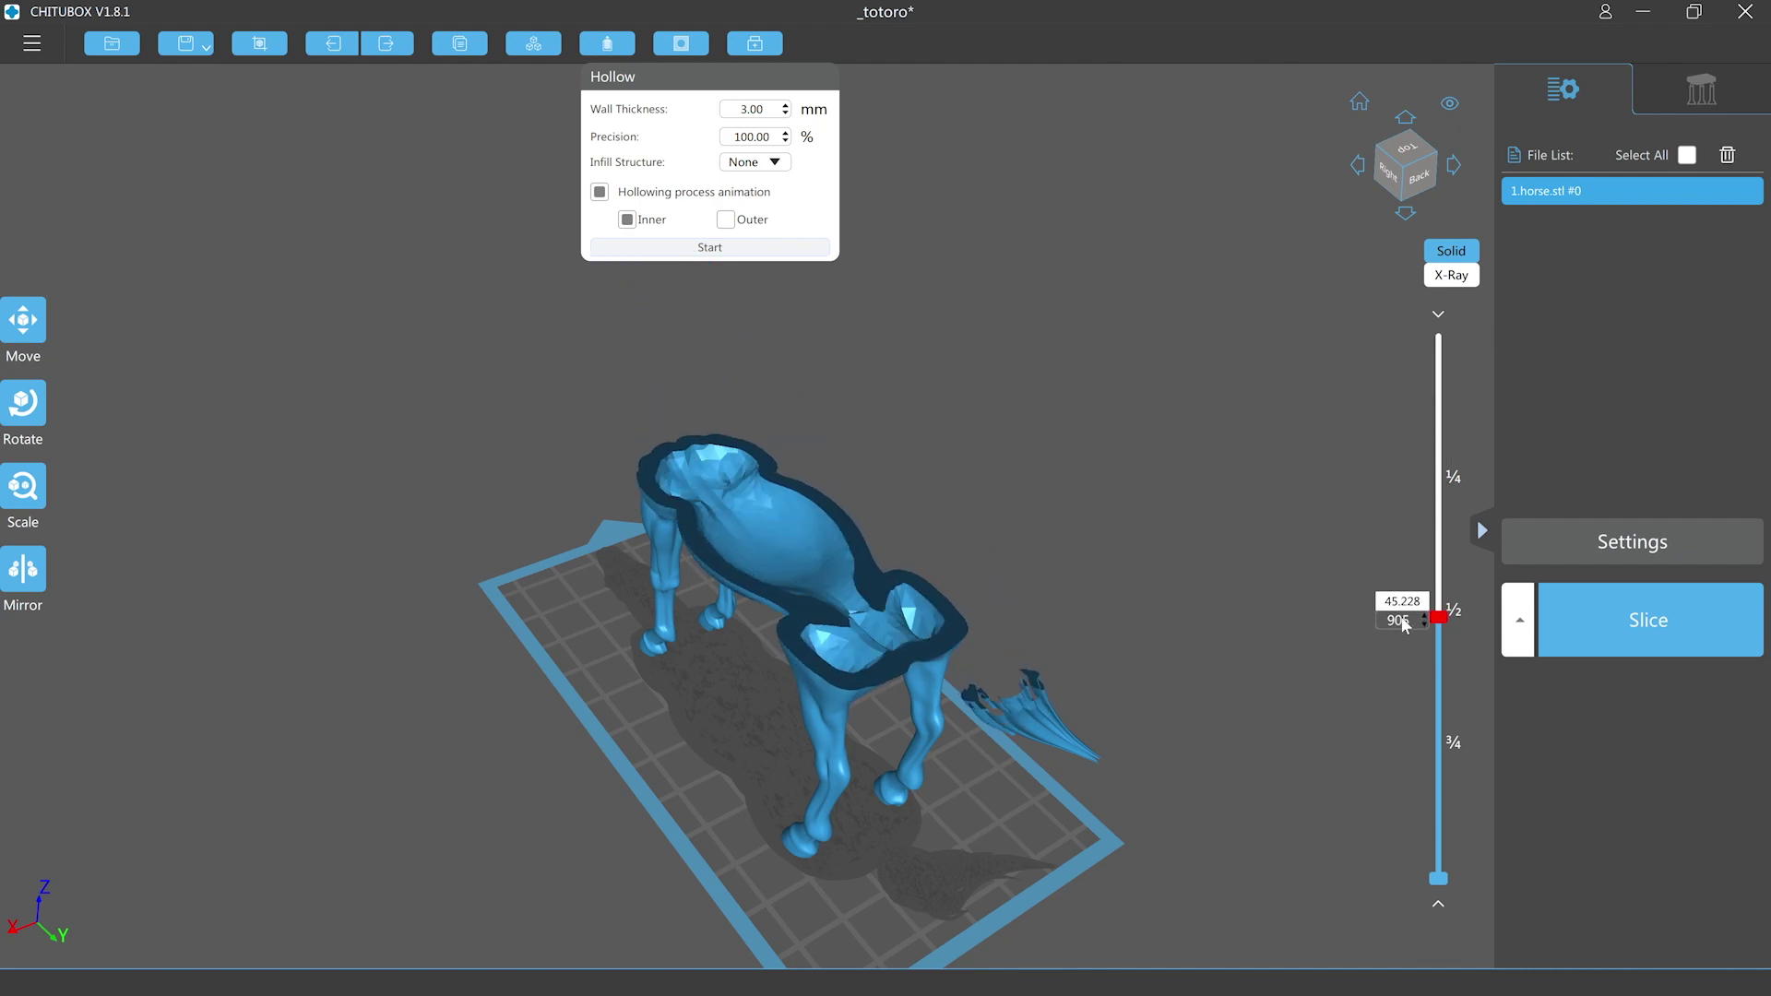
Step: Dig a 2 mm circular hole, 13 mm deep, through the floor of the belly cavity and check it from above
{"action": "right_click_drag", "start_coordinate": [1199, 544], "coordinate": [1188, 545]}
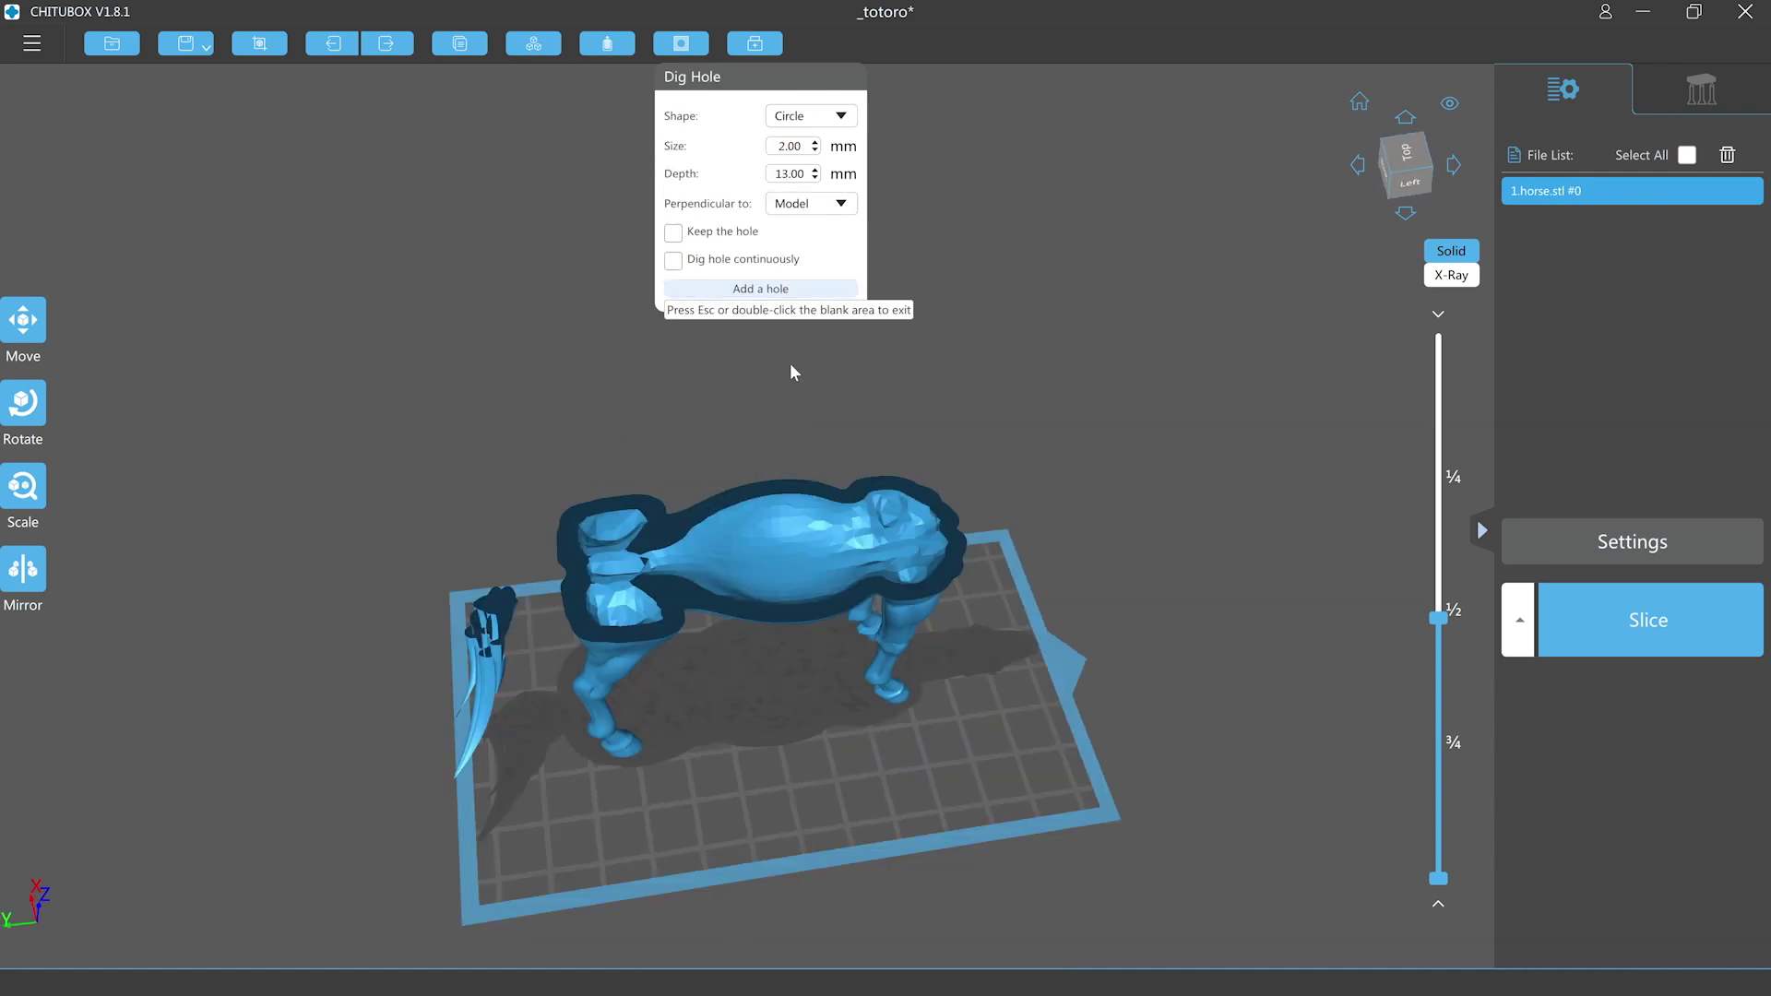
{"action": "left_click", "coordinate": [785, 573]}
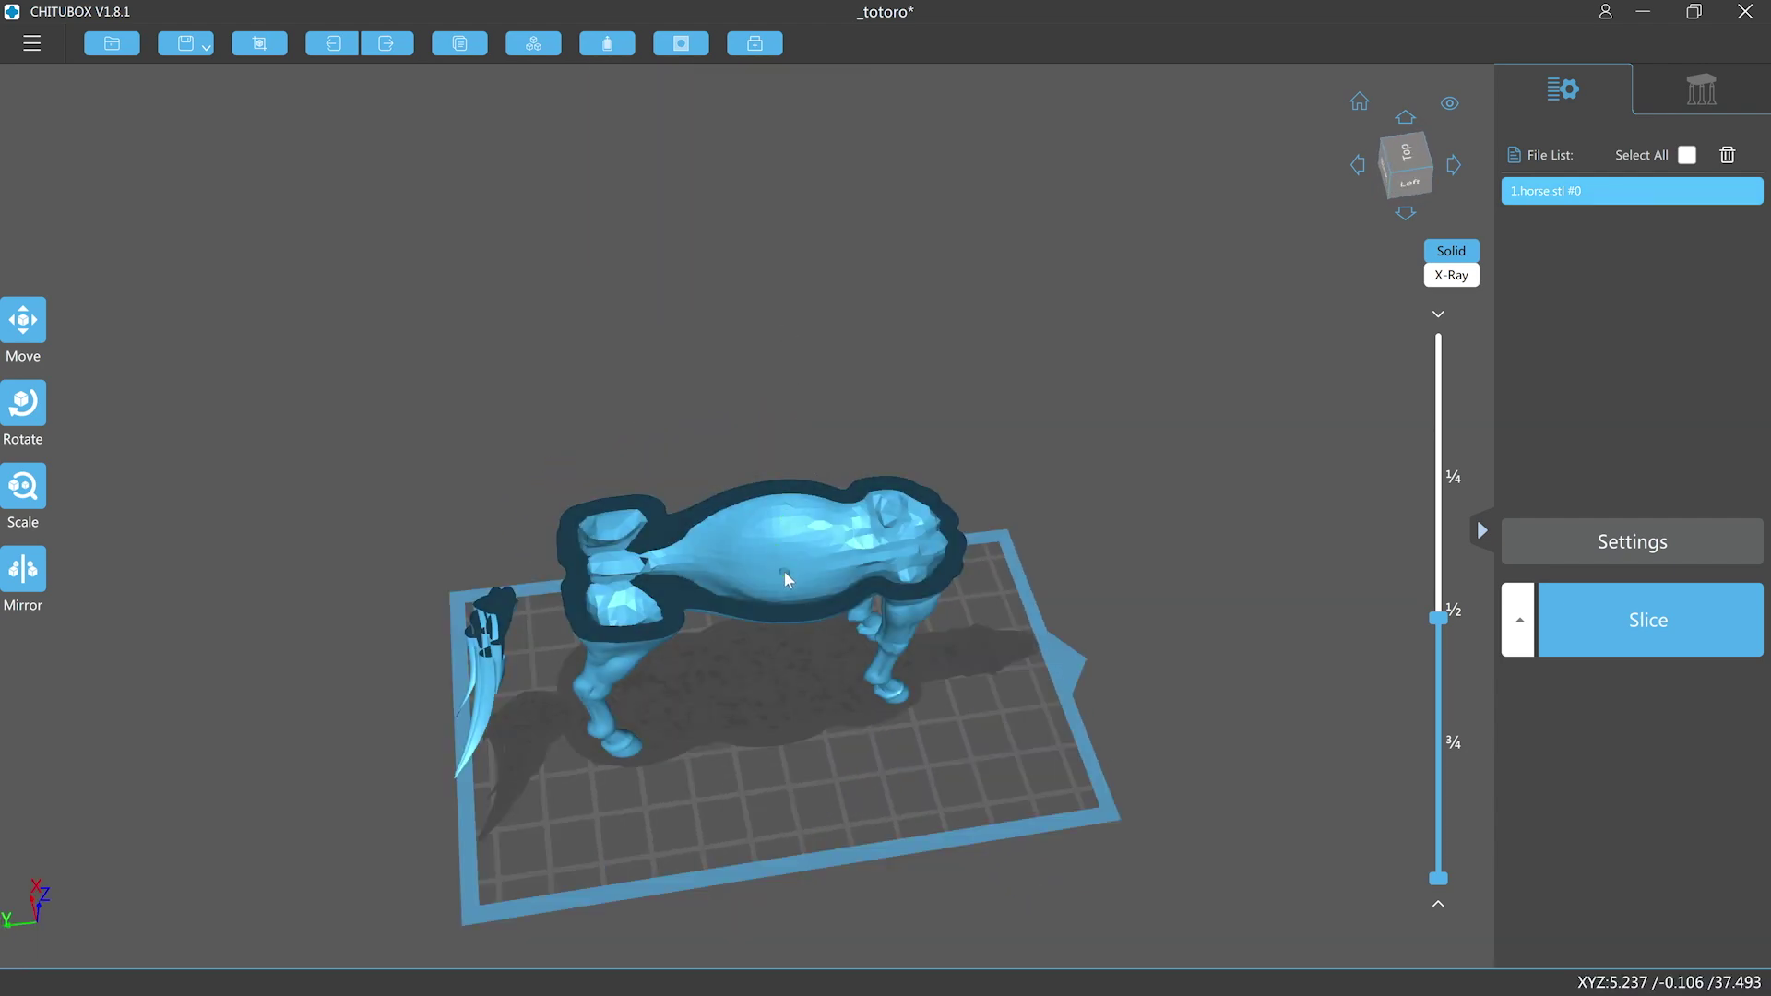
{"action": "left_click_drag", "start_coordinate": [1010, 501], "coordinate": [1013, 523]}
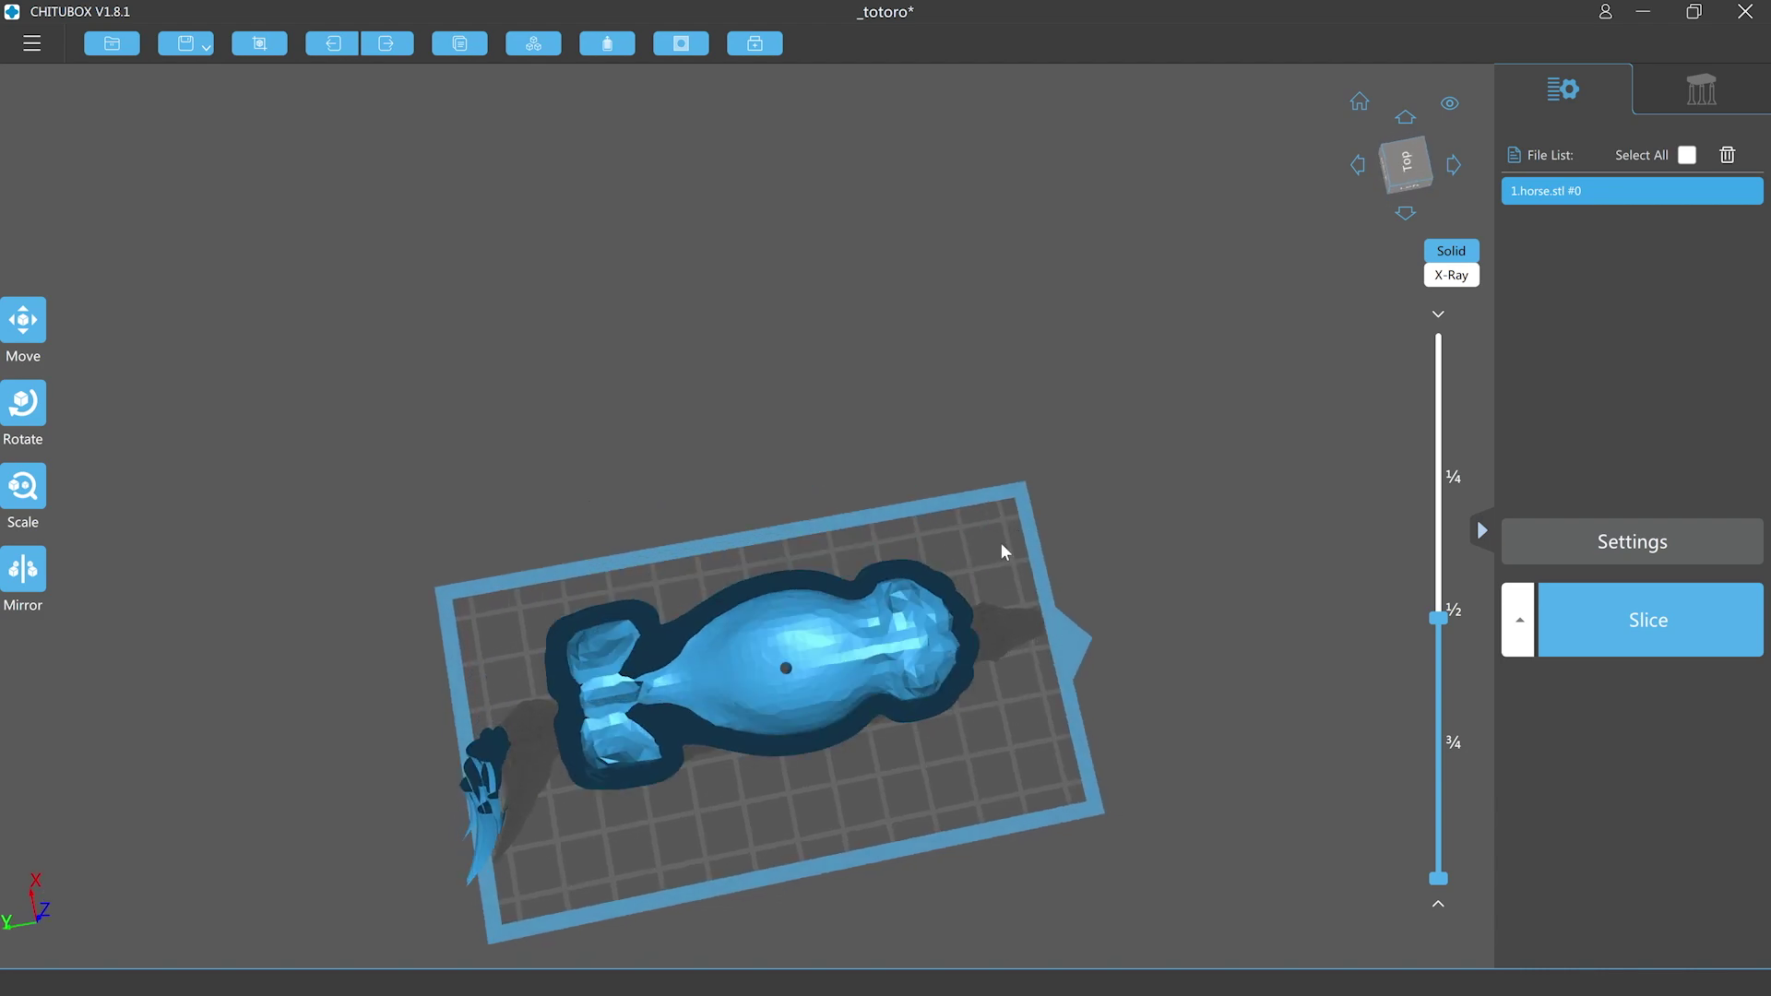
Step: Dig a 2 mm circular hole, 13 mm deep, in the floor of one hind-leg cavity
{"action": "left_click", "coordinate": [599, 662]}
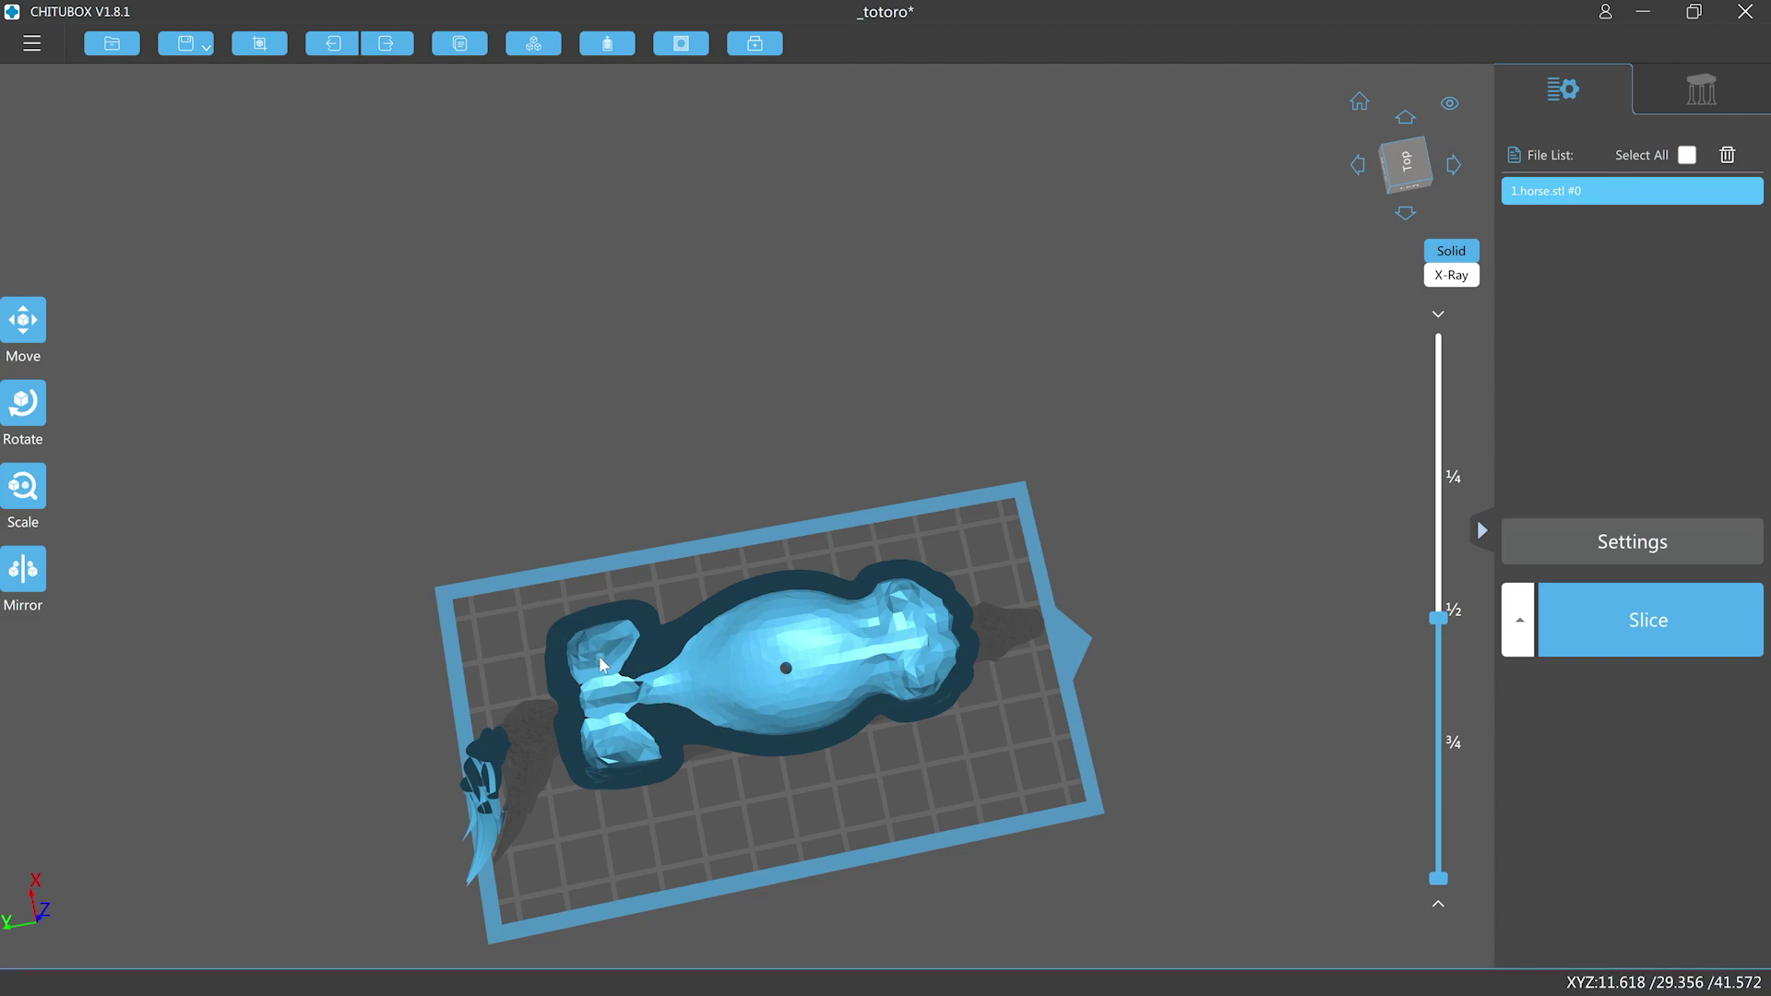
{"action": "mouse_move", "coordinate": [694, 645]}
{"action": "left_mouse_down"}
{"action": "mouse_move", "coordinate": [733, 604]}
{"action": "mouse_move", "coordinate": [709, 551]}
{"action": "mouse_move", "coordinate": [771, 544]}
{"action": "mouse_move", "coordinate": [677, 630]}
{"action": "left_mouse_up"}
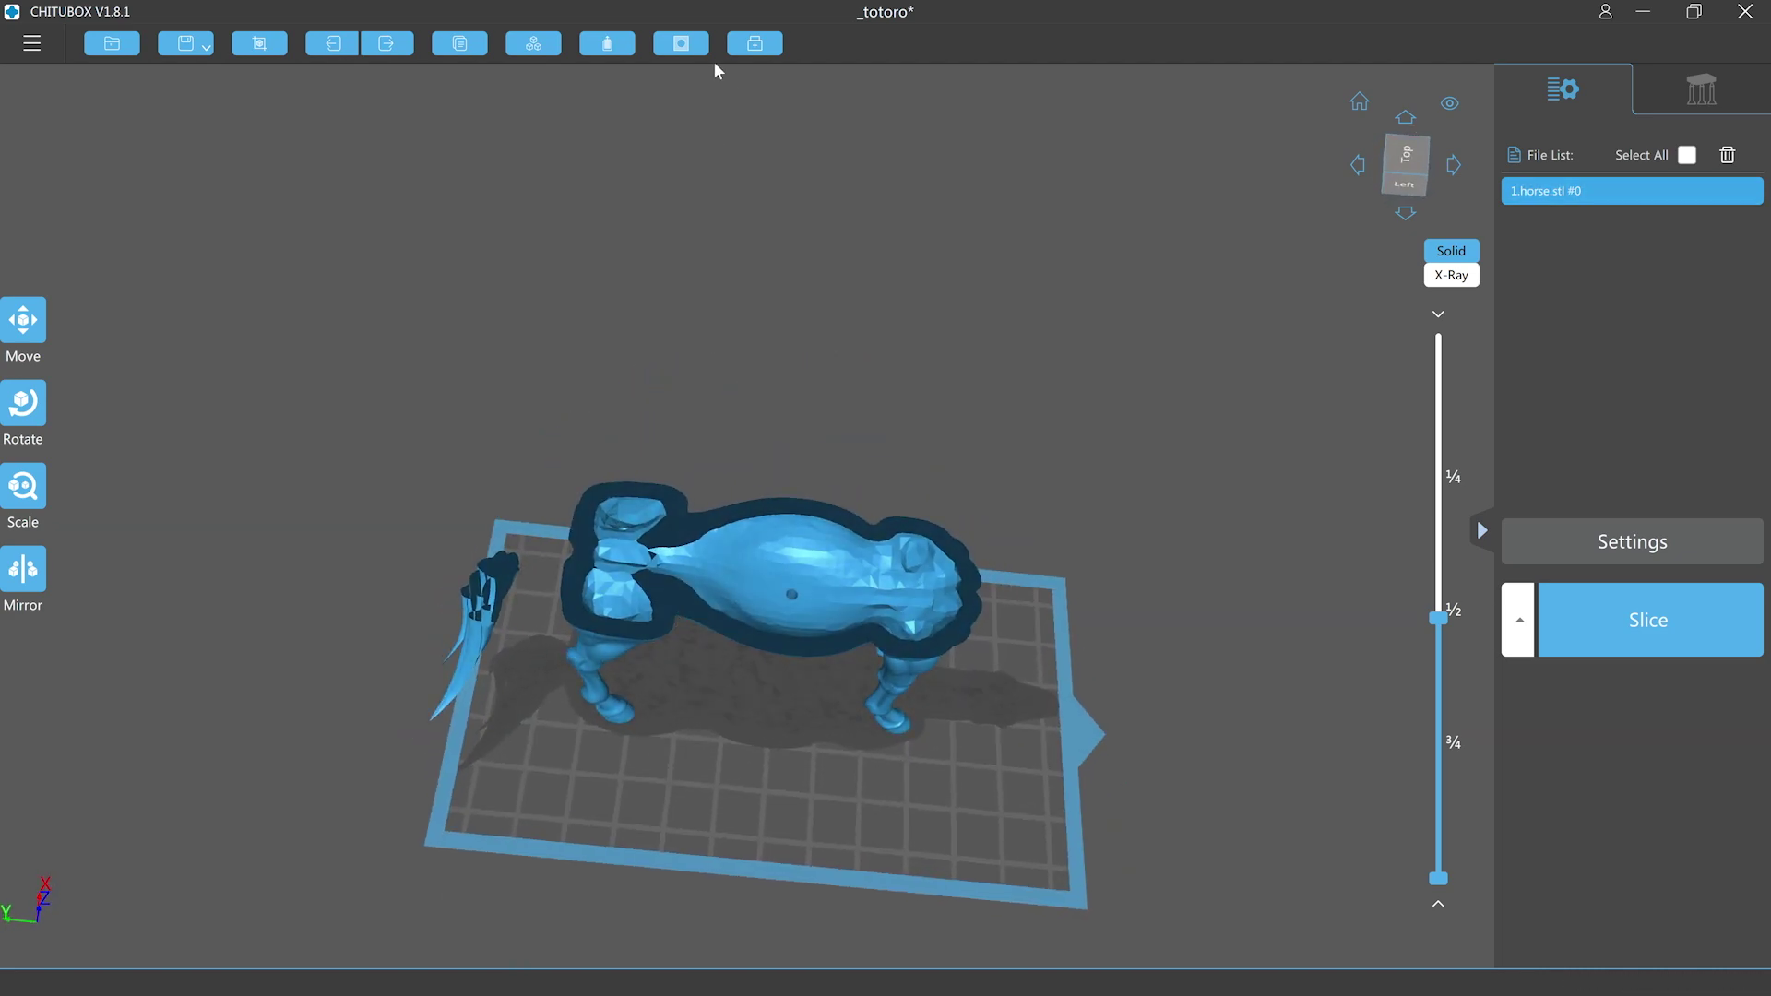
{"action": "left_click", "coordinate": [680, 43]}
{"action": "scroll", "coordinate": [616, 620], "scroll_direction": "up", "scroll_amount": 3}
{"action": "scroll", "coordinate": [616, 620], "scroll_direction": "up", "scroll_amount": 2}
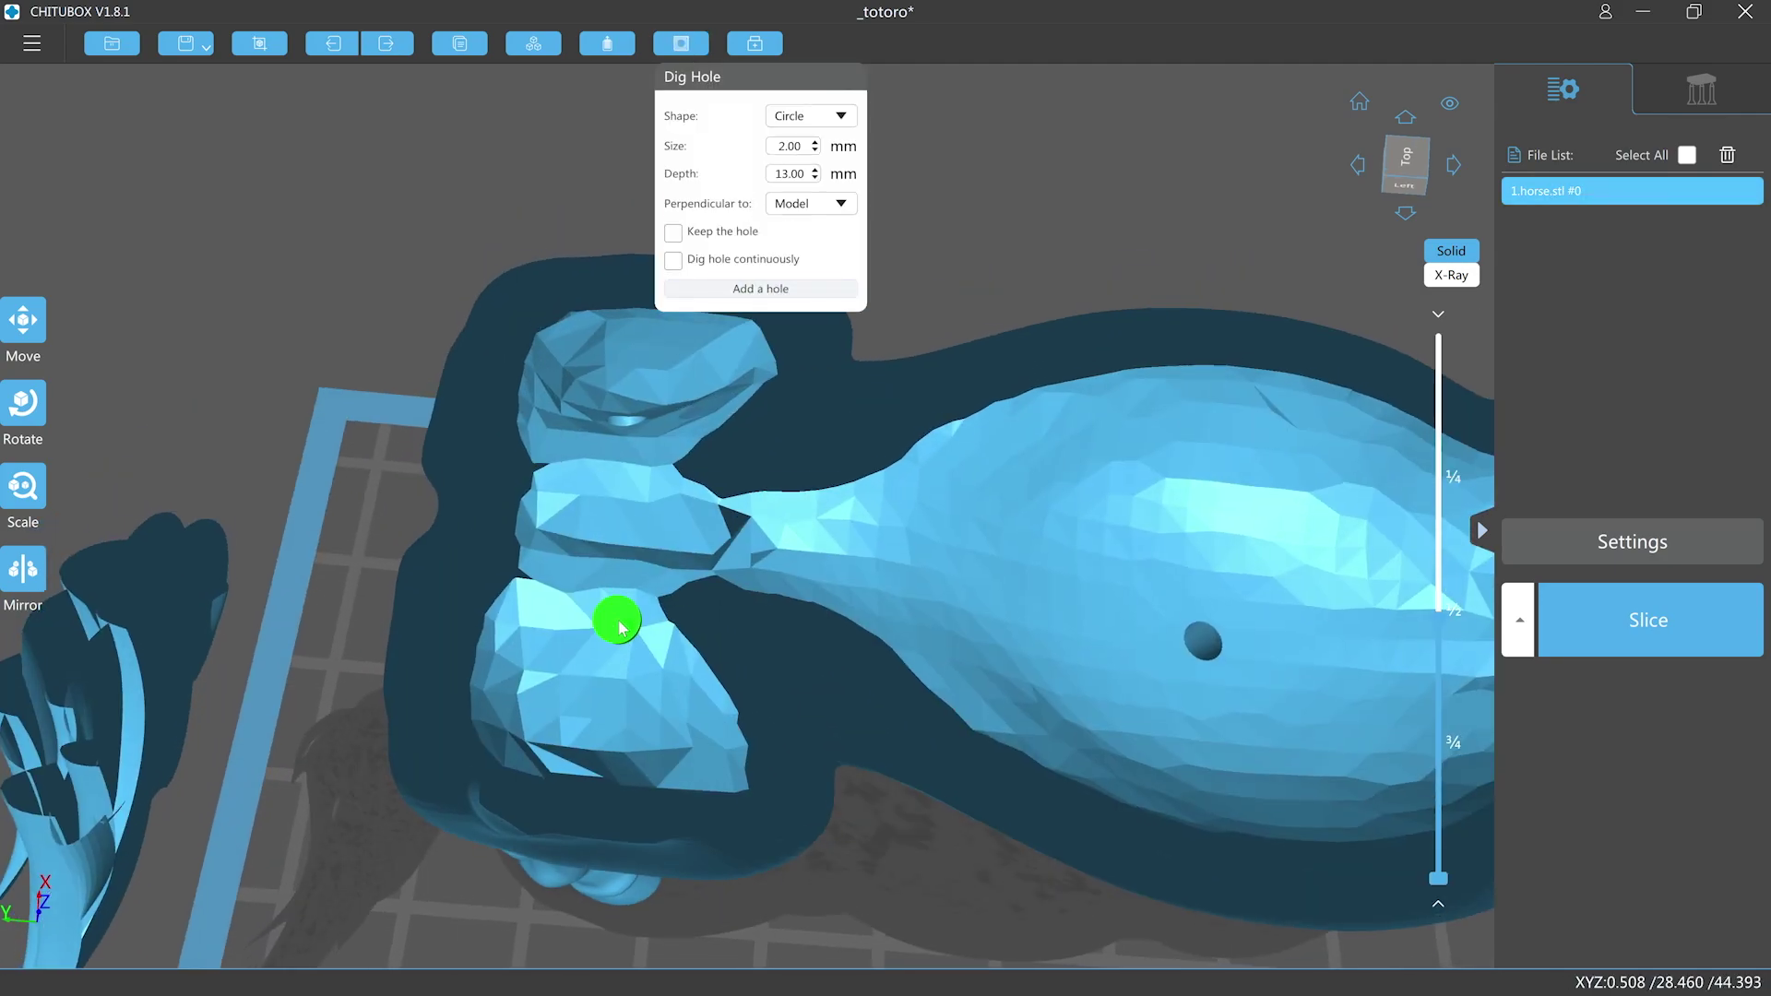
{"action": "left_click", "coordinate": [581, 733]}
Step: Examine the front body cavity and the hollow neck and head with the section raised to around layer 1479
{"action": "left_click_drag", "start_coordinate": [838, 750], "coordinate": [693, 579]}
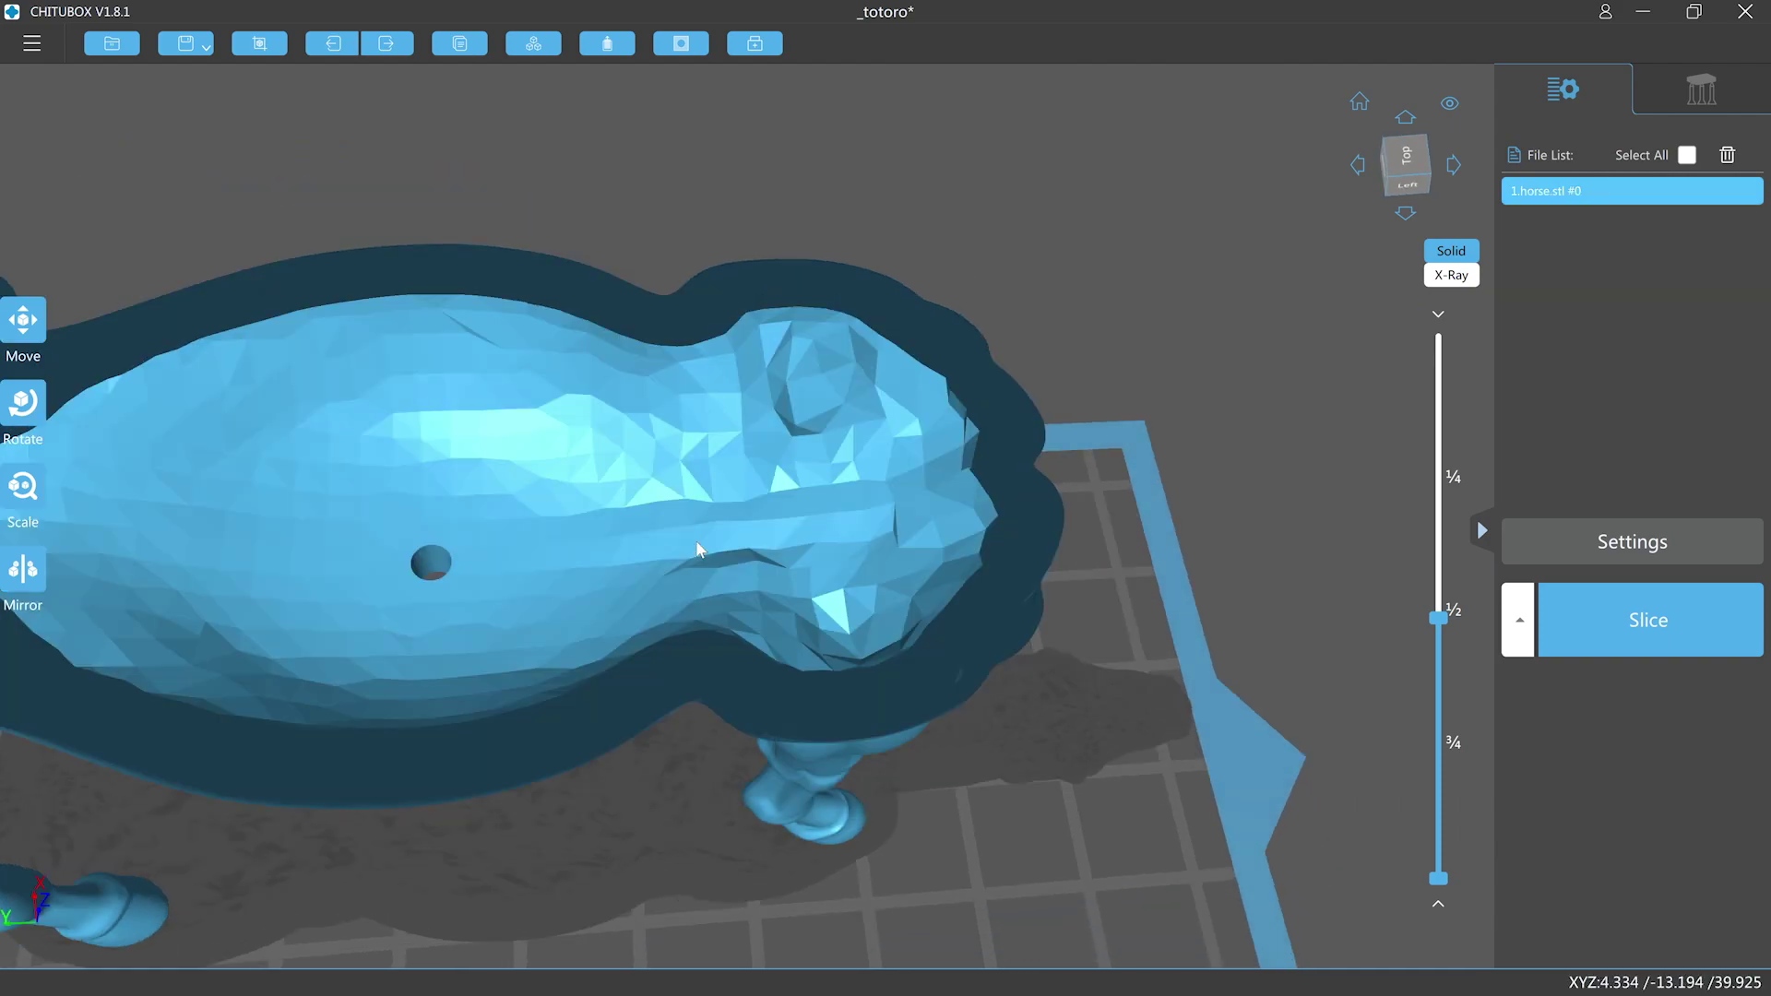
{"action": "scroll", "coordinate": [915, 645], "scroll_direction": "down", "scroll_amount": 5}
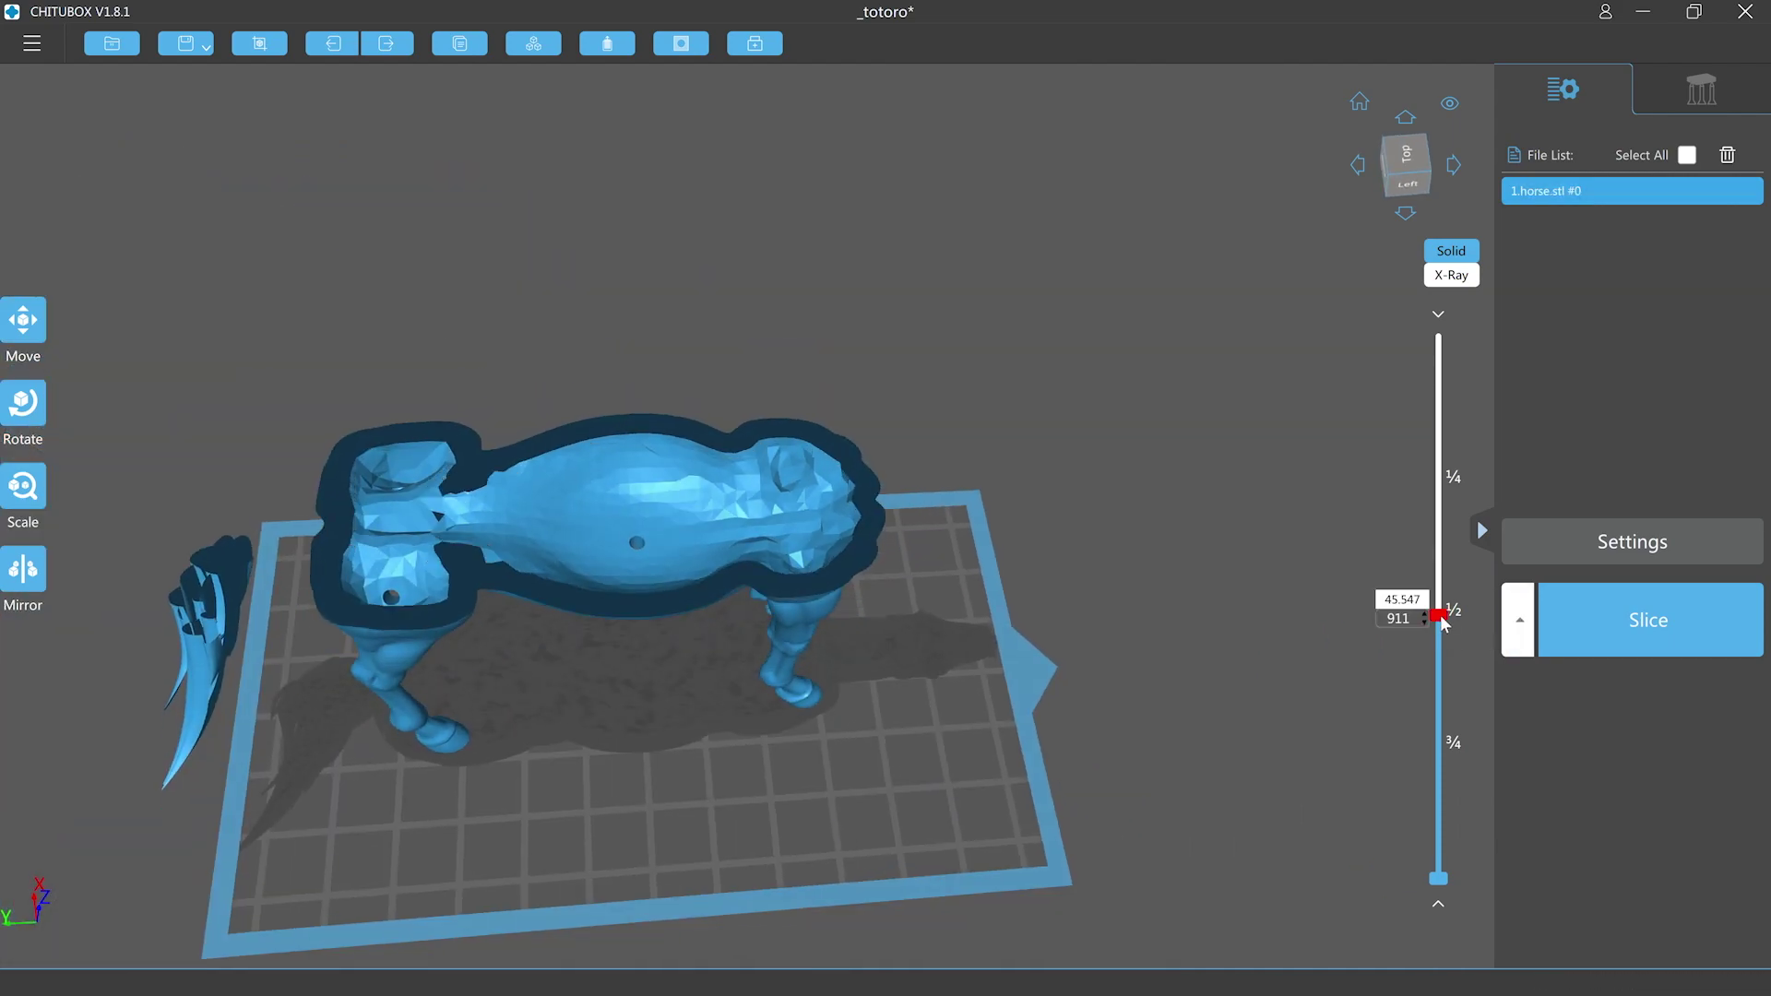
{"action": "left_click_drag", "start_coordinate": [1444, 623], "coordinate": [1520, 450]}
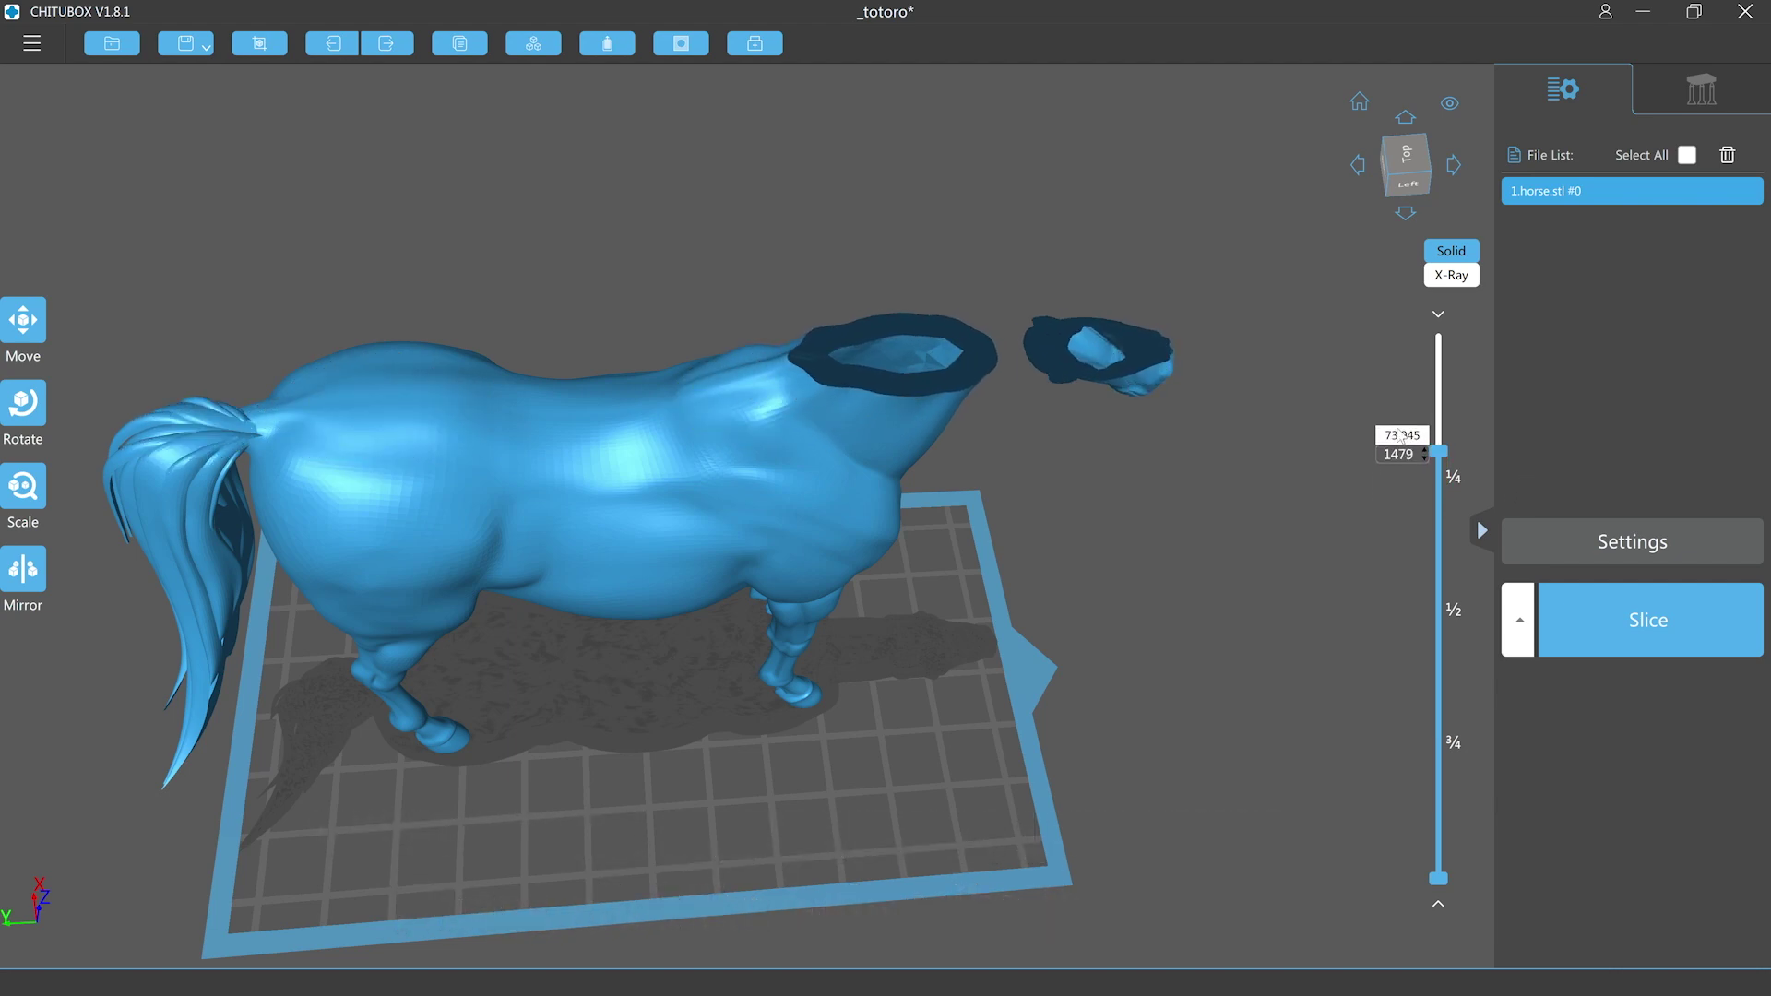
{"action": "right_click_drag", "start_coordinate": [1142, 444], "coordinate": [1180, 478]}
{"action": "scroll", "coordinate": [957, 220], "scroll_direction": "up", "scroll_amount": 4}
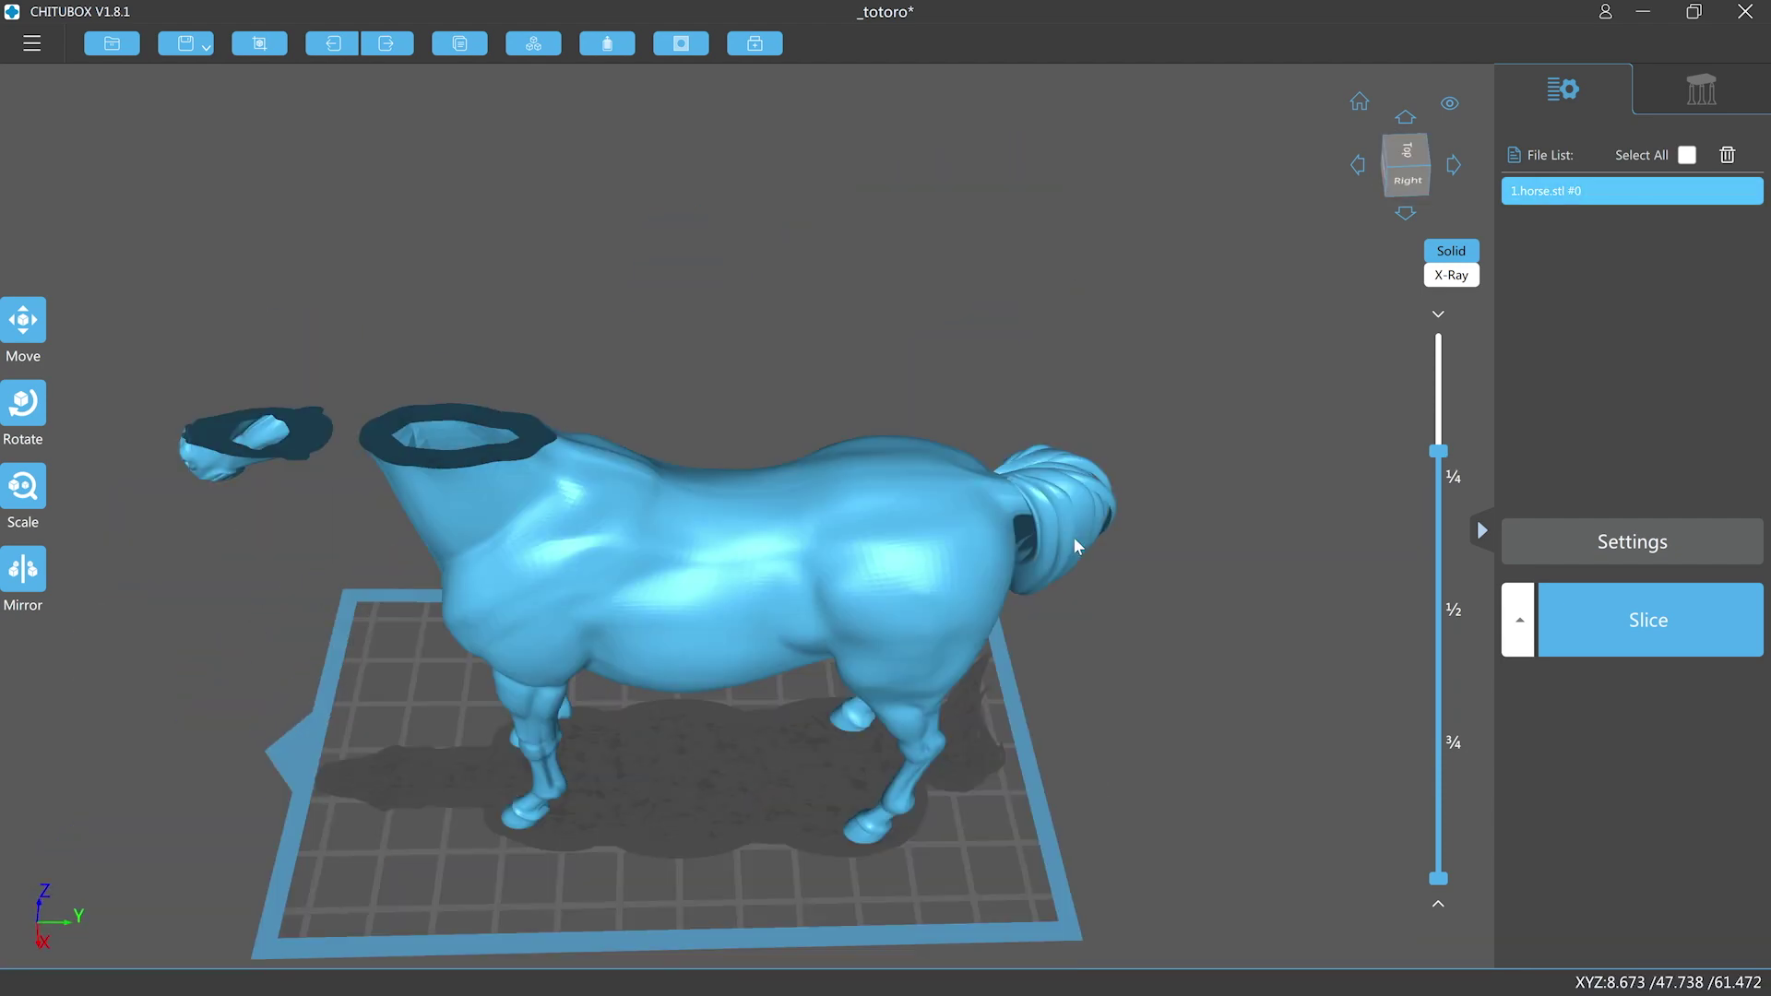
{"action": "mouse_move", "coordinate": [1442, 447]}
{"action": "left_mouse_down"}
{"action": "mouse_move", "coordinate": [1450, 403]}
{"action": "mouse_move", "coordinate": [1447, 438]}
{"action": "left_mouse_up"}
{"action": "right_click_drag", "start_coordinate": [1140, 392], "coordinate": [1134, 427]}
Step: Slice the horse, examine the hollow neck and head around layers 1408 and 1464, and return to the model
{"action": "left_click", "coordinate": [1647, 620]}
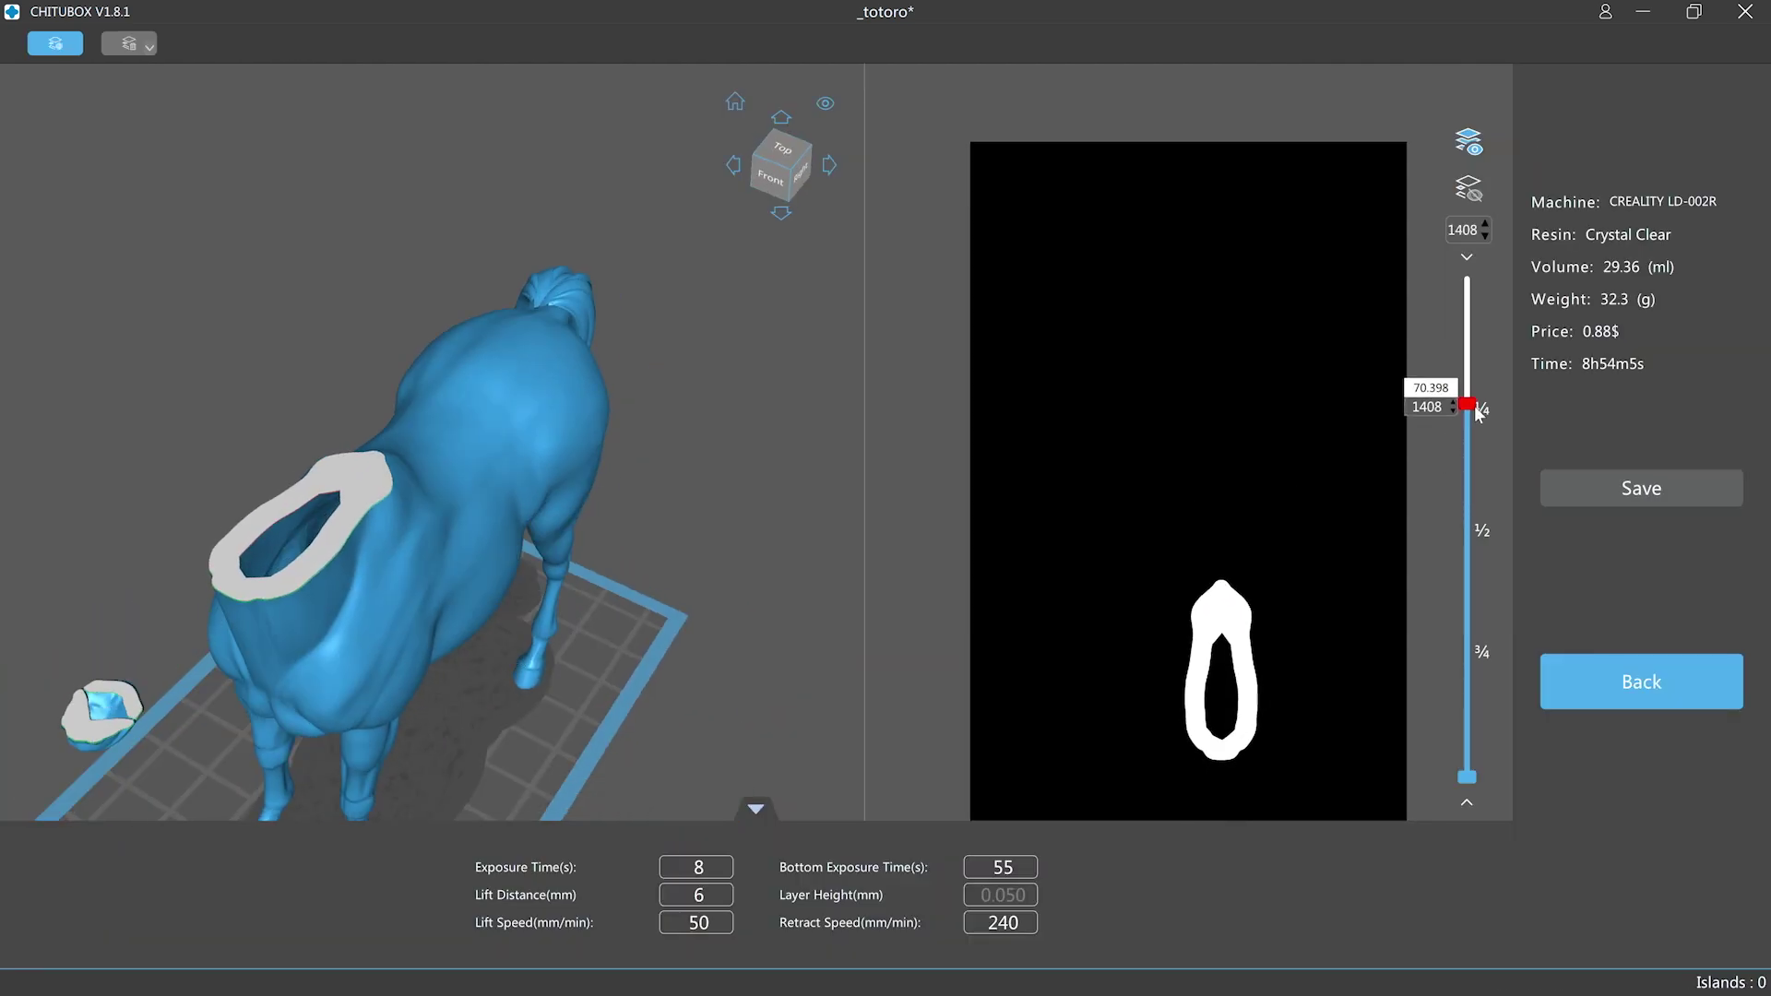
{"action": "left_click_drag", "start_coordinate": [1475, 409], "coordinate": [1473, 413]}
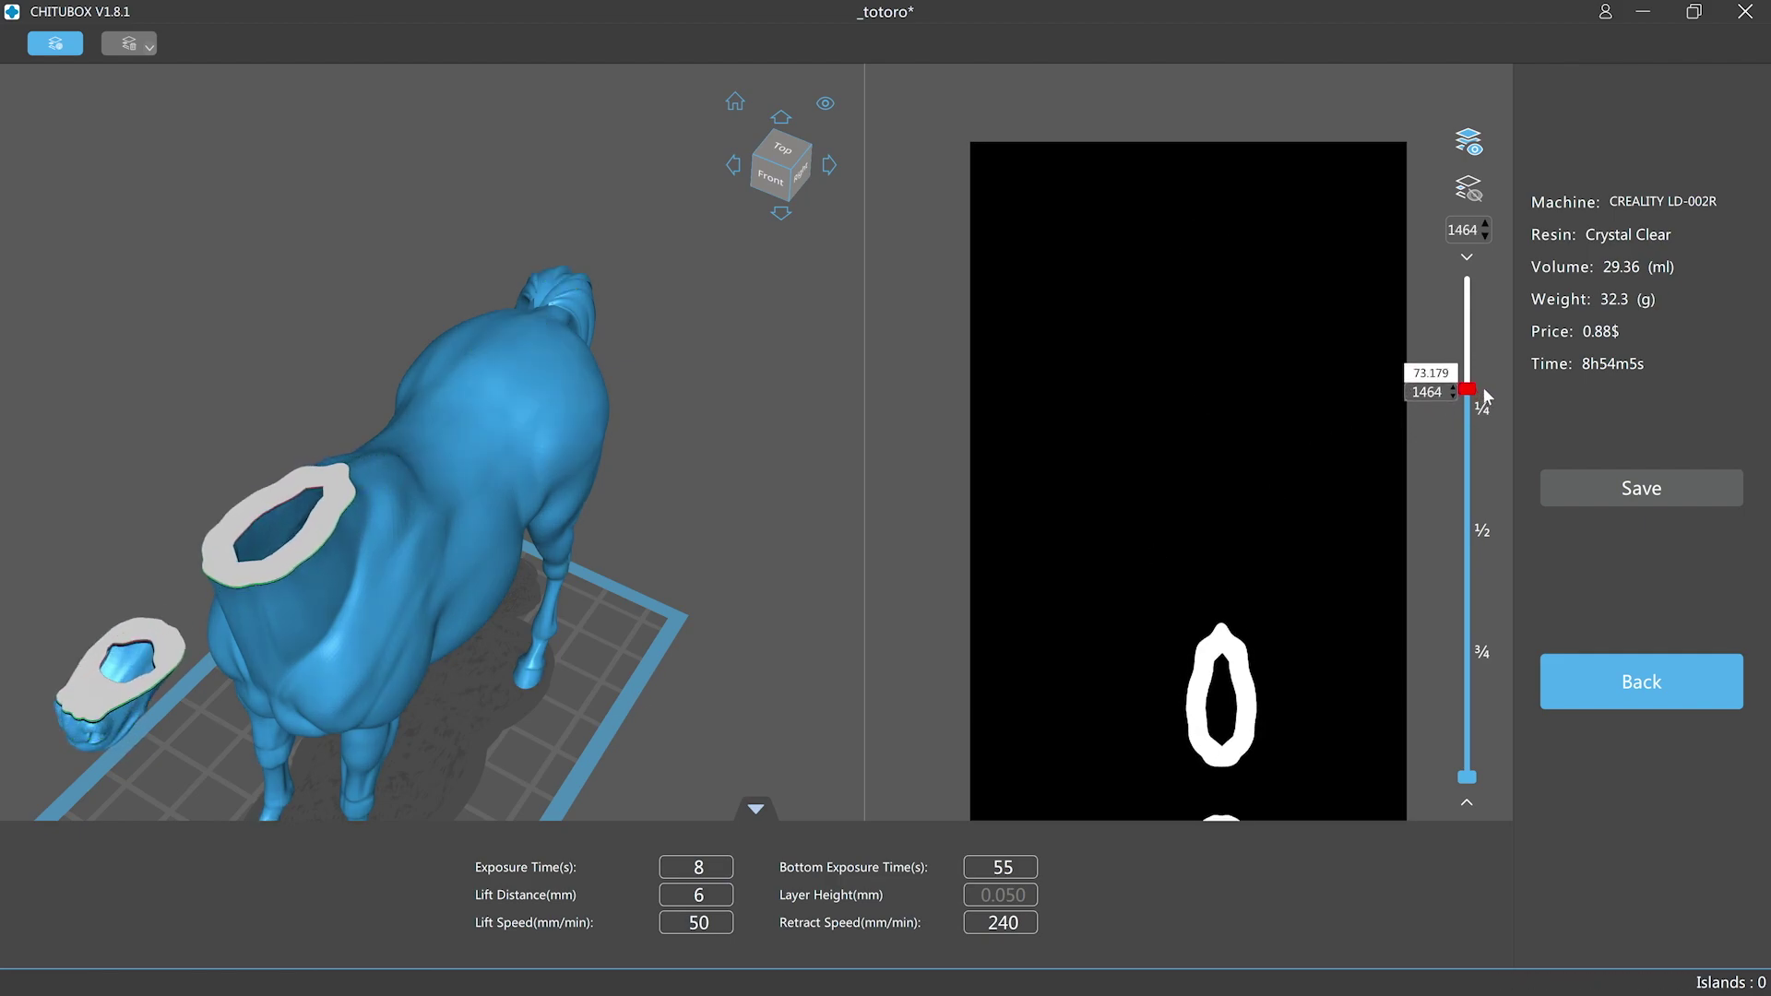
{"action": "left_click_drag", "start_coordinate": [1486, 384], "coordinate": [1532, 411]}
{"action": "left_click", "coordinate": [1641, 681]}
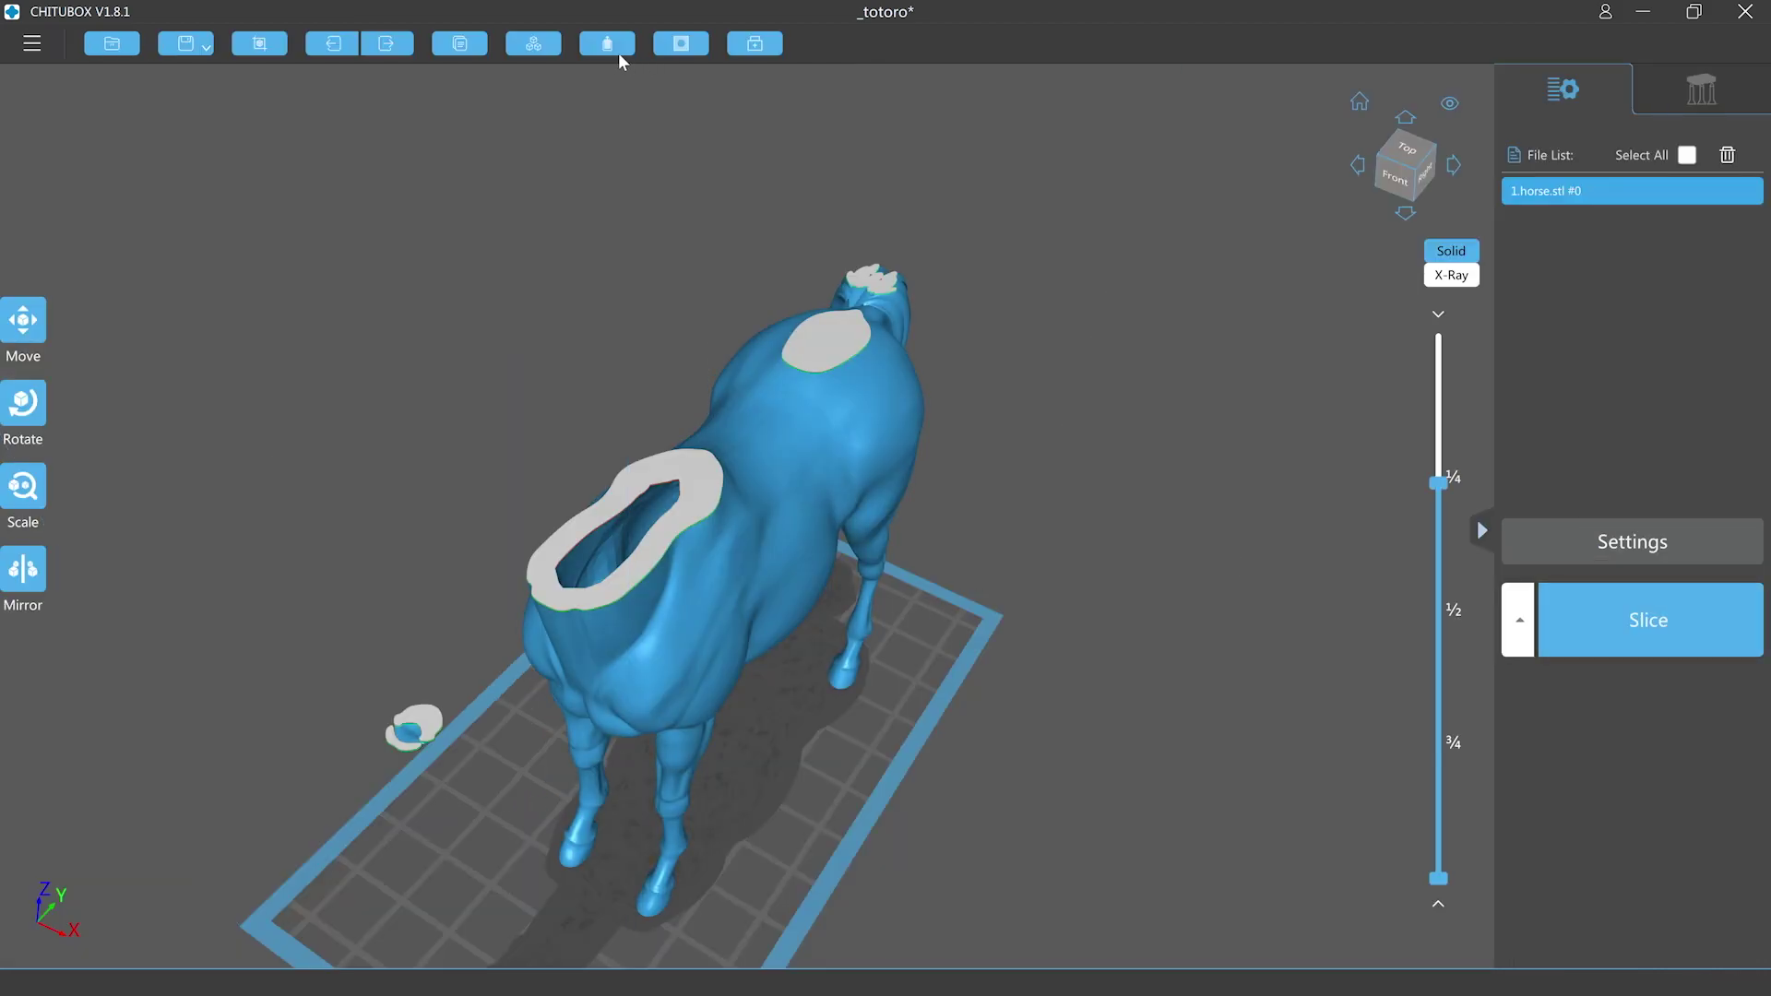
Step: Dig a 1 mm circular hole, 13 mm deep, in the bottom of the hollow muzzle cavity
{"action": "left_click", "coordinate": [681, 44]}
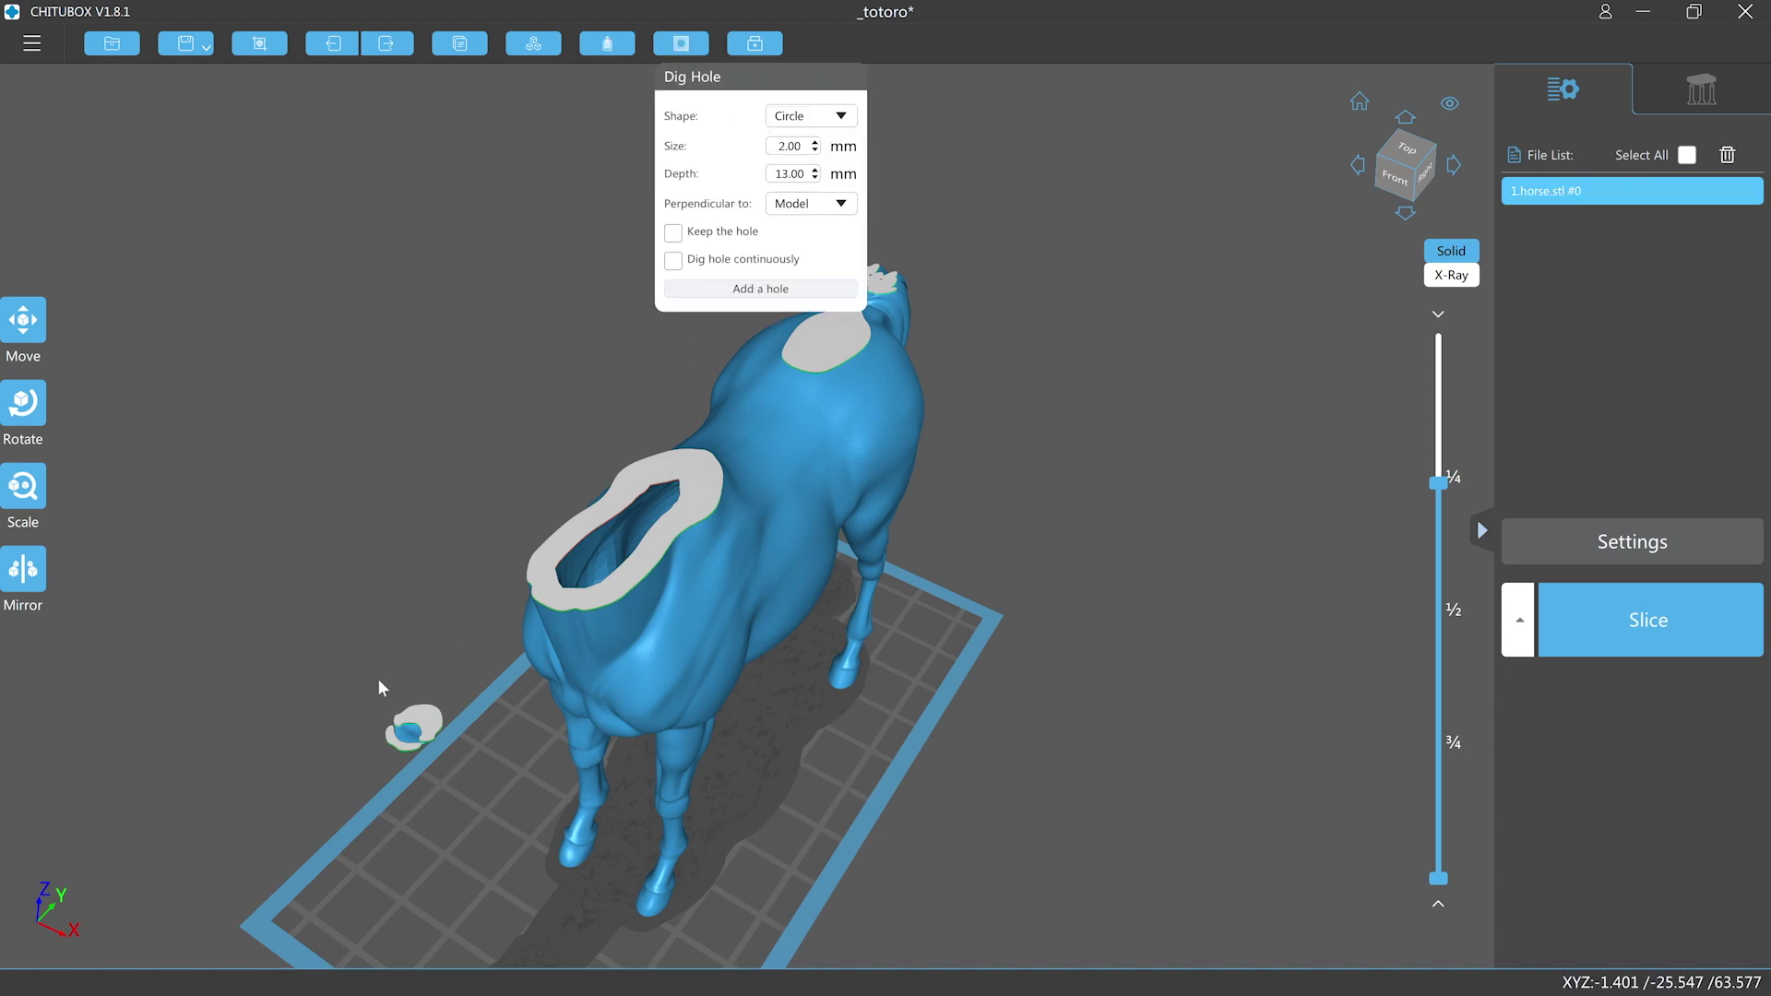
{"action": "scroll", "coordinate": [381, 688], "scroll_direction": "up", "scroll_amount": 5}
{"action": "left_click", "coordinate": [748, 289]}
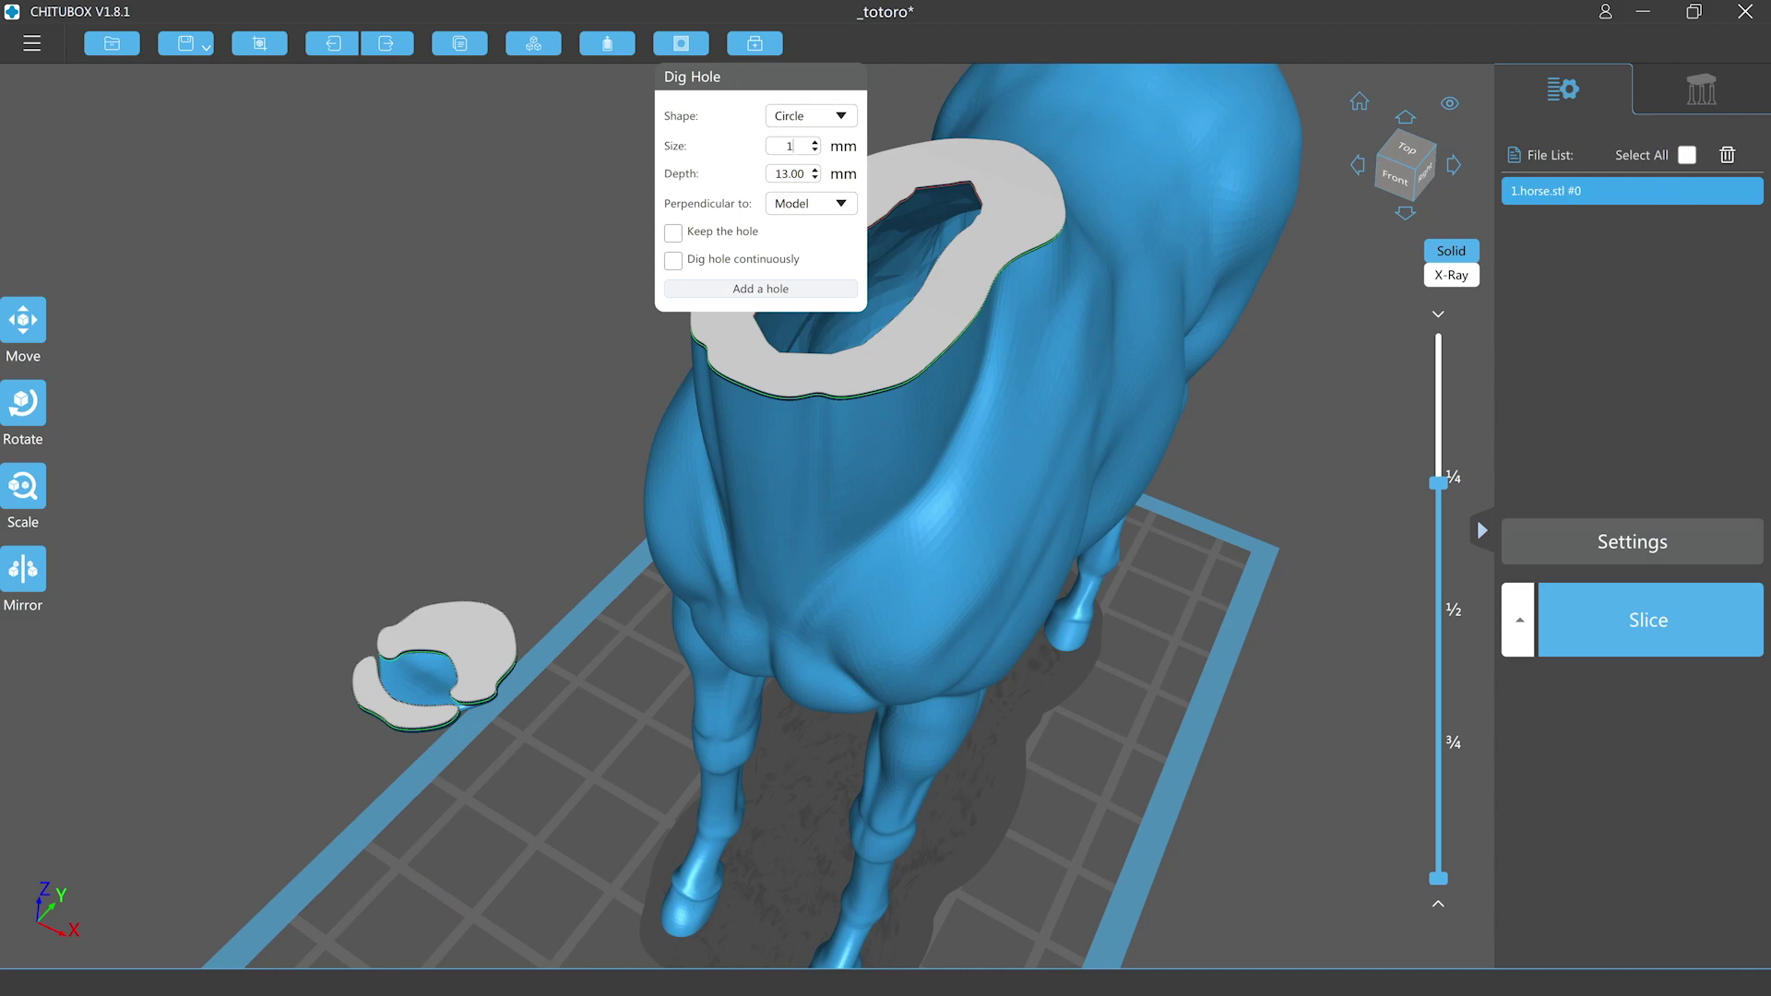
{"action": "left_click", "coordinate": [417, 687]}
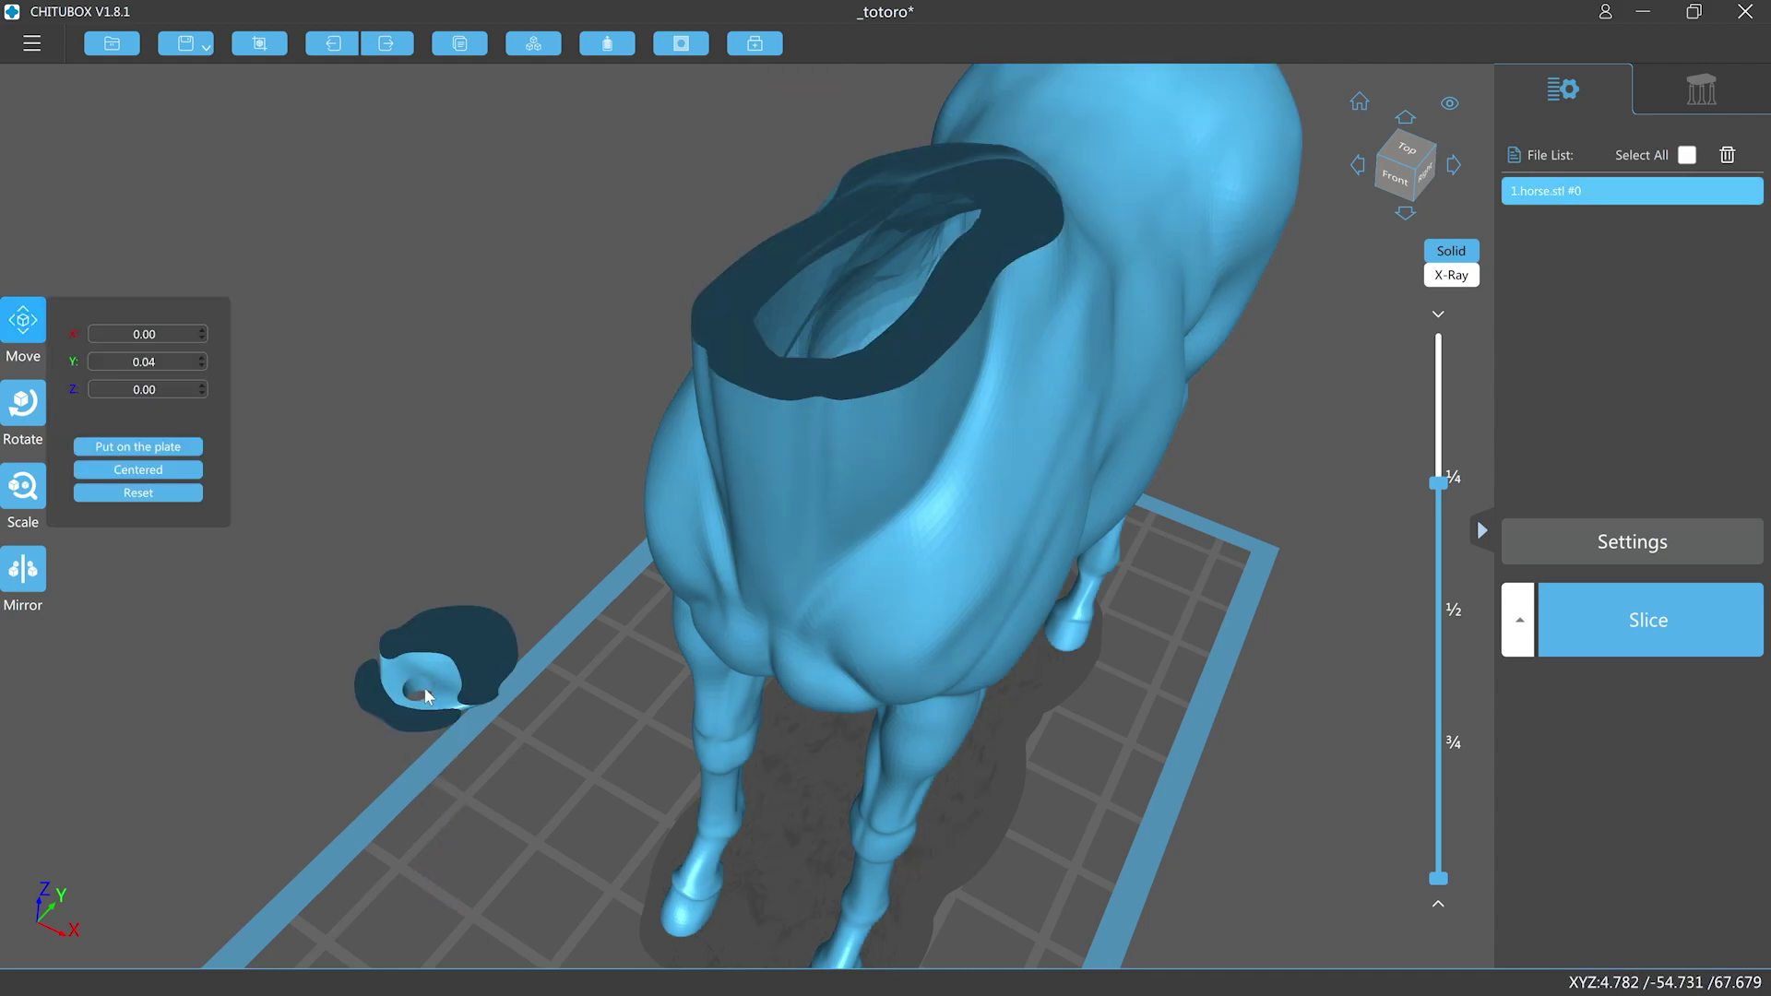
Step: Slice the horse again and examine the head and neck cavities from layer 1368 up to layer 1678
{"action": "left_click", "coordinate": [1568, 604]}
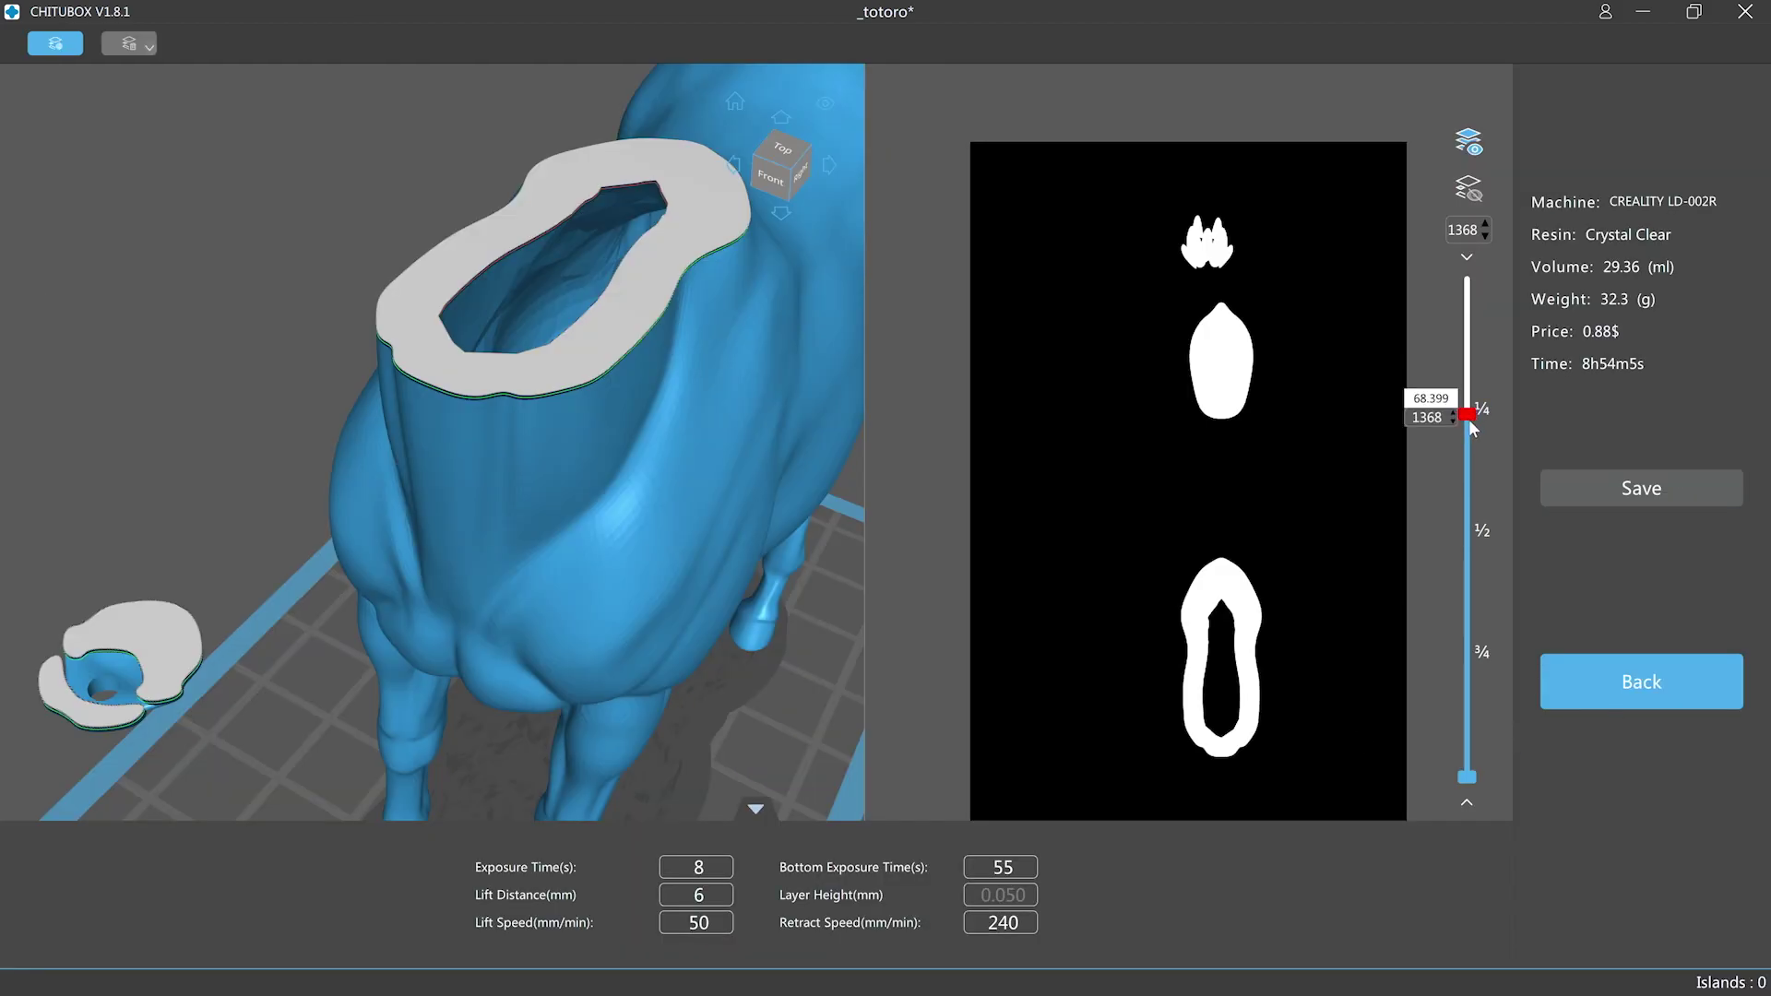
{"action": "left_click_drag", "start_coordinate": [1473, 429], "coordinate": [1480, 332]}
{"action": "scroll", "coordinate": [693, 459], "scroll_direction": "down", "scroll_amount": 3}
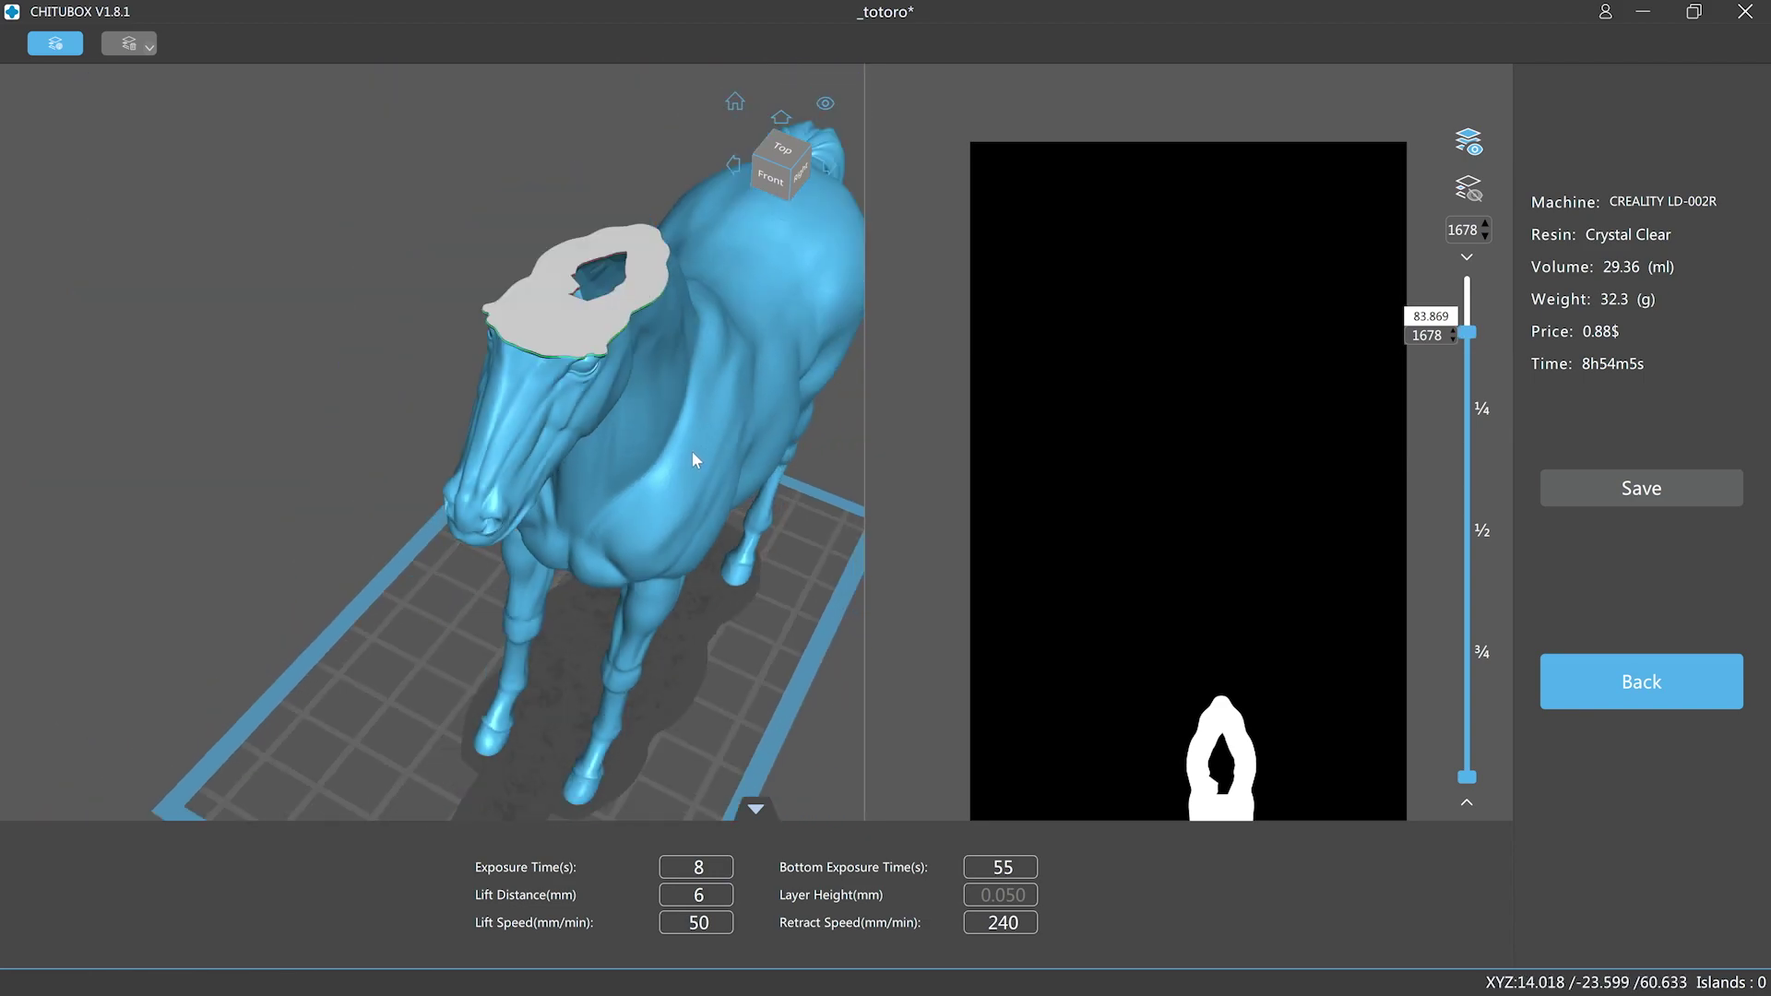
Step: Inspect the drain holes from underneath and the head around the muzzle and nostrils, and return to the model
{"action": "left_click_drag", "start_coordinate": [694, 459], "coordinate": [708, 377]}
{"action": "scroll", "coordinate": [604, 213], "scroll_direction": "up", "scroll_amount": 5}
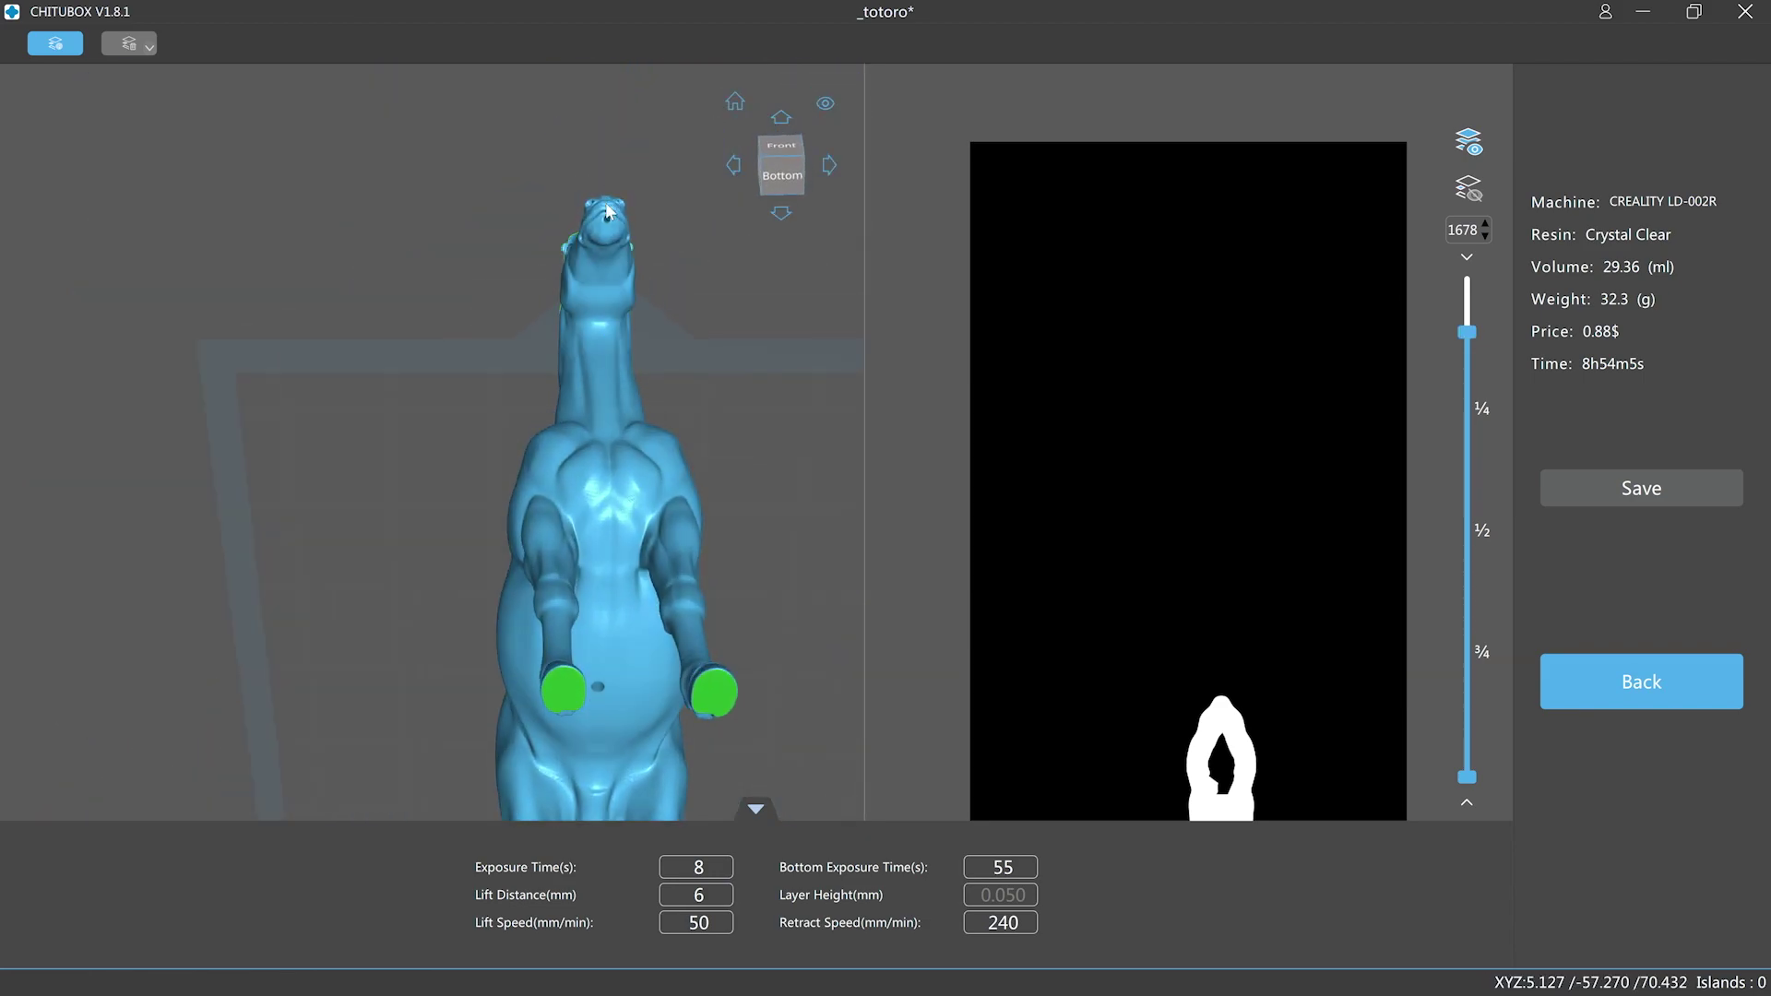
{"action": "scroll", "coordinate": [610, 232], "scroll_direction": "down", "scroll_amount": 3}
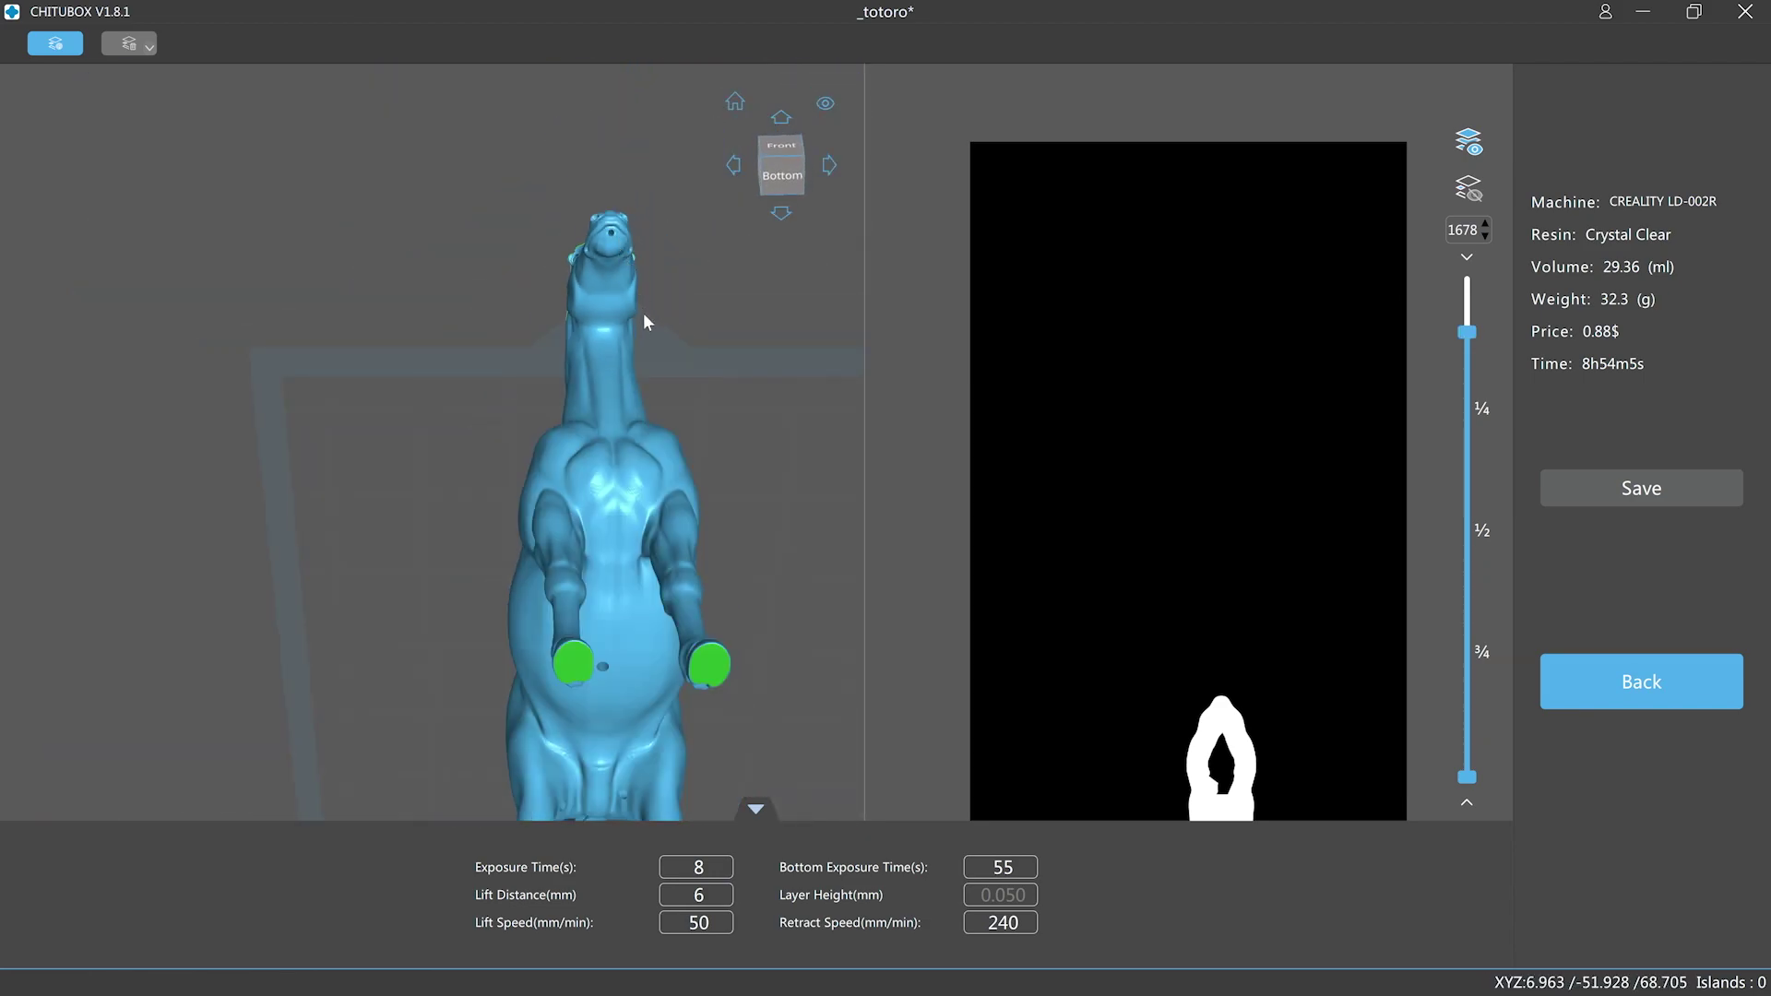
{"action": "left_click_drag", "start_coordinate": [644, 312], "coordinate": [643, 384]}
{"action": "middle_click_drag", "start_coordinate": [642, 383], "coordinate": [604, 553]}
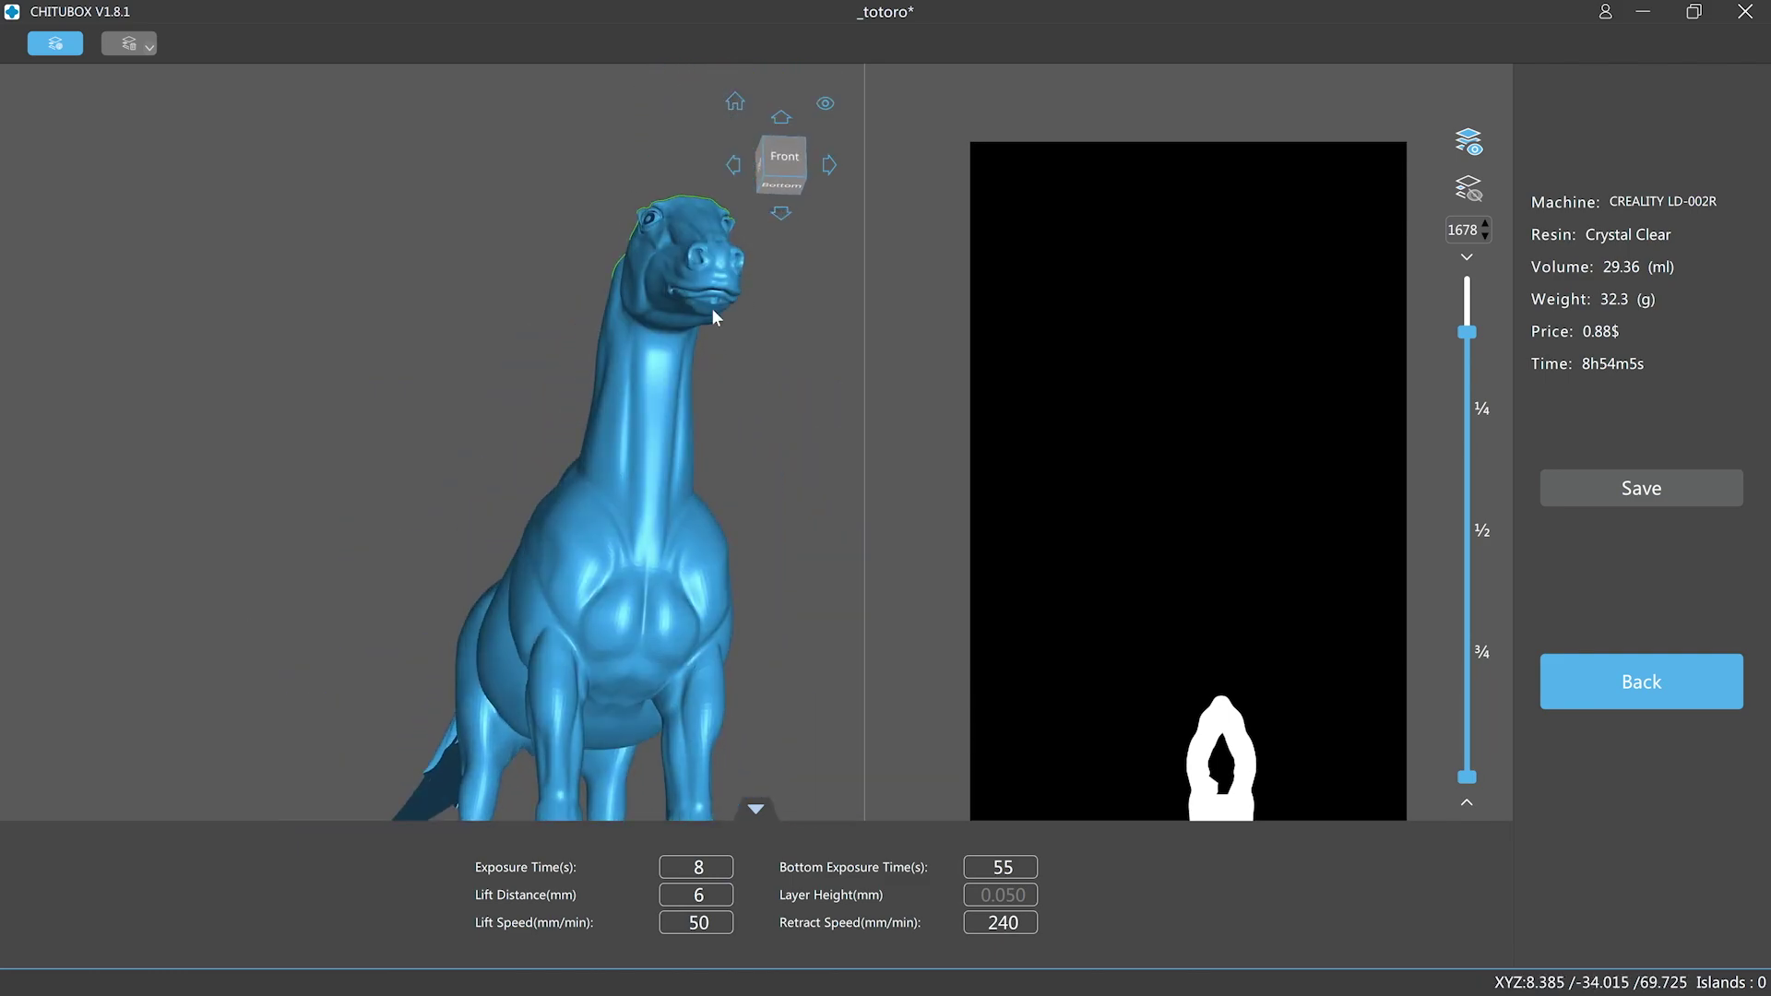
{"action": "scroll", "coordinate": [709, 302], "scroll_direction": "up", "scroll_amount": 5}
{"action": "right_click_drag", "start_coordinate": [703, 290], "coordinate": [546, 314]}
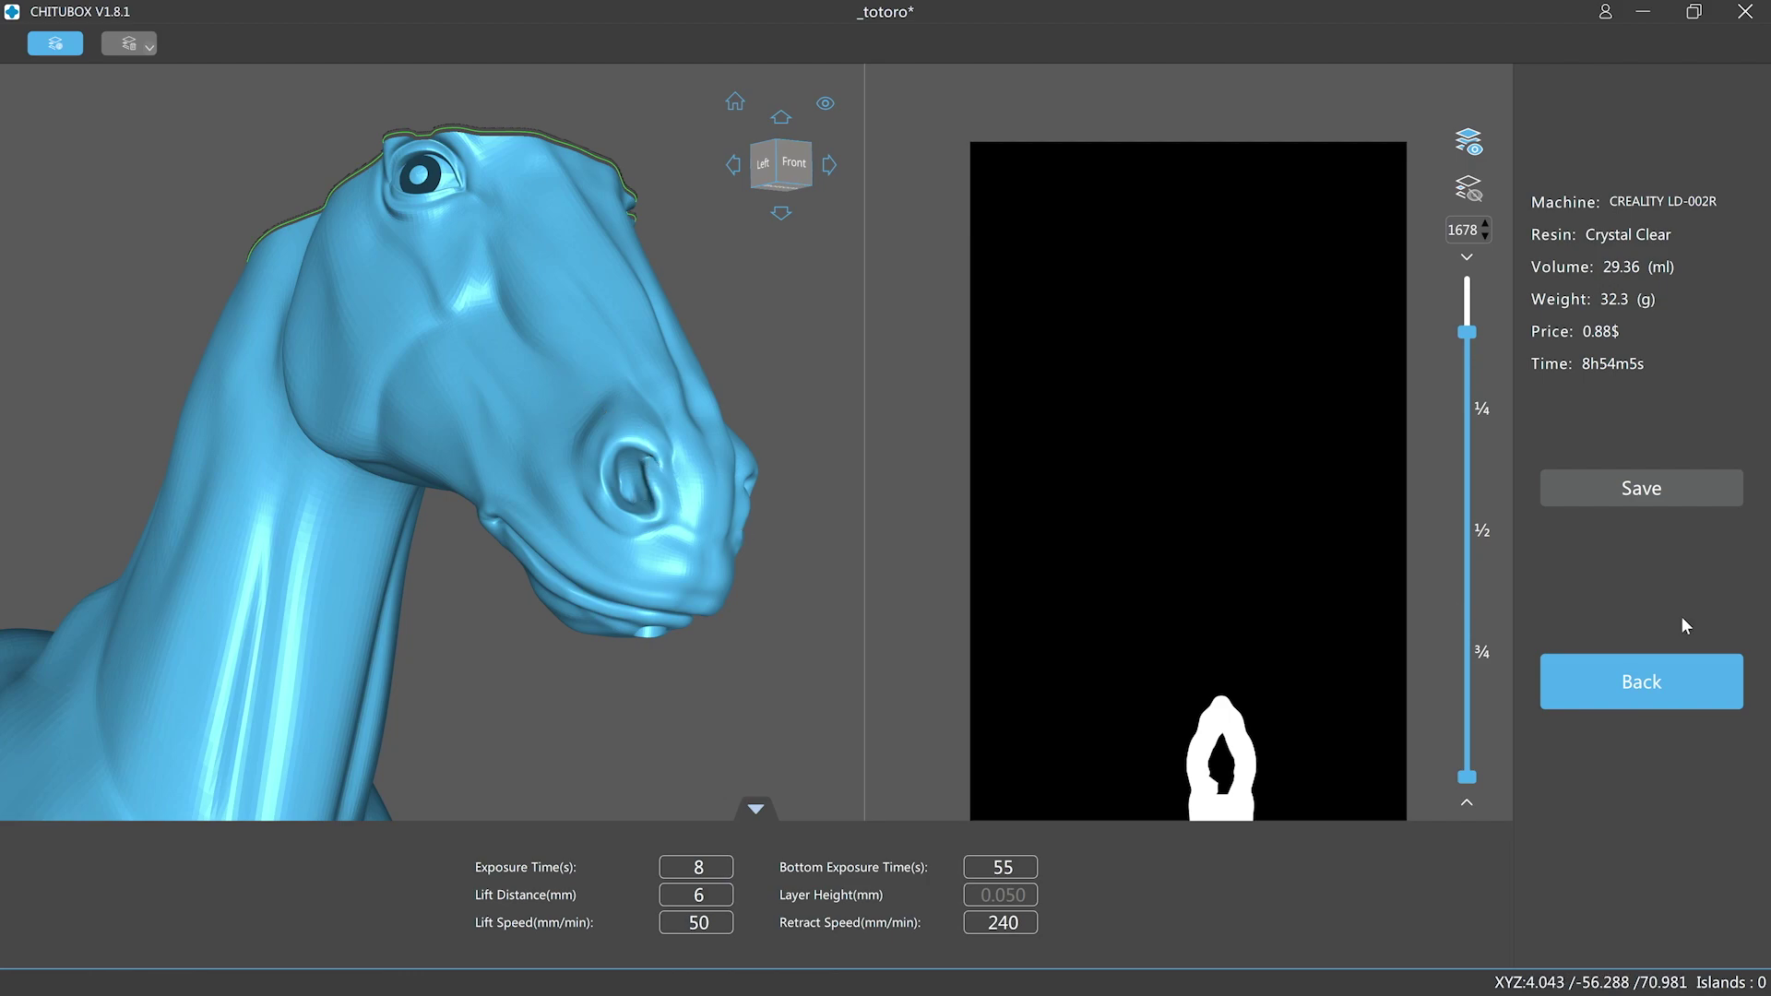
{"action": "left_click", "coordinate": [1632, 678]}
Step: Try to dig a 1 mm circular hole, 13 mm deep and perpendicular to the model, in the nostril, and section the horse at layer 1425
{"action": "left_click", "coordinate": [680, 43]}
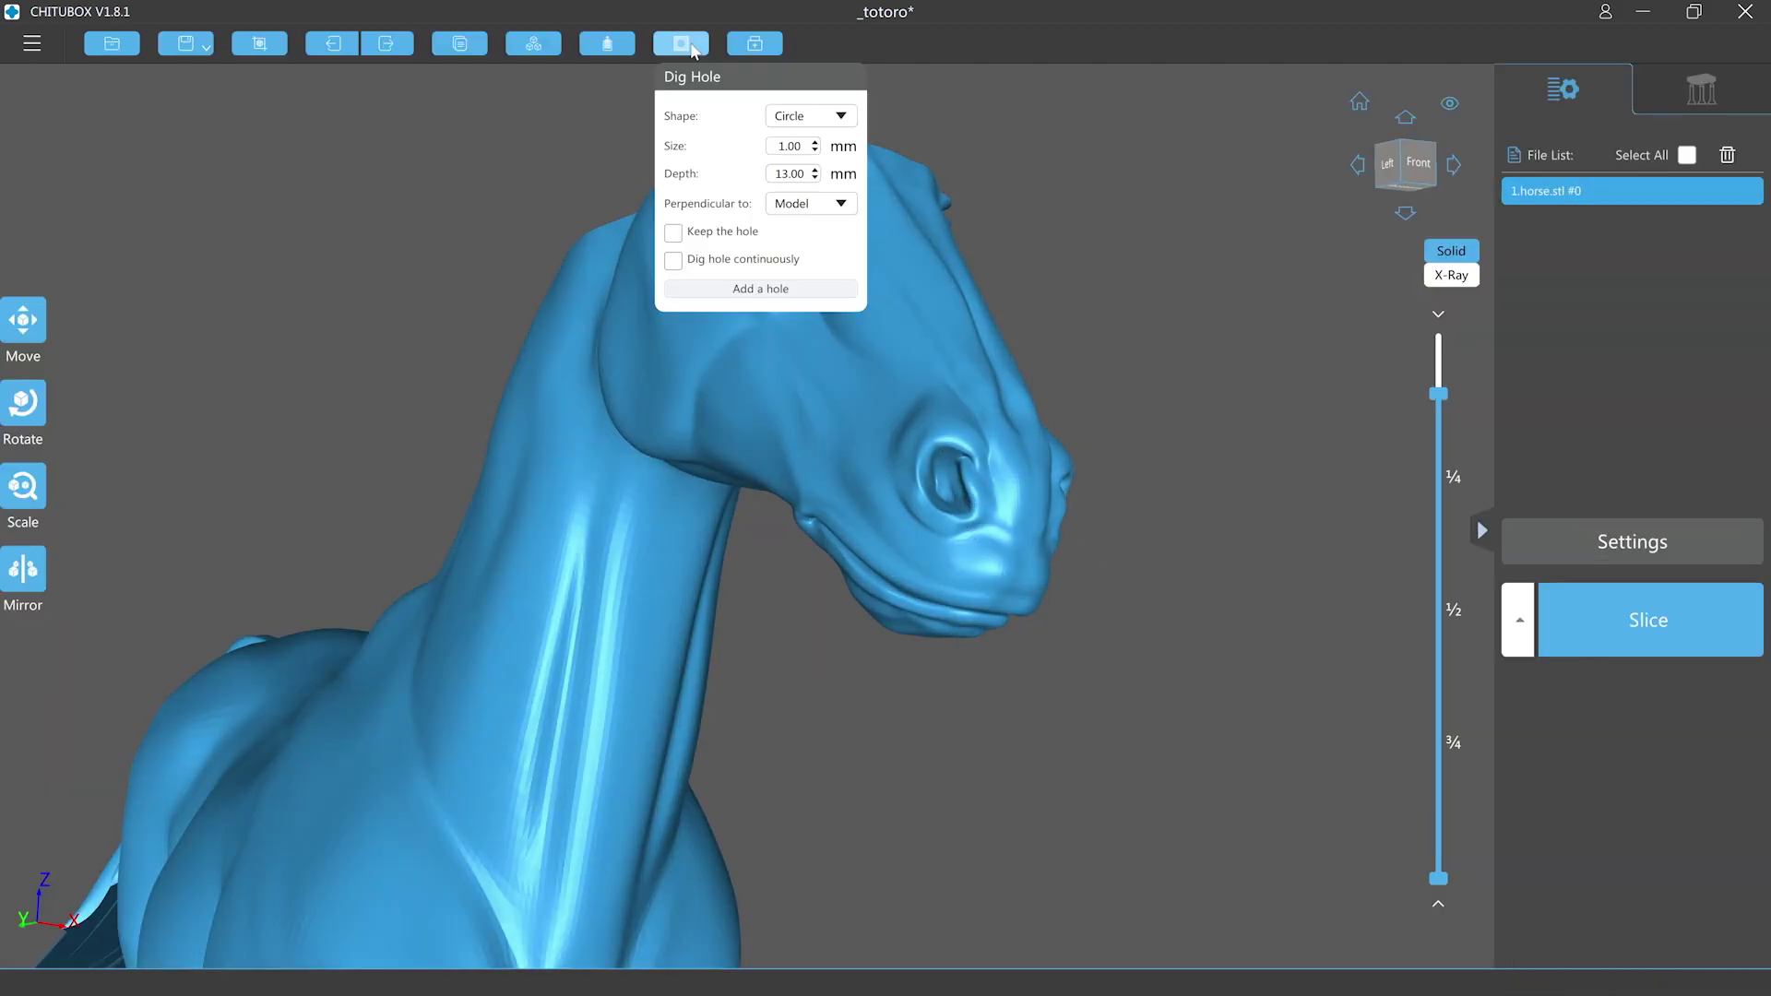
{"action": "left_click", "coordinate": [948, 495]}
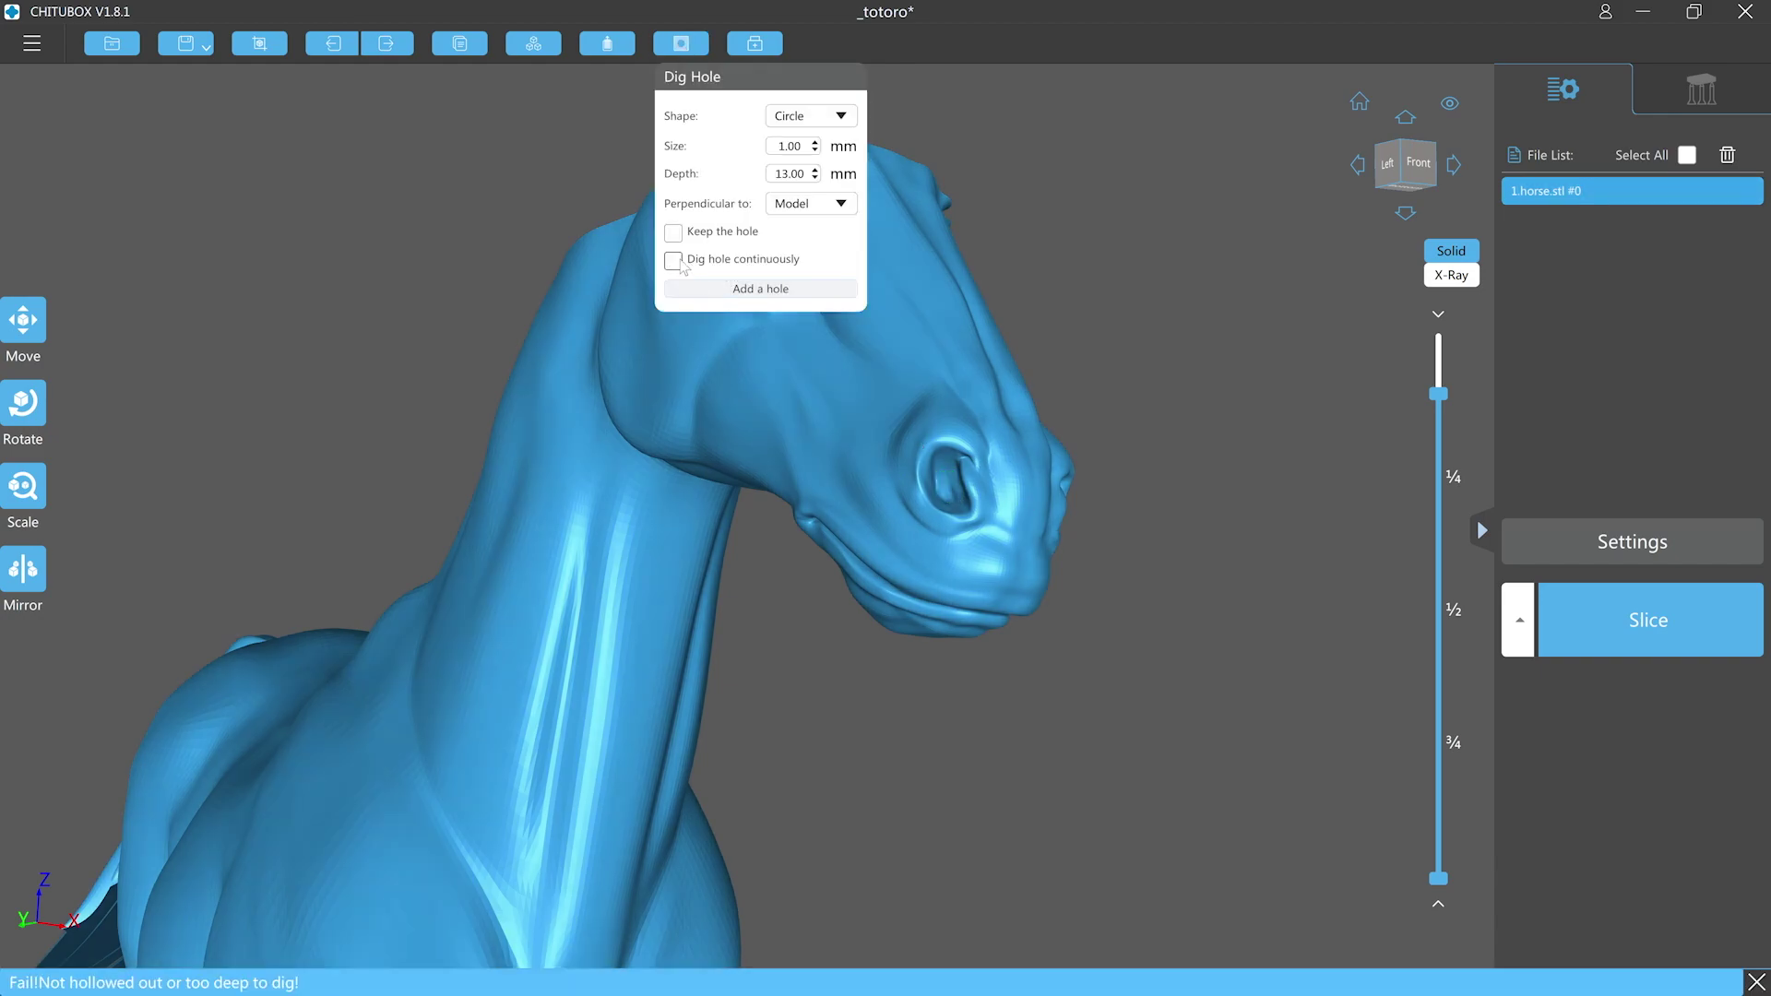
{"action": "left_click_drag", "start_coordinate": [1438, 394], "coordinate": [1437, 456]}
{"action": "right_click_drag", "start_coordinate": [1190, 387], "coordinate": [806, 506]}
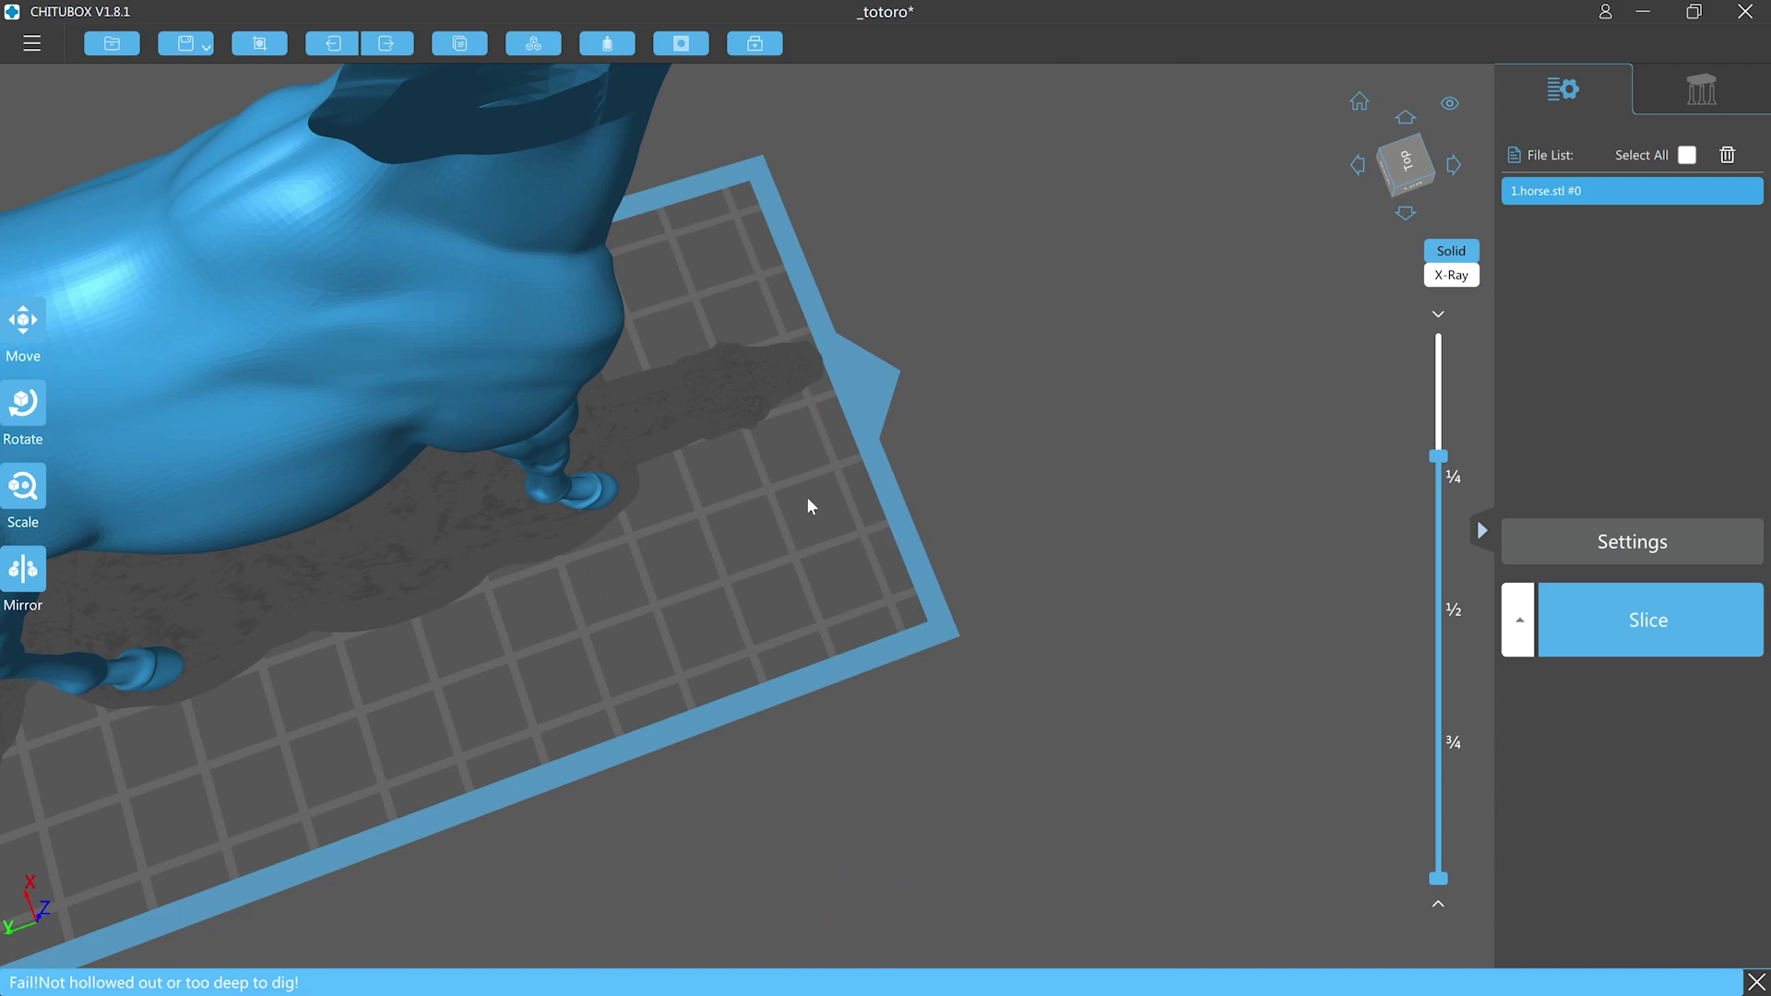
{"action": "middle_click_drag", "start_coordinate": [806, 506], "coordinate": [779, 691]}
{"action": "left_click_drag", "start_coordinate": [1438, 455], "coordinate": [1438, 467]}
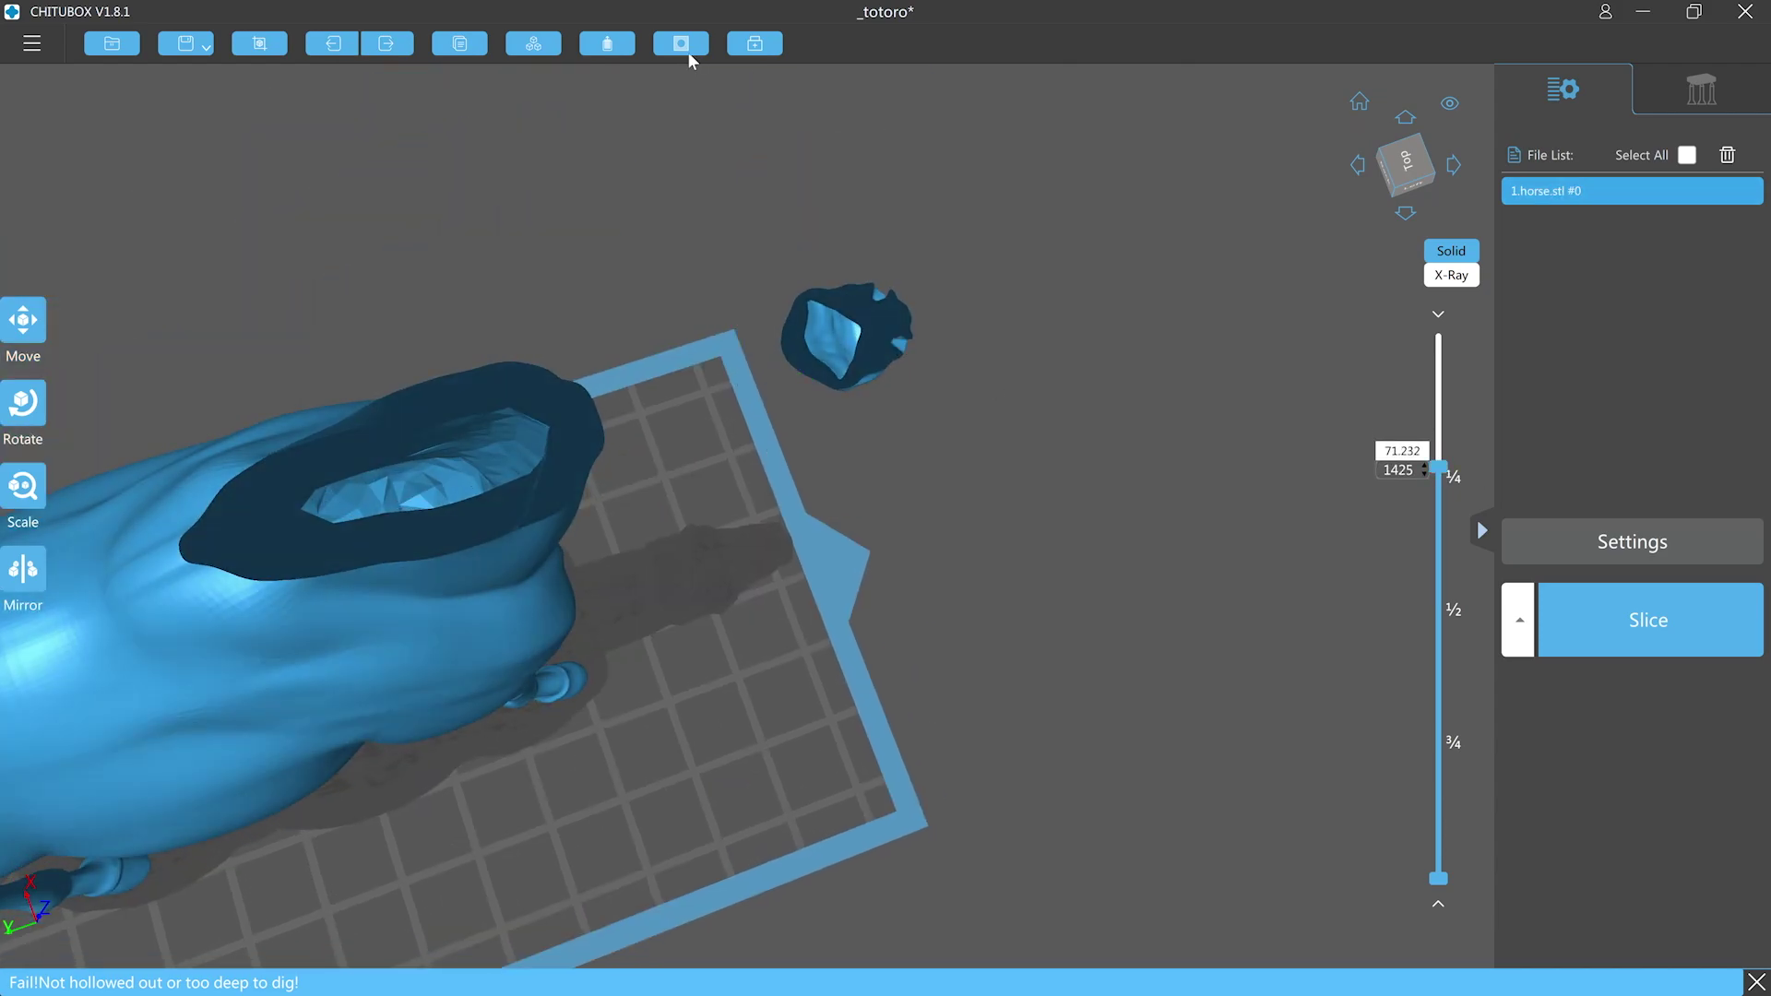
Step: Try to dig the 1 mm circular hole, 13 mm deep, into the nostril perpendicular to the screen with continuous digging enabled
{"action": "left_click", "coordinate": [683, 45]}
{"action": "left_click_drag", "start_coordinate": [968, 430], "coordinate": [582, 247]}
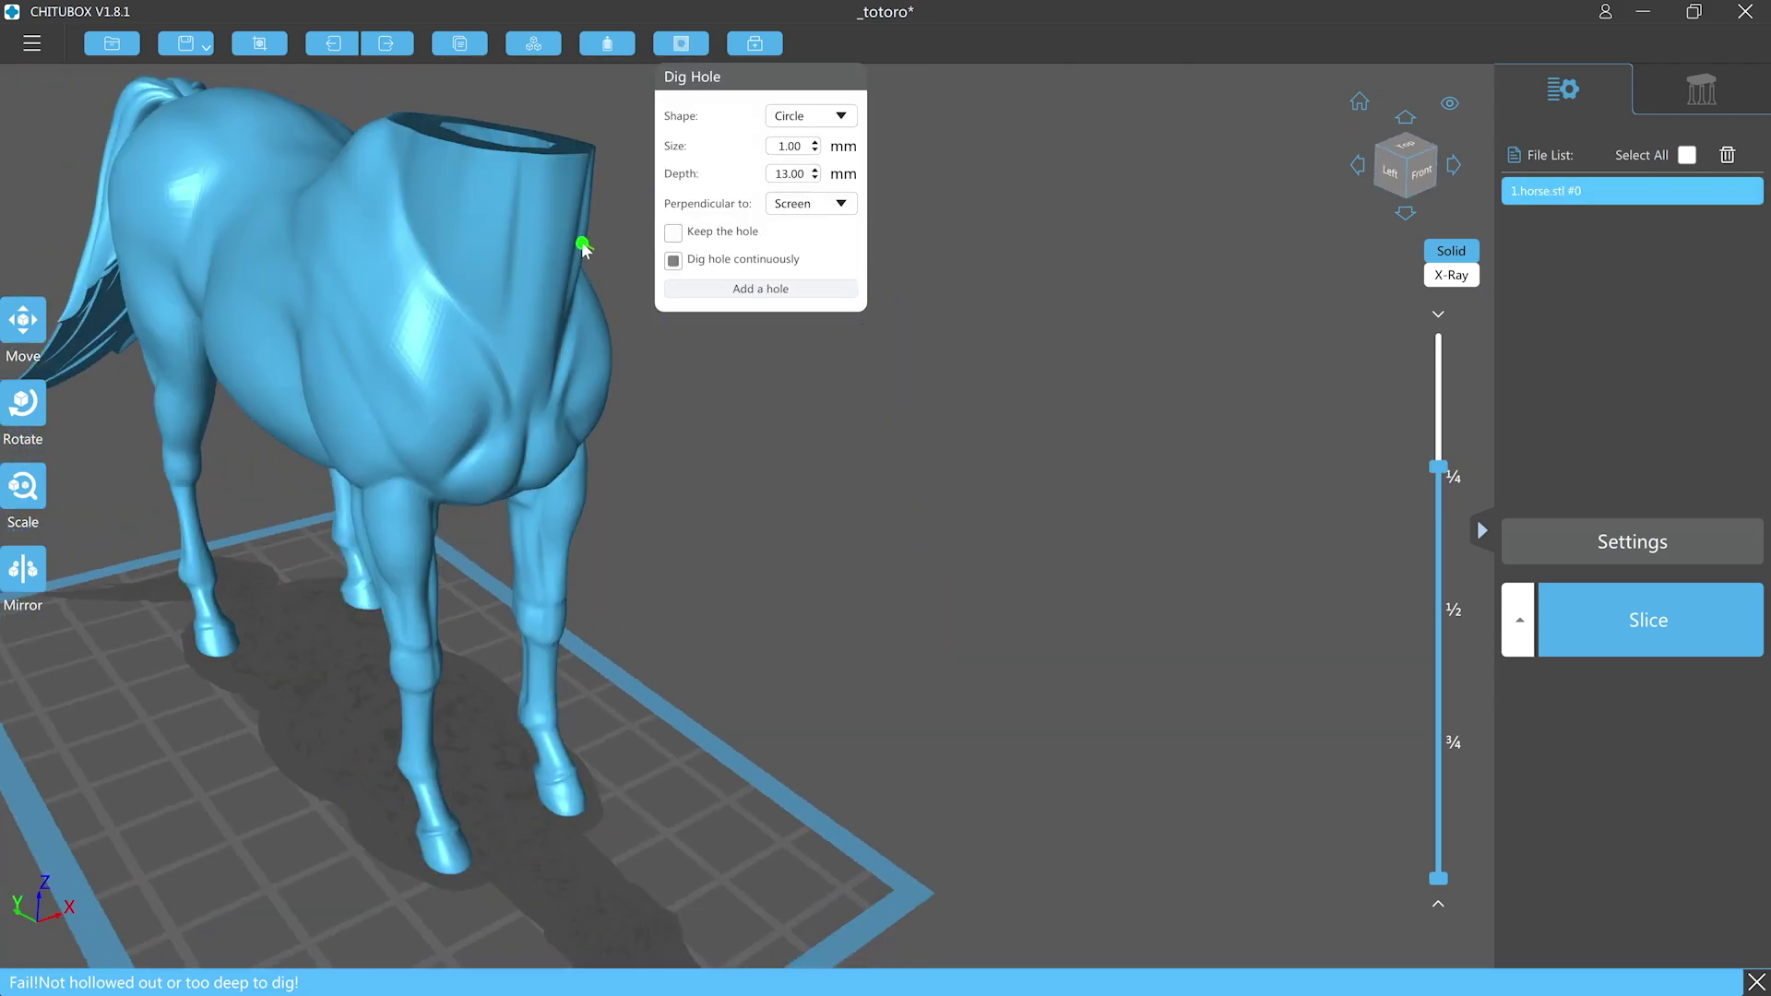
{"action": "middle_click_drag", "start_coordinate": [738, 374], "coordinate": [751, 600]}
{"action": "right_click_drag", "start_coordinate": [750, 600], "coordinate": [750, 462]}
{"action": "scroll", "coordinate": [751, 462], "scroll_direction": "up", "scroll_amount": 6}
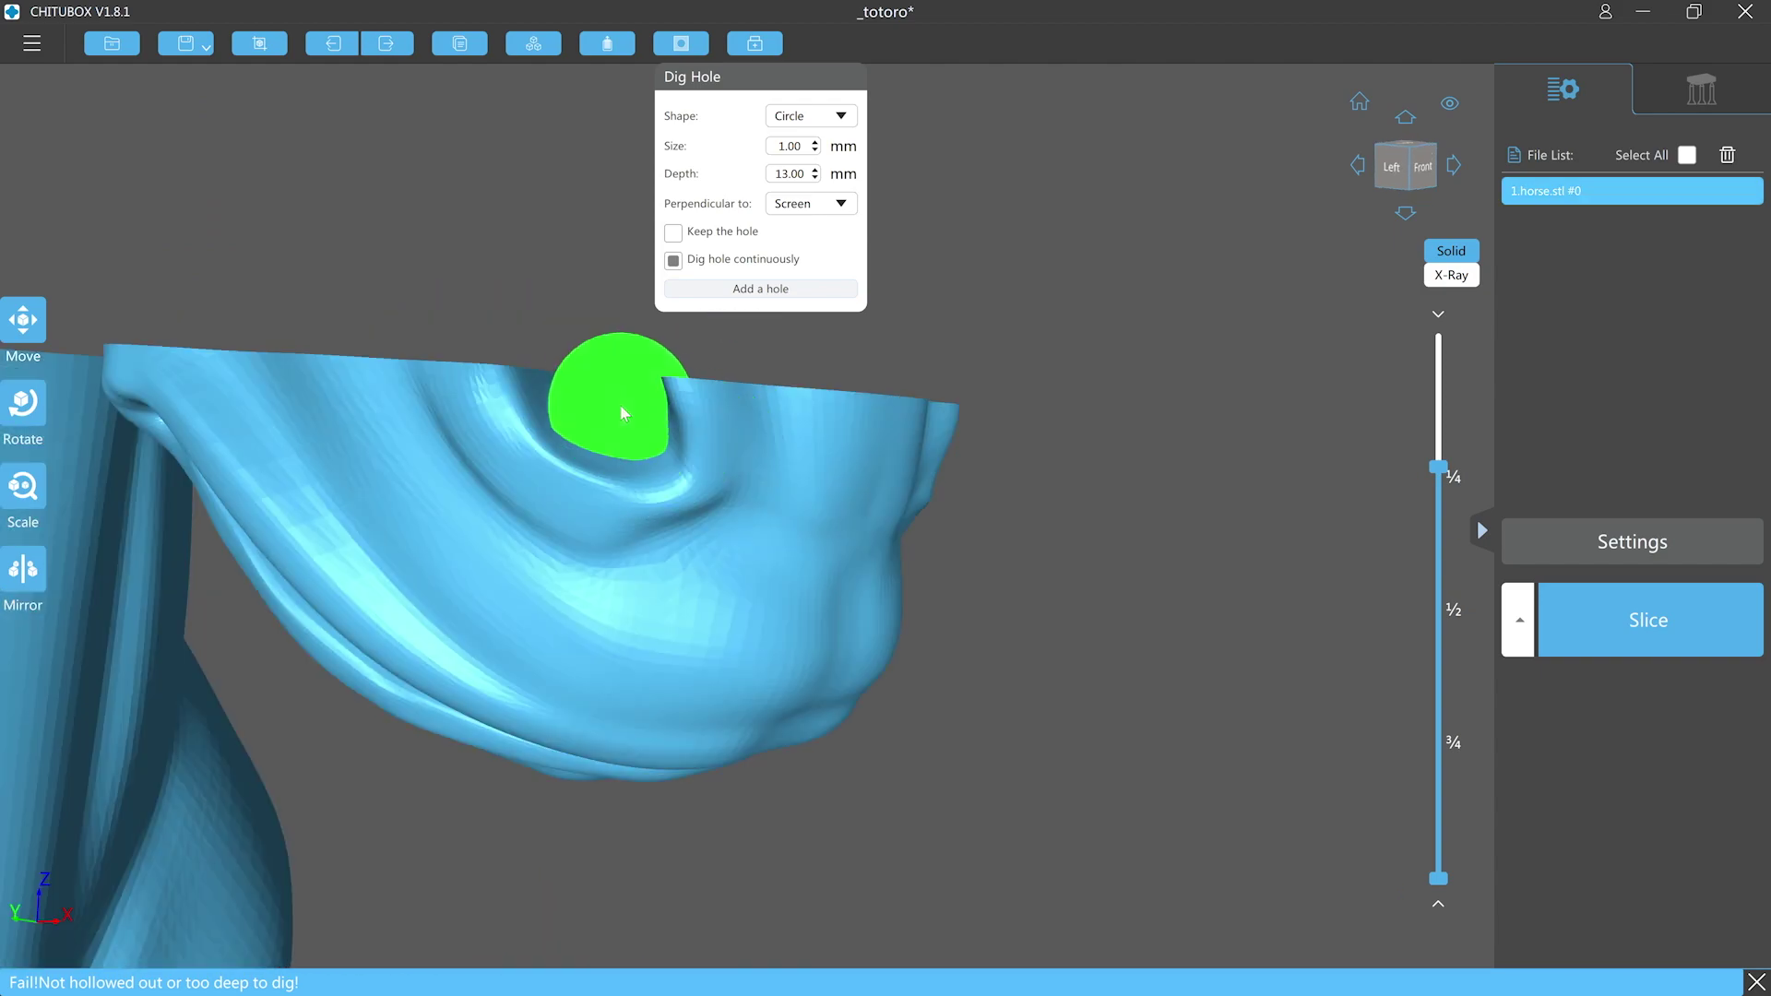
{"action": "left_click", "coordinate": [621, 411]}
Step: Dig 0.6 mm circular holes, 13 mm deep and perpendicular to the screen, into both of the horse's nostrils
{"action": "left_click_drag", "start_coordinate": [1438, 466], "coordinate": [1437, 459]}
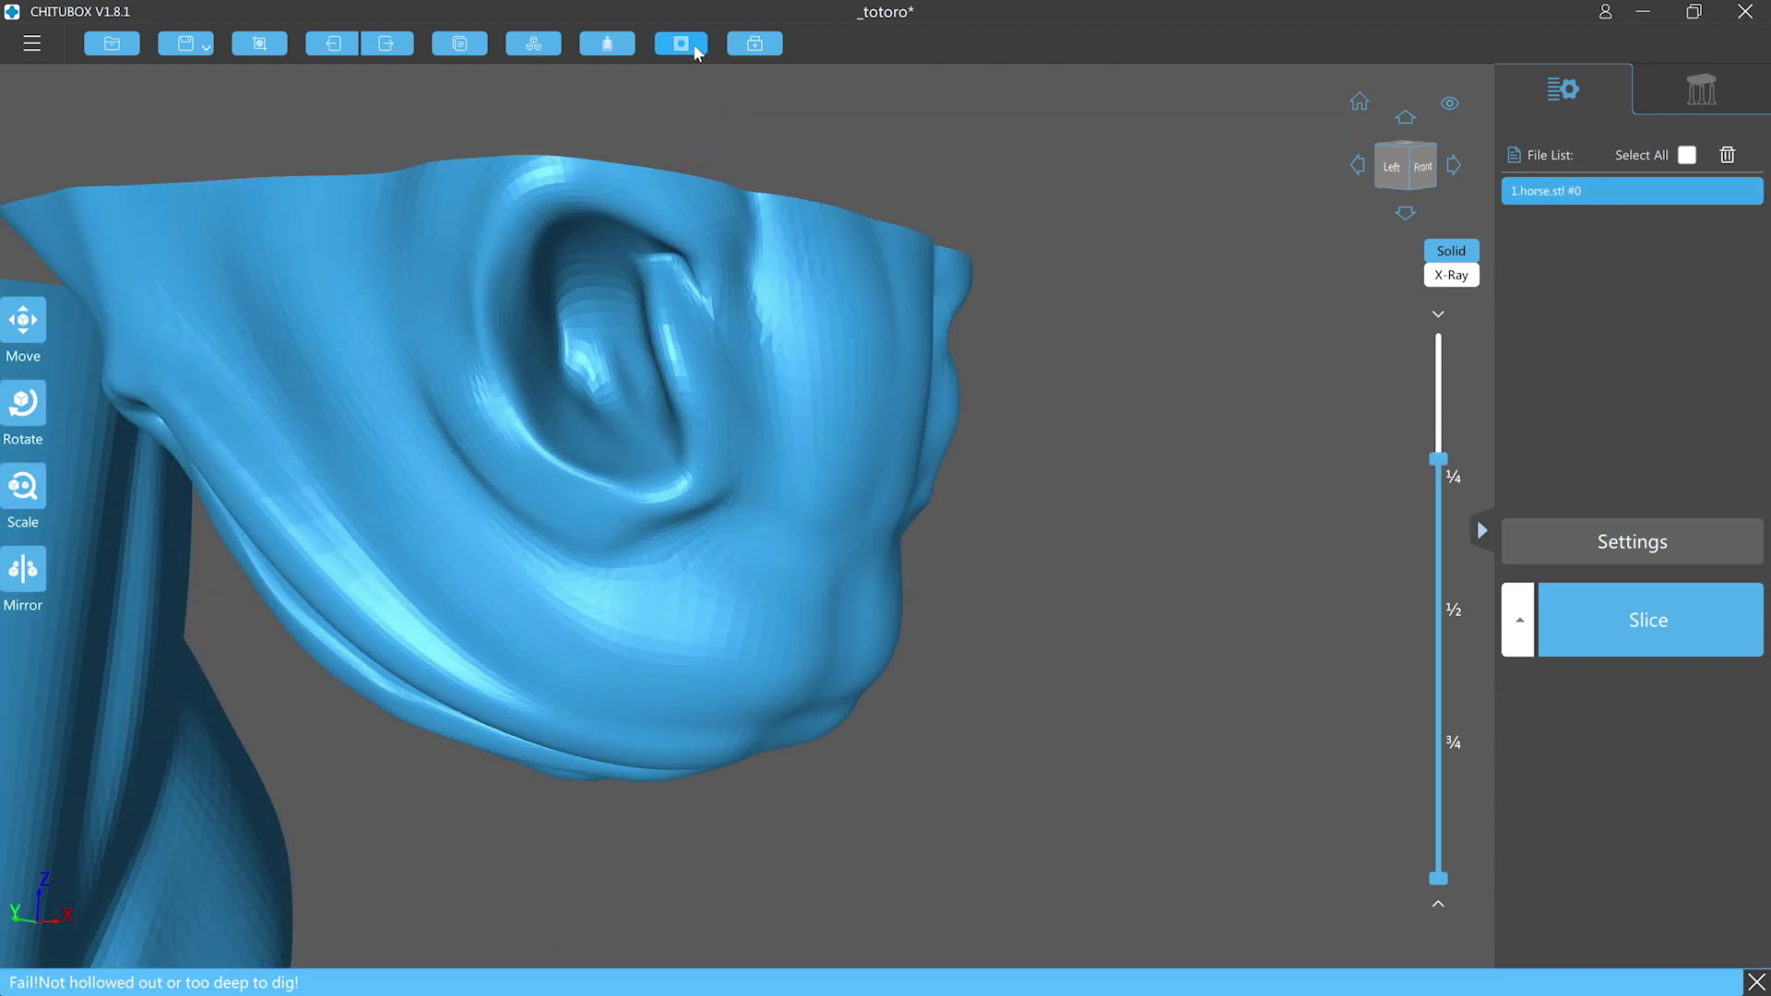
{"action": "left_click", "coordinate": [695, 47]}
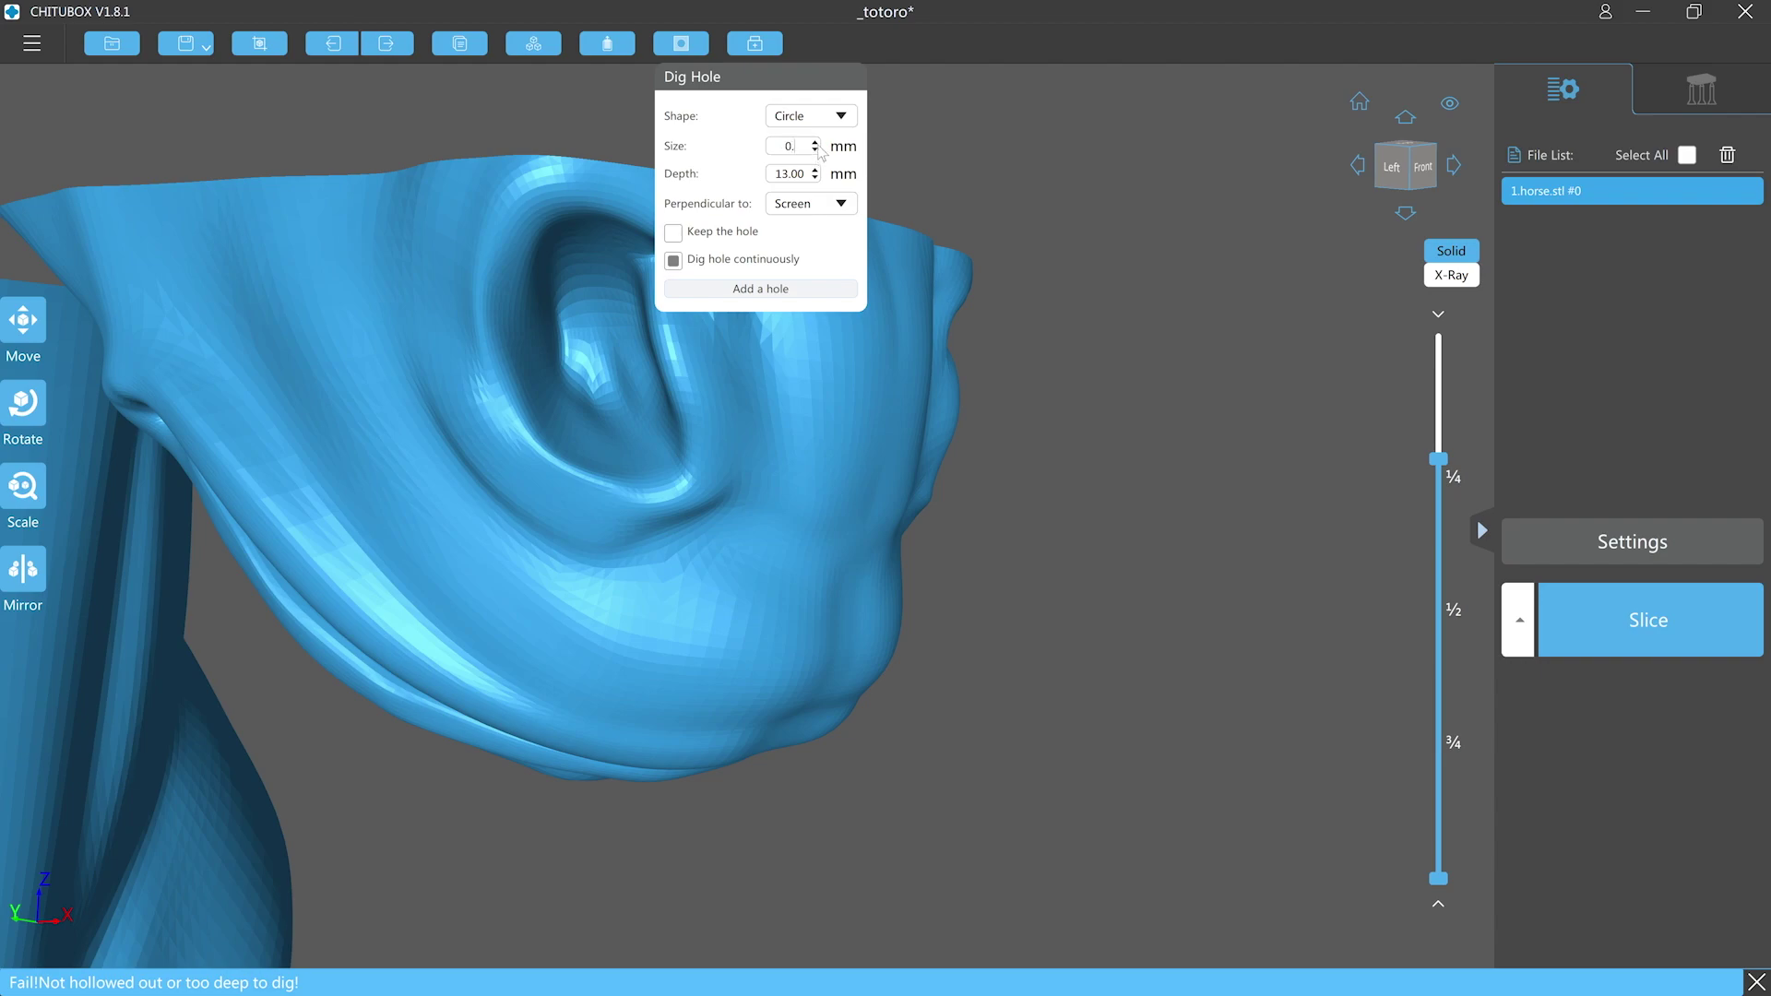
{"action": "left_click", "coordinate": [604, 365]}
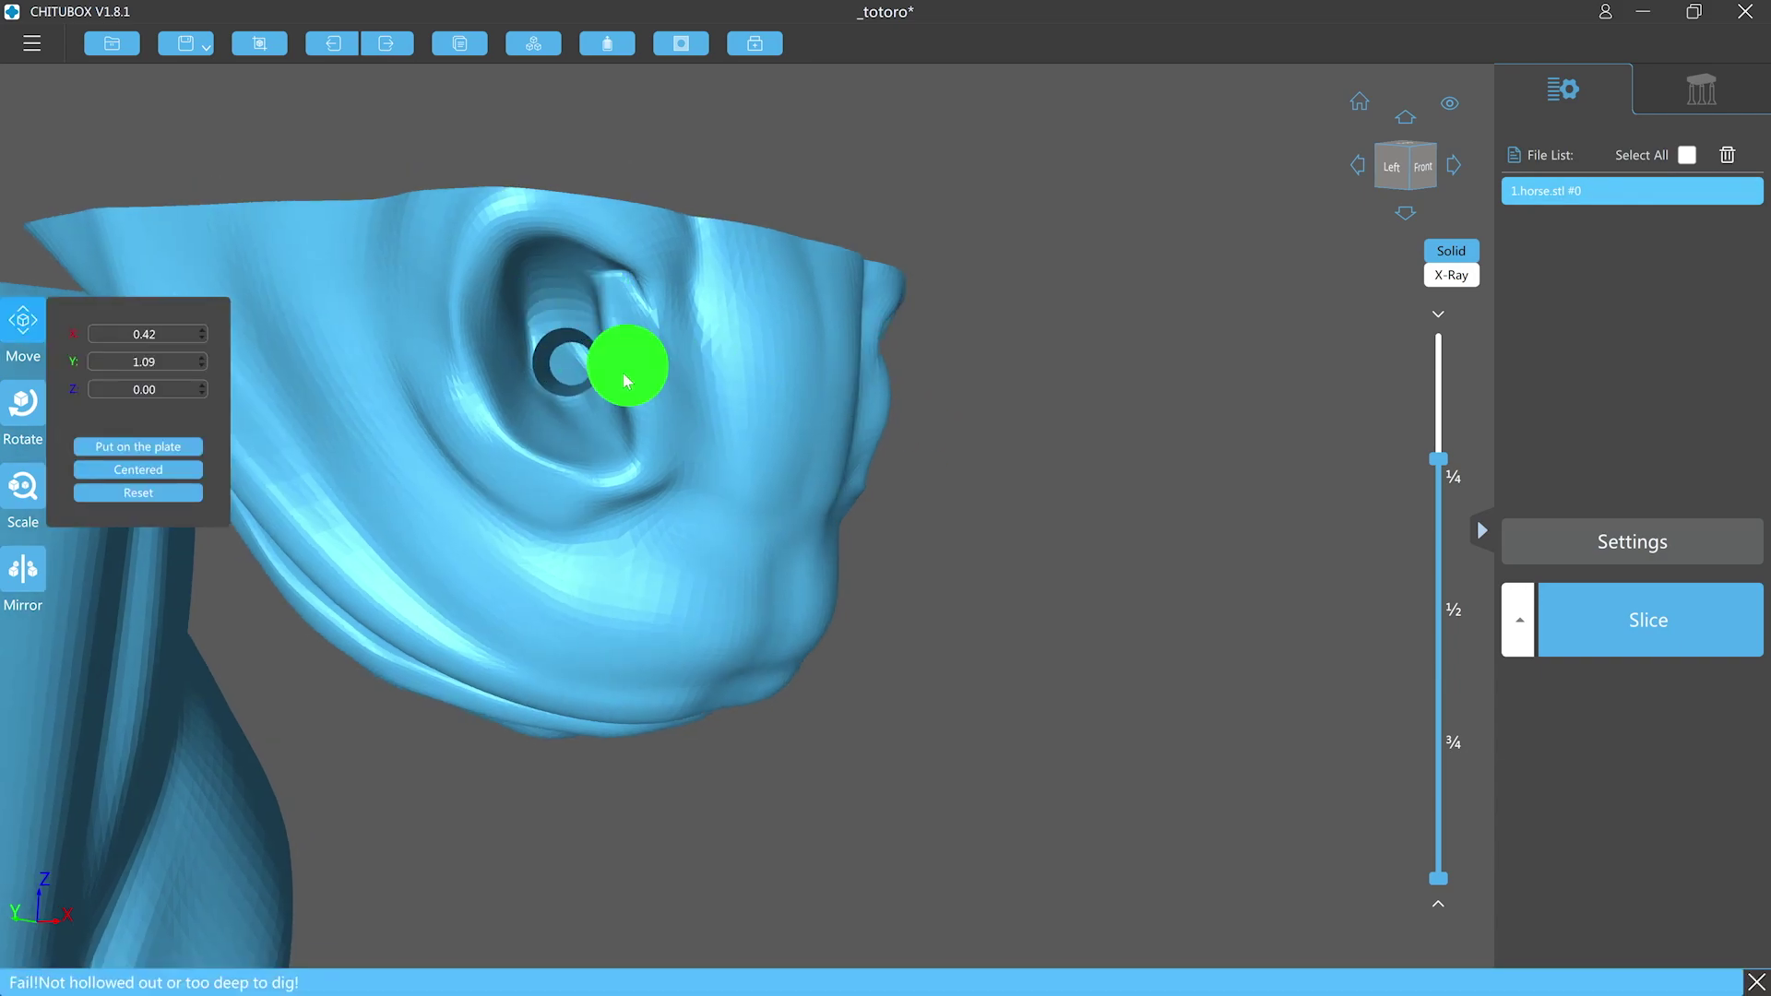
{"action": "right_click_drag", "start_coordinate": [1027, 536], "coordinate": [911, 500]}
{"action": "scroll", "coordinate": [905, 475], "scroll_direction": "down", "scroll_amount": 5}
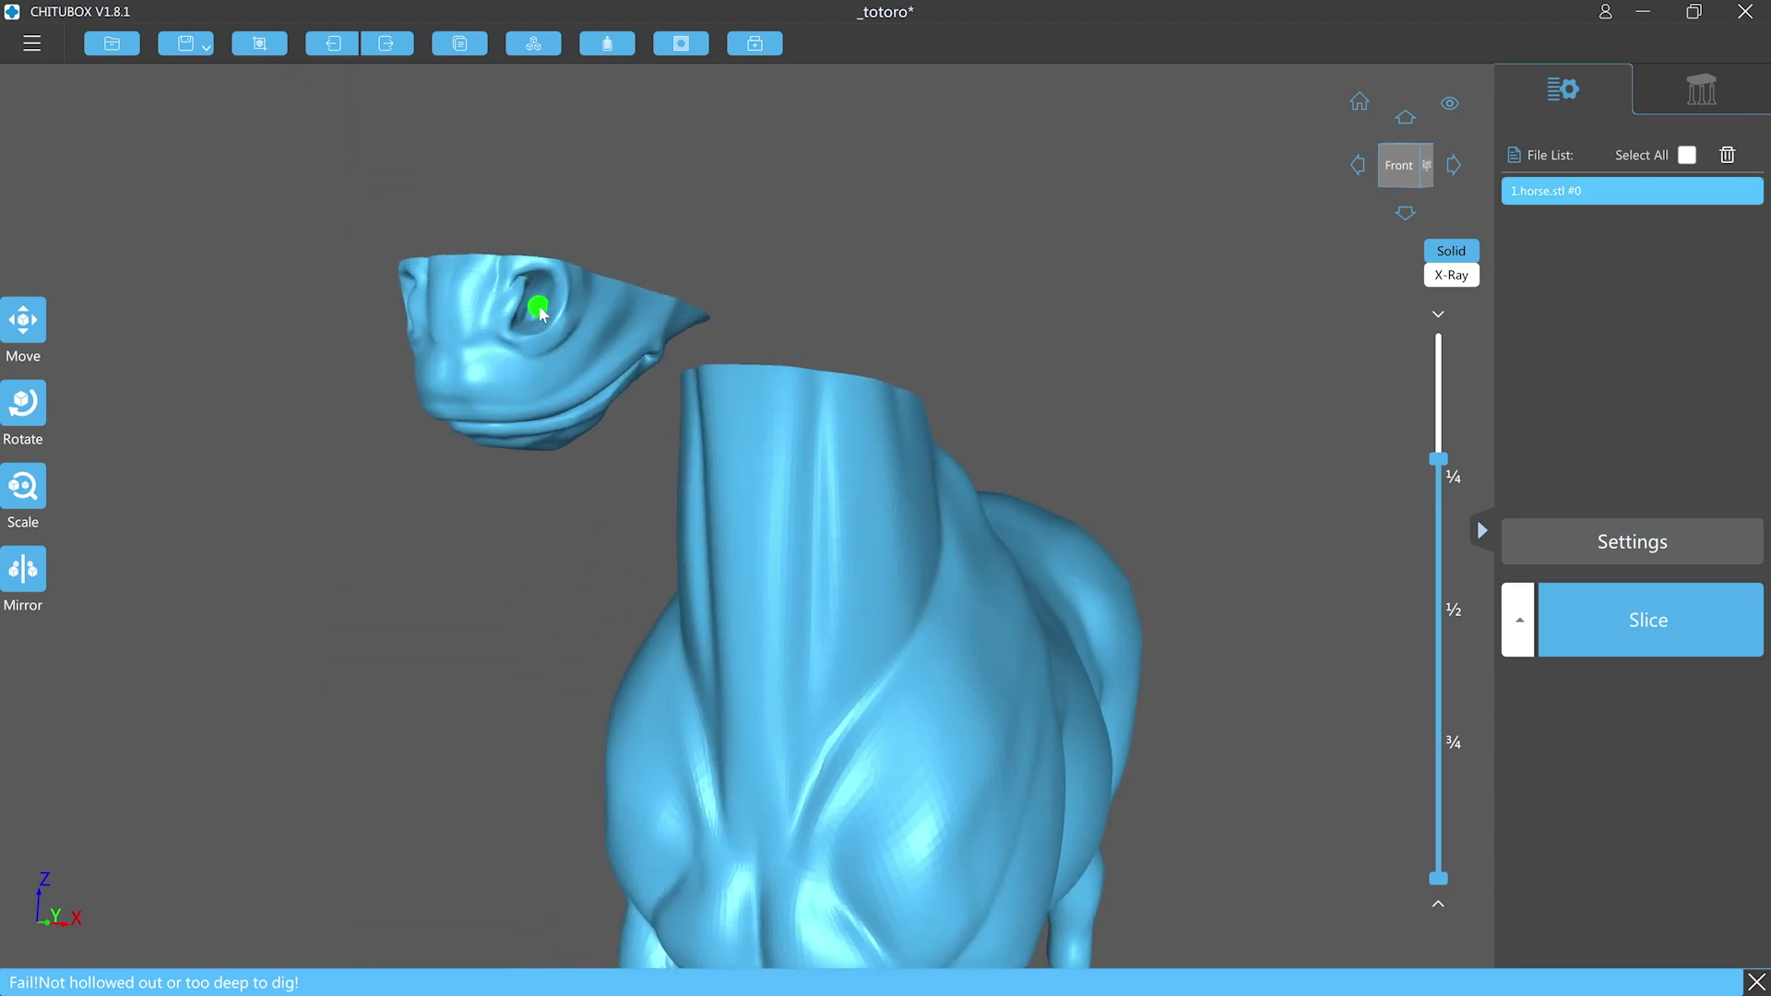
{"action": "scroll", "coordinate": [541, 315], "scroll_direction": "up", "scroll_amount": 2}
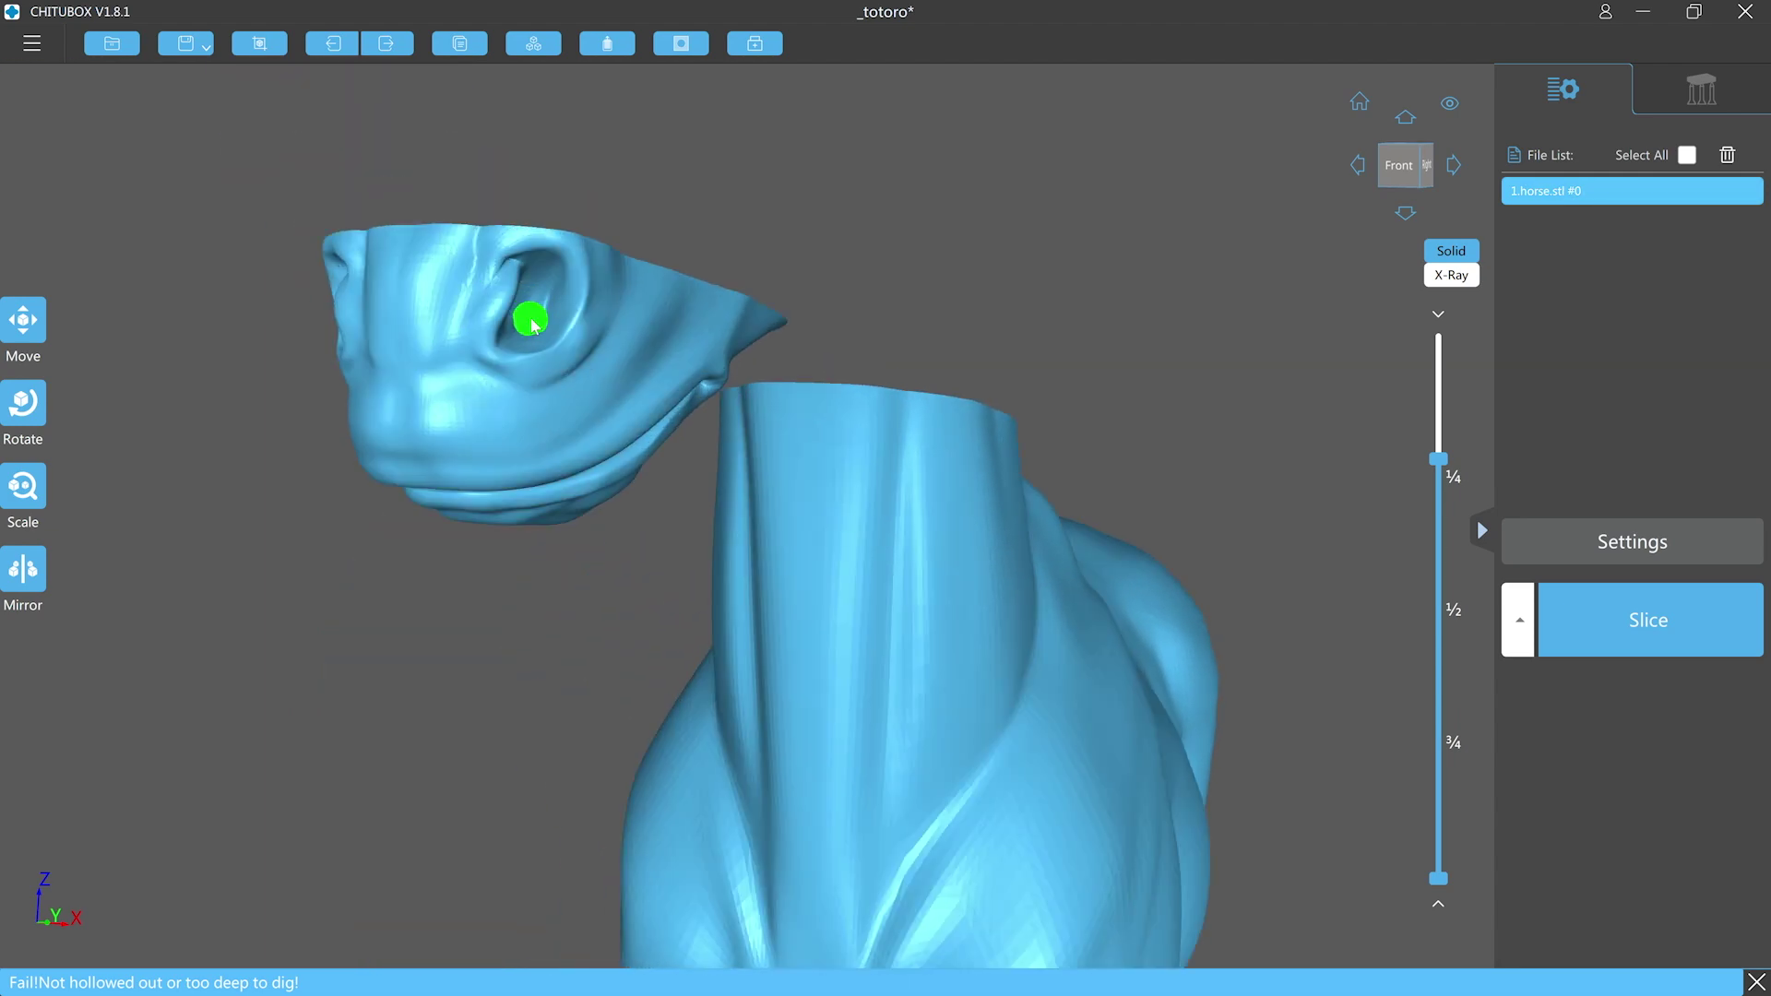
{"action": "left_click", "coordinate": [533, 323]}
Step: Examine the sectioned muzzle, slice the horse to inspect the head and neck cavities around layer 1587, and return to the model
{"action": "scroll", "coordinate": [697, 419], "scroll_direction": "down", "scroll_amount": 5}
{"action": "mouse_move", "coordinate": [682, 419]}
{"action": "right_mouse_down"}
{"action": "mouse_move", "coordinate": [710, 418]}
{"action": "mouse_move", "coordinate": [666, 425]}
{"action": "right_mouse_up"}
{"action": "left_click_drag", "start_coordinate": [666, 424], "coordinate": [1181, 482]}
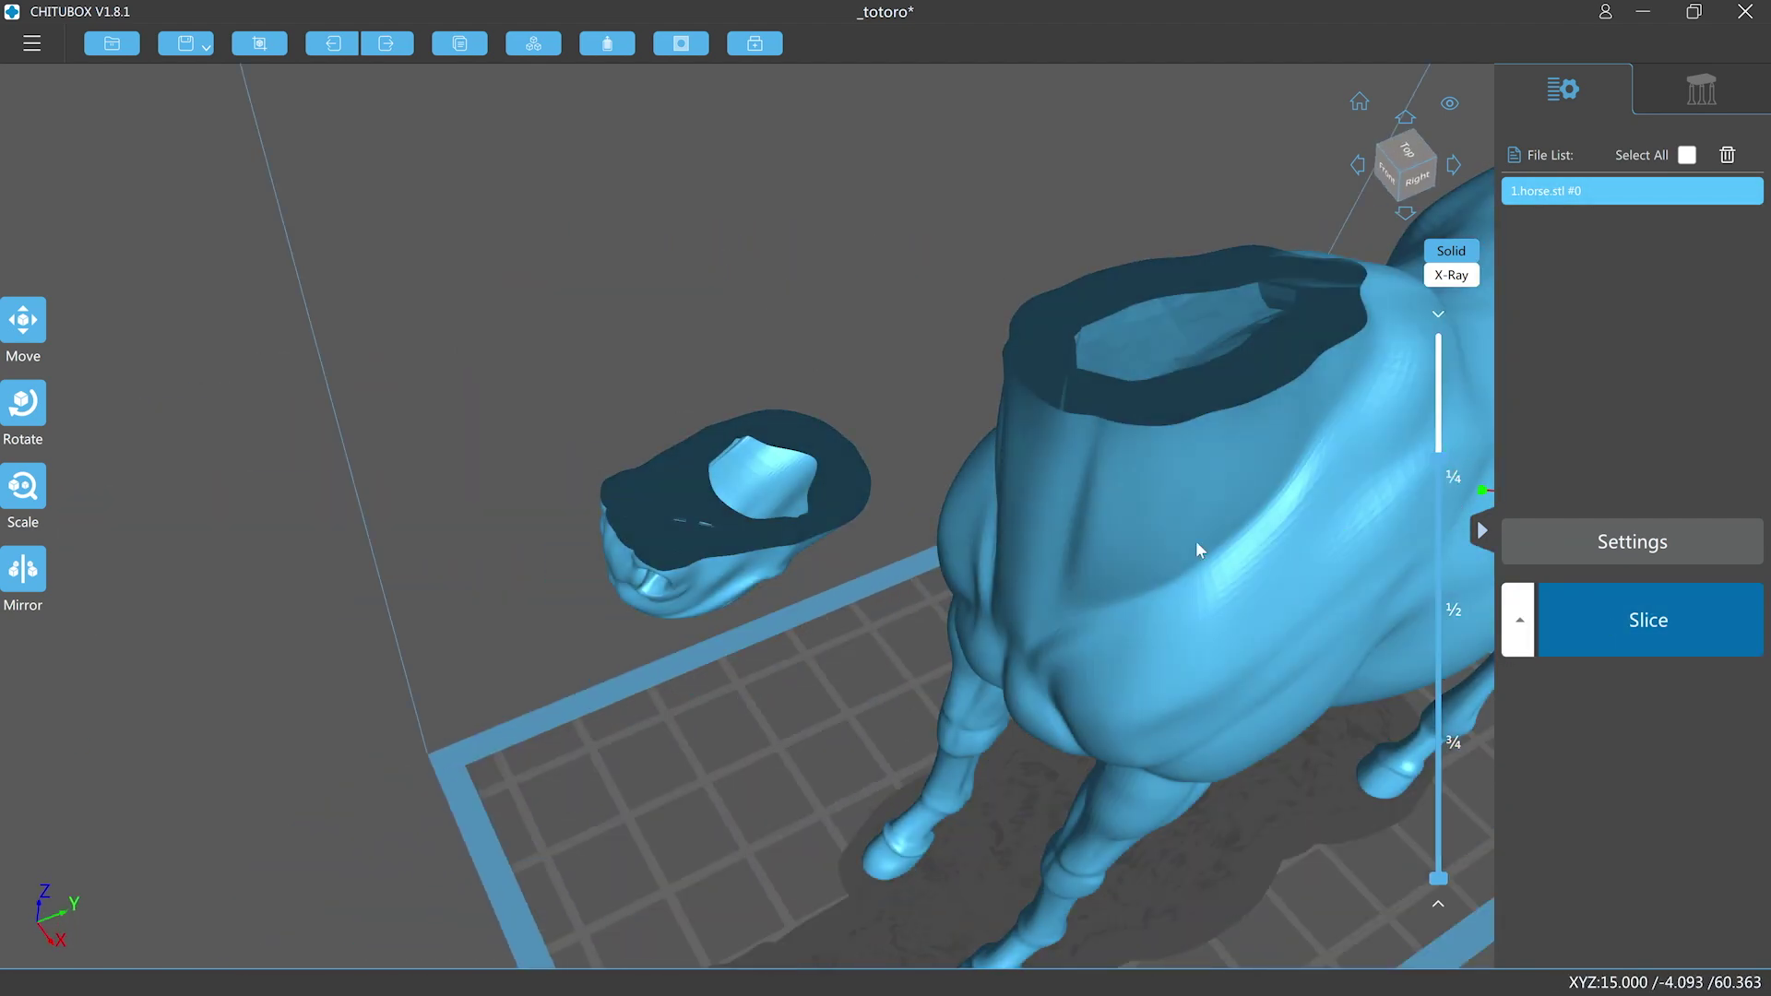
{"action": "key", "text": "ctrl+r"}
{"action": "left_click_drag", "start_coordinate": [1472, 391], "coordinate": [1484, 356]}
{"action": "right_click_drag", "start_coordinate": [569, 624], "coordinate": [558, 569]}
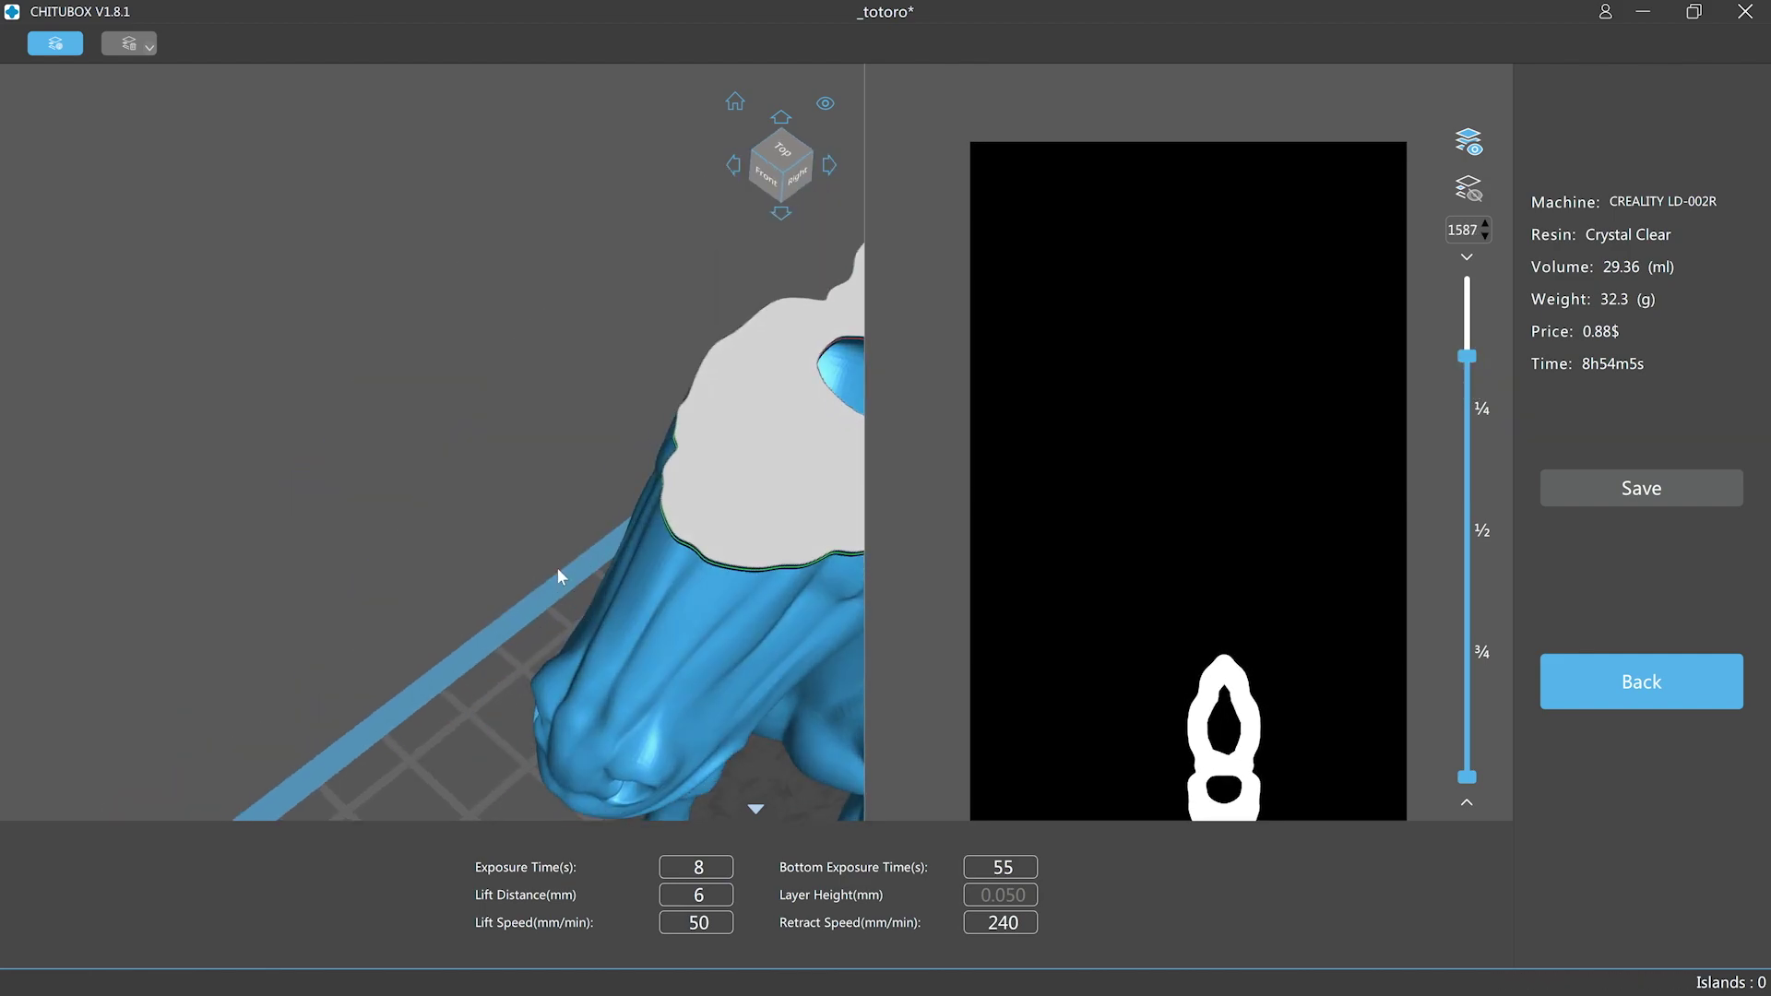
{"action": "scroll", "coordinate": [558, 577], "scroll_direction": "down", "scroll_amount": 3}
{"action": "left_click", "coordinate": [1641, 682]}
Step: Try to dig a circular hole, 13 mm deep and perpendicular to the model, from the head cavity toward the neck cavity
{"action": "left_click", "coordinate": [681, 43]}
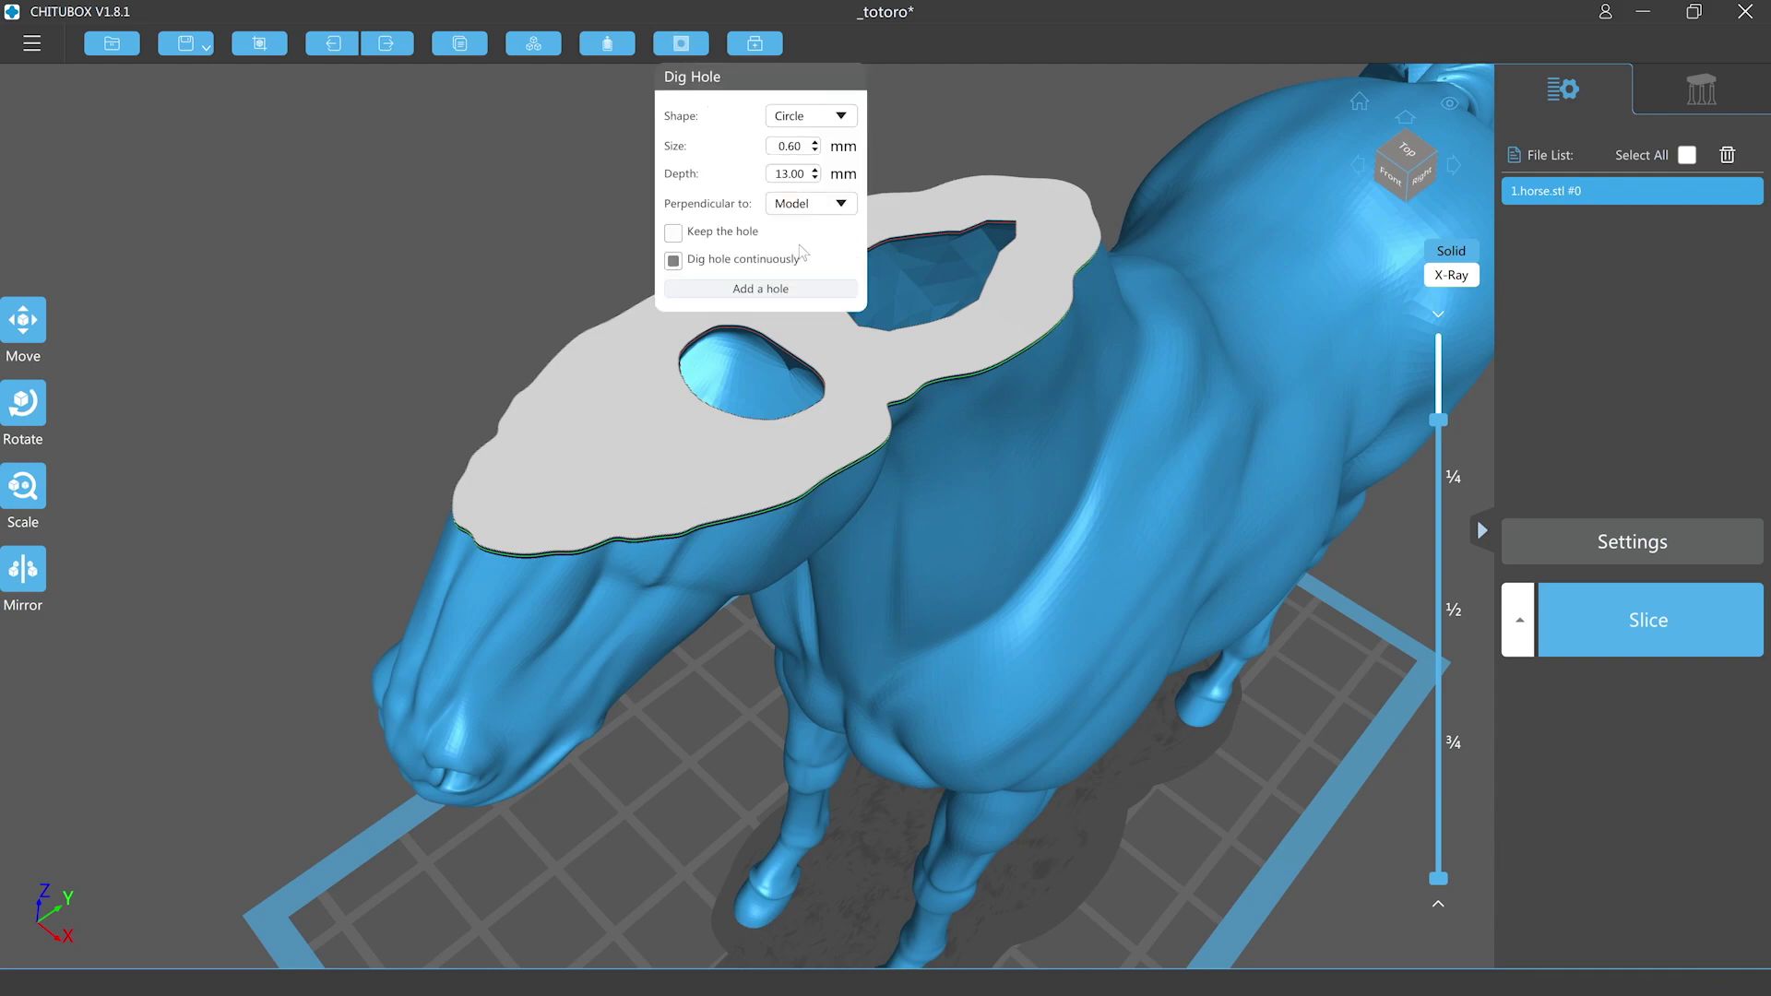
{"action": "left_click", "coordinate": [789, 286]}
{"action": "left_click", "coordinate": [756, 364]}
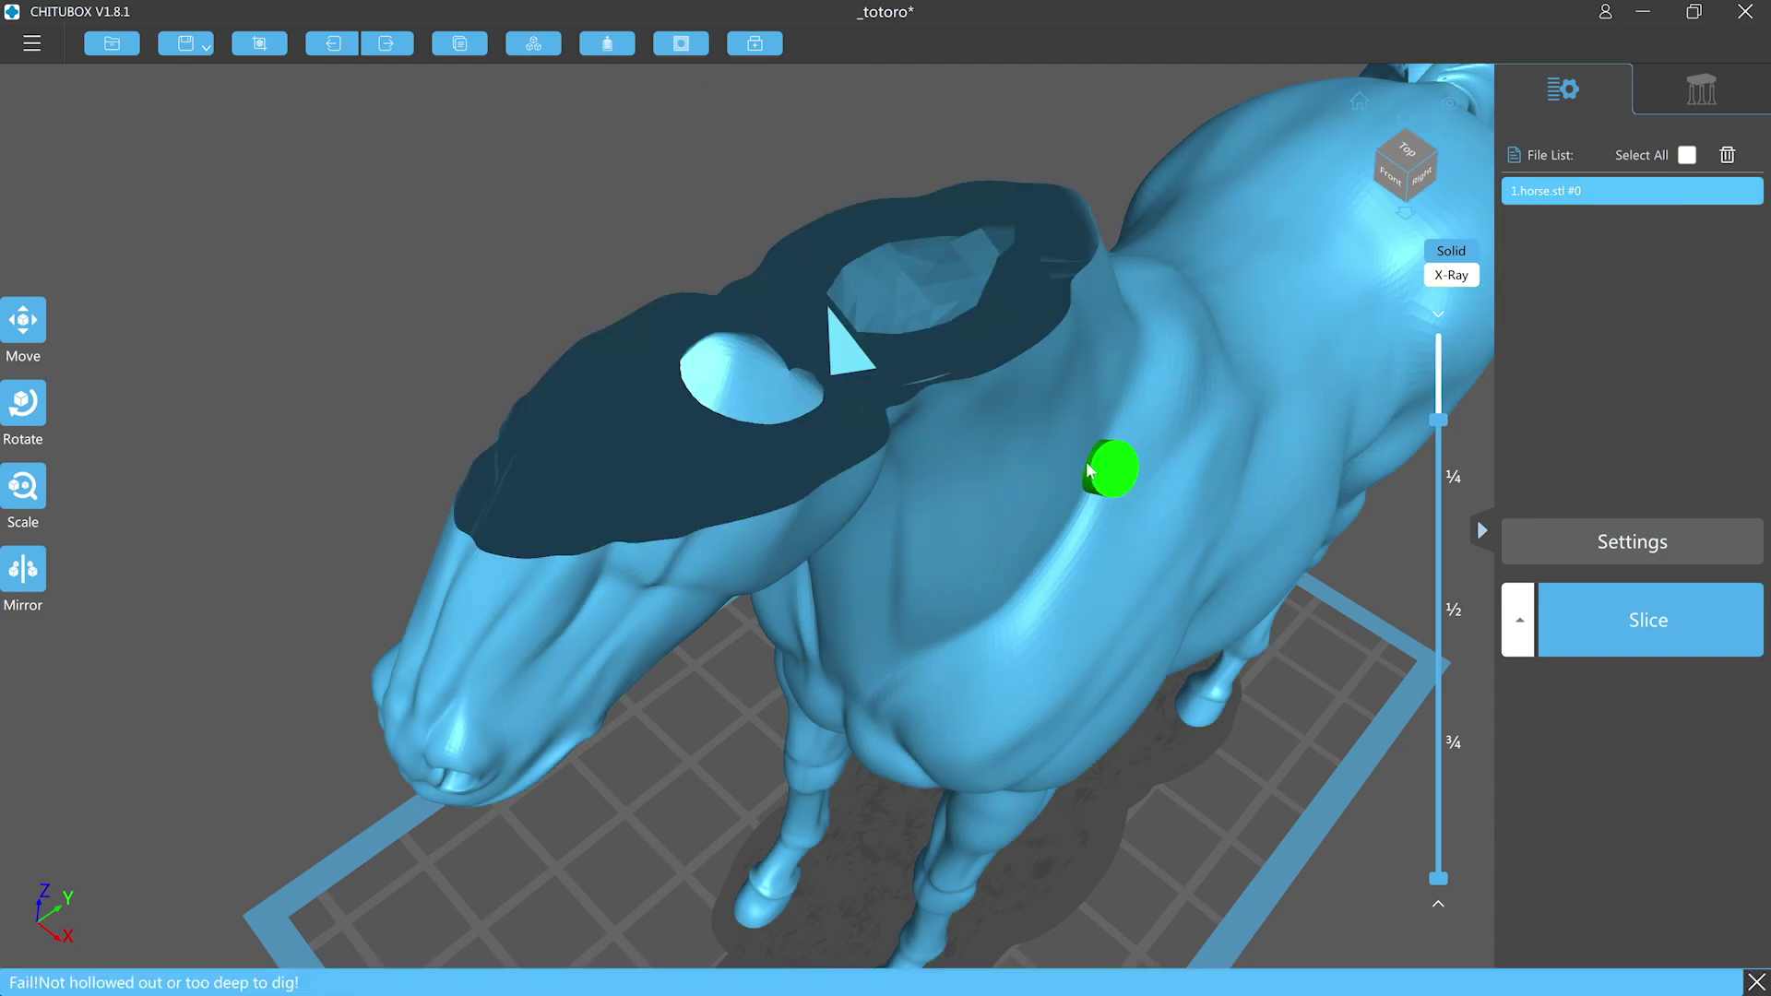
{"action": "left_click_drag", "start_coordinate": [1440, 421], "coordinate": [1442, 422]}
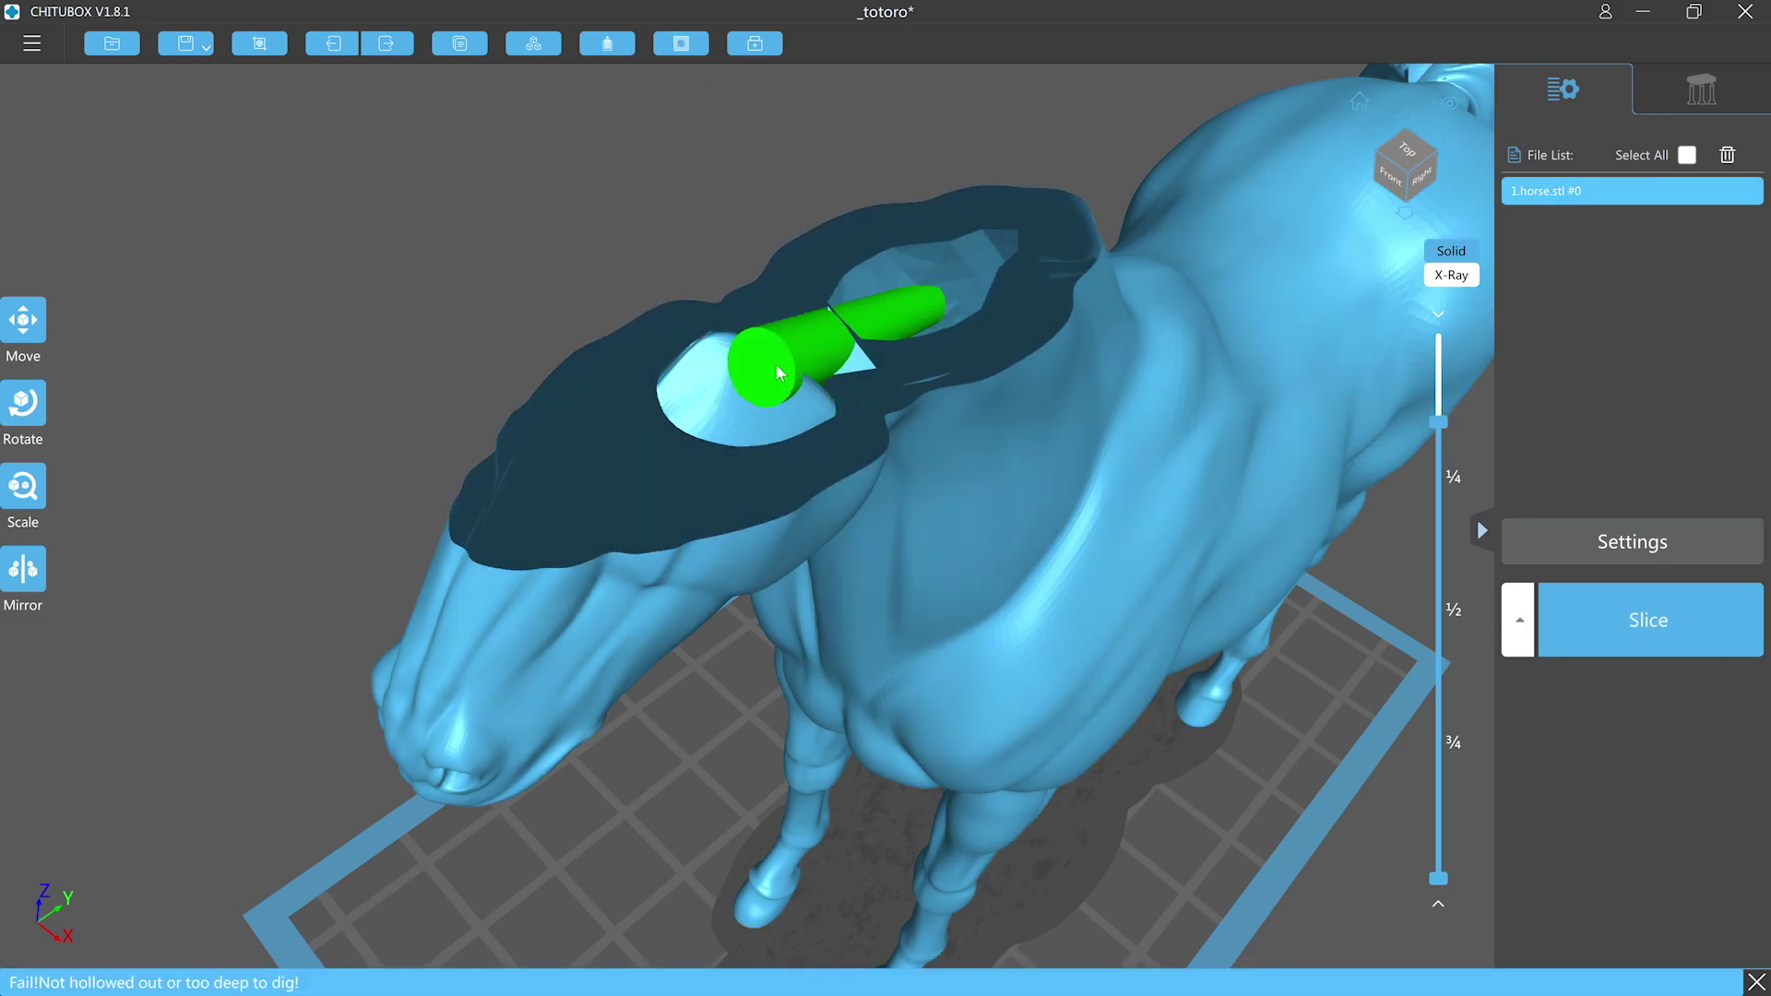
Step: Dig a 2 mm circular hole, 13 mm deep and perpendicular to the screen, from the head cavity's rear wall into the neck cavity
{"action": "left_click", "coordinate": [680, 44]}
{"action": "double_click", "coordinate": [788, 147]}
{"action": "type", "text": "2"}
{"action": "left_click", "coordinate": [777, 371]}
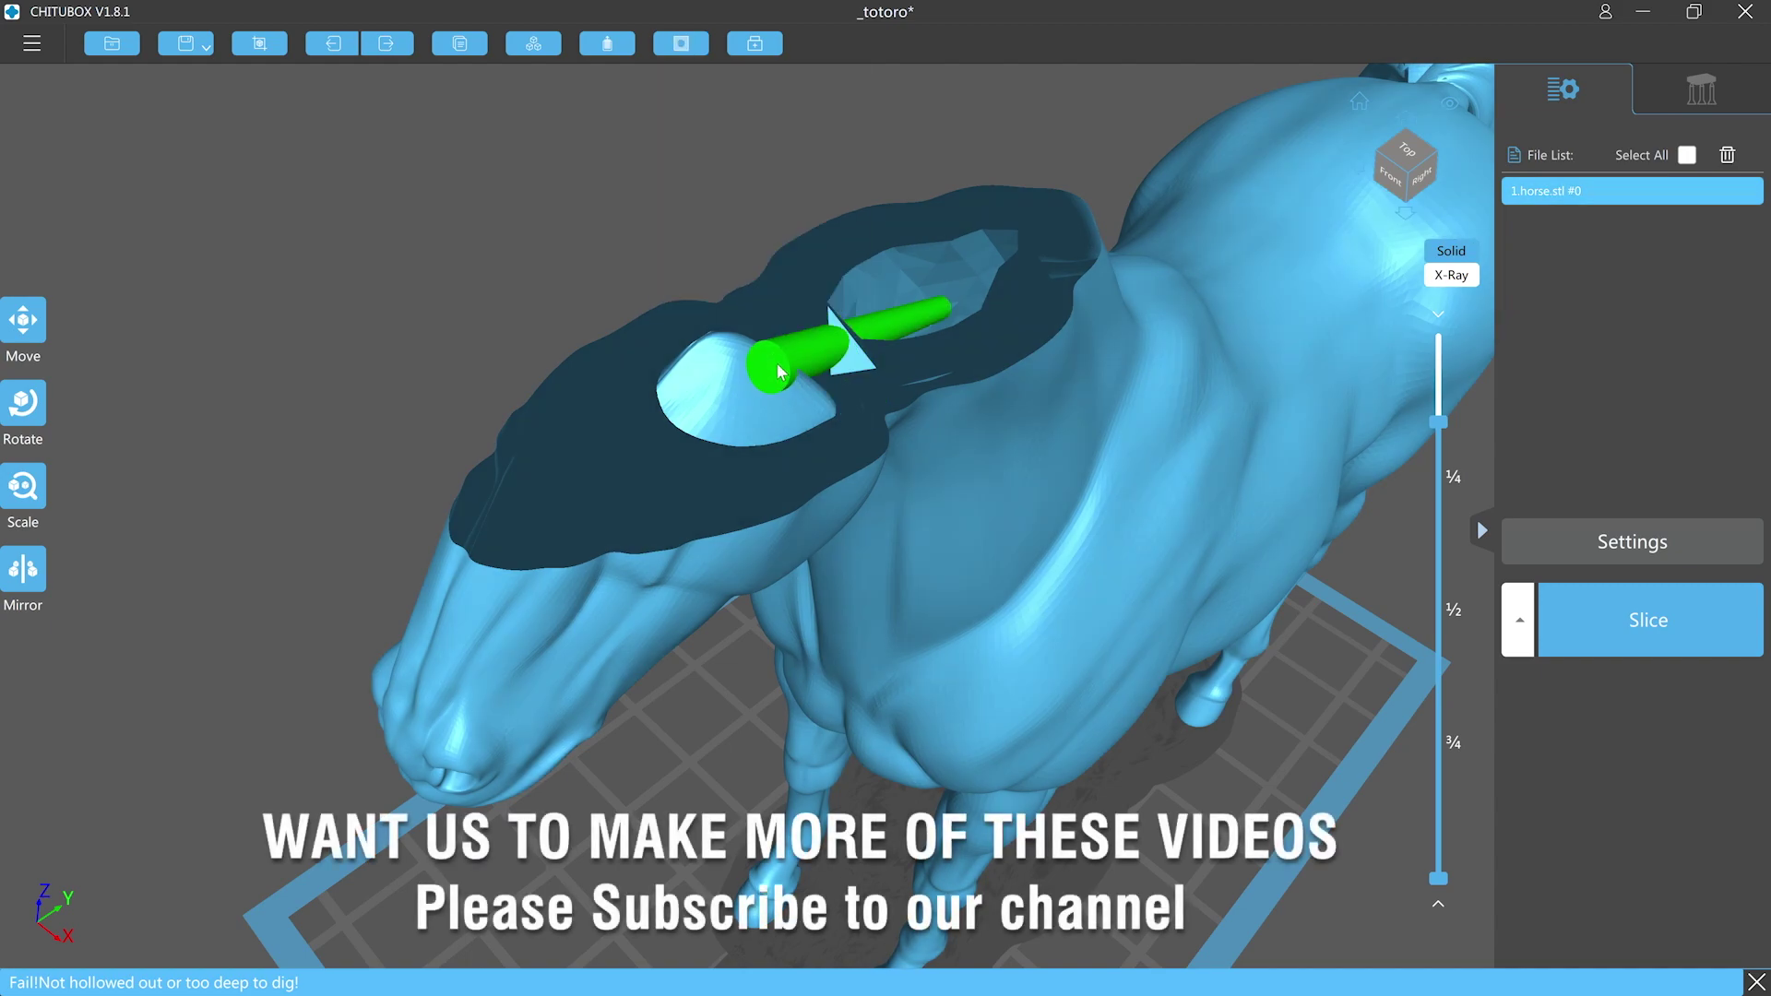
{"action": "left_click", "coordinate": [680, 43]}
{"action": "left_click", "coordinate": [805, 265]}
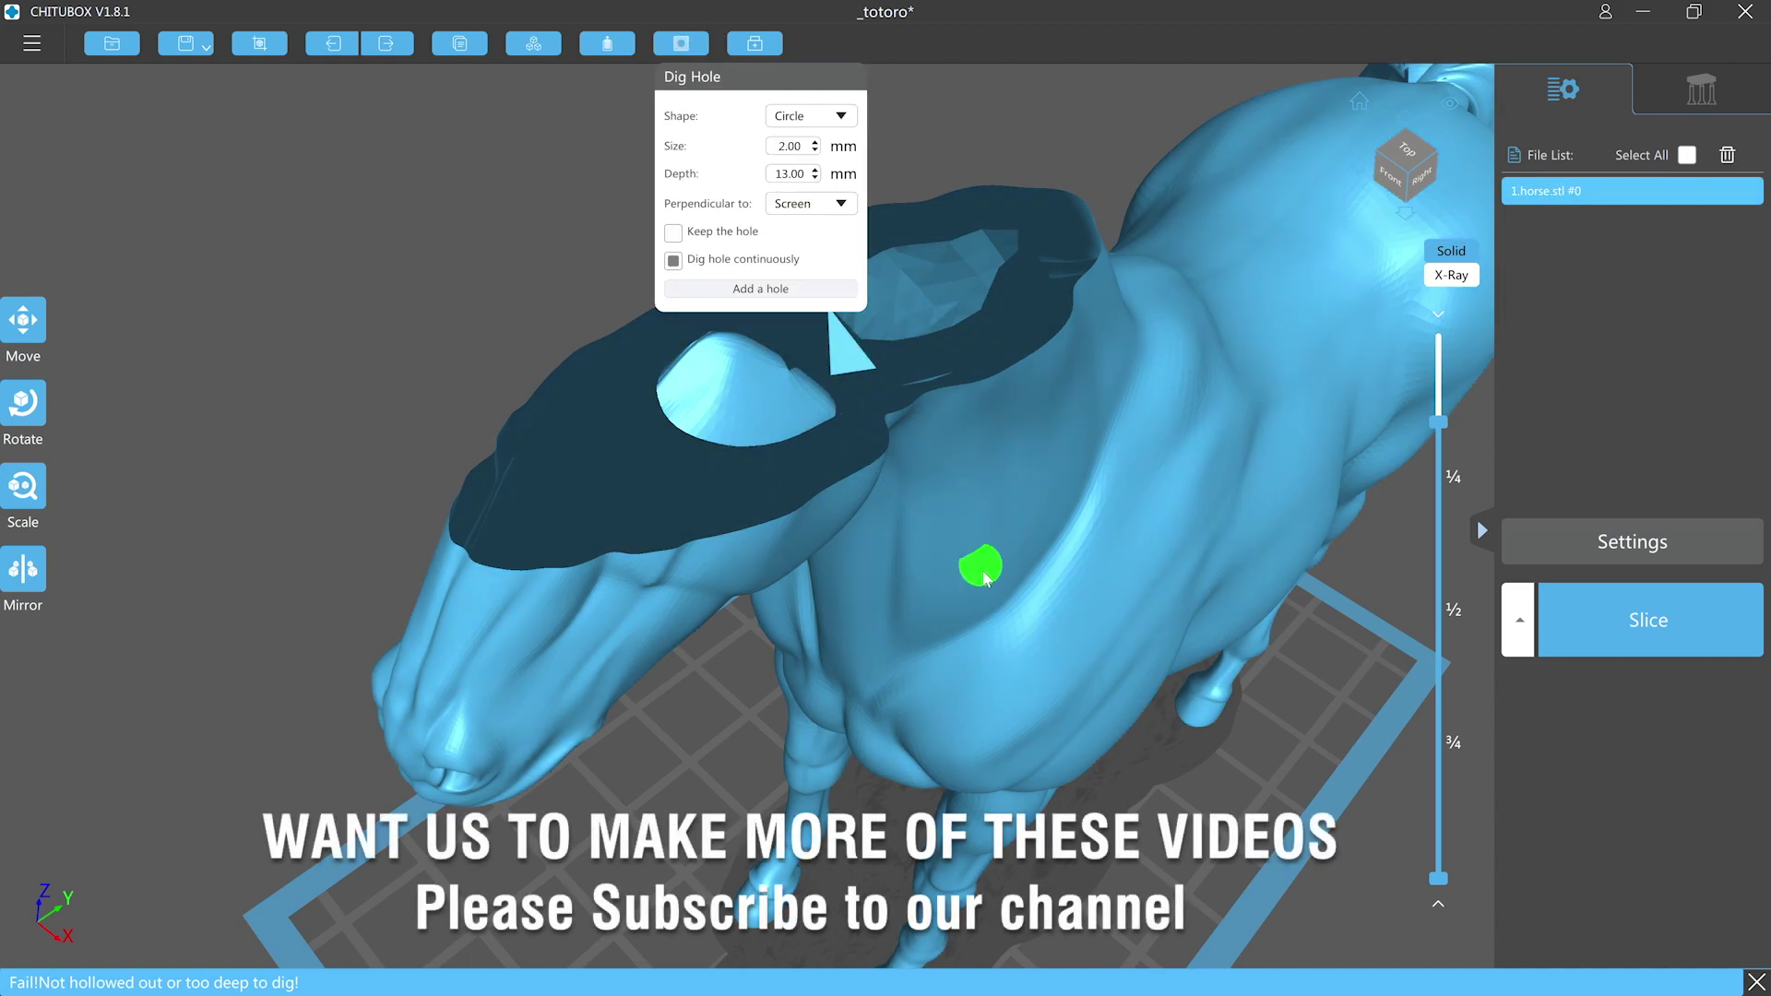
{"action": "right_click_drag", "start_coordinate": [960, 565], "coordinate": [1128, 341]}
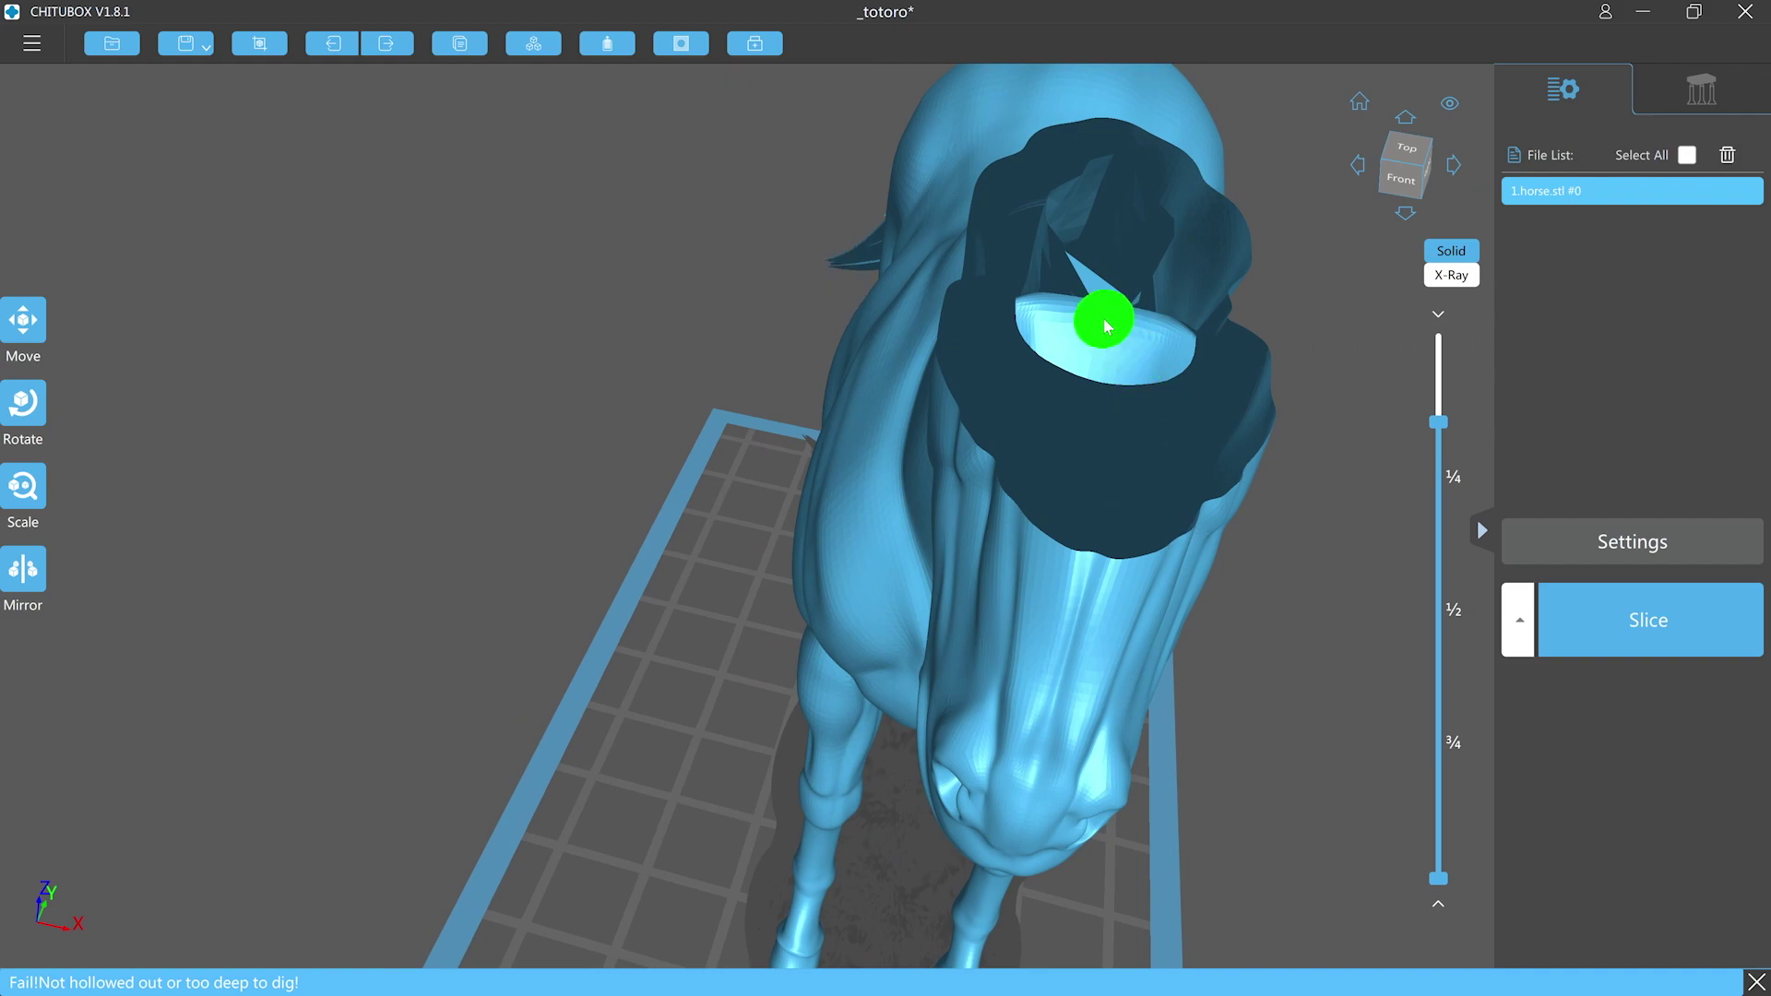
{"action": "right_click_drag", "start_coordinate": [1173, 496], "coordinate": [1110, 494]}
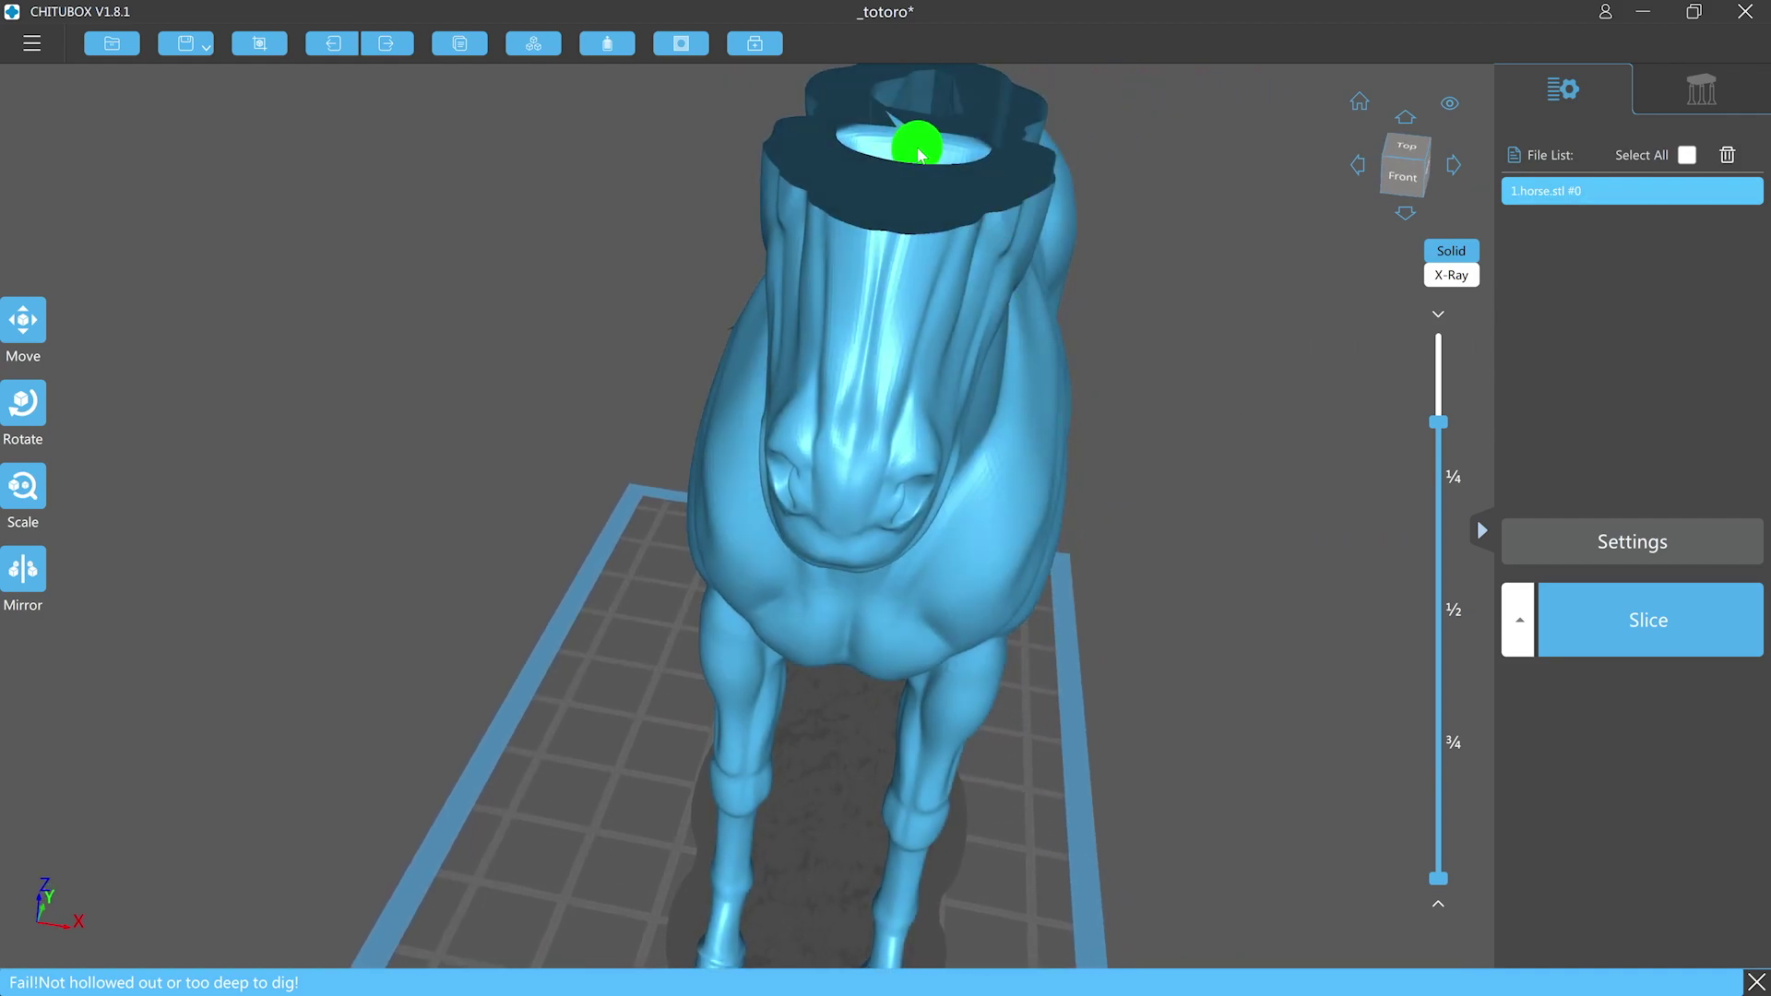
Step: Isolate a section of the head above layer 1567 and examine the connection between the head and neck cavities from several angles
{"action": "left_click_drag", "start_coordinate": [1438, 422], "coordinate": [1438, 380]}
{"action": "left_click_drag", "start_coordinate": [1441, 882], "coordinate": [1439, 425]}
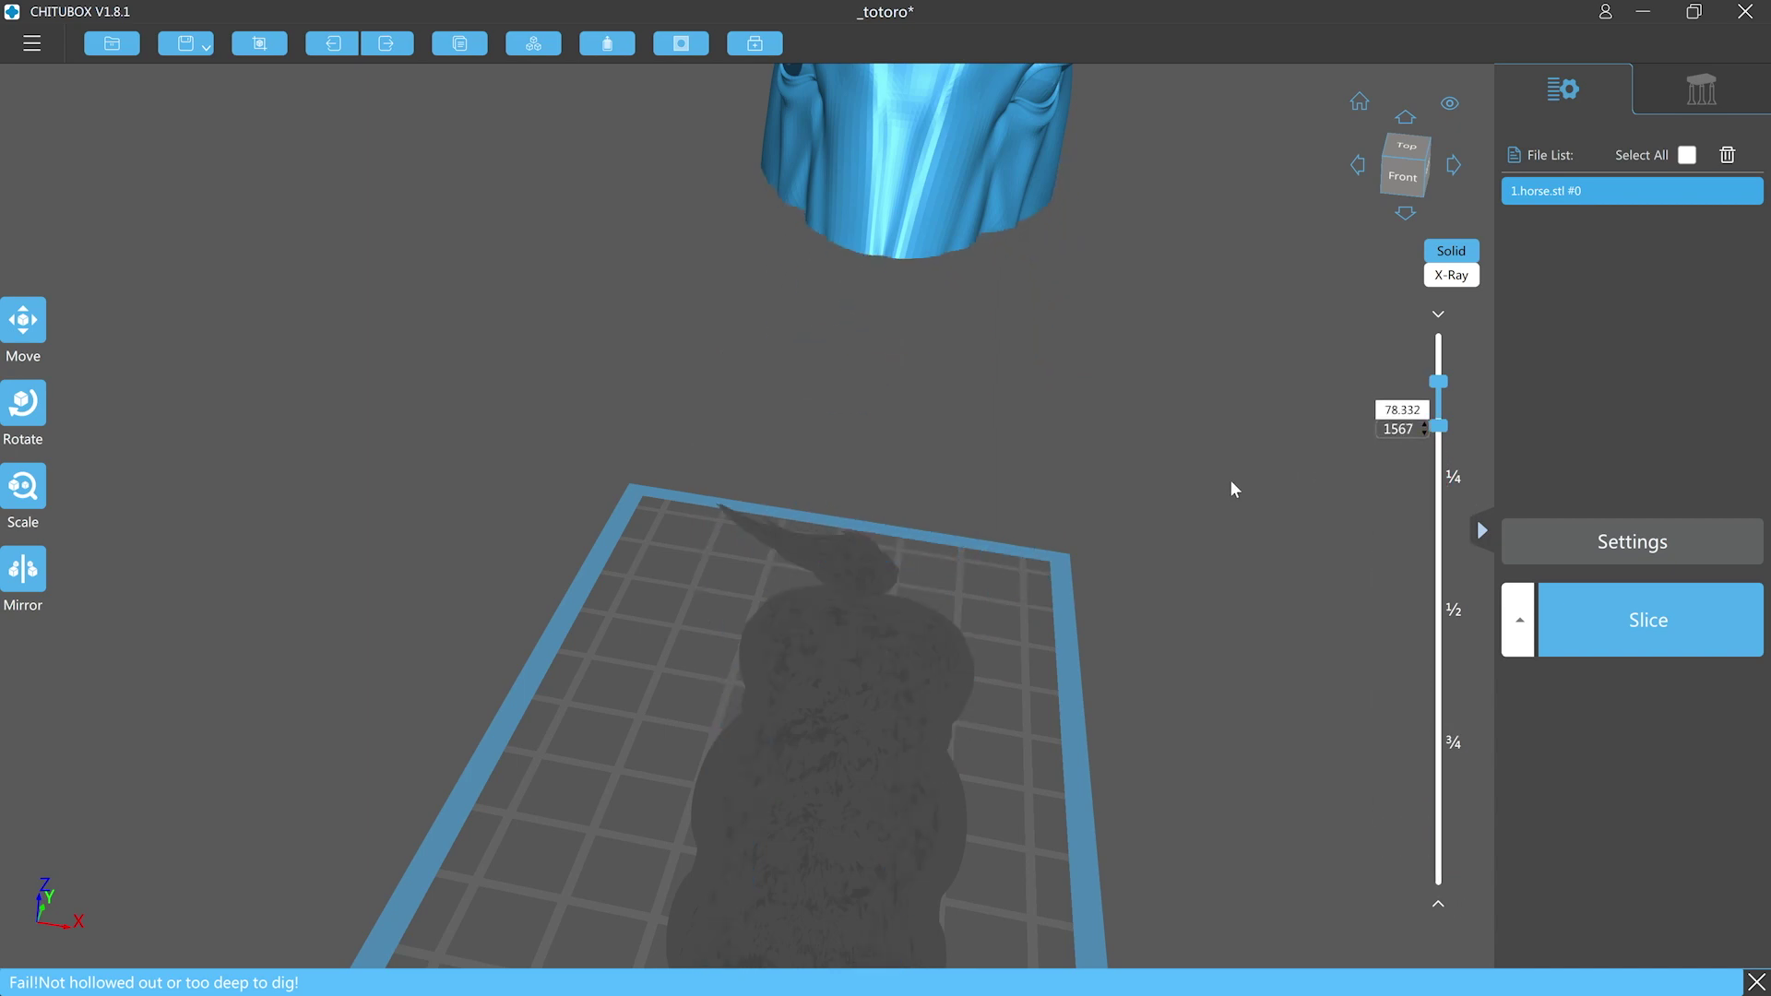
{"action": "middle_click_drag", "start_coordinate": [1041, 489], "coordinate": [1022, 539]}
{"action": "right_click_drag", "start_coordinate": [1022, 539], "coordinate": [795, 426]}
{"action": "scroll", "coordinate": [853, 410], "scroll_direction": "up", "scroll_amount": 3}
{"action": "scroll", "coordinate": [929, 415], "scroll_direction": "down", "scroll_amount": 5}
{"action": "right_click_drag", "start_coordinate": [928, 415], "coordinate": [677, 575]}
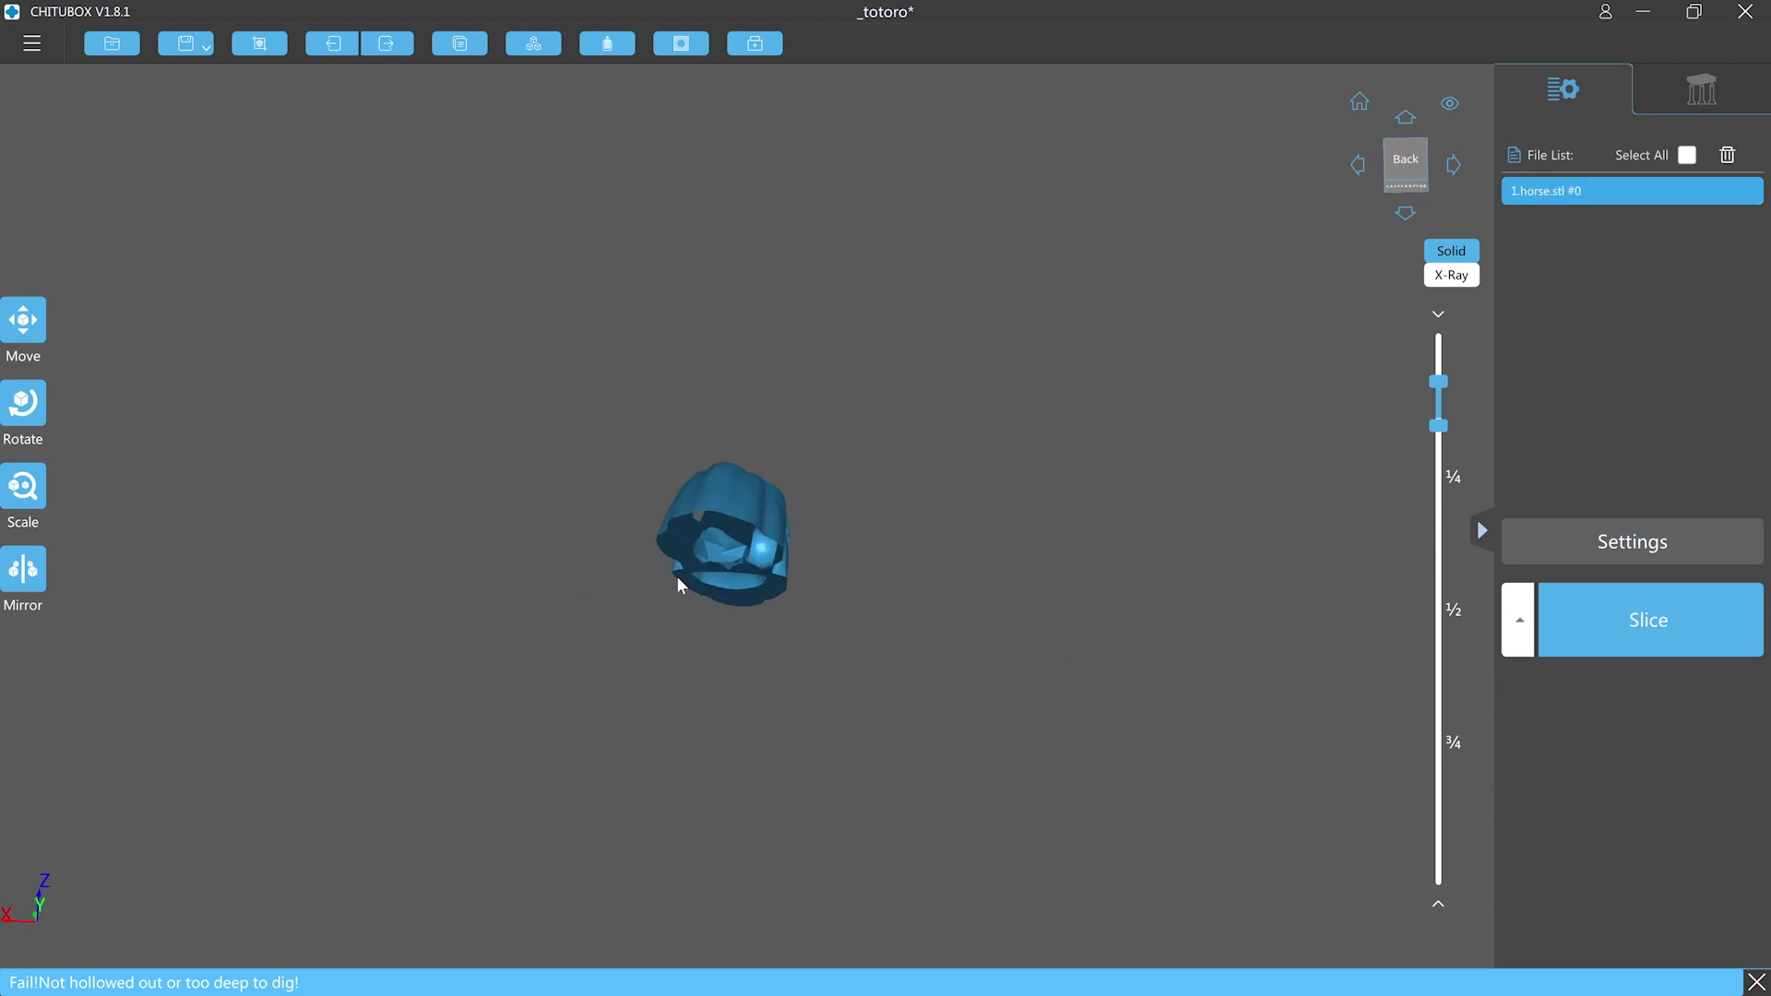
{"action": "scroll", "coordinate": [812, 477], "scroll_direction": "up", "scroll_amount": 8}
{"action": "right_click_drag", "start_coordinate": [812, 477], "coordinate": [805, 668]}
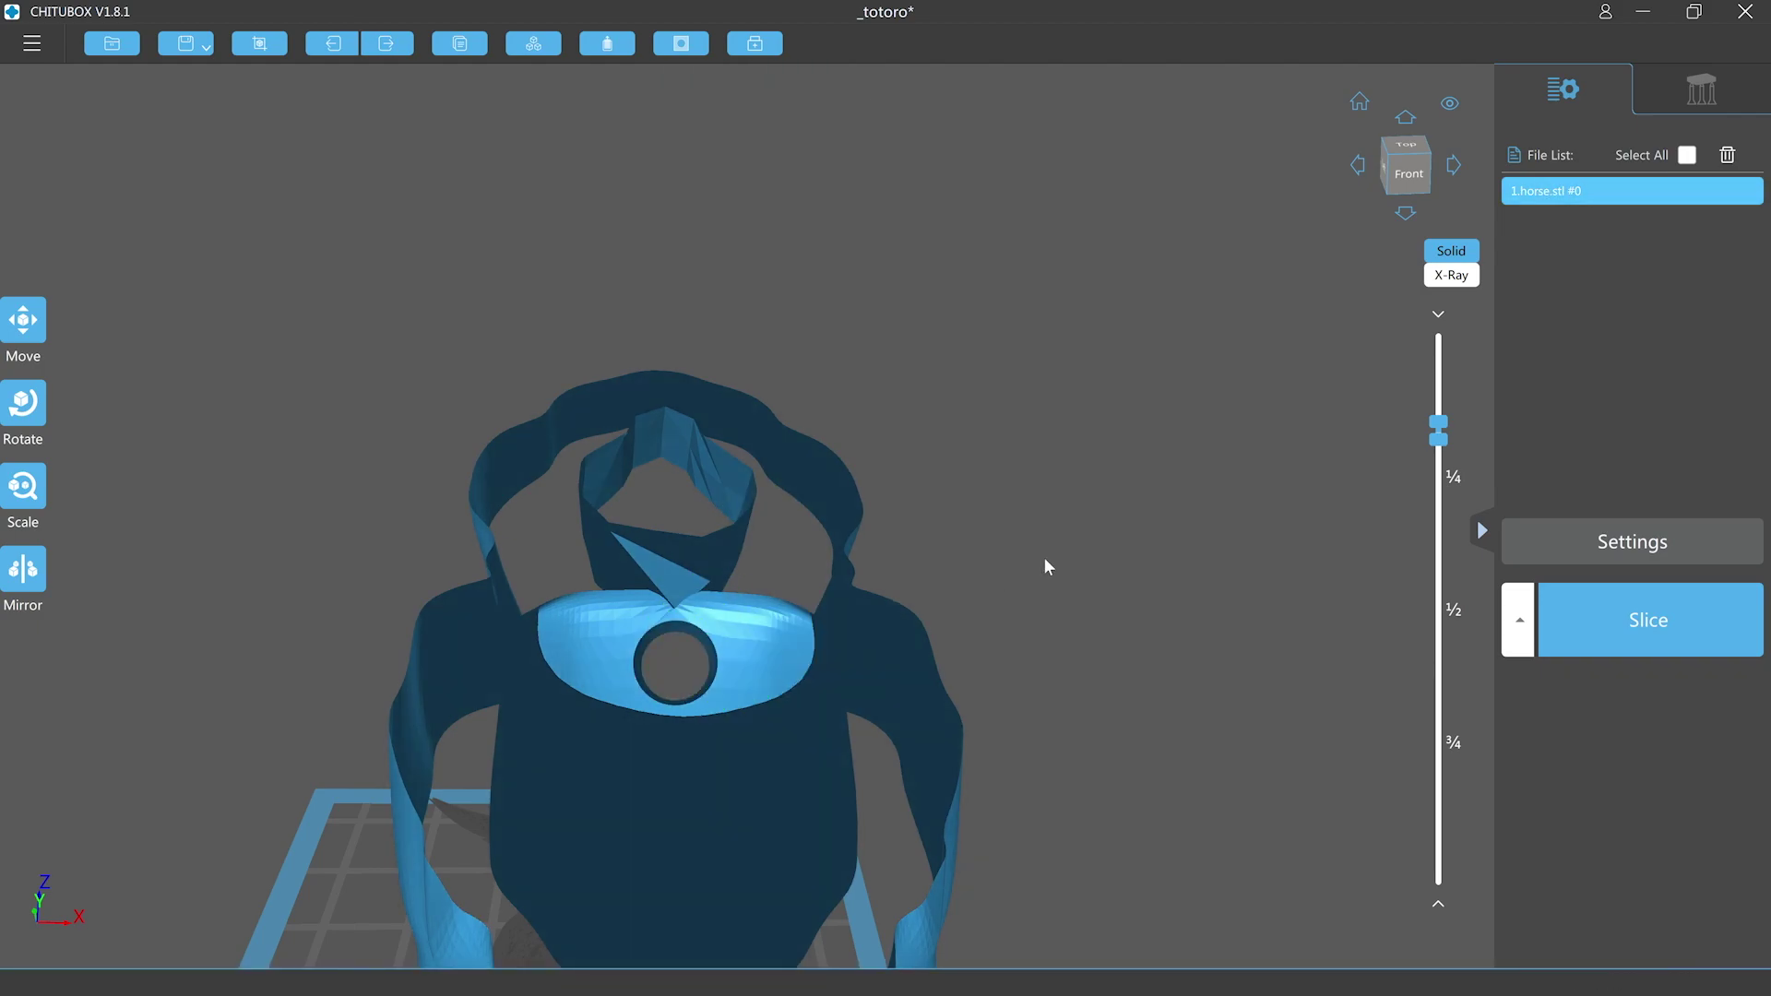
Step: Examine the head and neck cavities from underneath with the model cut up to layer 1484, and restore the full horse
{"action": "left_click_drag", "start_coordinate": [1439, 422], "coordinate": [1439, 340]}
{"action": "scroll", "coordinate": [1004, 613], "scroll_direction": "down", "scroll_amount": 5}
{"action": "right_click_drag", "start_coordinate": [1020, 582], "coordinate": [1008, 557]}
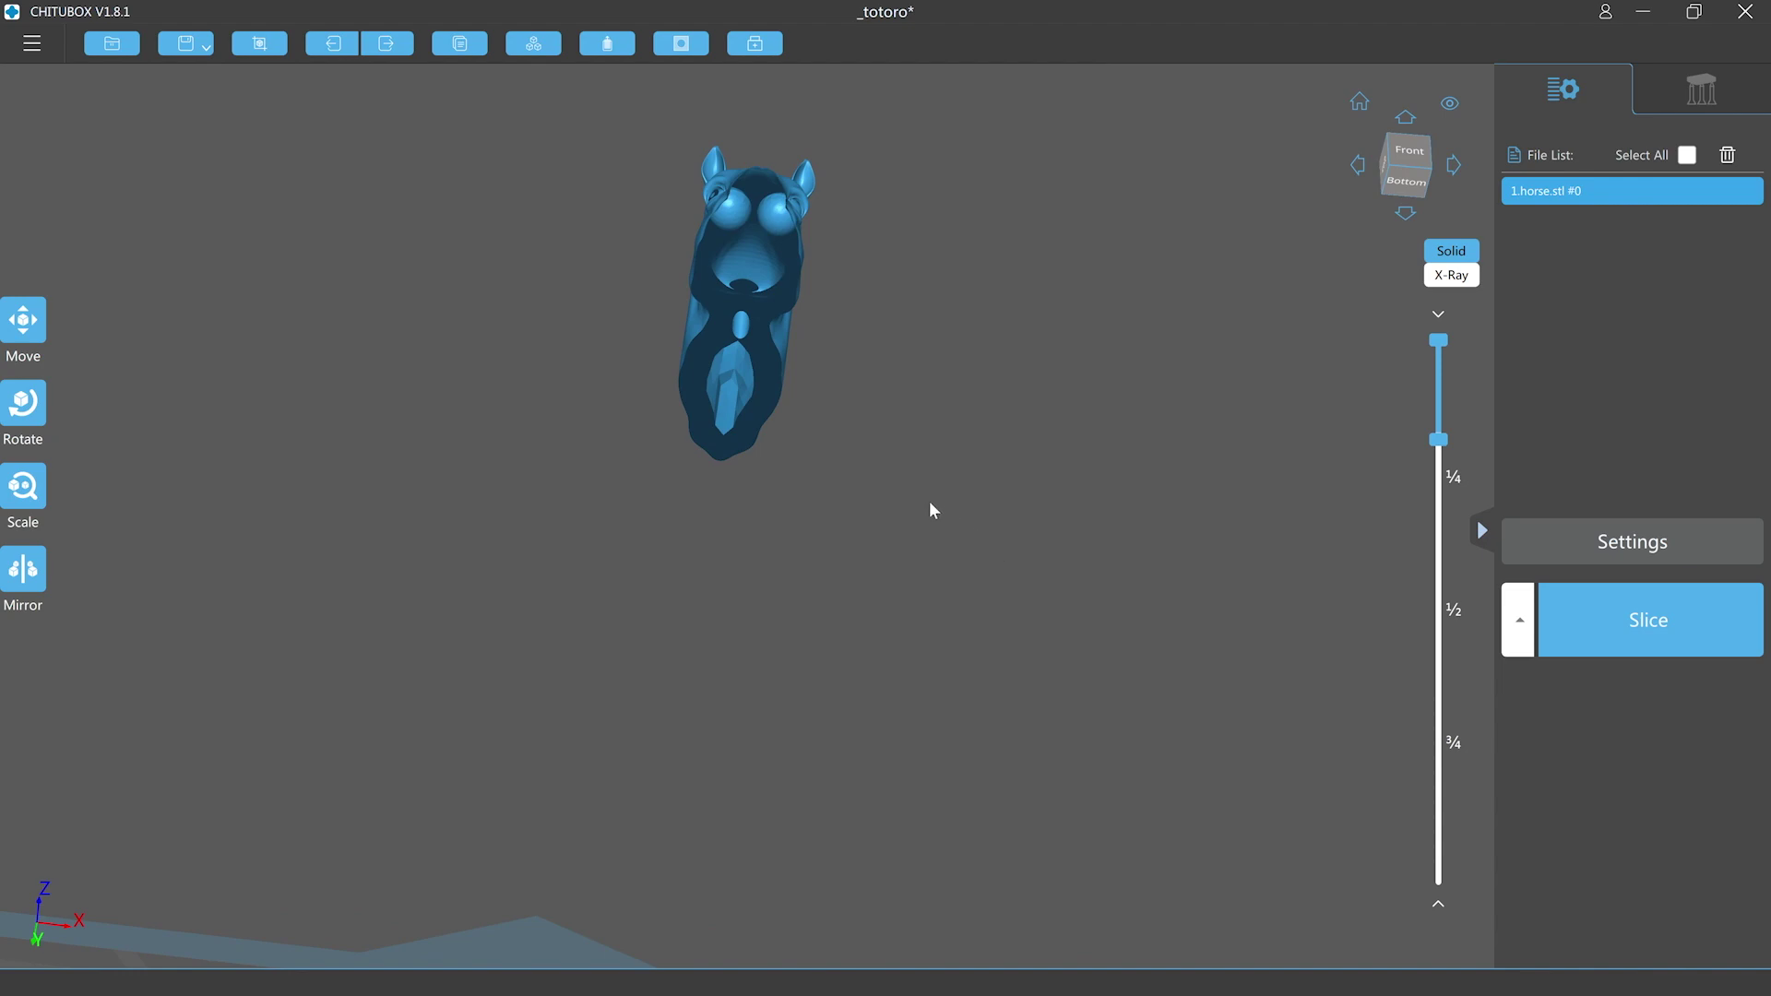
{"action": "right_click_drag", "start_coordinate": [927, 506], "coordinate": [919, 528]}
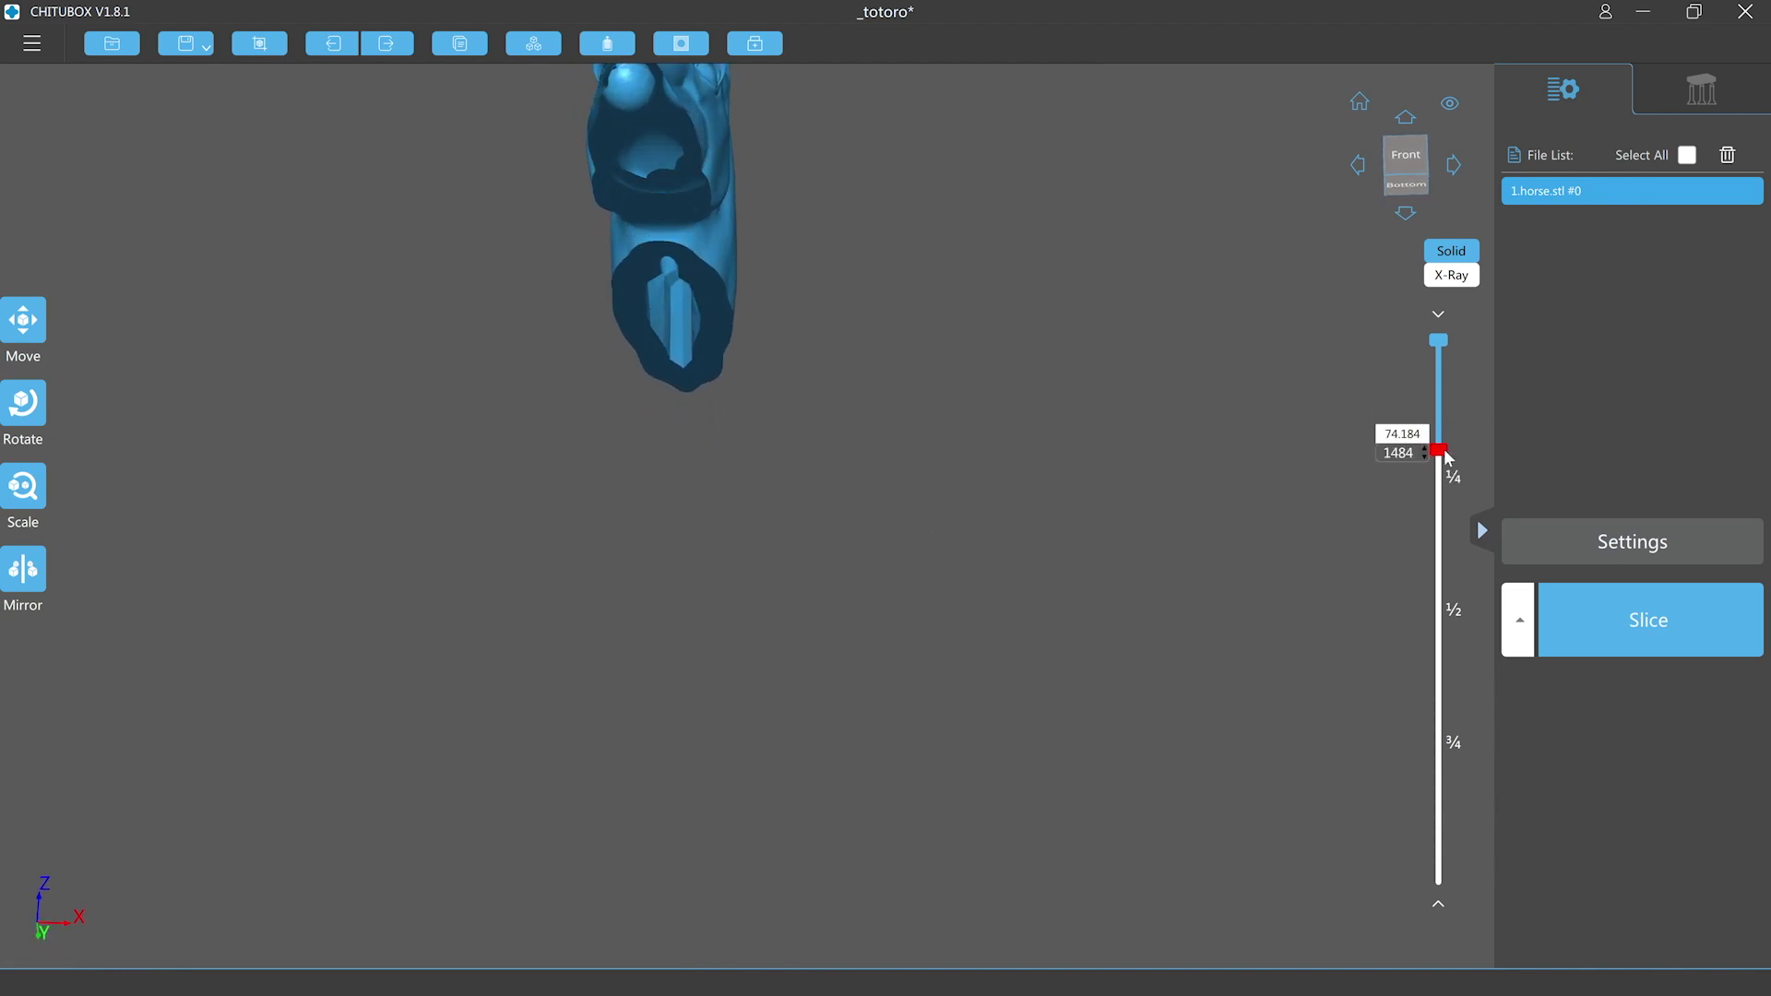
{"action": "left_click_drag", "start_coordinate": [1446, 456], "coordinate": [1497, 916]}
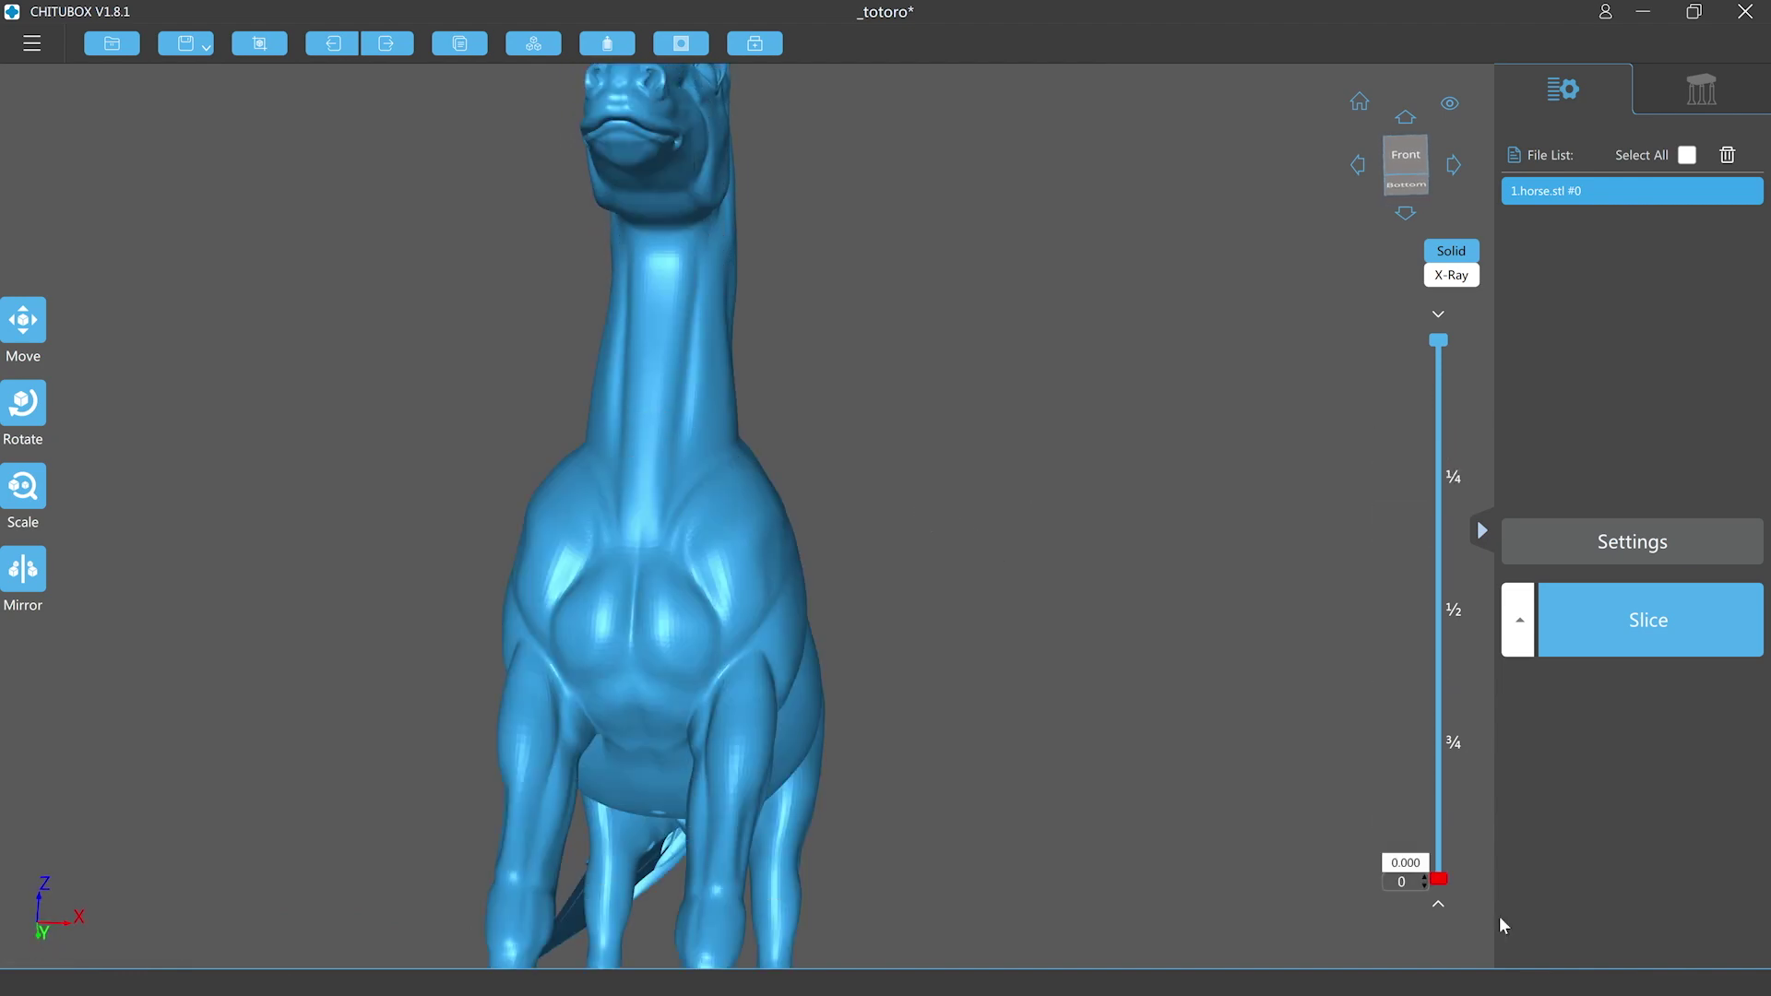
Step: Slice the horse, examine the neck cavity at layer 1633 and the back of the neck at layer 1864, and return to the model
{"action": "left_click", "coordinate": [1606, 648]}
{"action": "left_click_drag", "start_coordinate": [1469, 293], "coordinate": [1472, 345]}
{"action": "right_click_drag", "start_coordinate": [701, 280], "coordinate": [629, 397]}
{"action": "scroll", "coordinate": [664, 420], "scroll_direction": "down", "scroll_amount": 3}
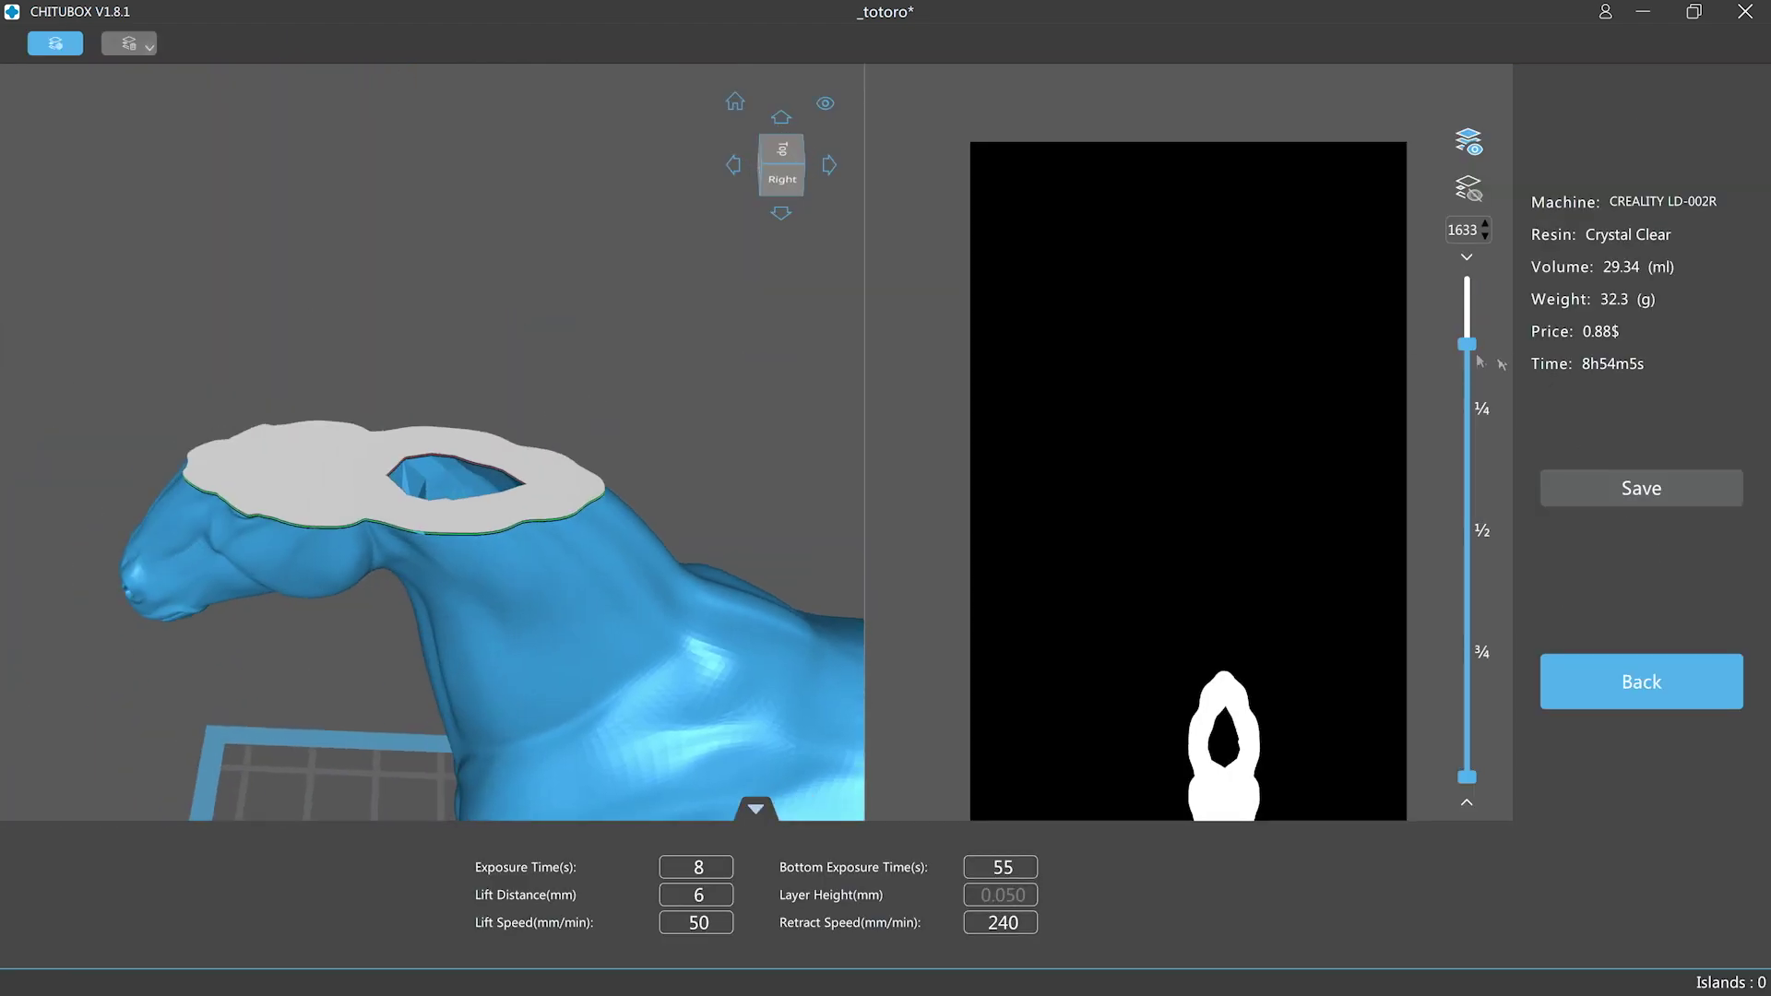
{"action": "left_click_drag", "start_coordinate": [1467, 344], "coordinate": [1467, 273]}
{"action": "right_click_drag", "start_coordinate": [650, 559], "coordinate": [562, 577]}
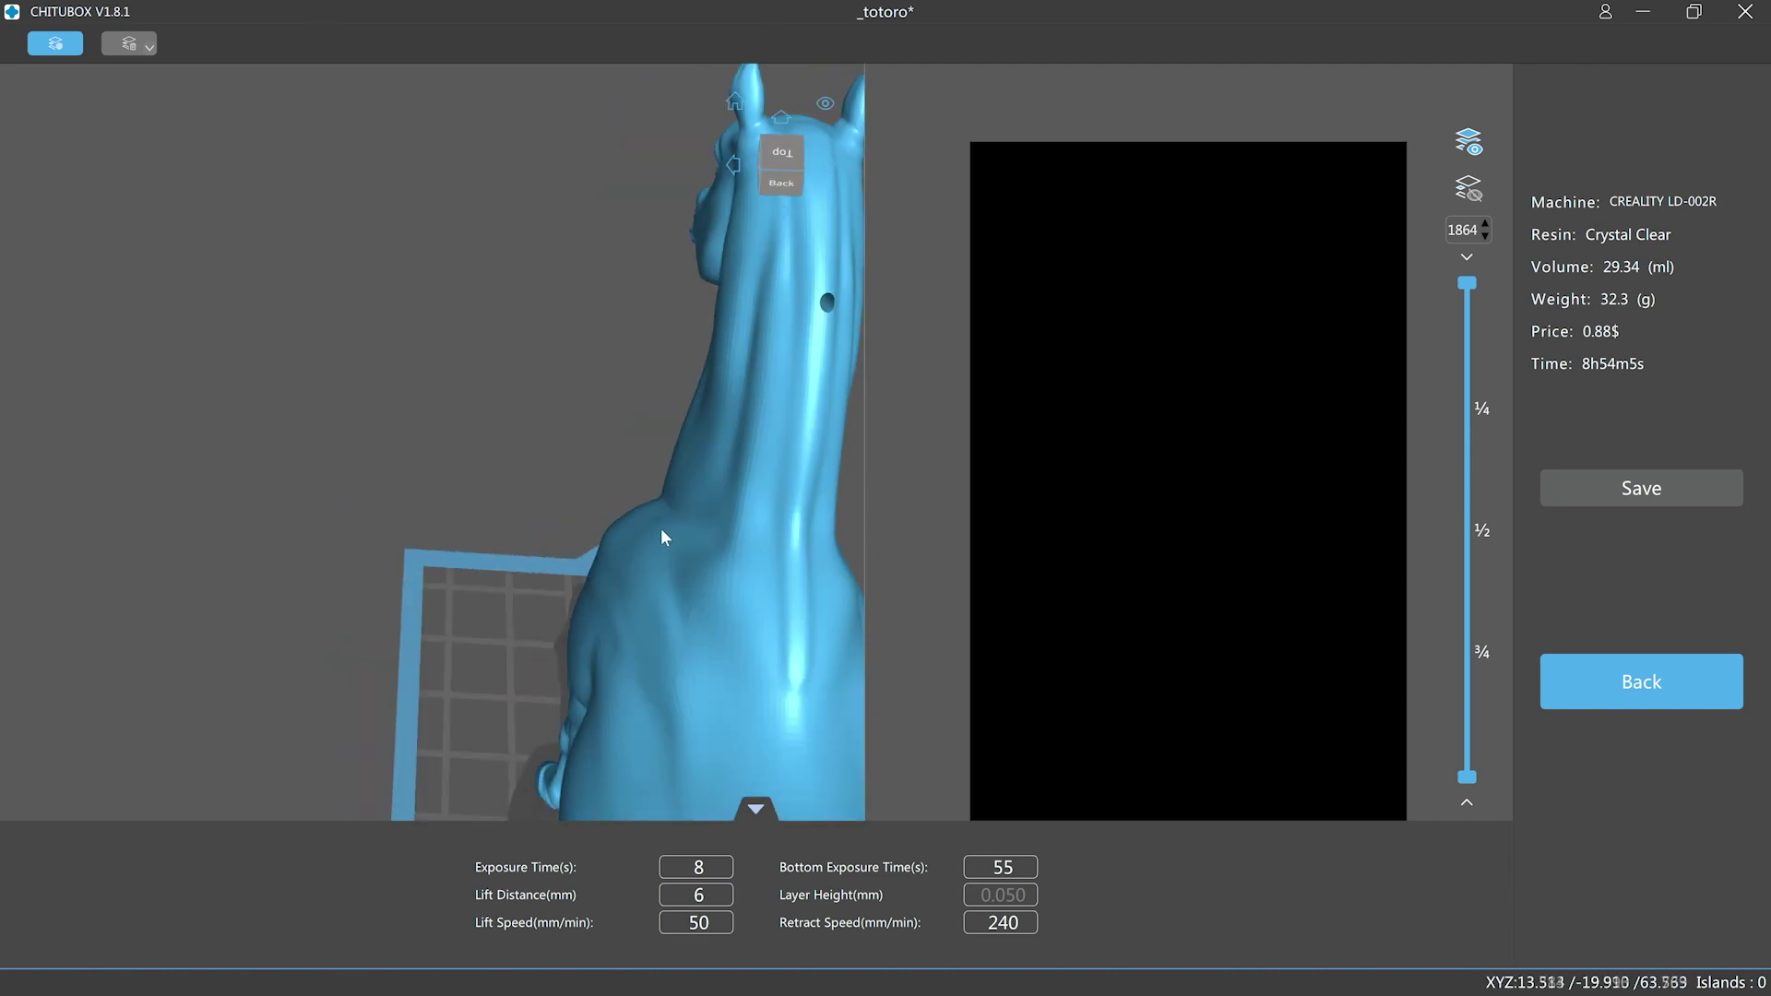
{"action": "middle_click_drag", "start_coordinate": [660, 535], "coordinate": [507, 555]}
{"action": "right_click_drag", "start_coordinate": [552, 564], "coordinate": [691, 542]}
{"action": "left_click", "coordinate": [1646, 693]}
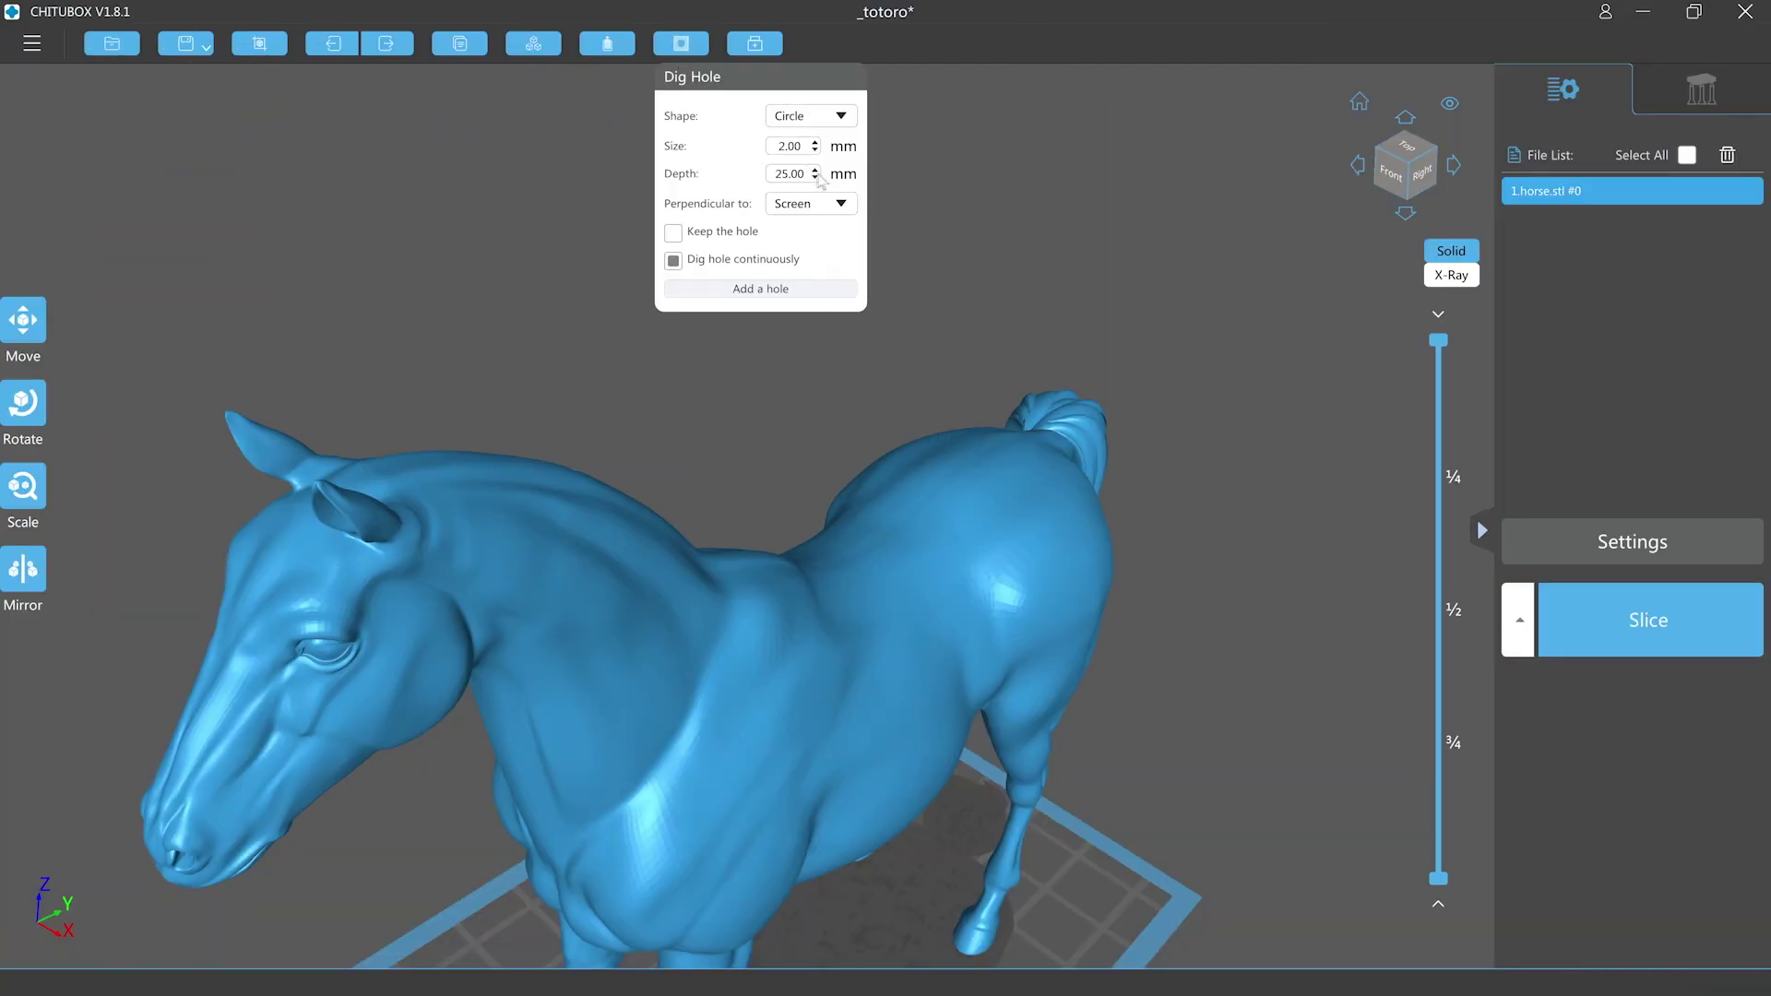
Step: Set the 2 mm circular hole's digging depth to 25 mm, keeping it perpendicular to the screen, and leave the Dig Hole tool
{"action": "left_click", "coordinate": [690, 42]}
{"action": "right_click_drag", "start_coordinate": [790, 522], "coordinate": [822, 585]}
{"action": "scroll", "coordinate": [822, 585], "scroll_direction": "up", "scroll_amount": 4}
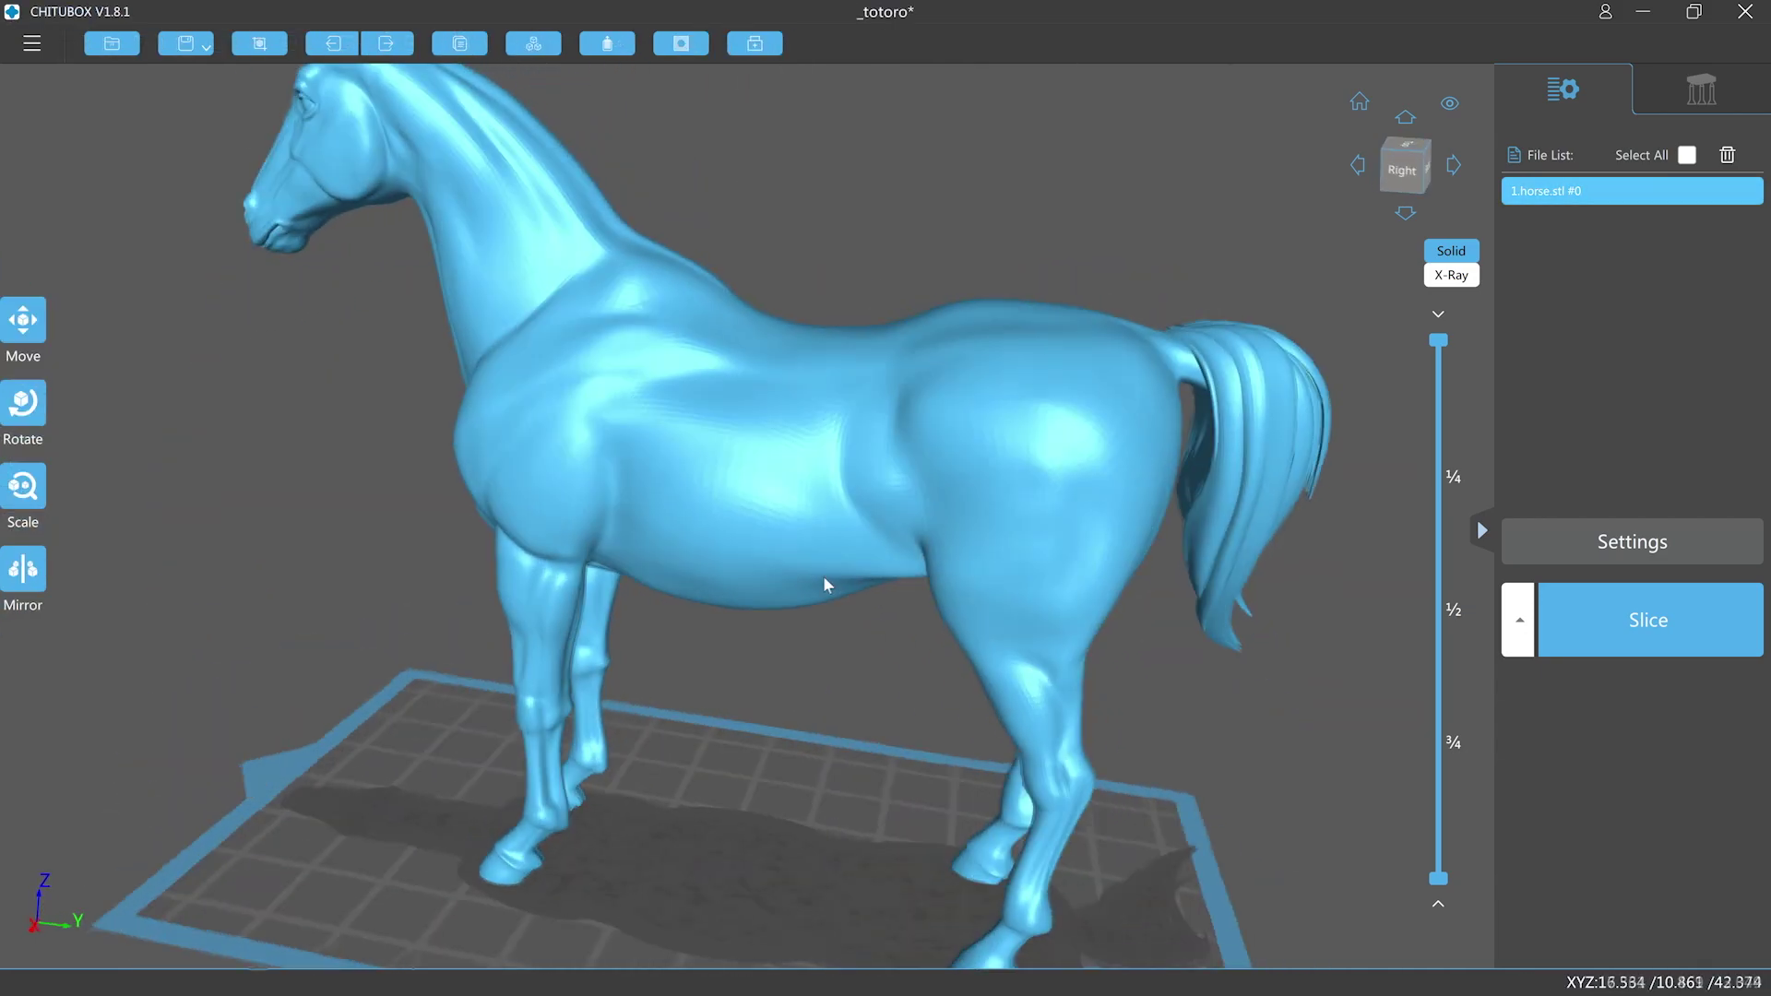
Step: Generate medium automatic supports over the whole horse at 60% density and 50°, and section it from above and below to inspect them
{"action": "left_click", "coordinate": [1654, 104]}
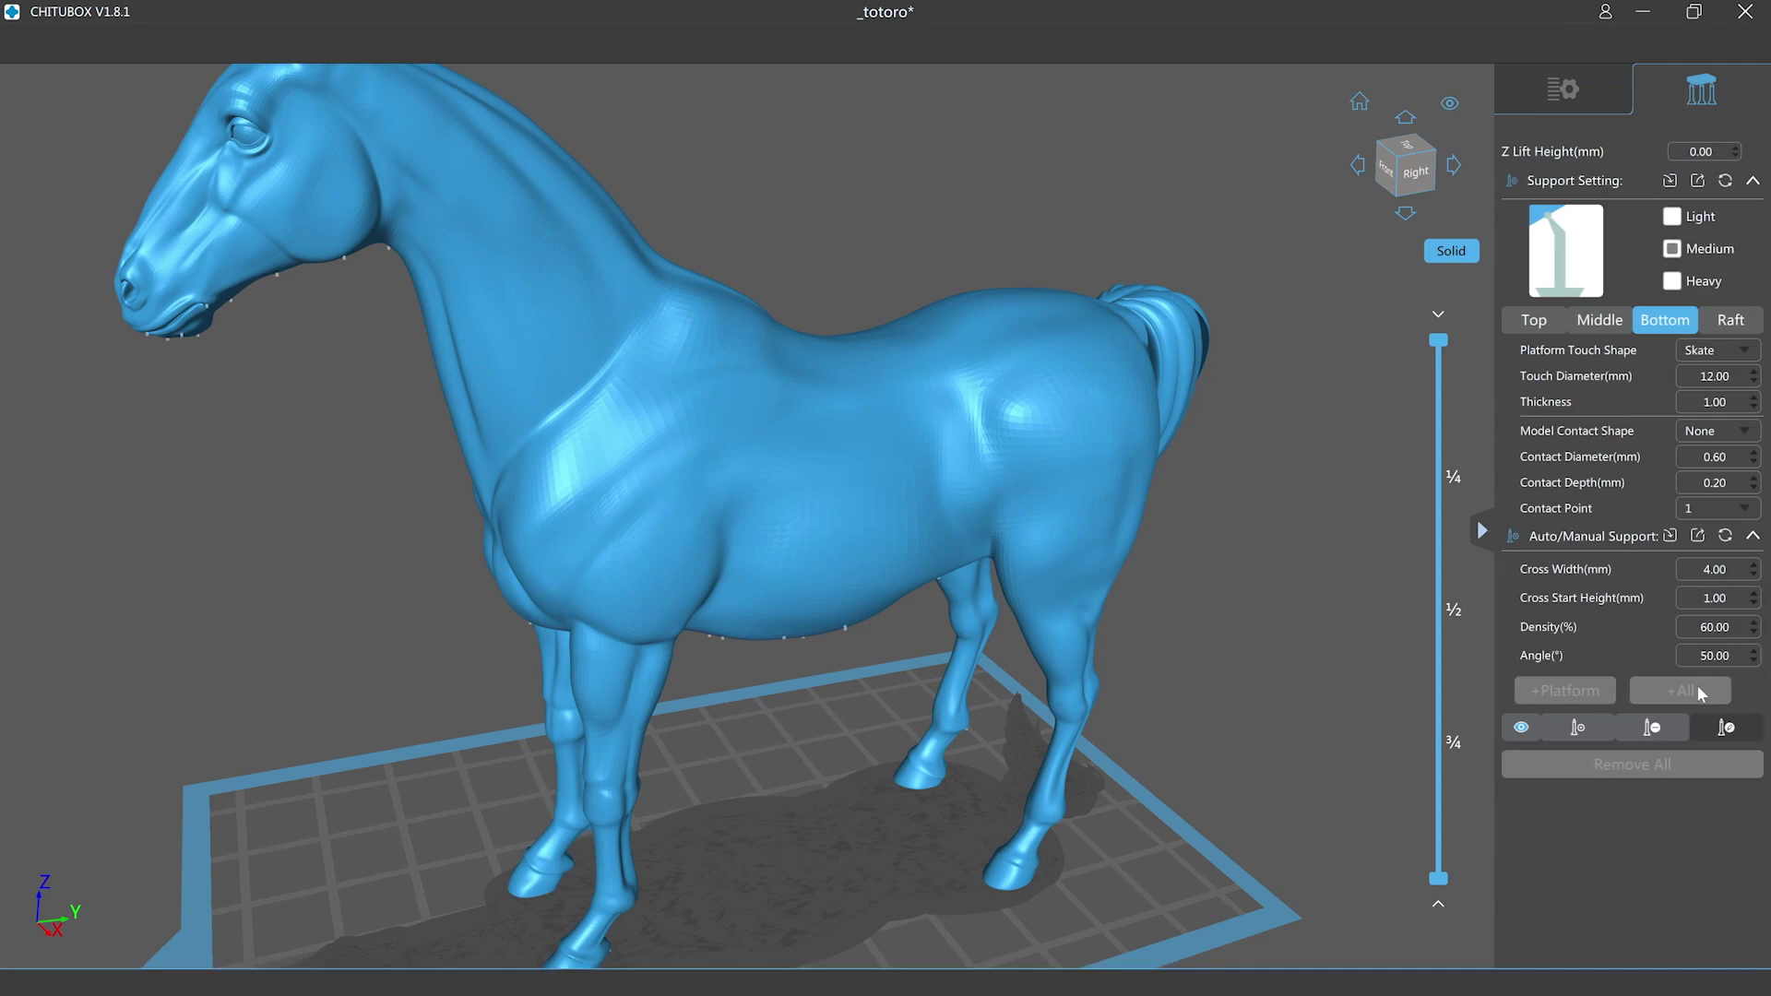
{"action": "left_click", "coordinate": [1651, 694]}
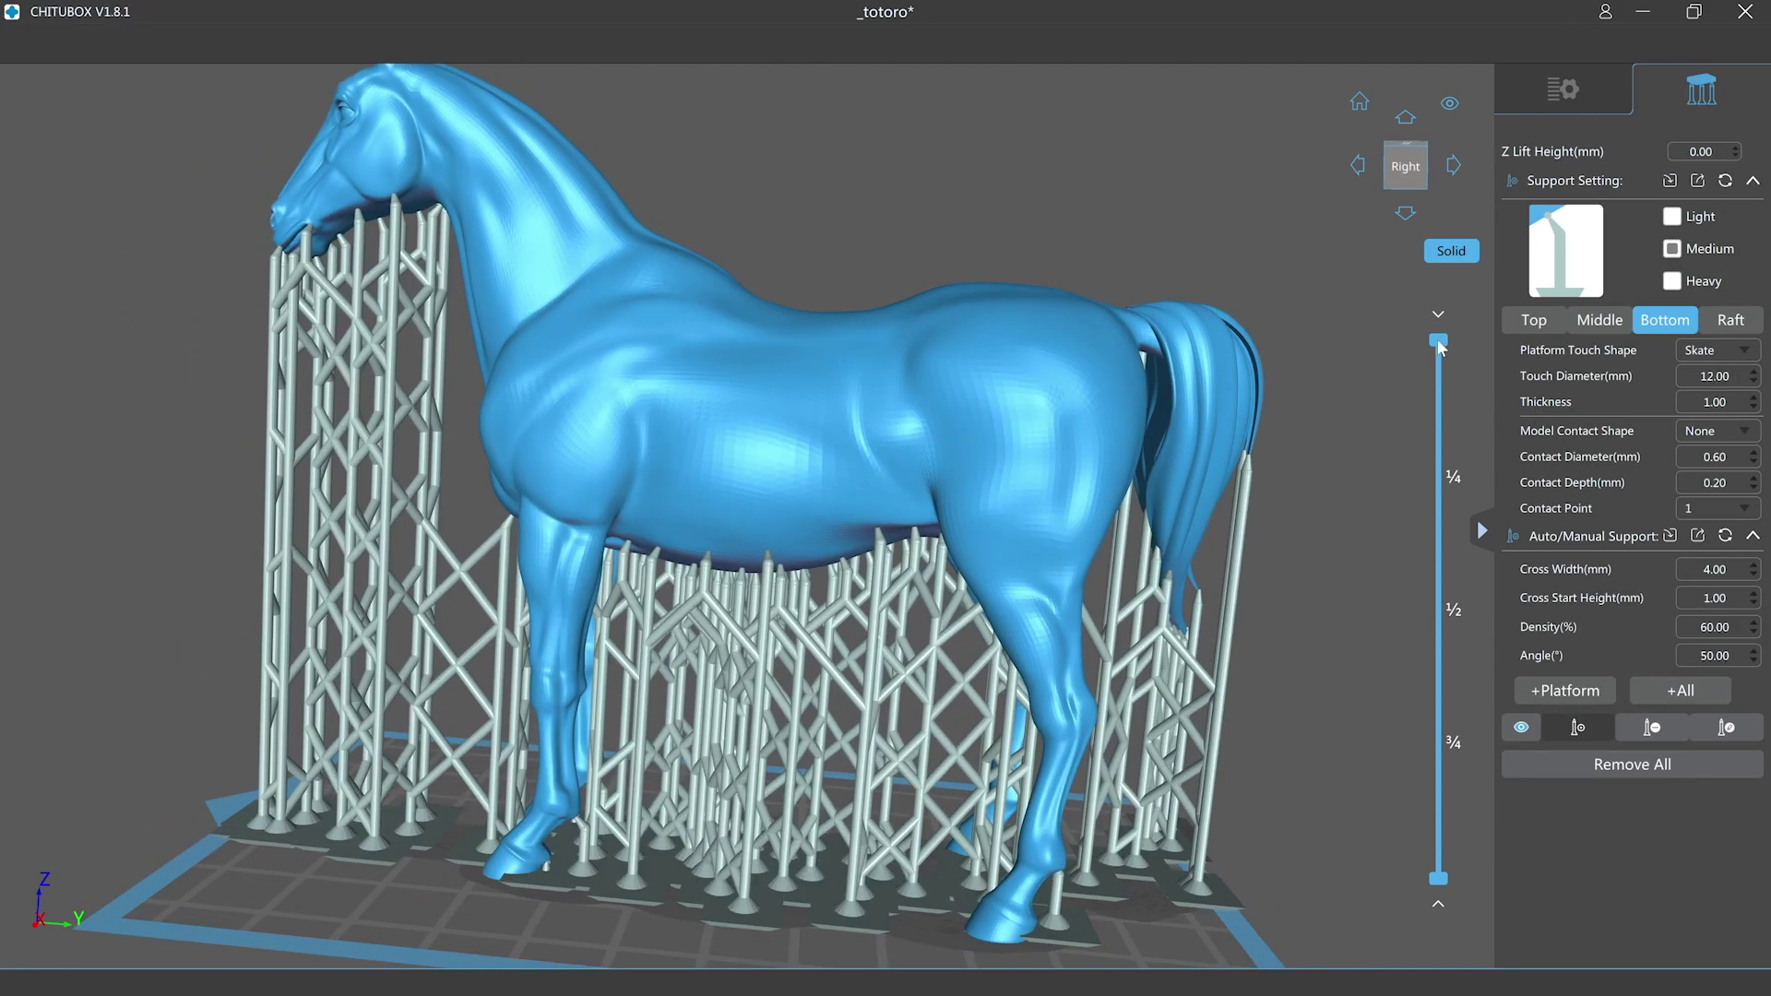
{"action": "left_click_drag", "start_coordinate": [1438, 340], "coordinate": [1417, 553]}
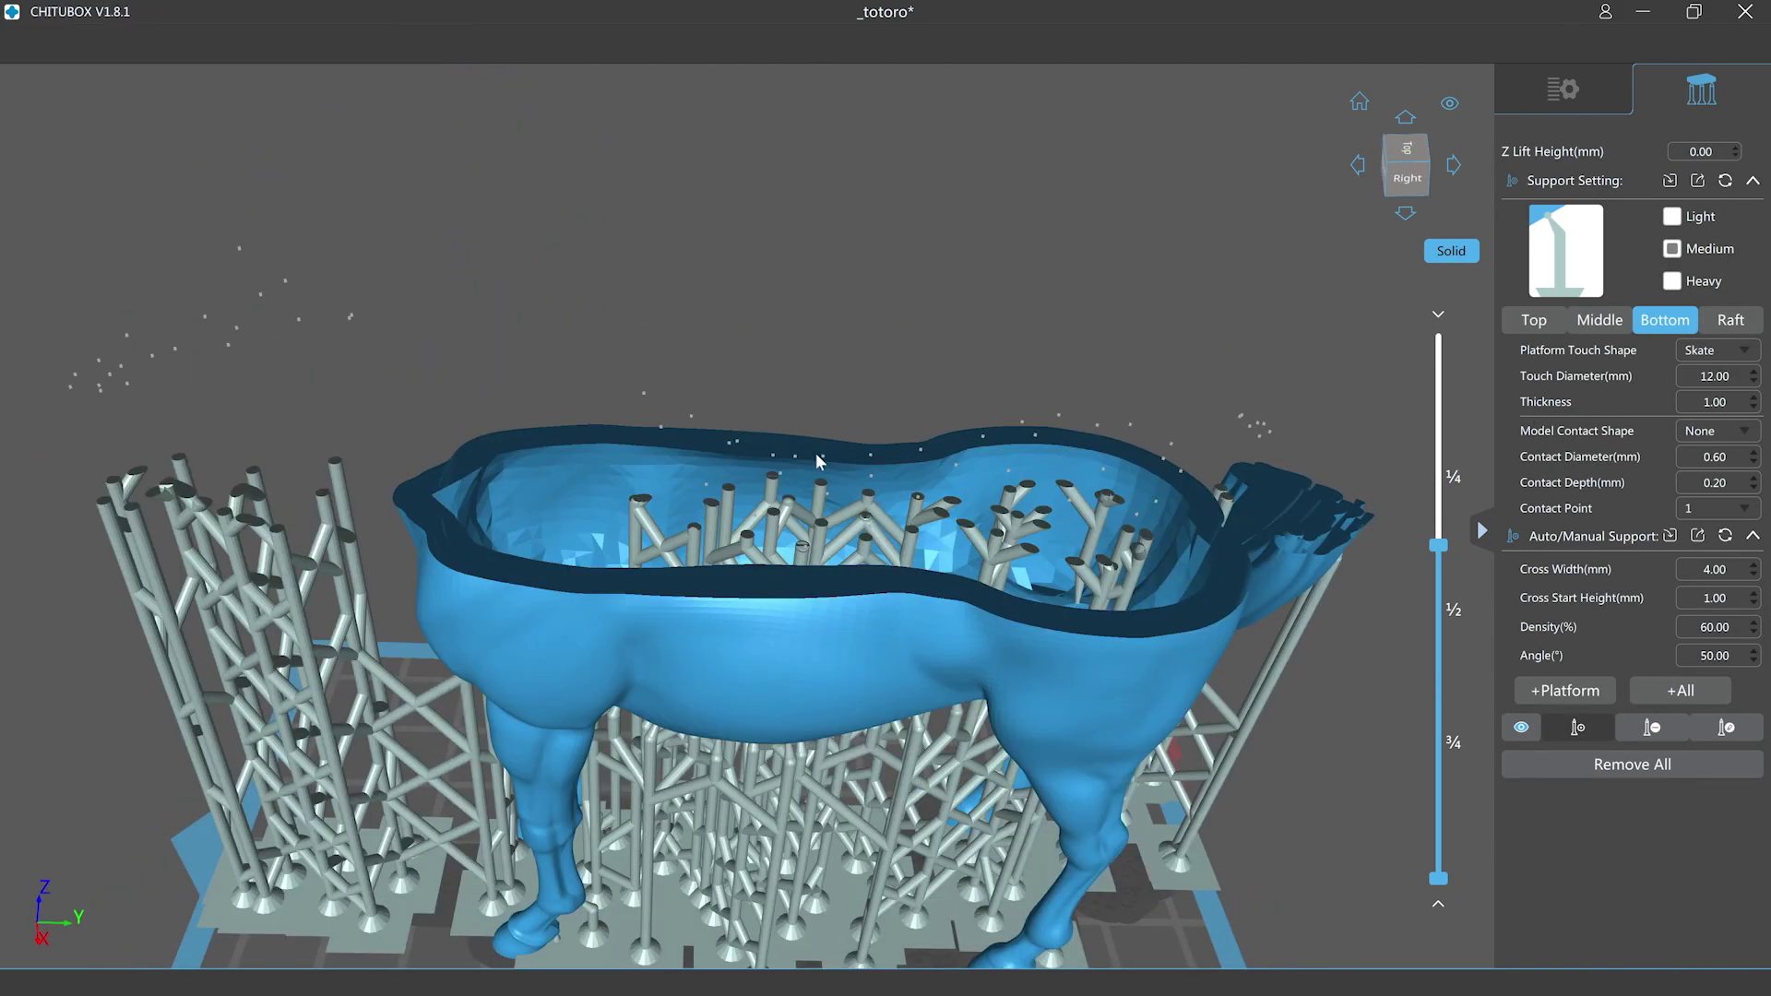
{"action": "left_click_drag", "start_coordinate": [1438, 534], "coordinate": [1438, 348]}
{"action": "left_click_drag", "start_coordinate": [1438, 878], "coordinate": [1432, 765]}
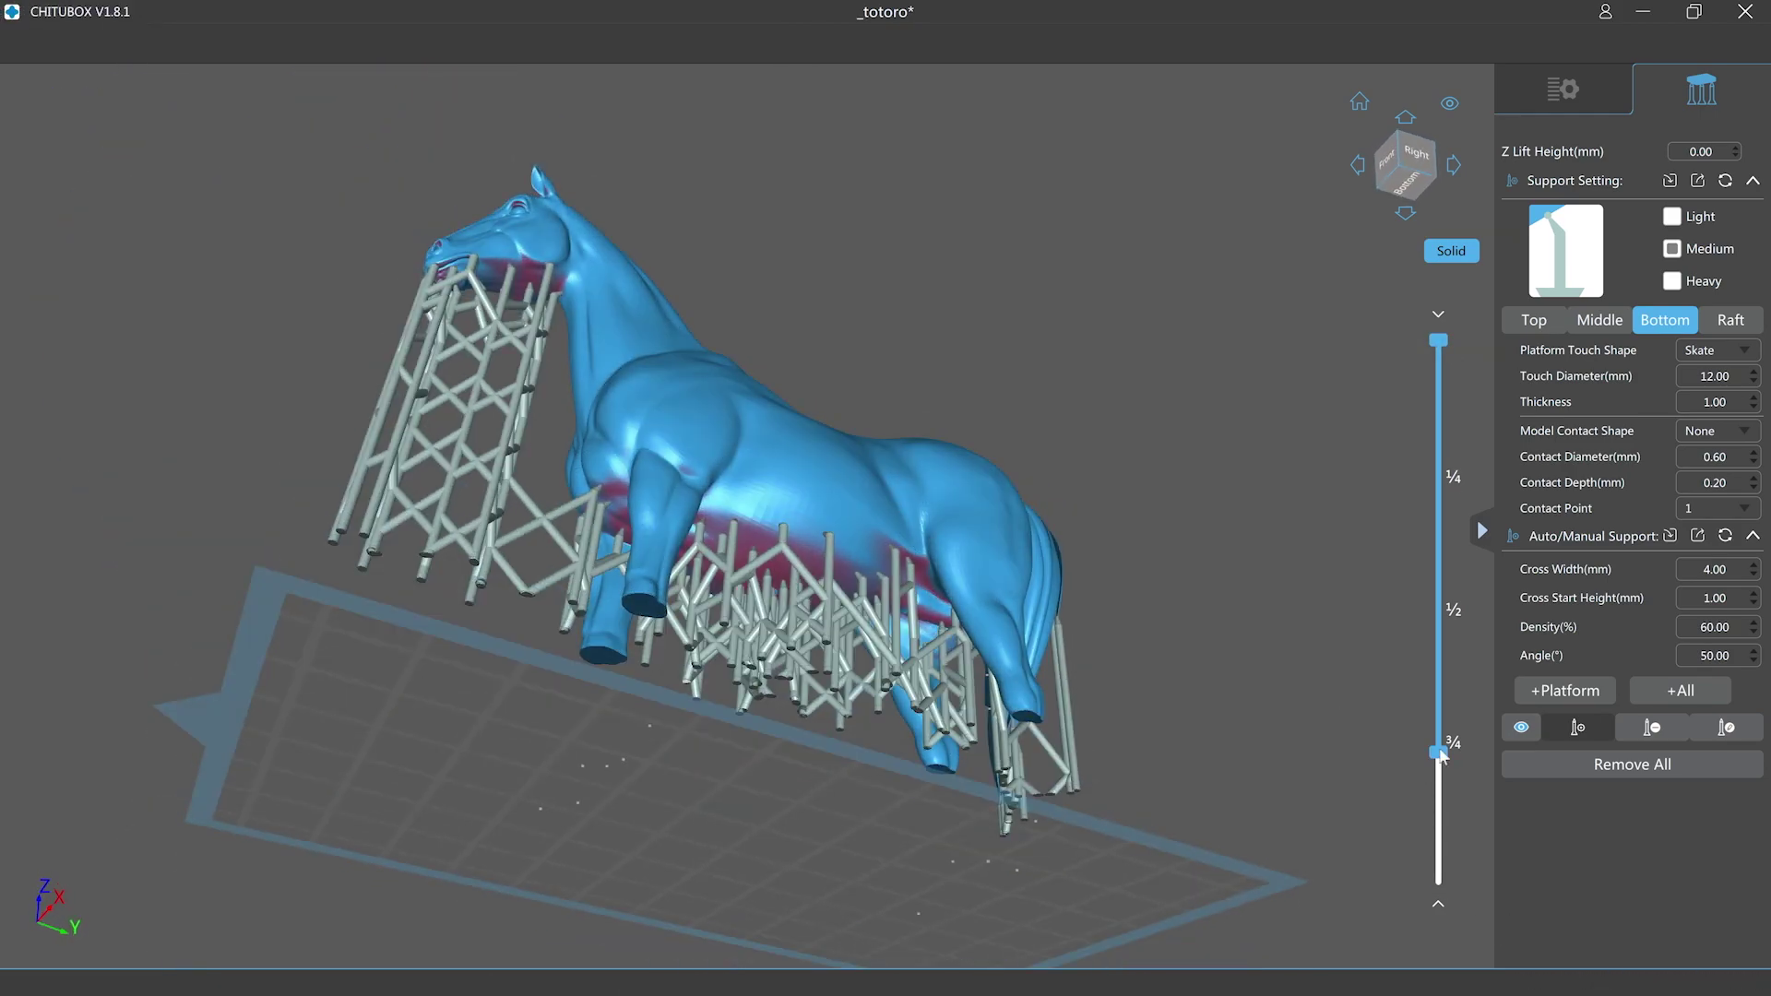
{"action": "left_click_drag", "start_coordinate": [1437, 881], "coordinate": [1438, 607]}
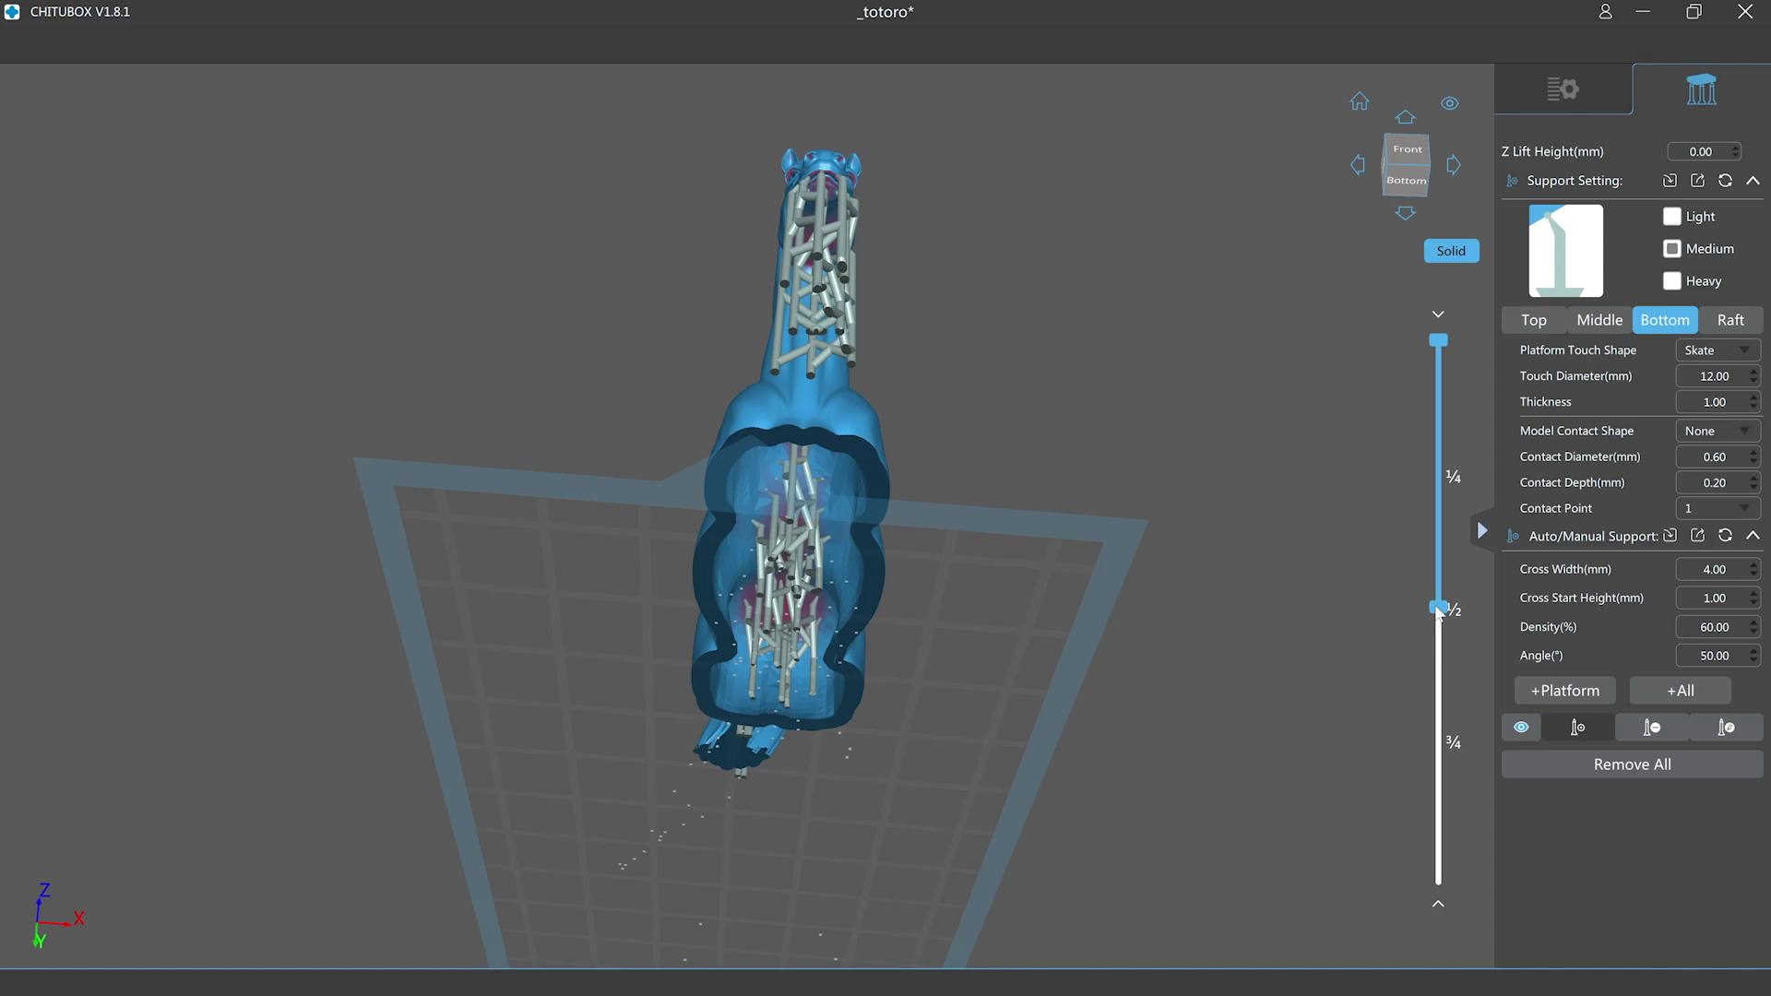
Step: Restore the full horse from its section view and examine the supports around the legs, hooves and tail in support deletion and editing modes
{"action": "left_click_drag", "start_coordinate": [1438, 609], "coordinate": [1440, 552]}
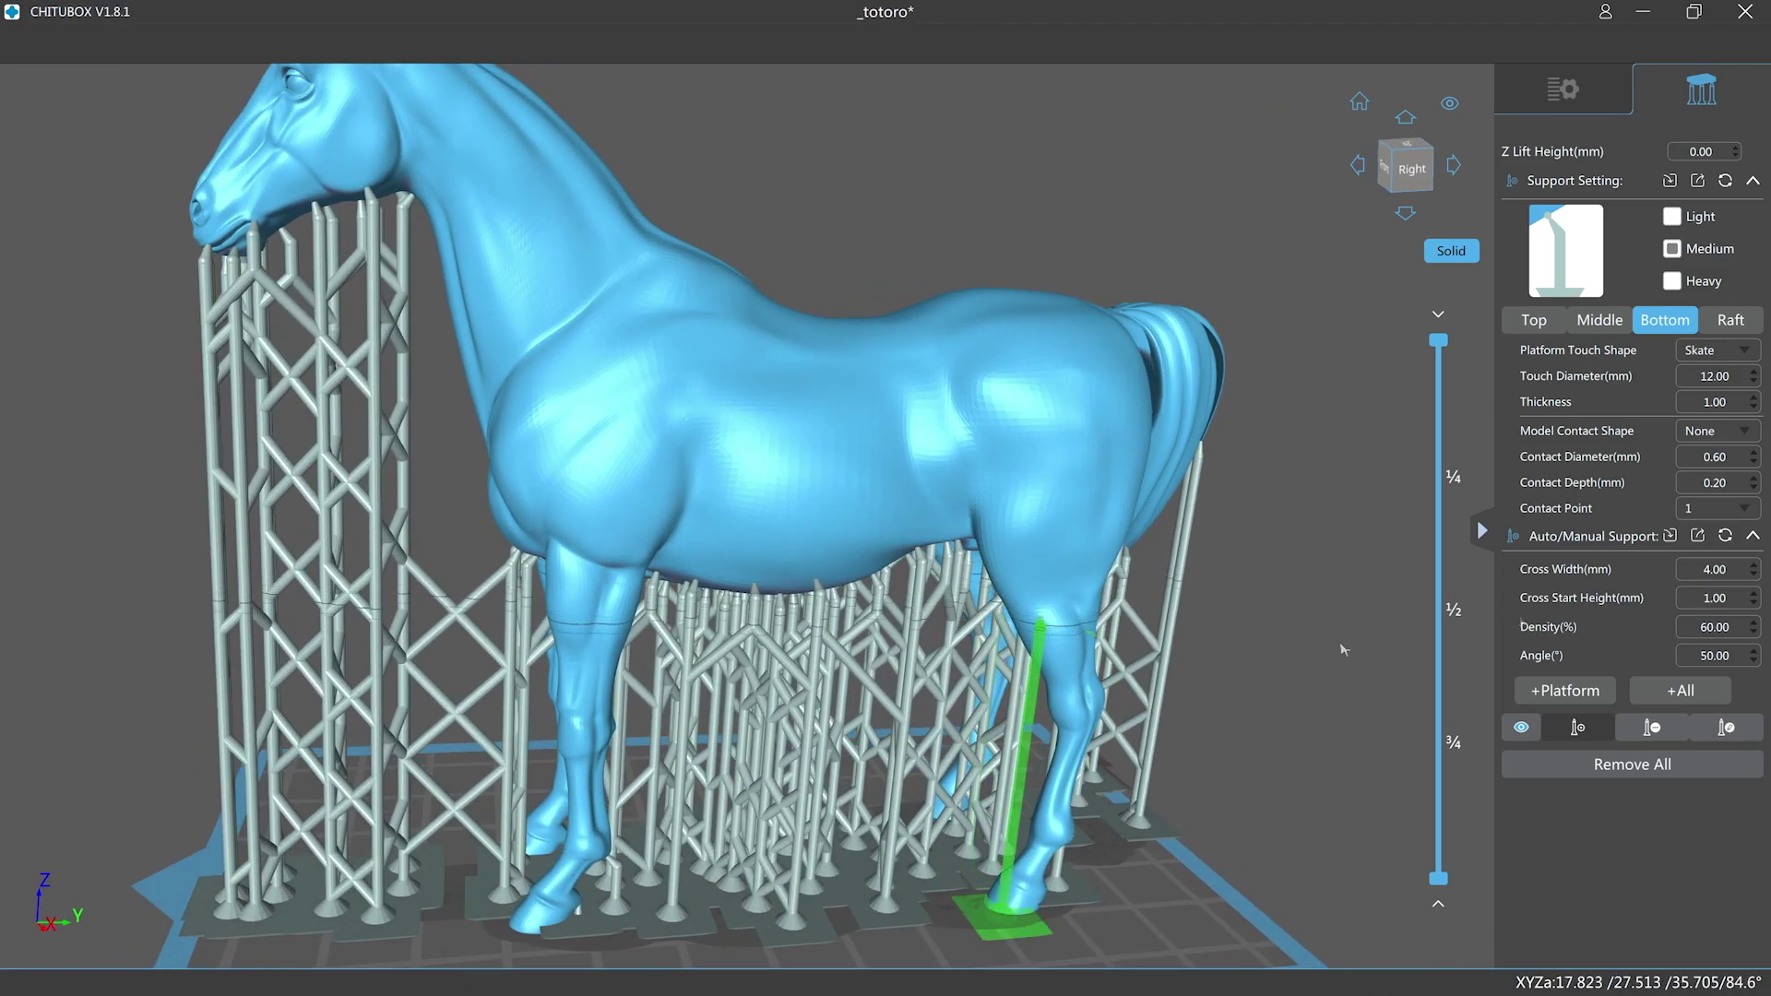
{"action": "left_click", "coordinate": [1725, 728]}
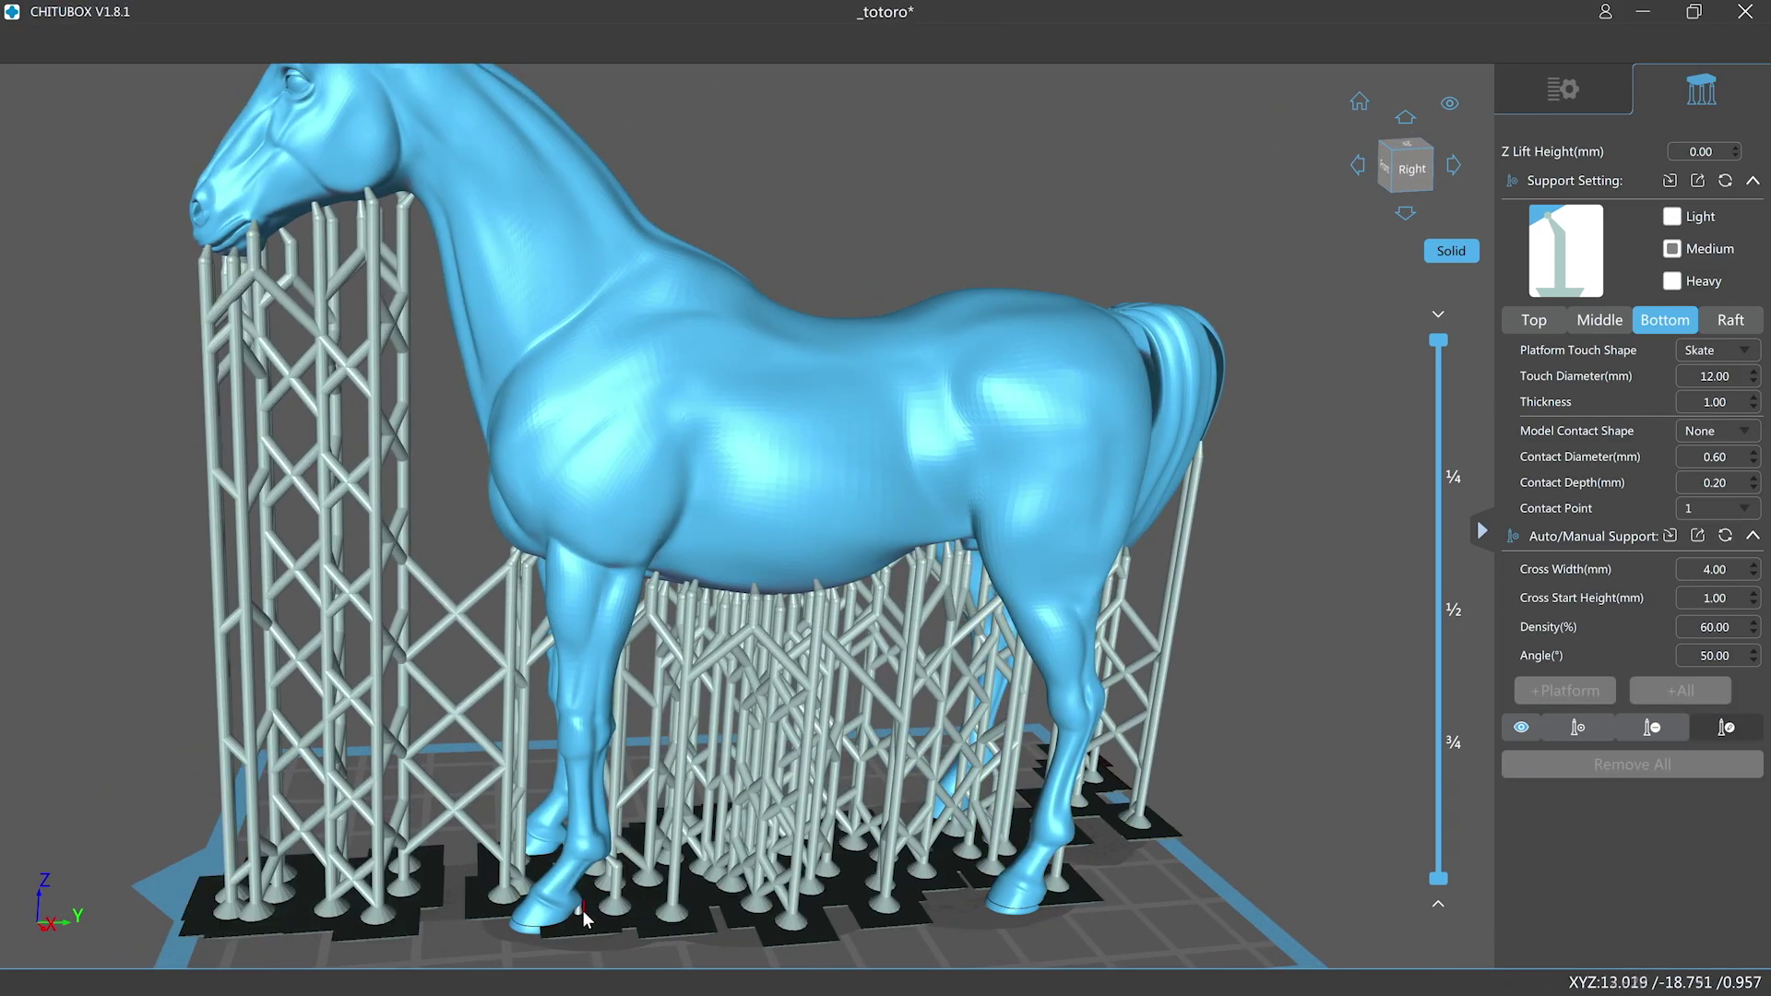
{"action": "left_click", "coordinate": [1652, 729]}
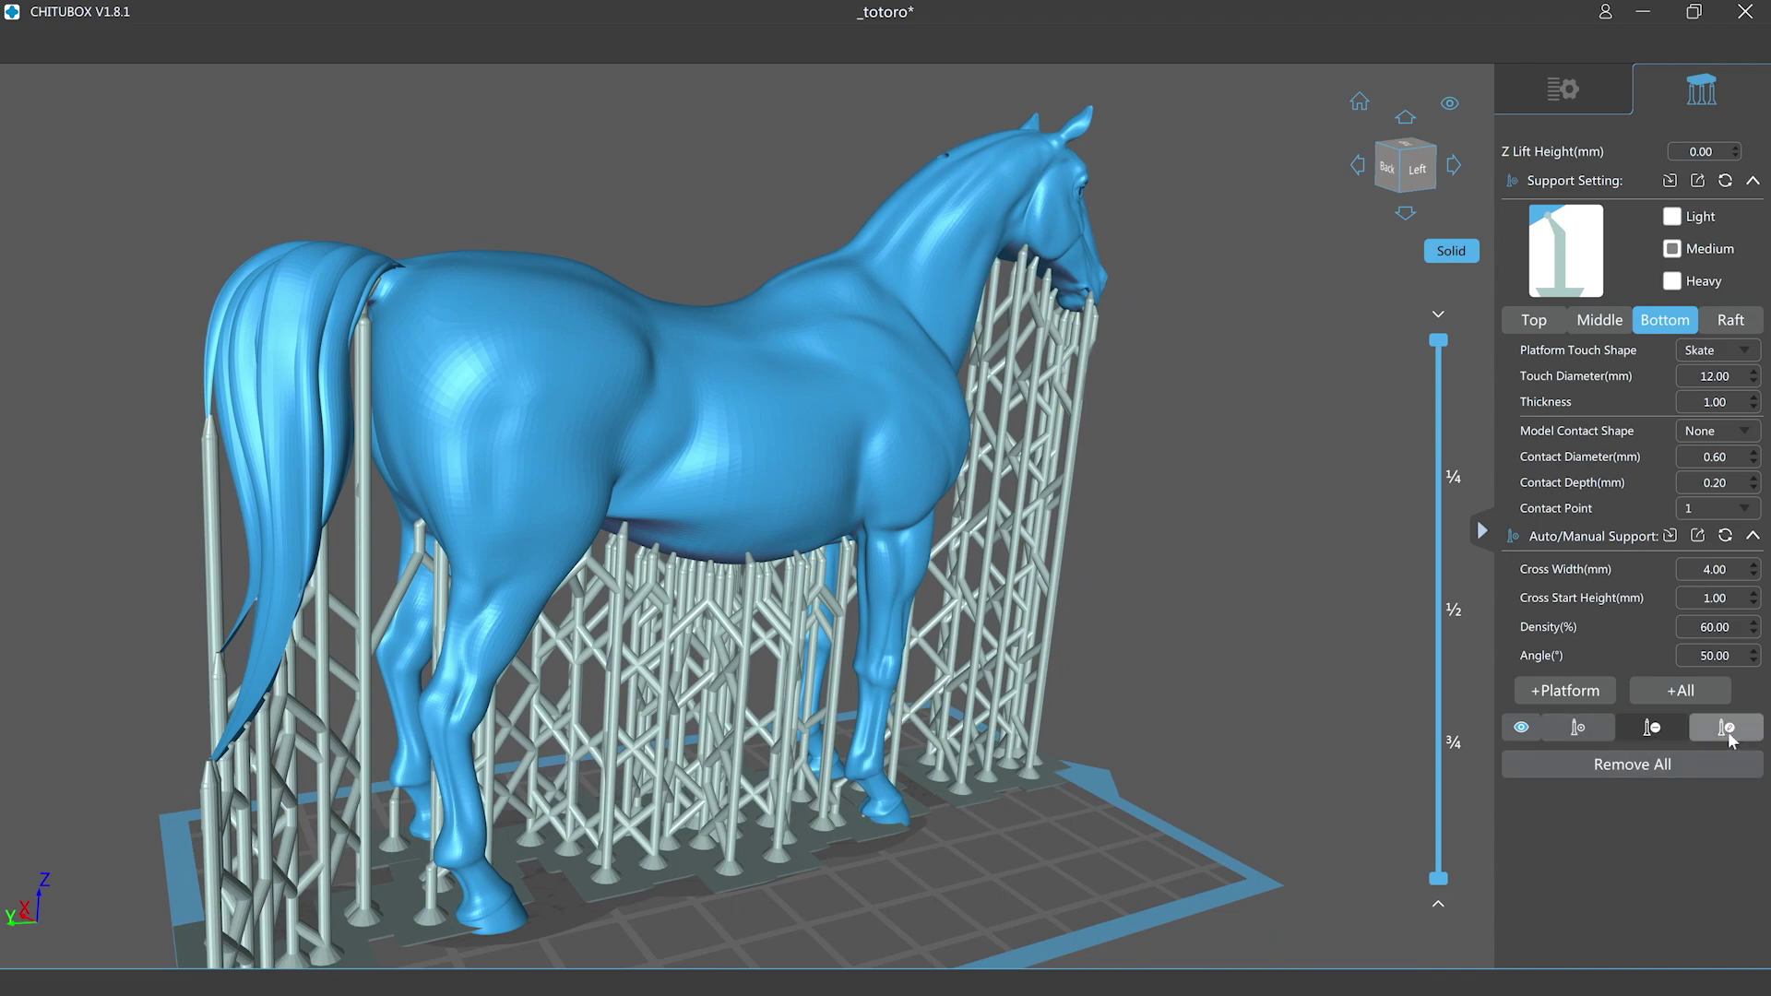
{"action": "left_click", "coordinate": [1726, 731]}
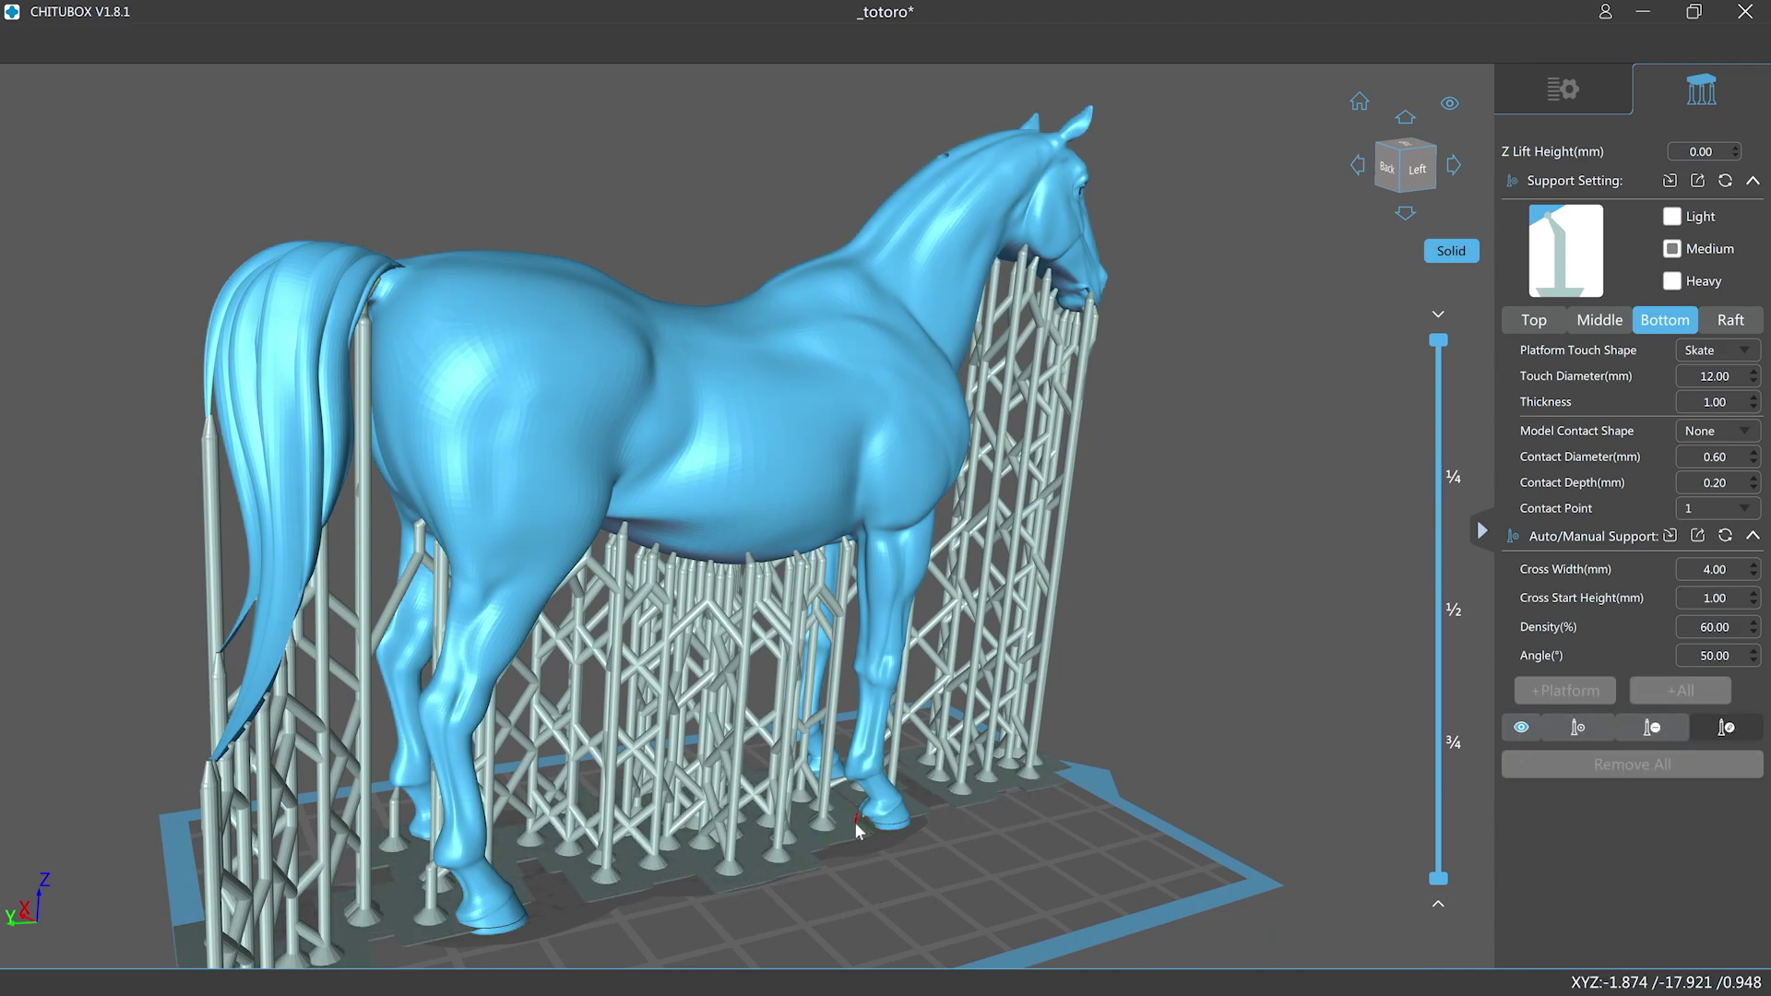
{"action": "right_click_drag", "start_coordinate": [856, 830], "coordinate": [939, 924]}
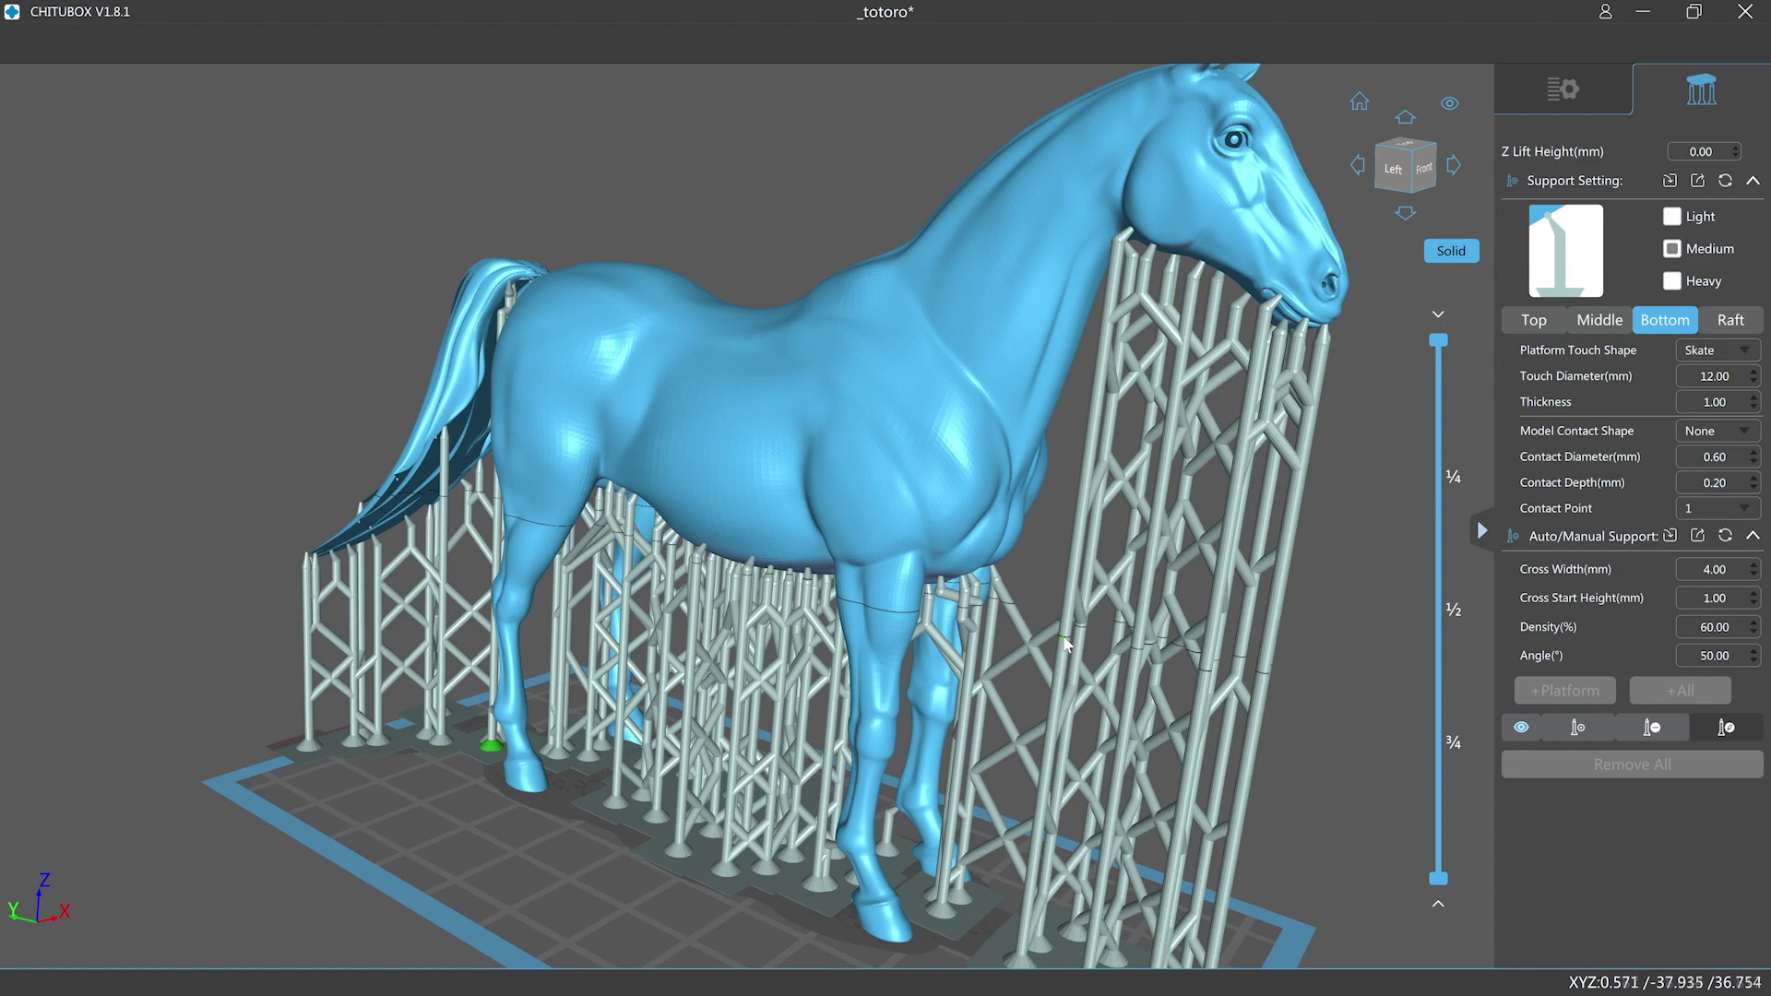
{"action": "scroll", "coordinate": [931, 617], "scroll_direction": "down", "scroll_amount": 3}
{"action": "right_click_drag", "start_coordinate": [931, 618], "coordinate": [1051, 627]}
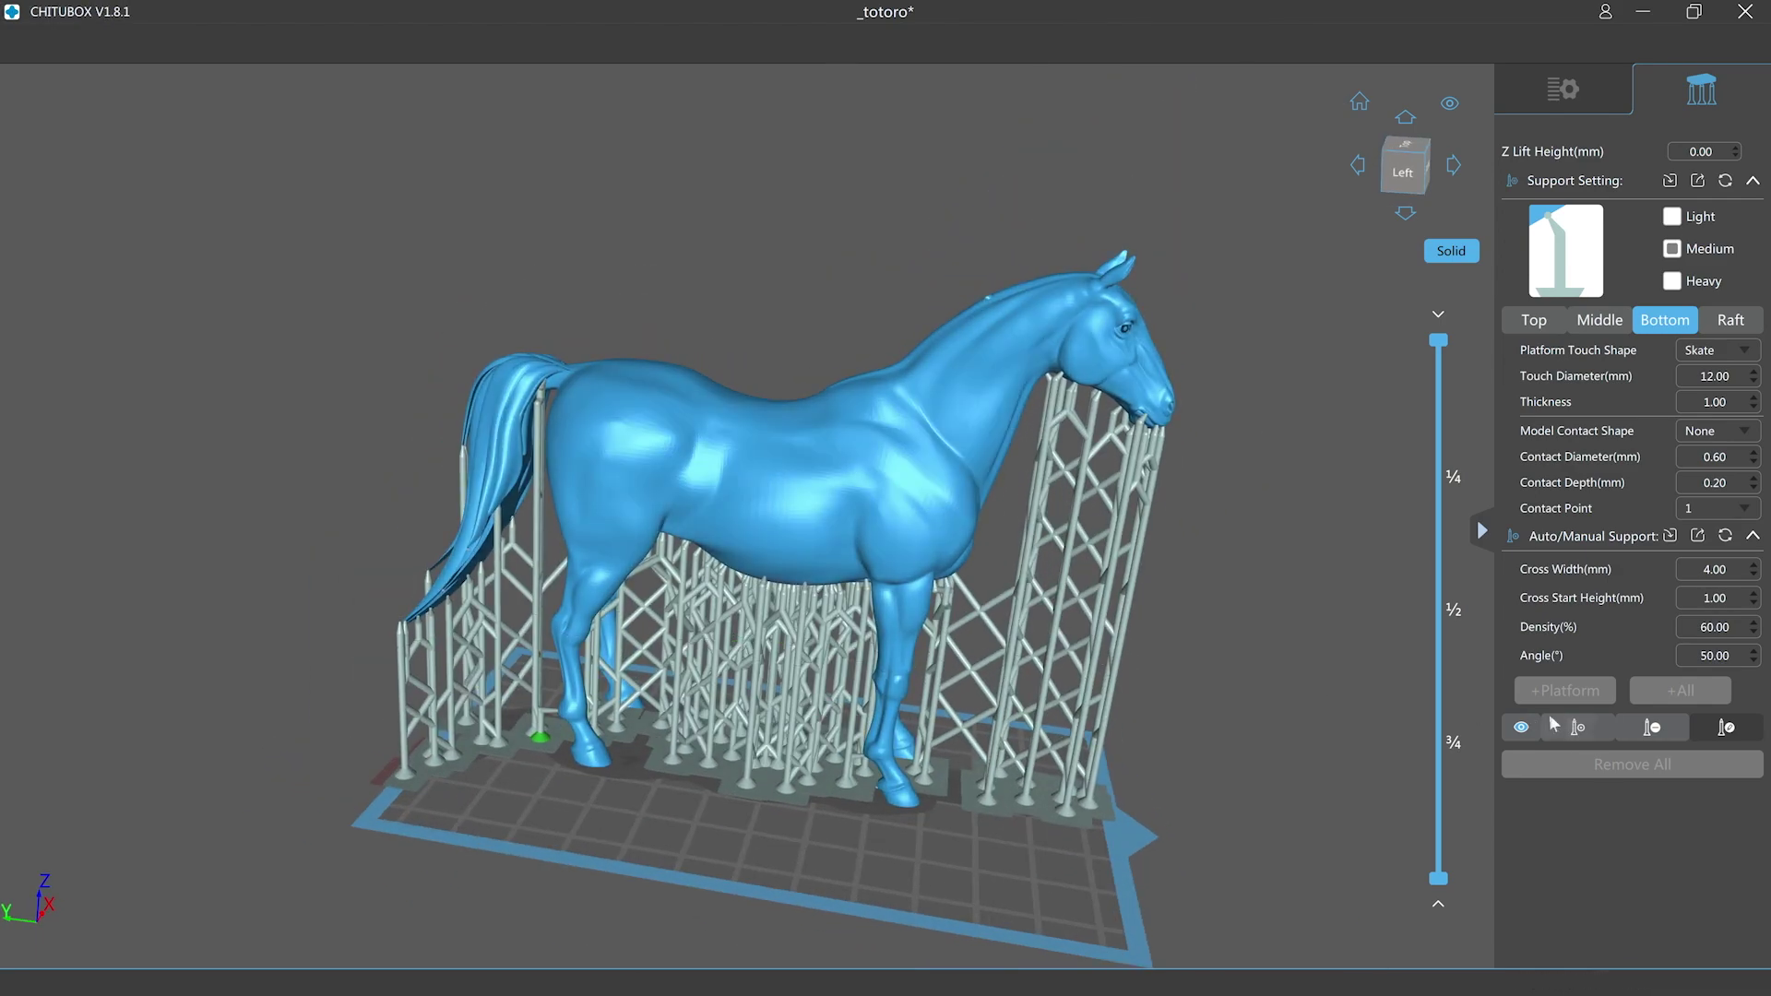
Step: Slice the supported horse despite it exceeding the platform, and inspect the leg and support cross-sections at layers 614 and 675
{"action": "left_click", "coordinate": [1580, 95]}
{"action": "left_click", "coordinate": [1648, 620]}
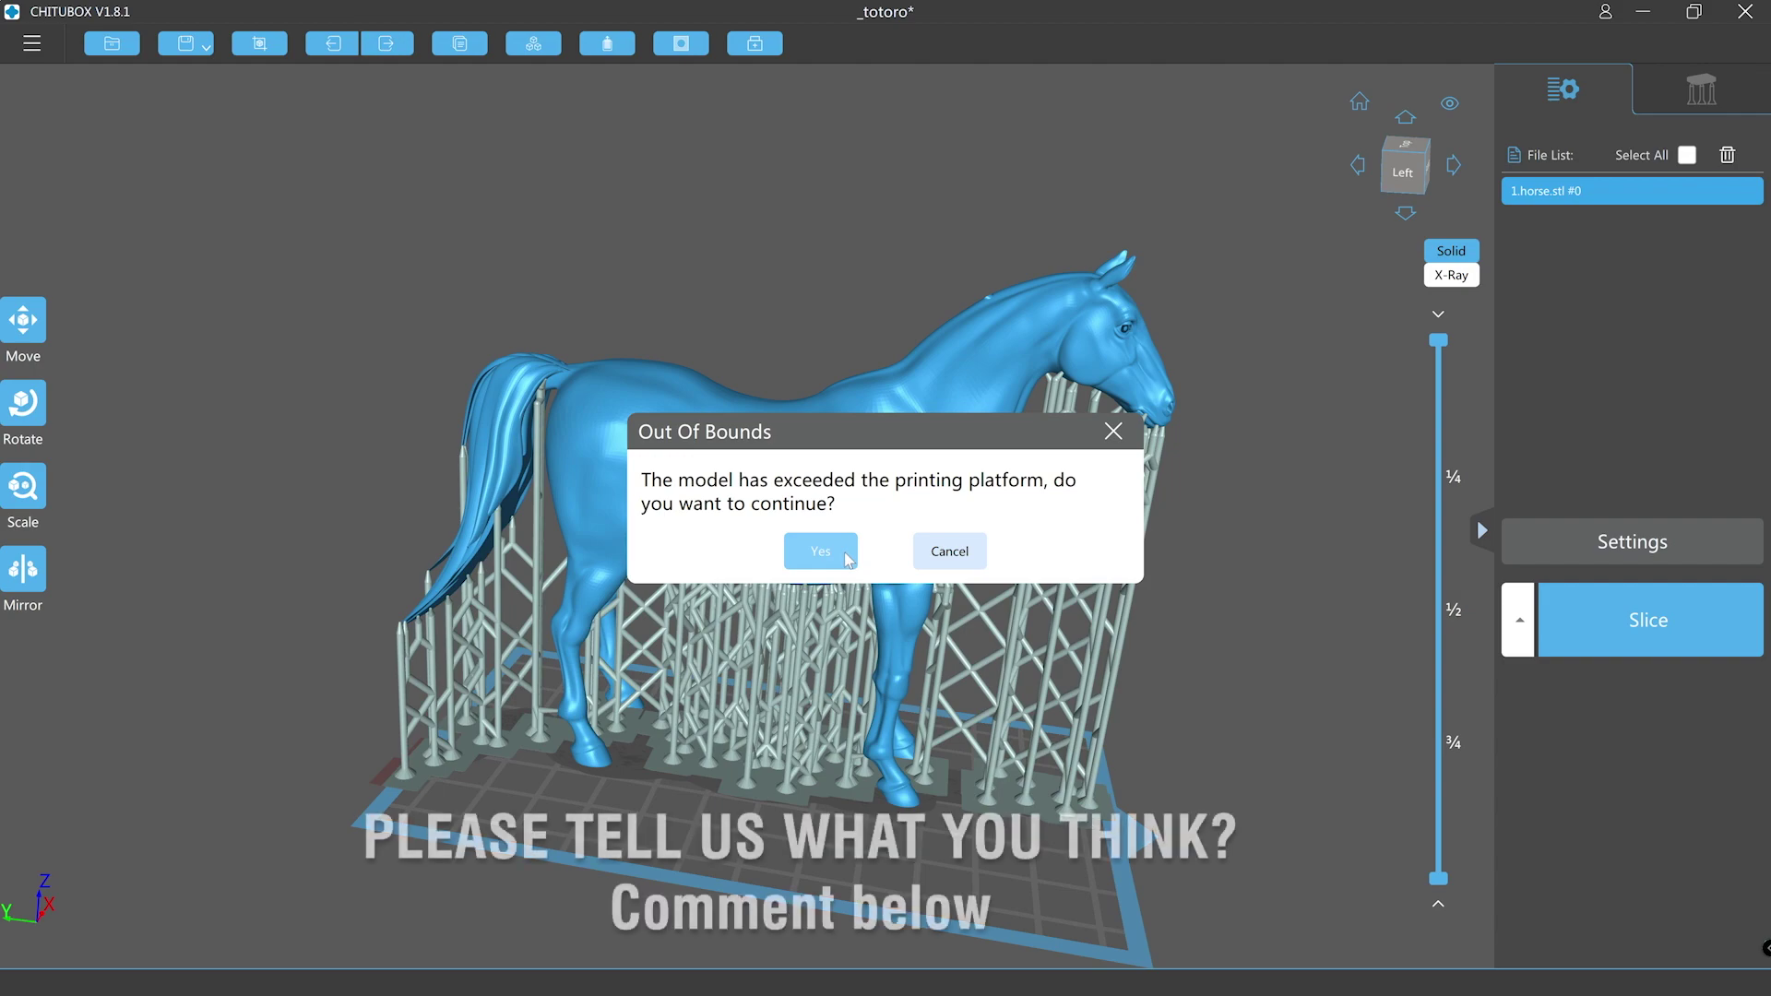
{"action": "left_click", "coordinate": [847, 555]}
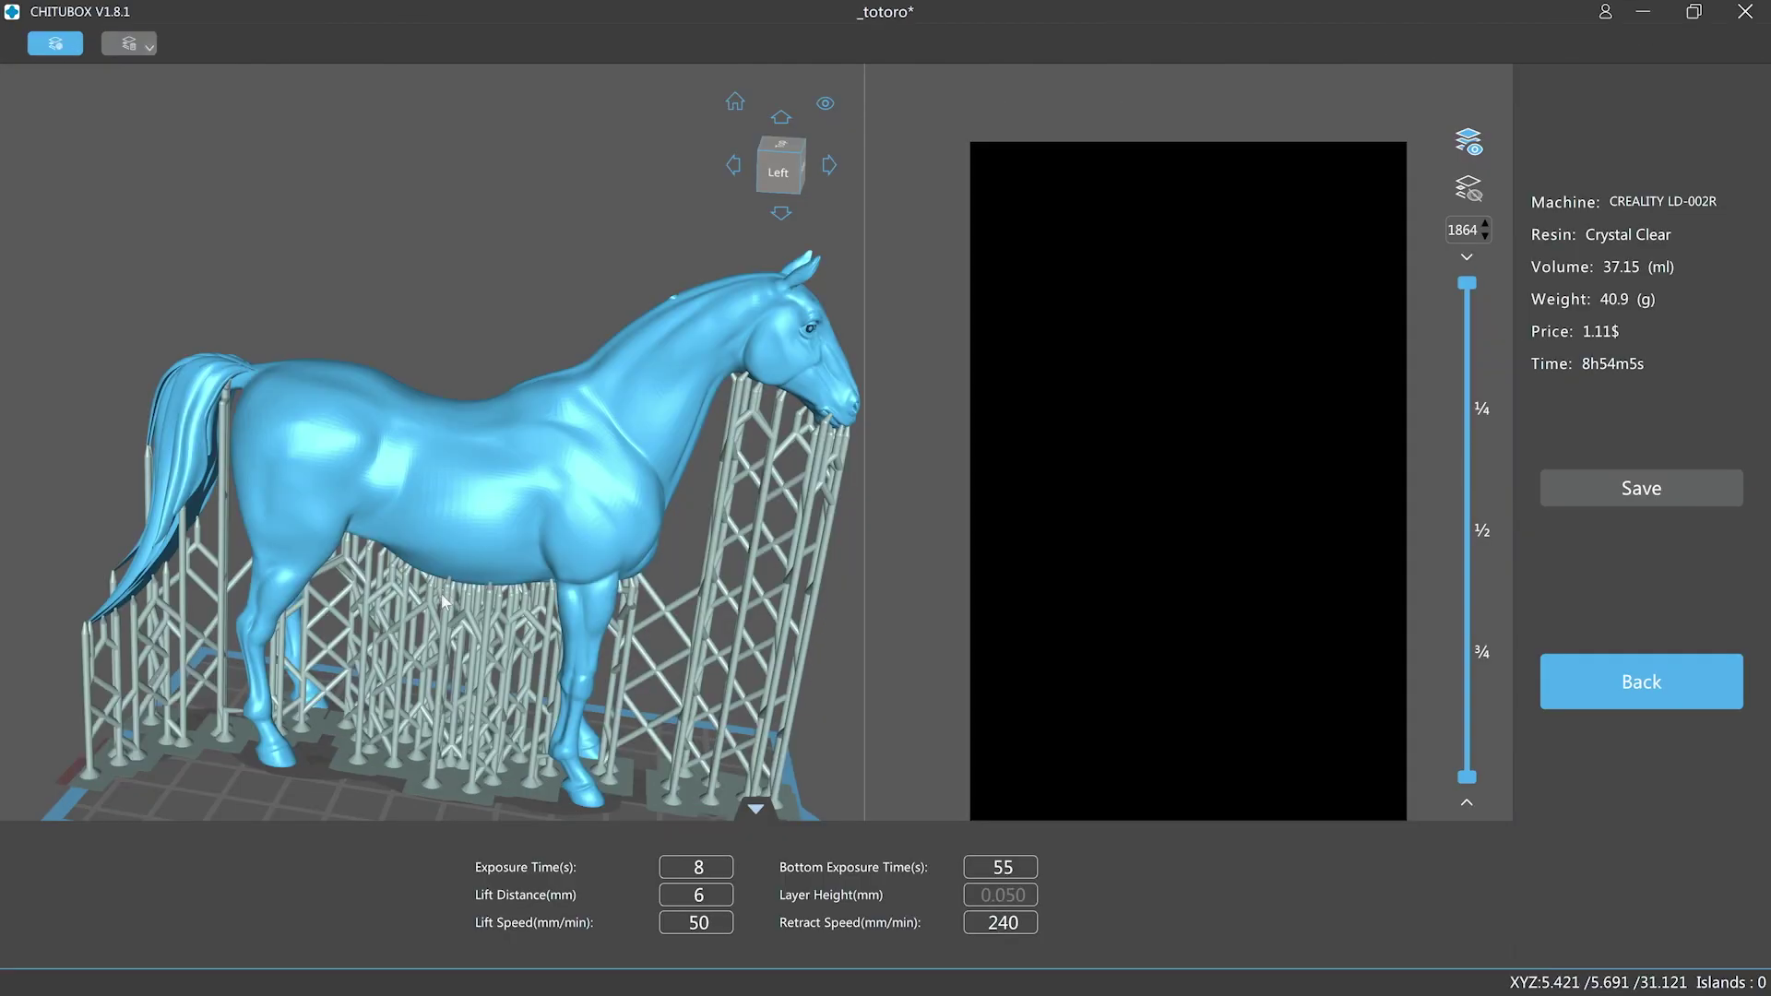
{"action": "left_click_drag", "start_coordinate": [1459, 413], "coordinate": [1440, 612]}
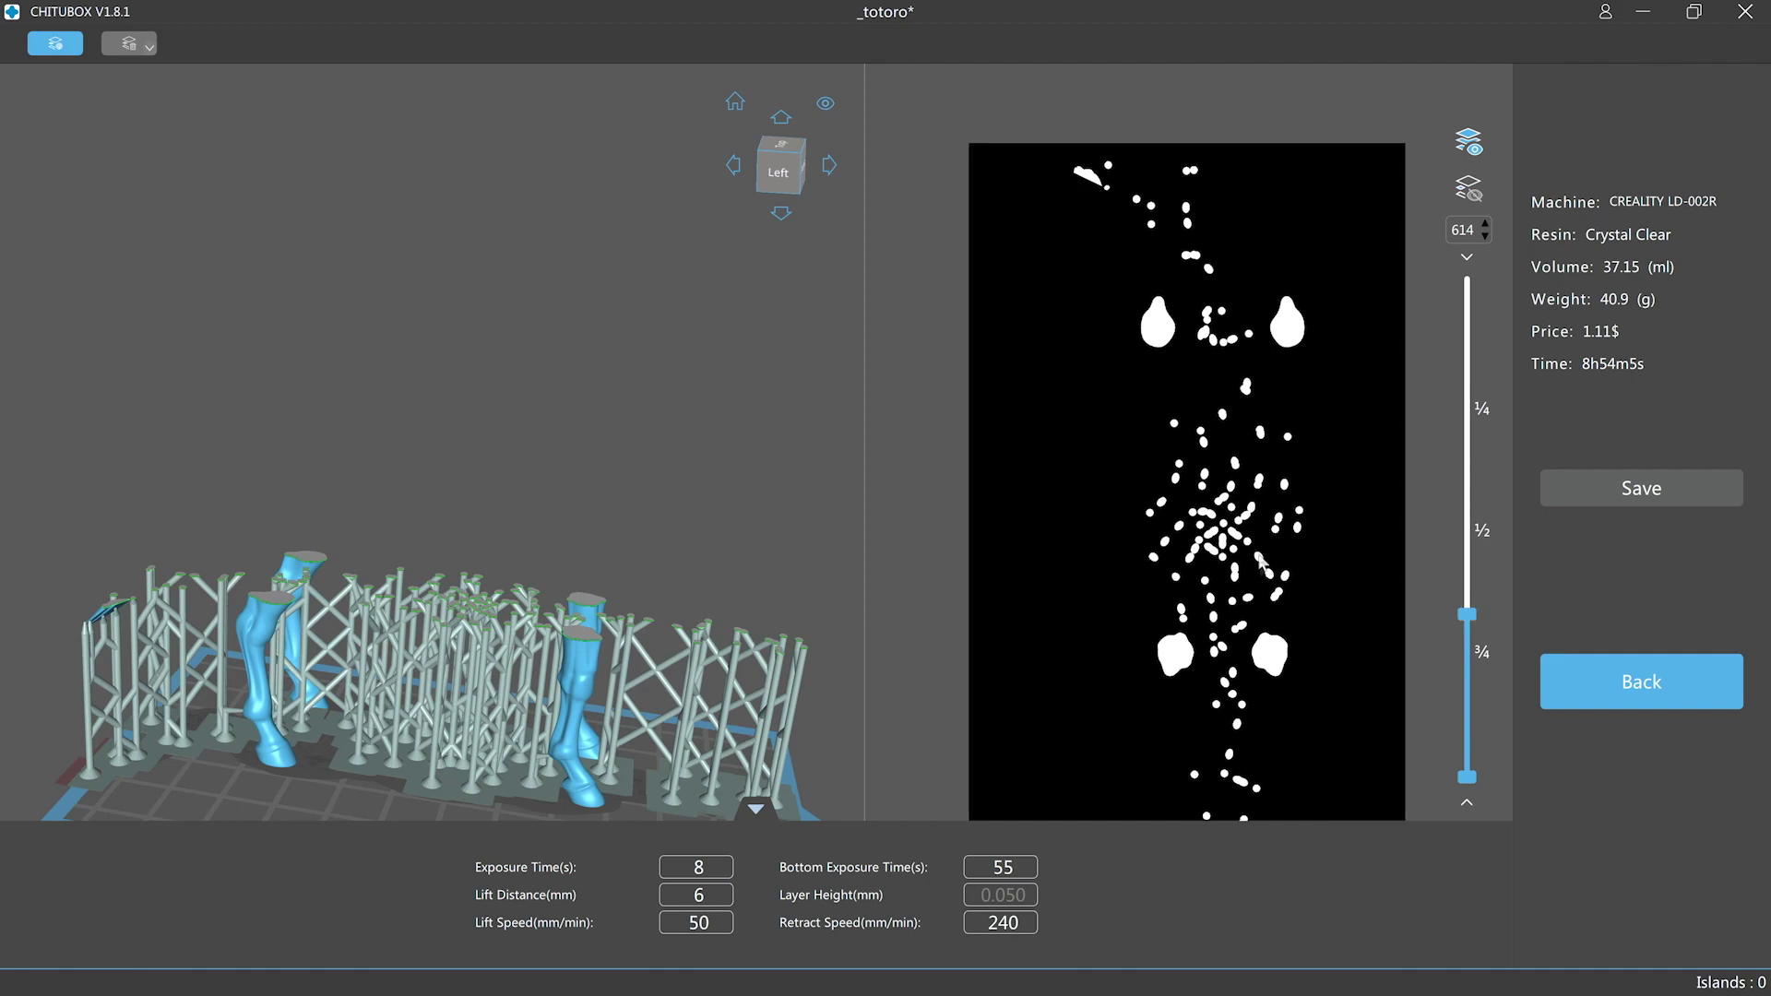
{"action": "left_click_drag", "start_coordinate": [1245, 507], "coordinate": [1238, 585]}
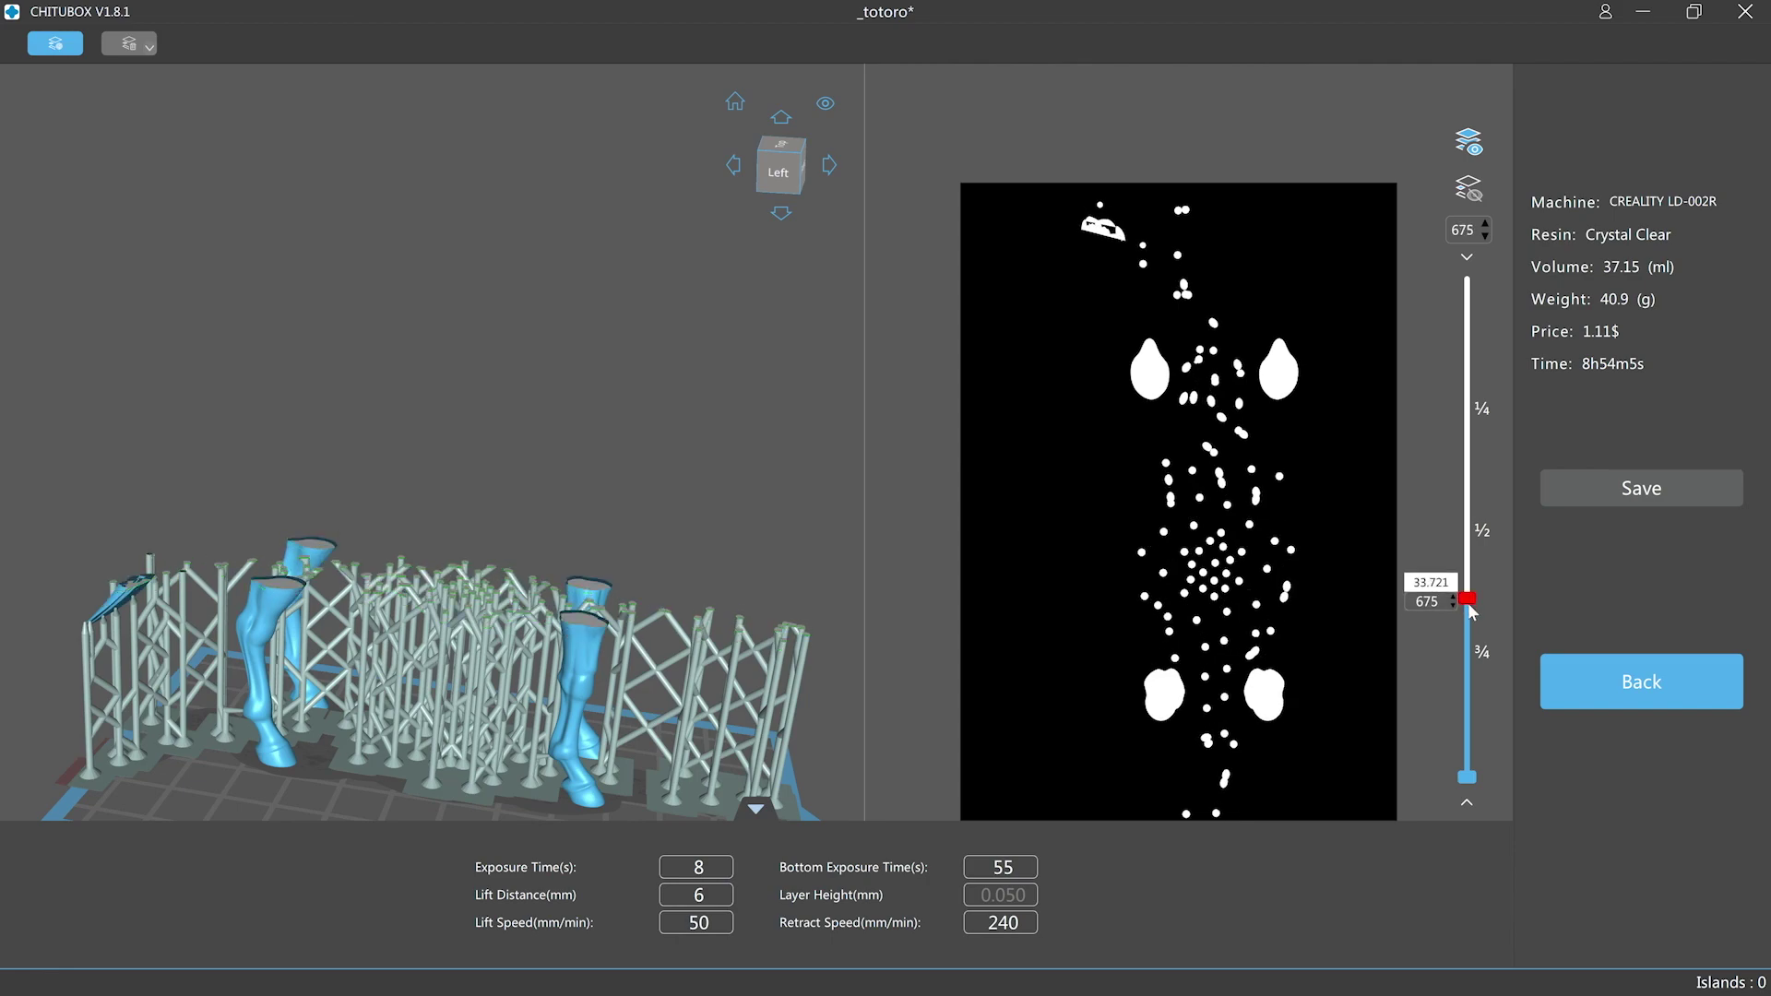